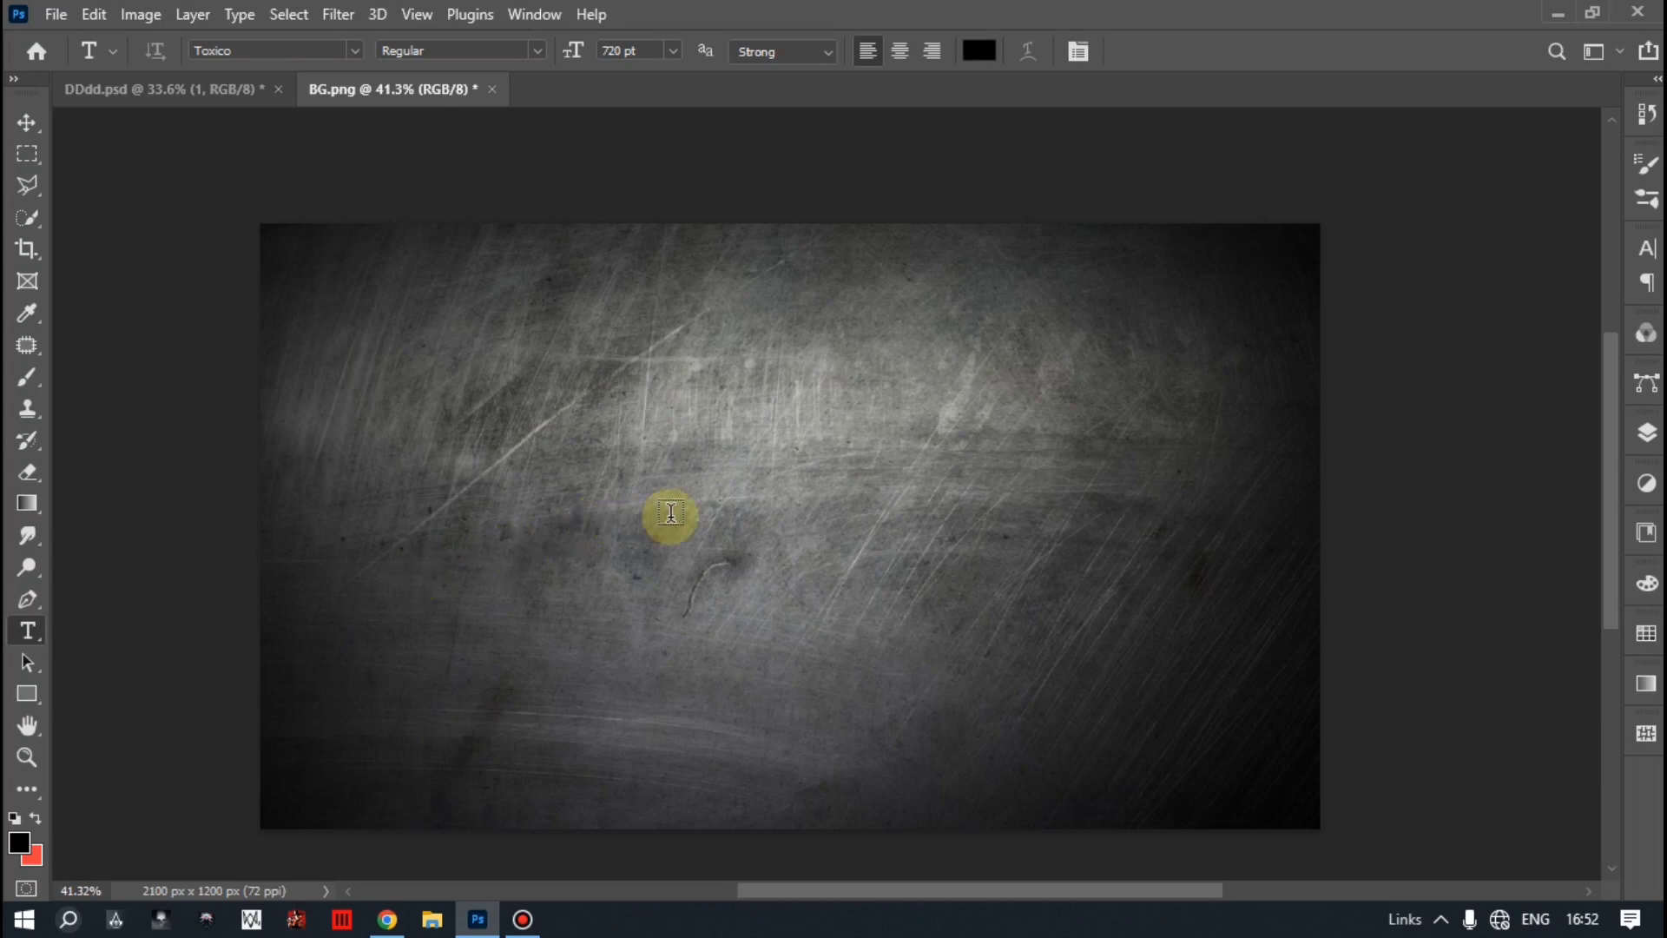
Type LOGO in black and centre it on the scratched metal background.
click(671, 513)
key(BackSpace)
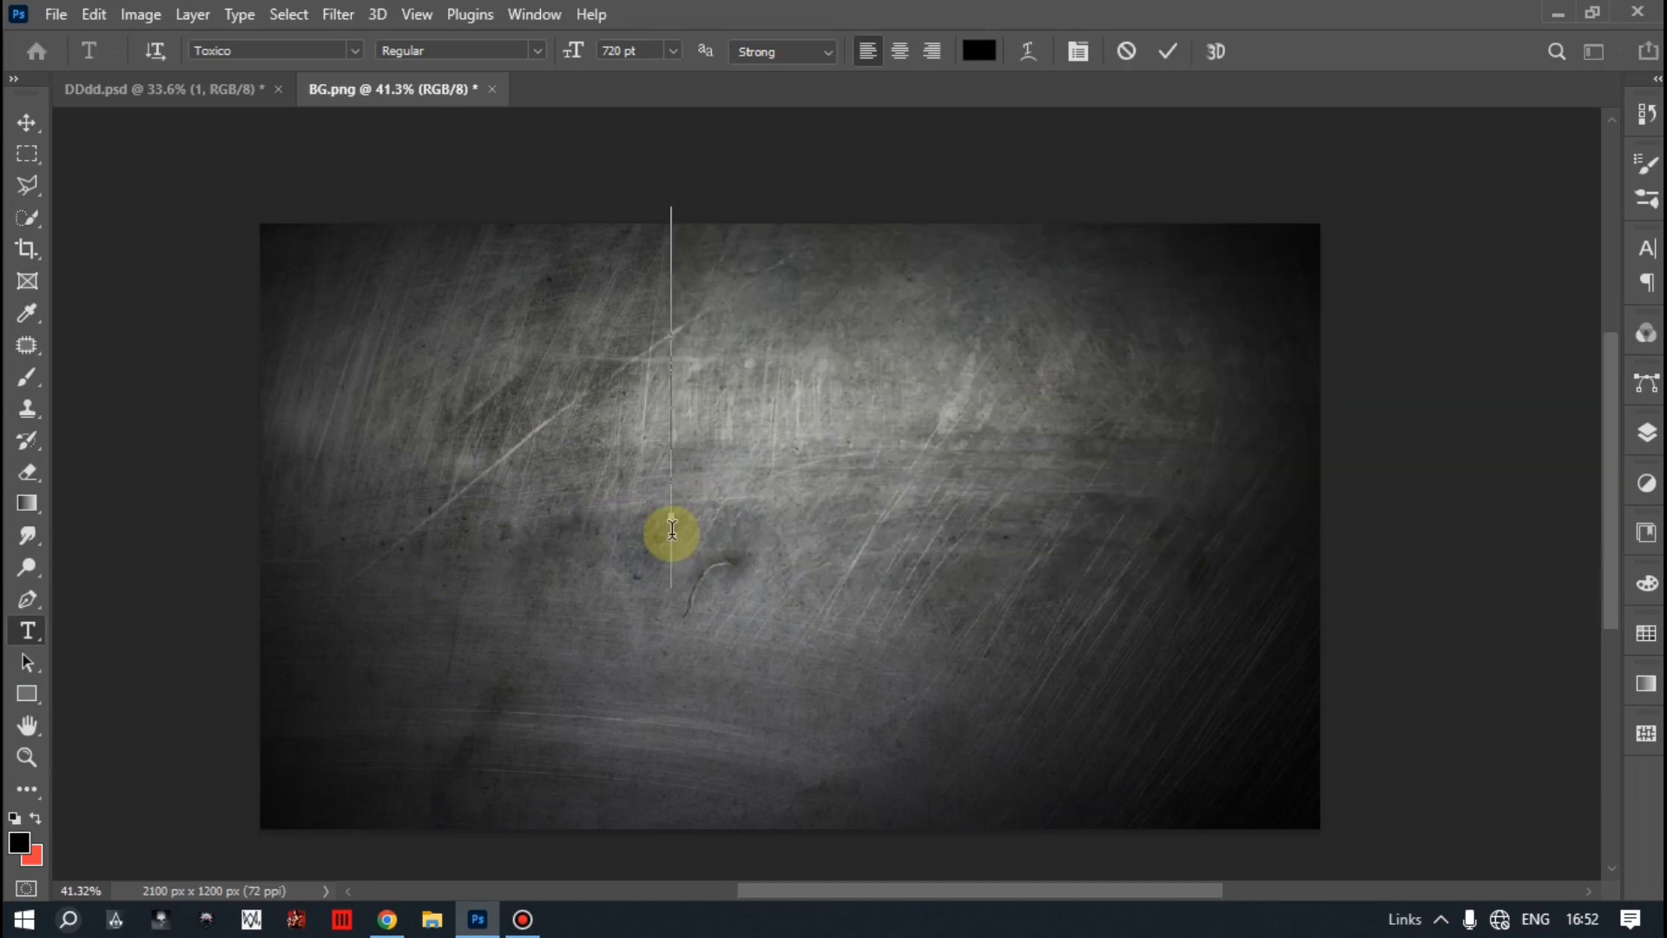
text(LOG)
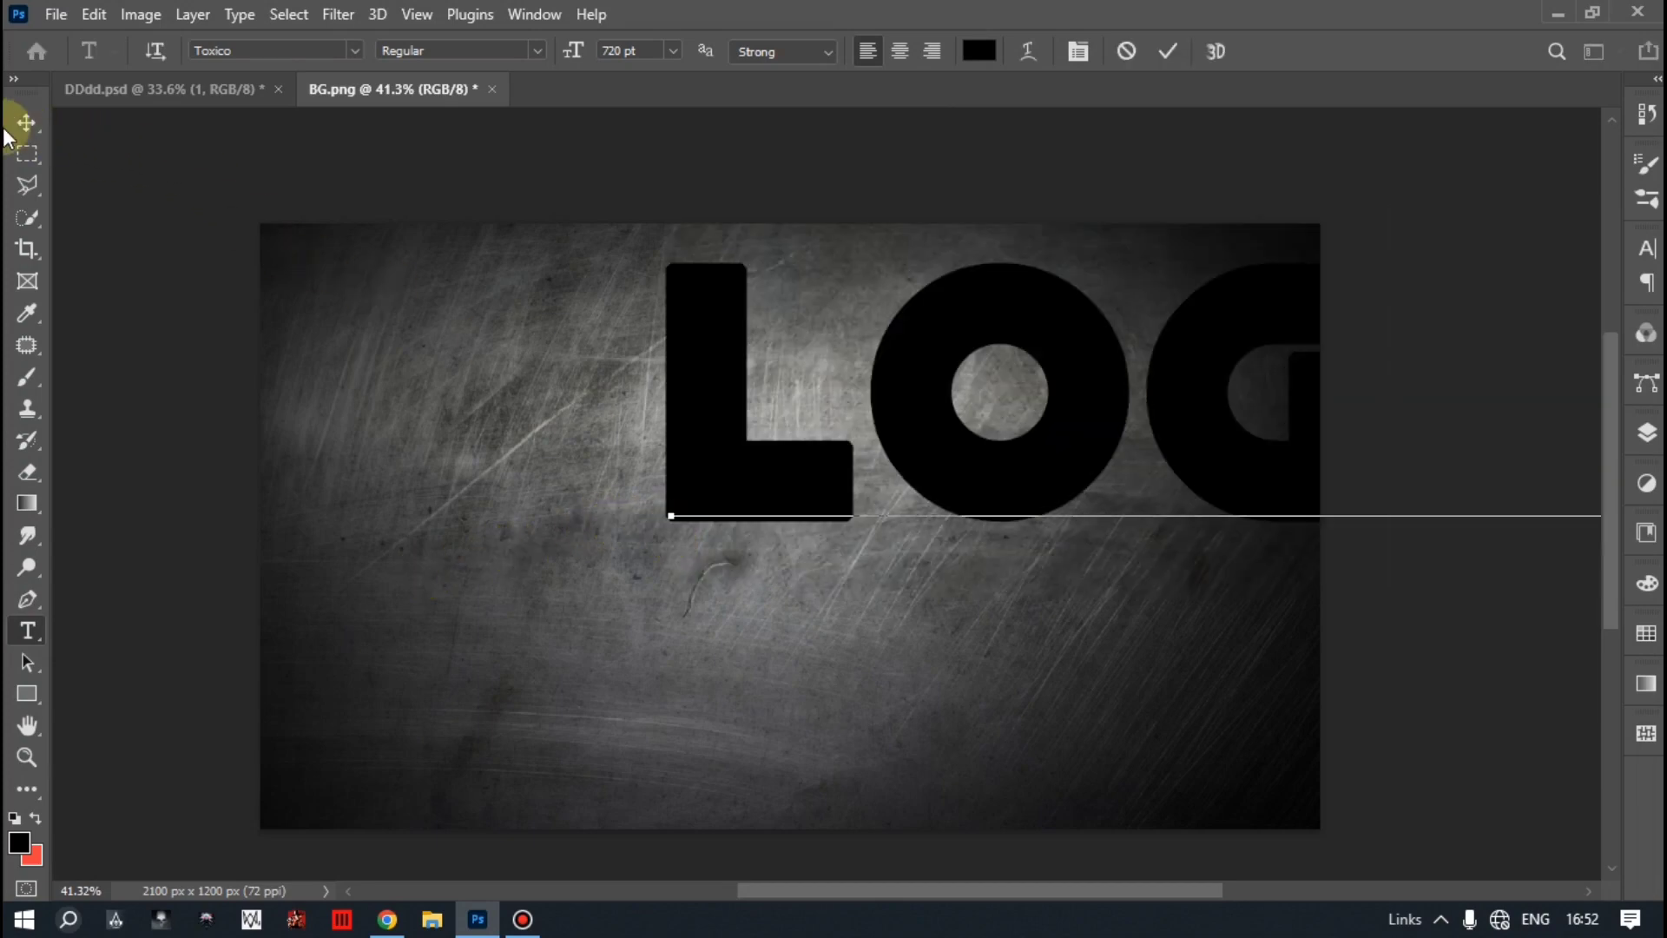
click(27, 122)
drag(930, 415, 627, 536)
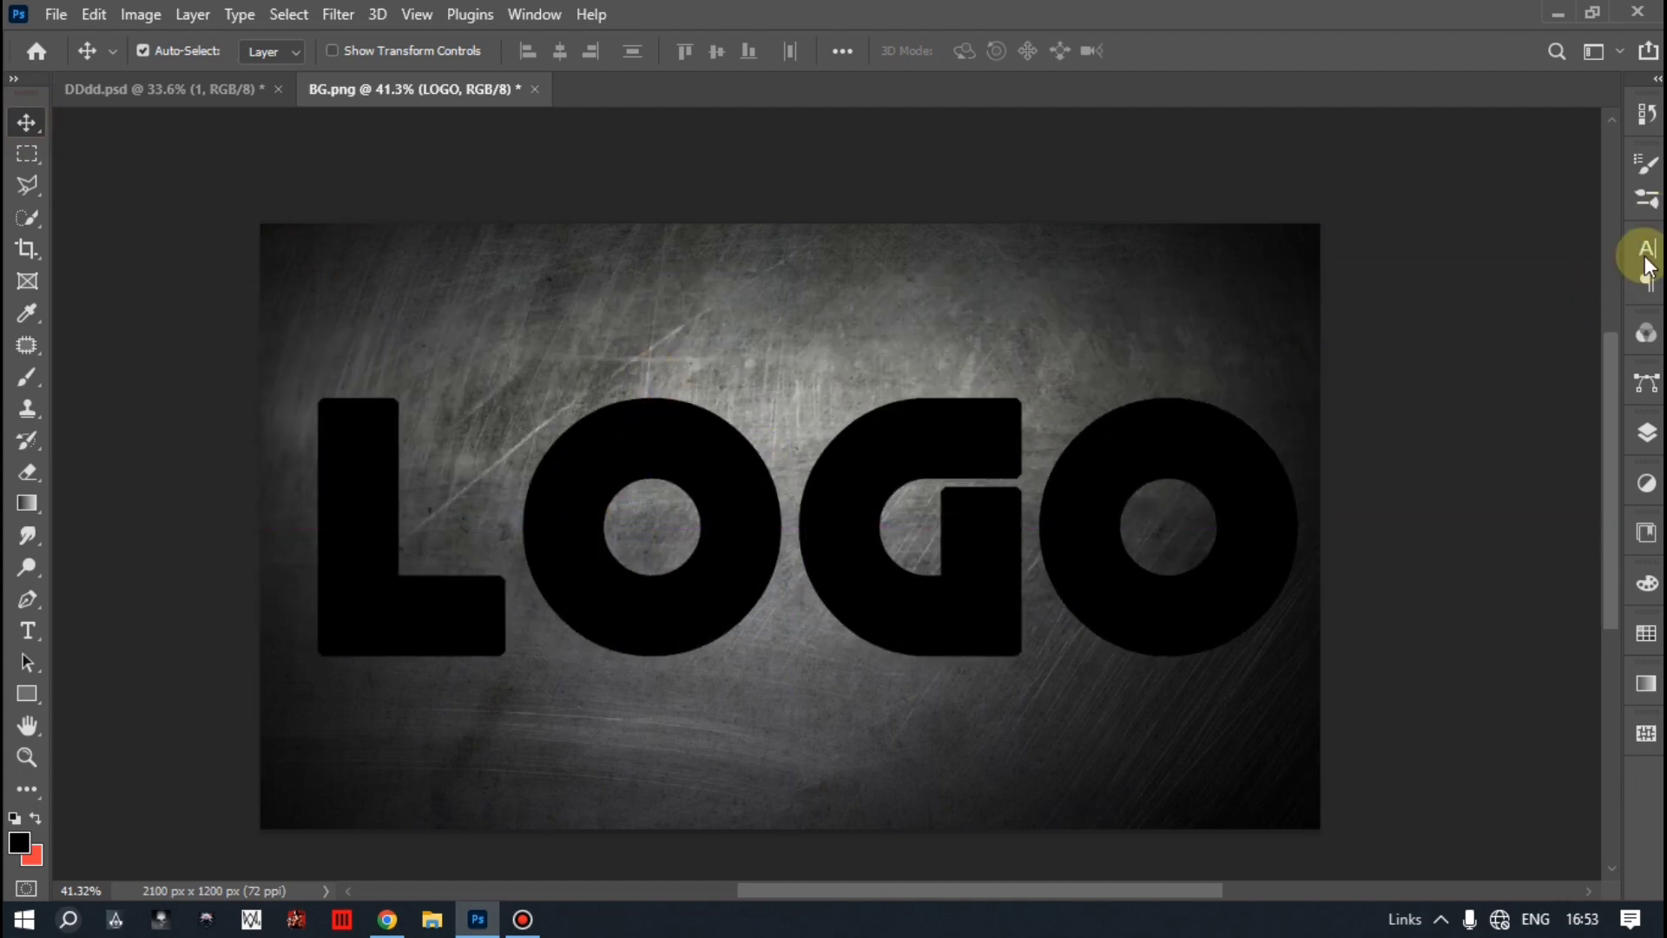
Convert the LOGO layer to a smart object with 0% fill and duplicate it.
click(1647, 433)
right_click(1424, 388)
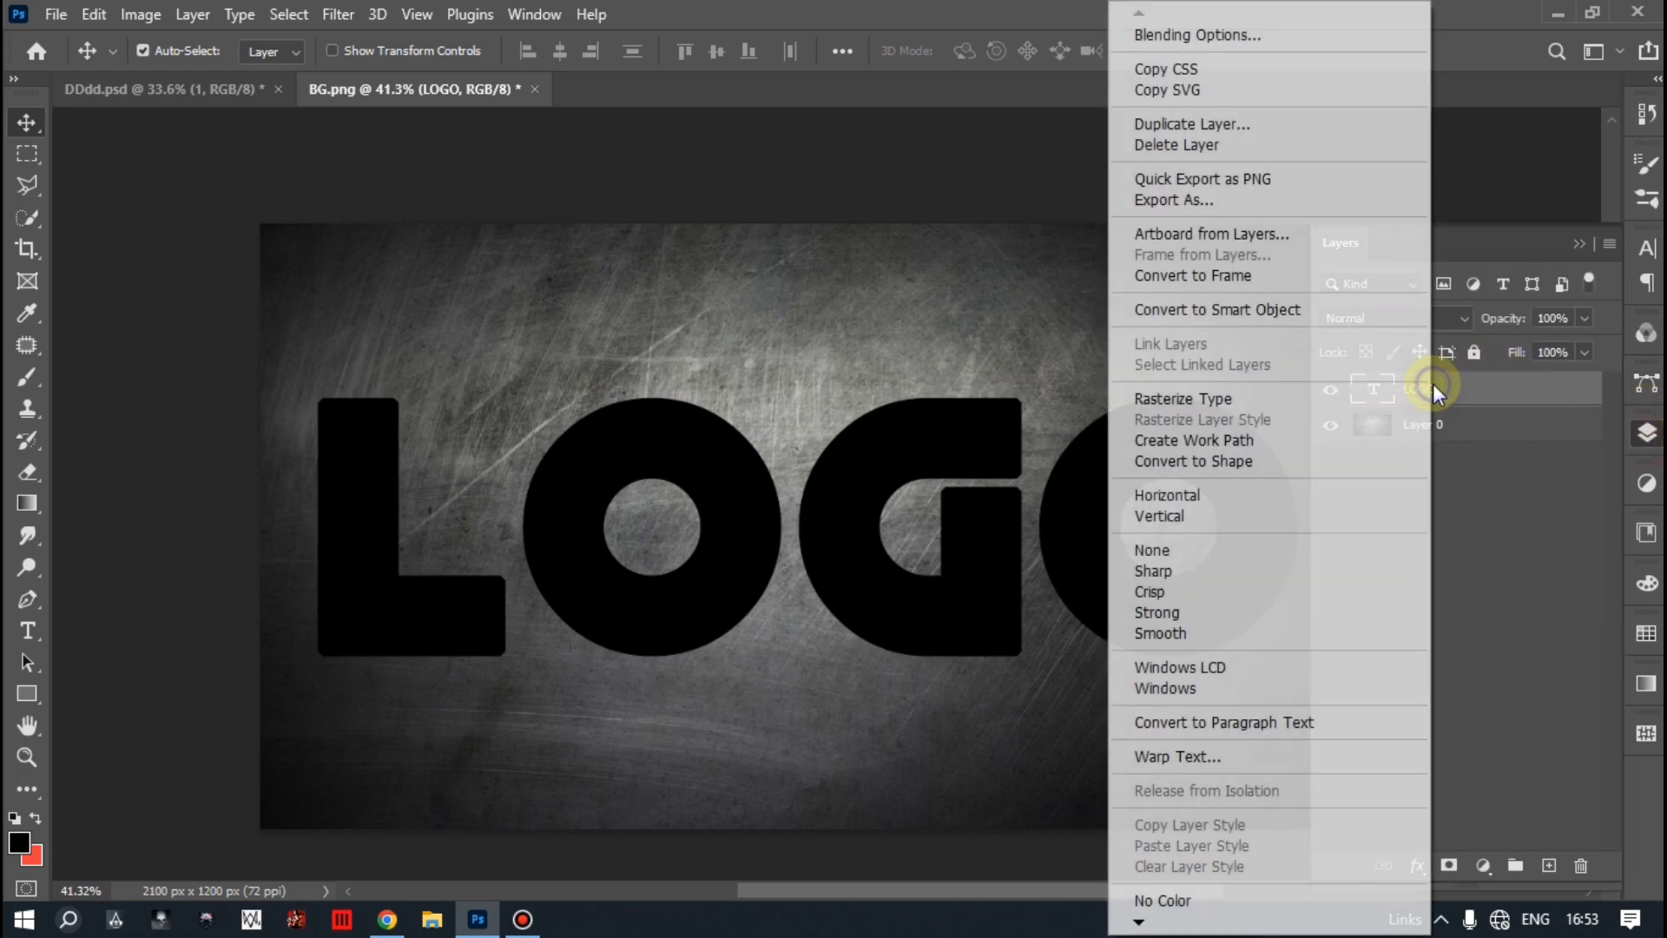
click(1198, 312)
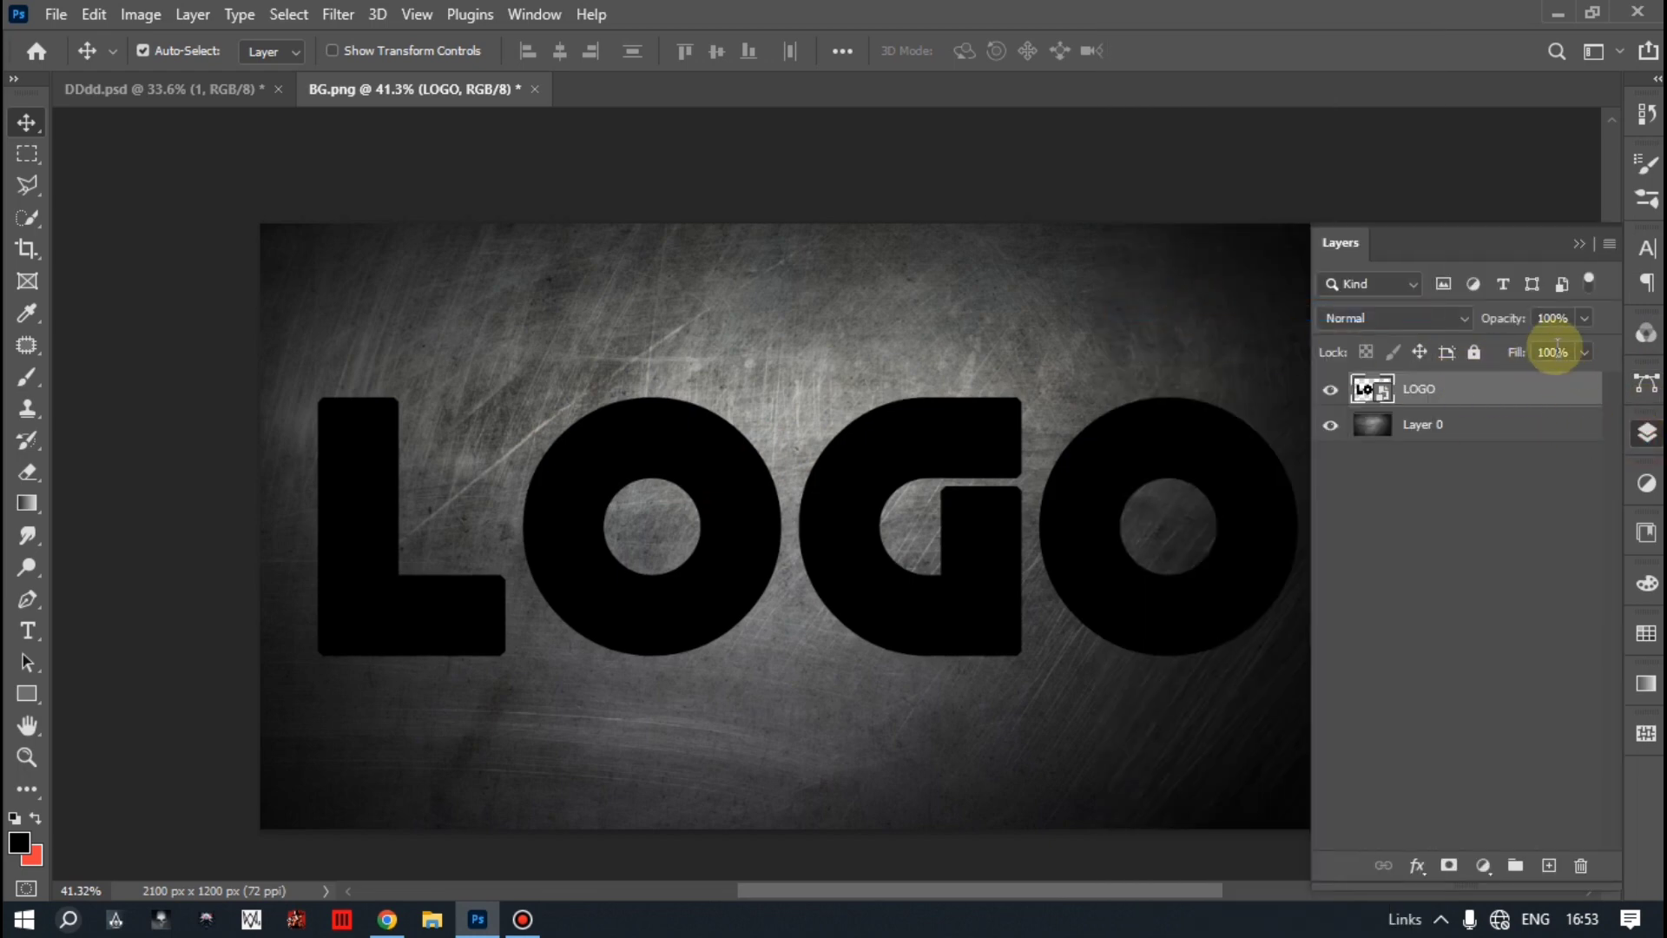
drag(1519, 353, 1387, 363)
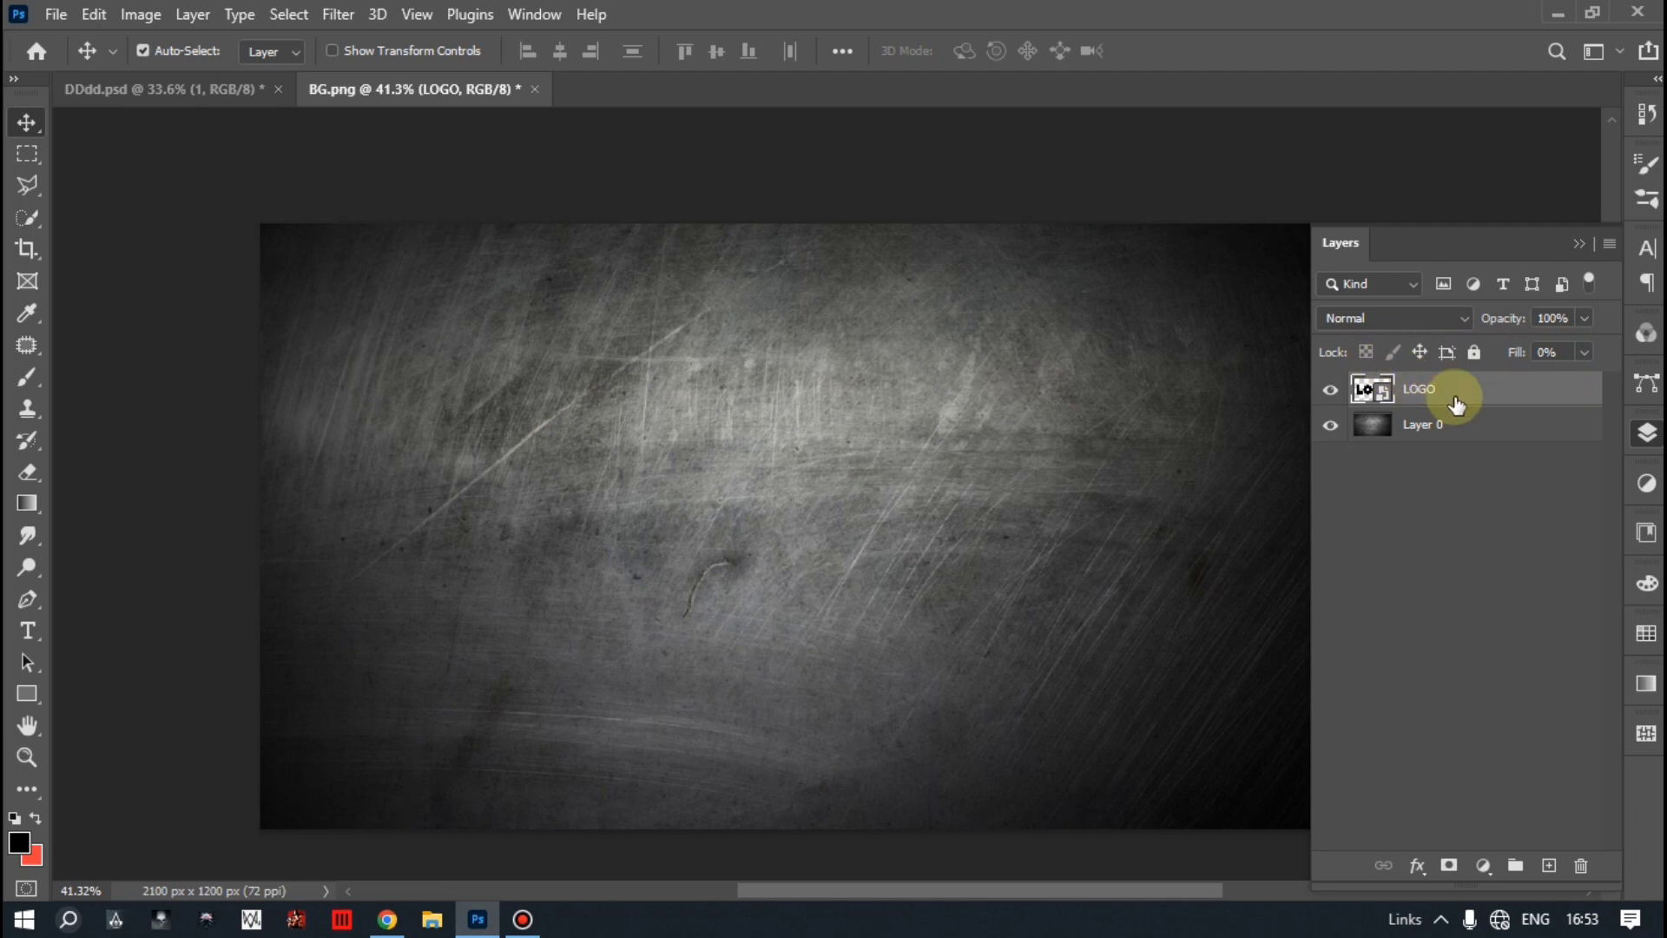
key(ctrl+j)
key(ctrl+j)
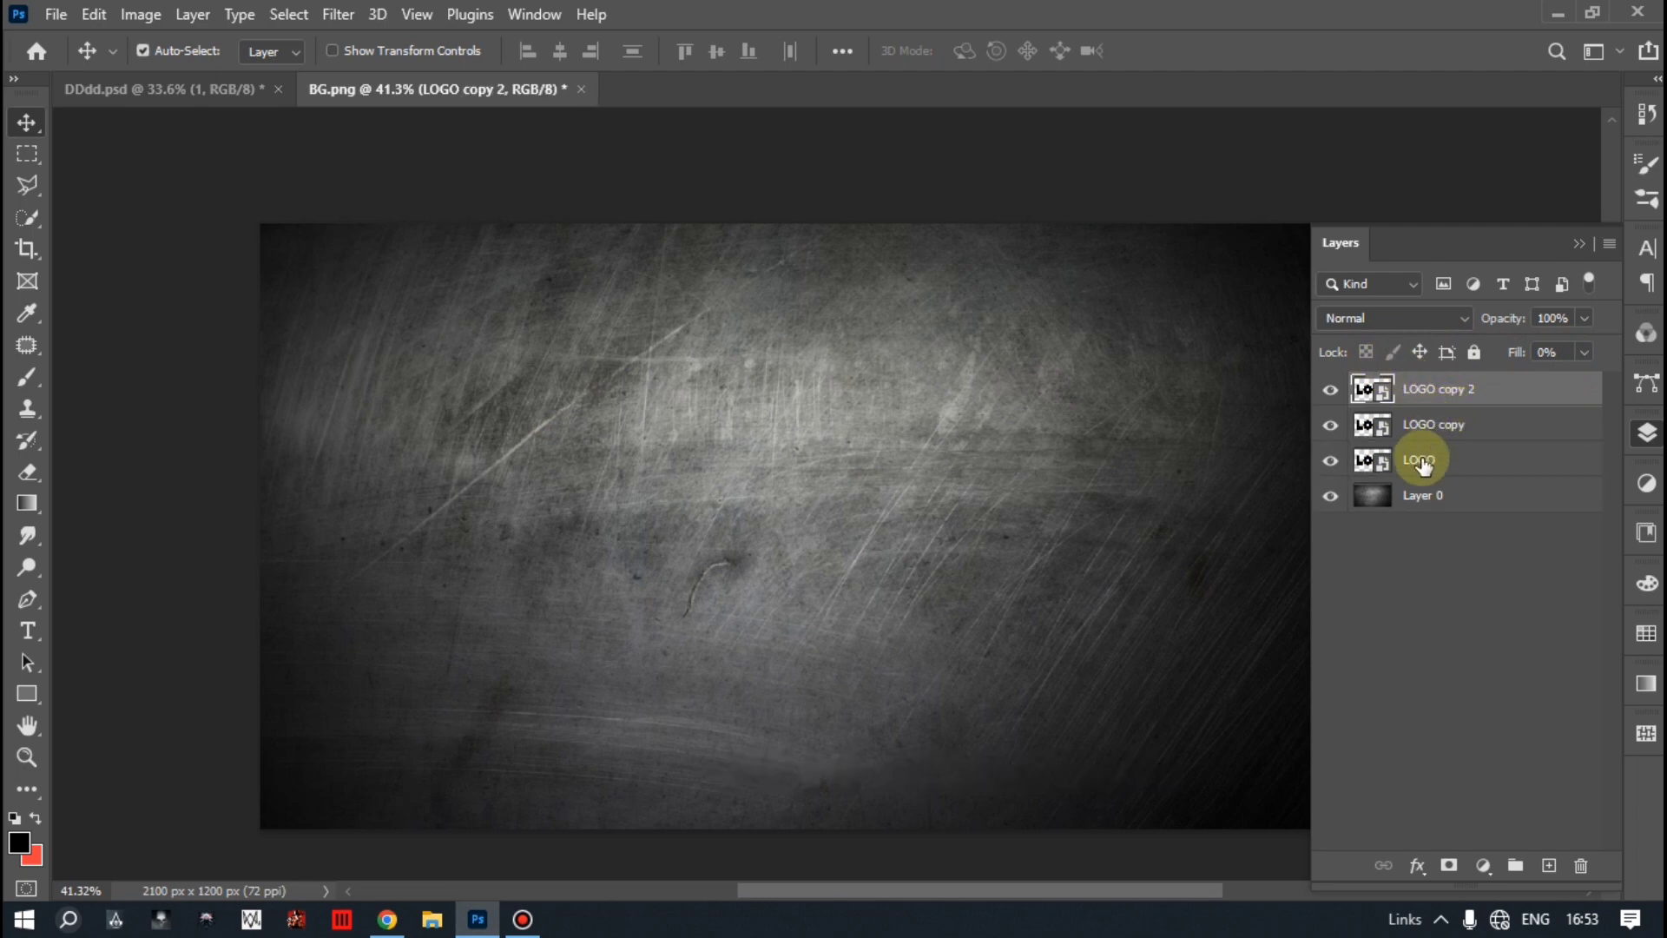
Rename the three LOGO layers 1, 2 and 3.
double_click(1422, 462)
text(1)
double_click(1433, 424)
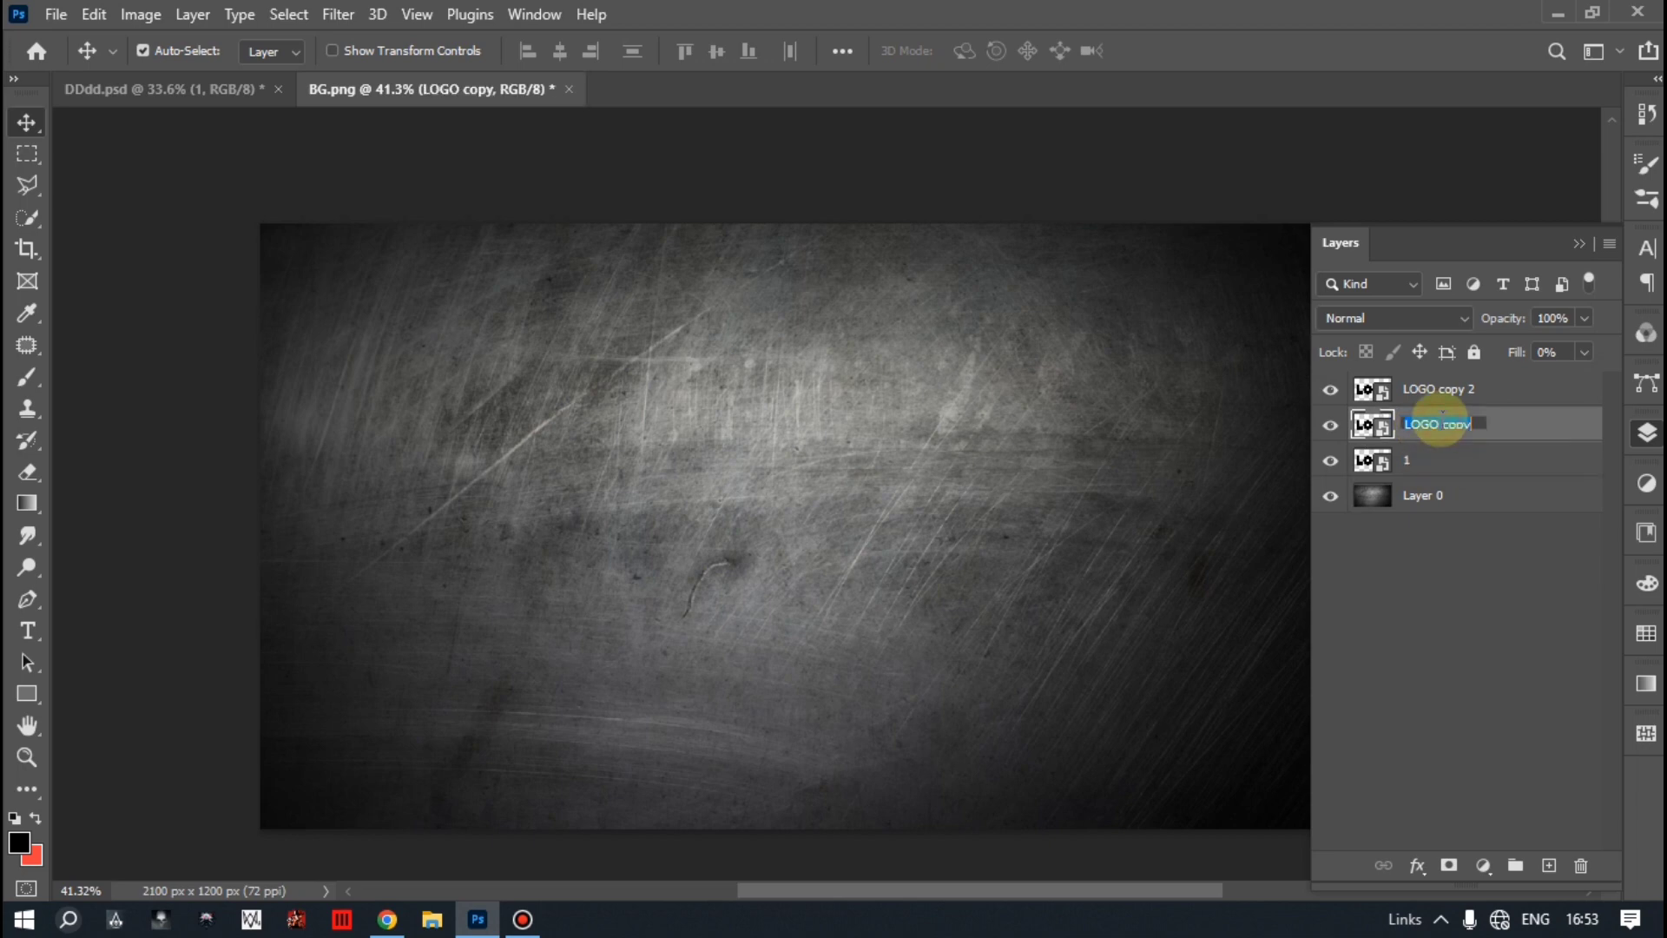
text(2)
double_click(1443, 391)
text(3)
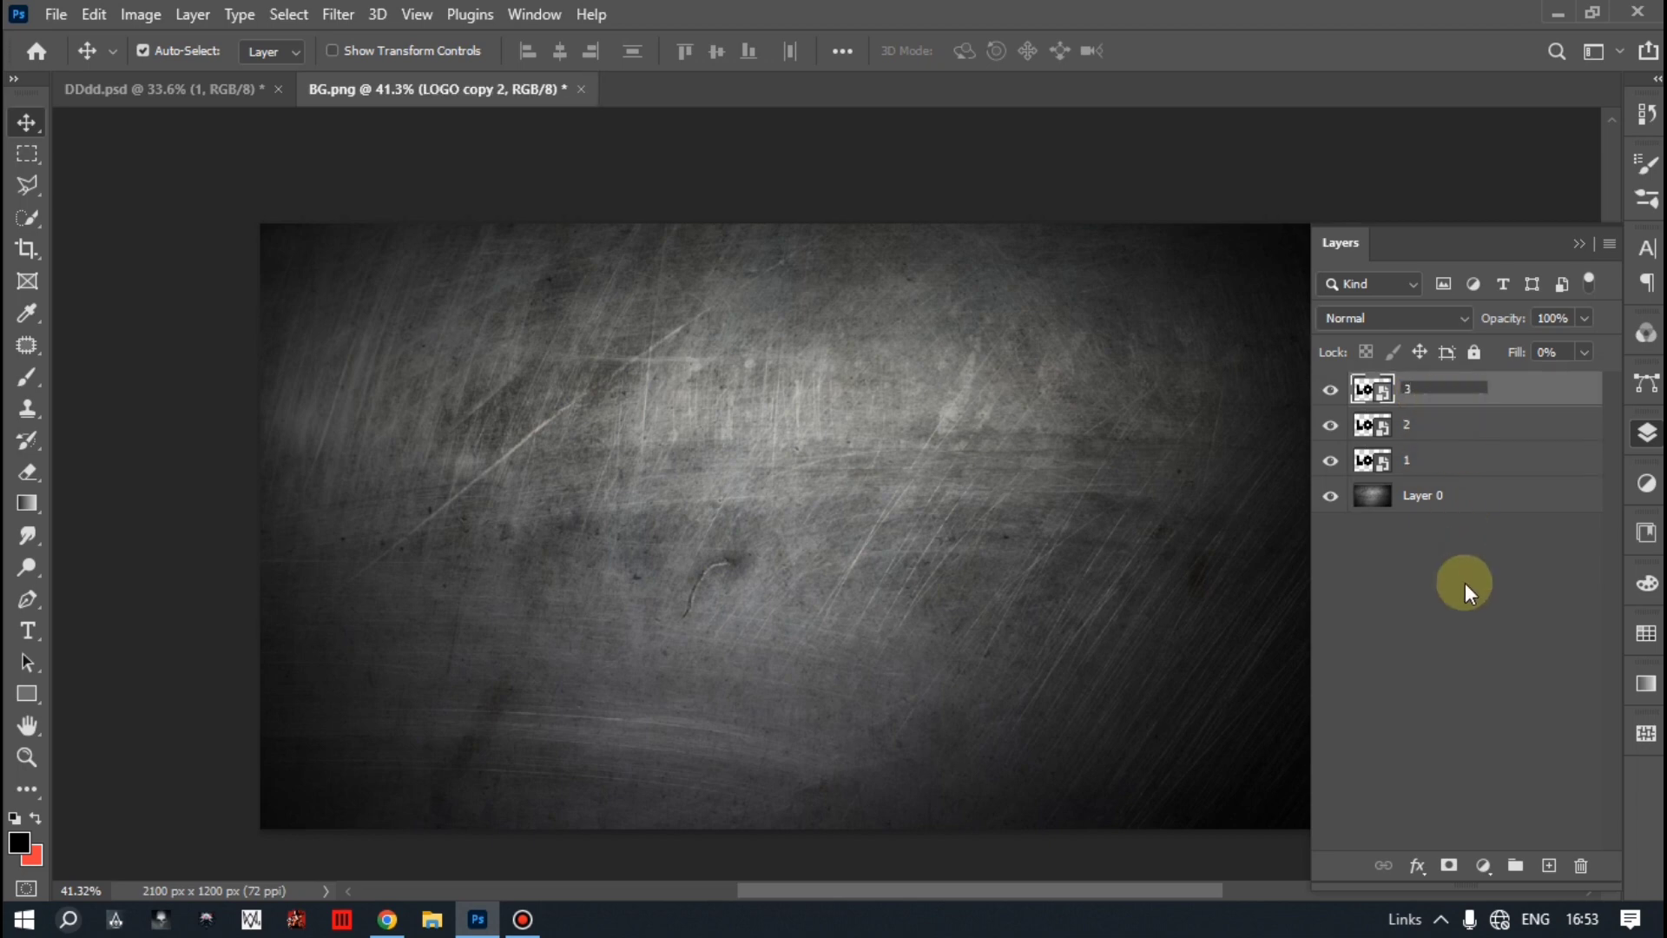
click(1466, 582)
Group layers 1–3 into a group named Logo and select layer 1 inside it.
click(1420, 391)
shift+click(1420, 469)
click(1515, 866)
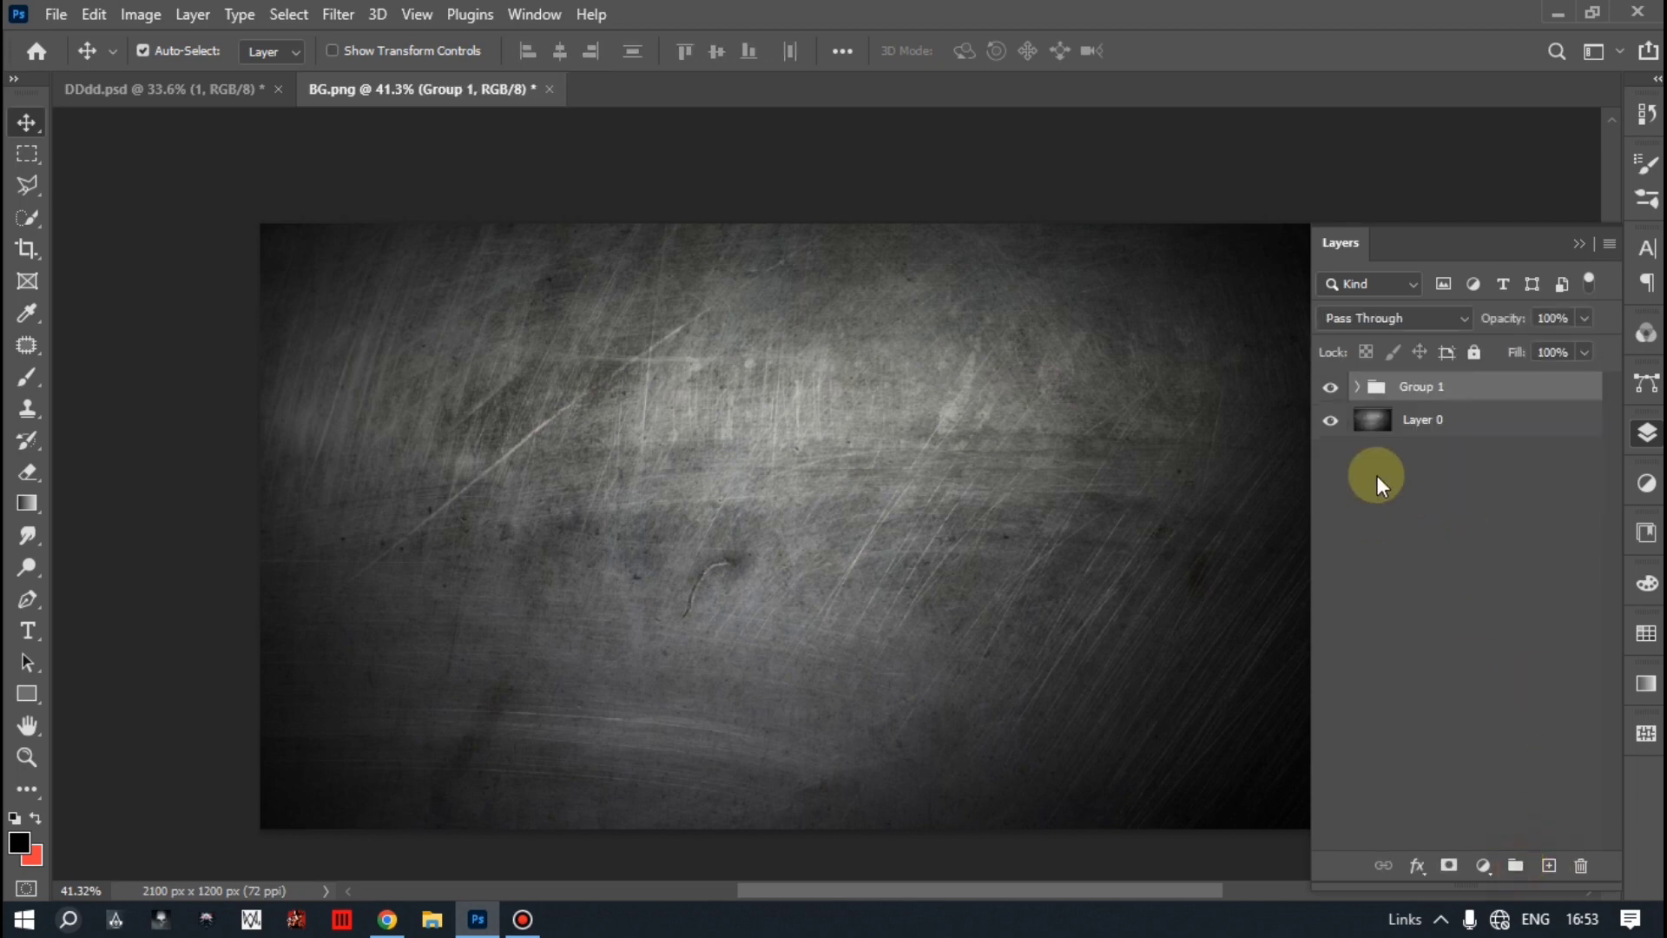
double_click(1415, 387)
text(Logo)
click(1423, 483)
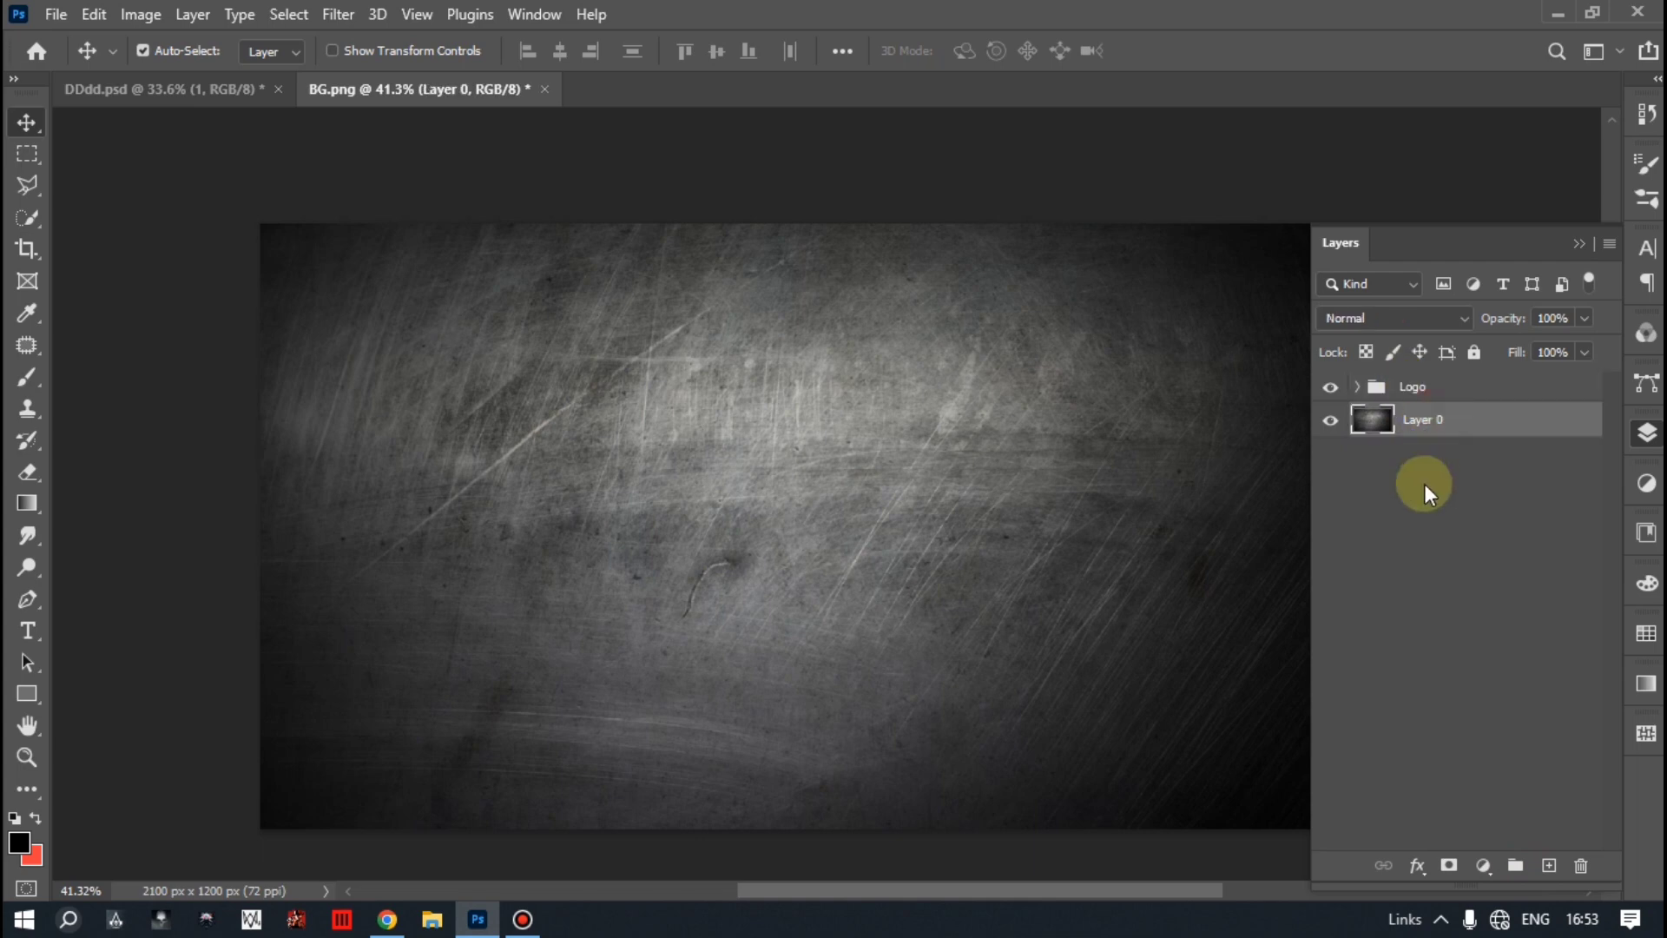
click(1356, 387)
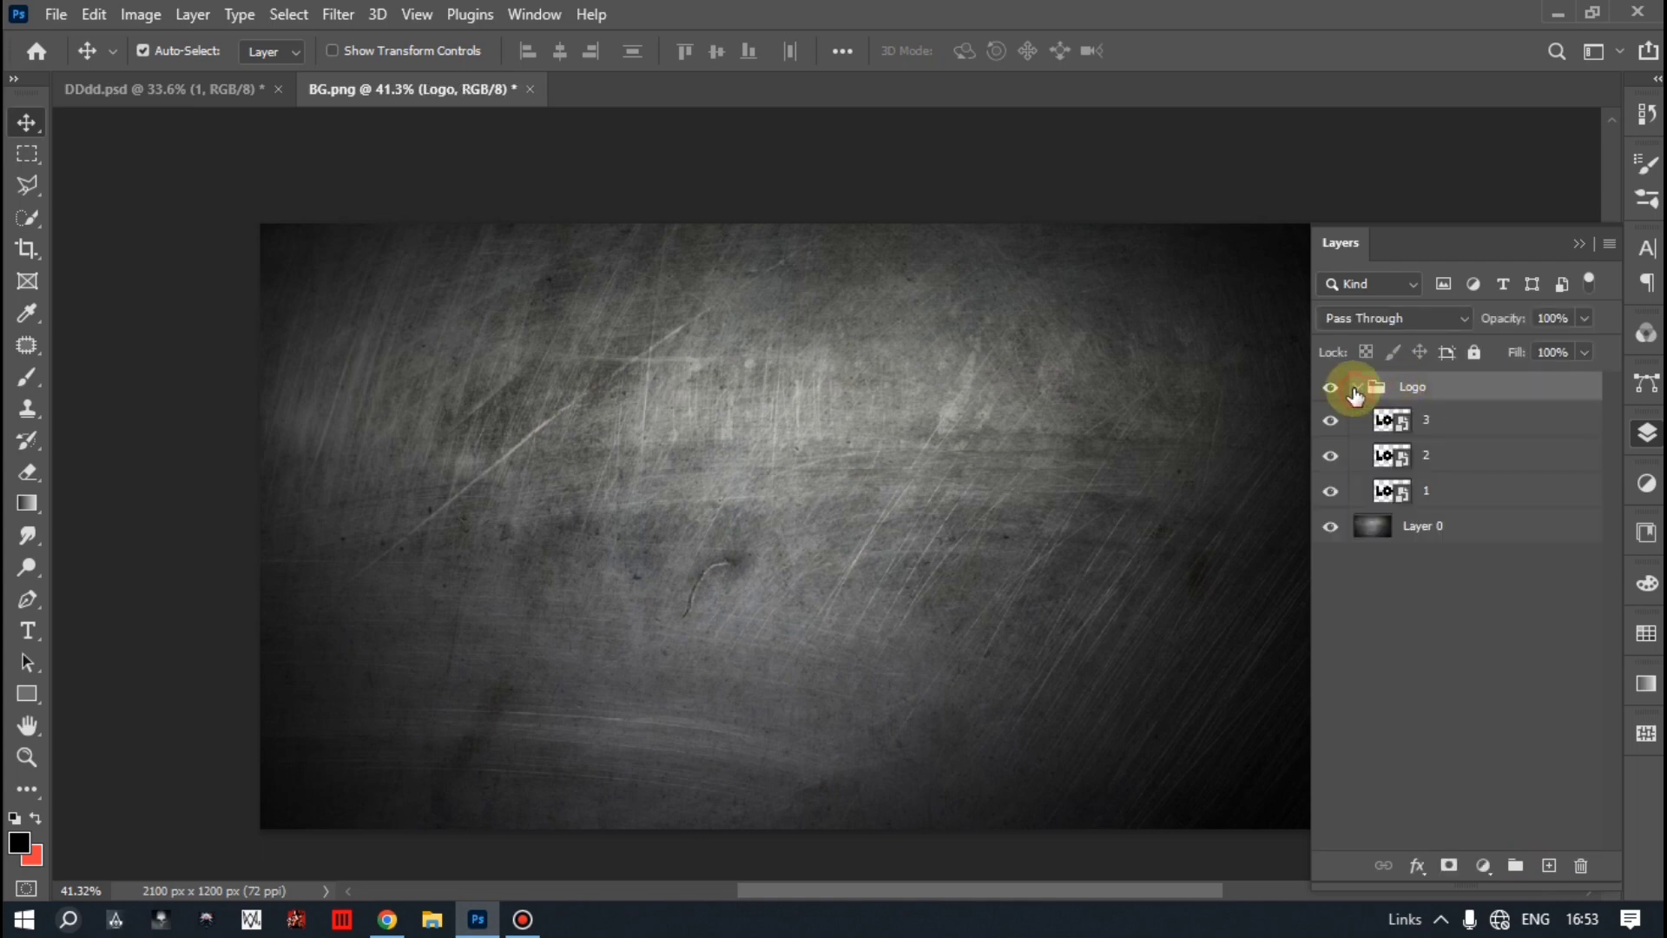
click(1420, 493)
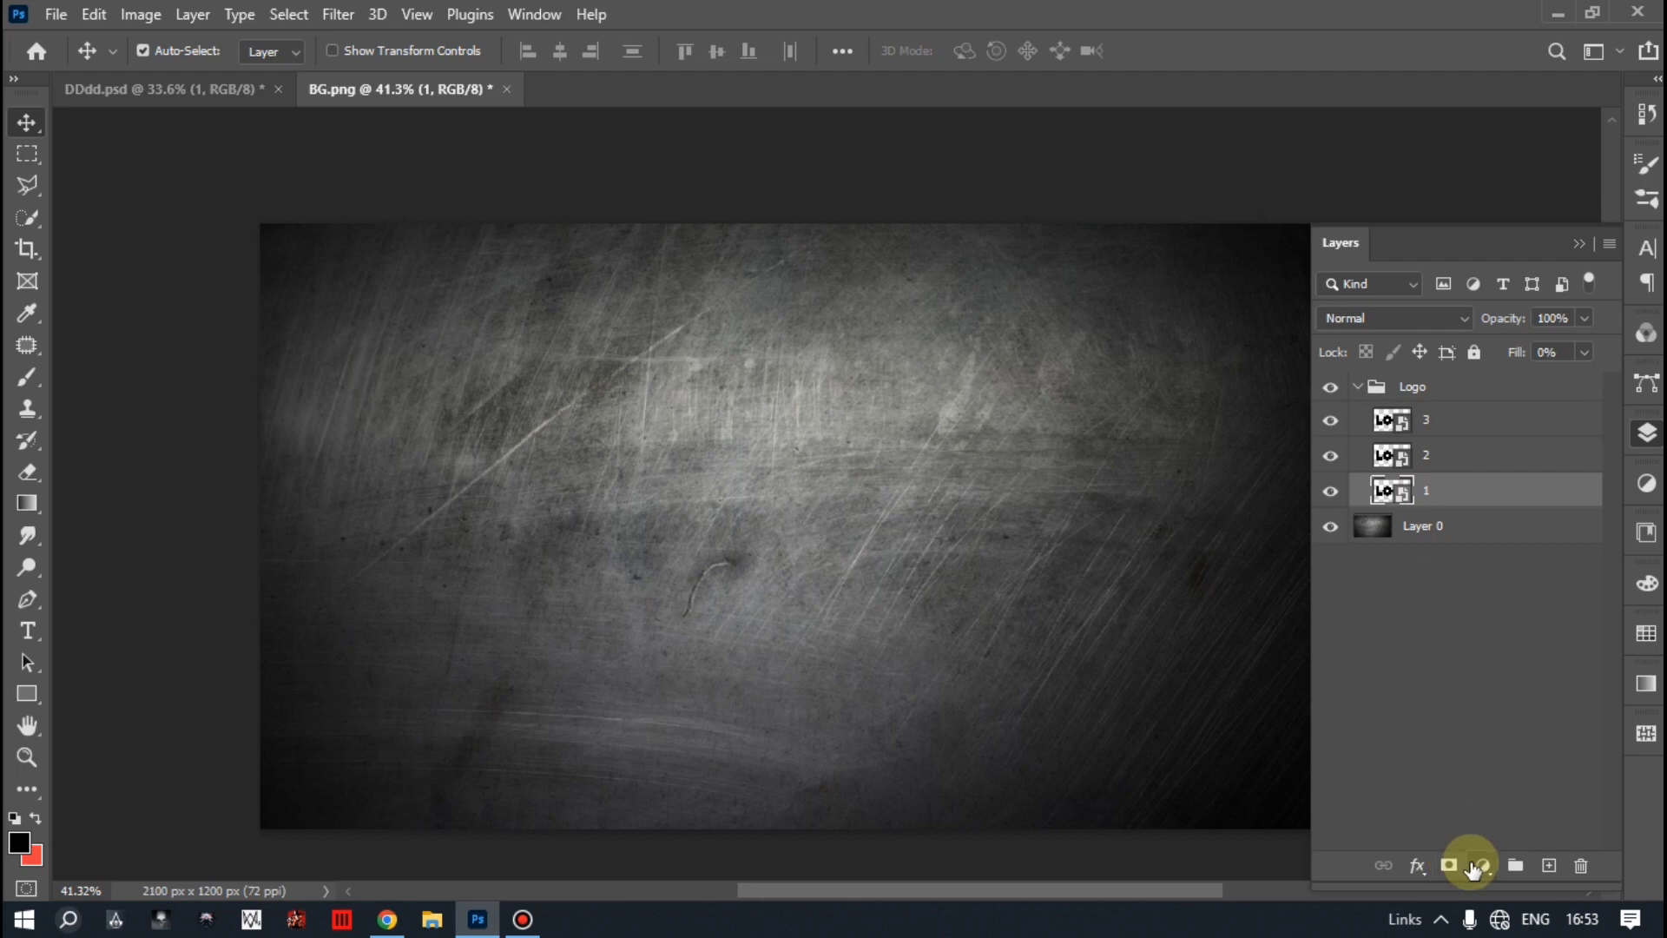
click(1419, 866)
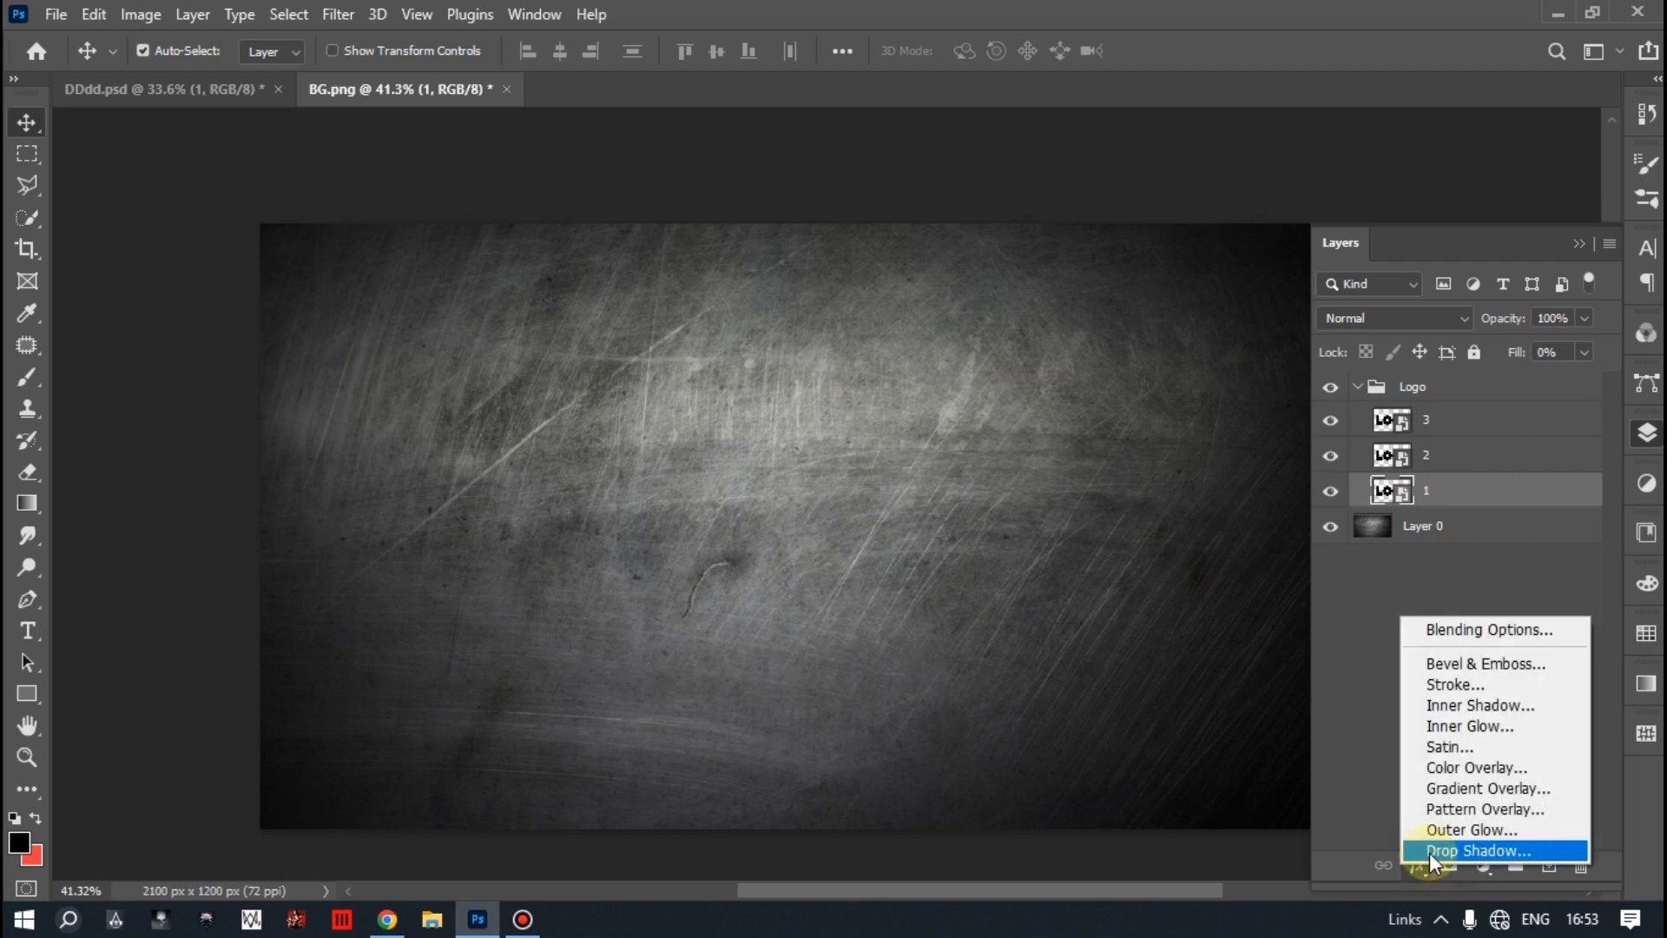
Give layer 1 a drop shadow: 42% opacity, 120° angle, 29 px distance, 10% spread, 29 px size.
click(1429, 853)
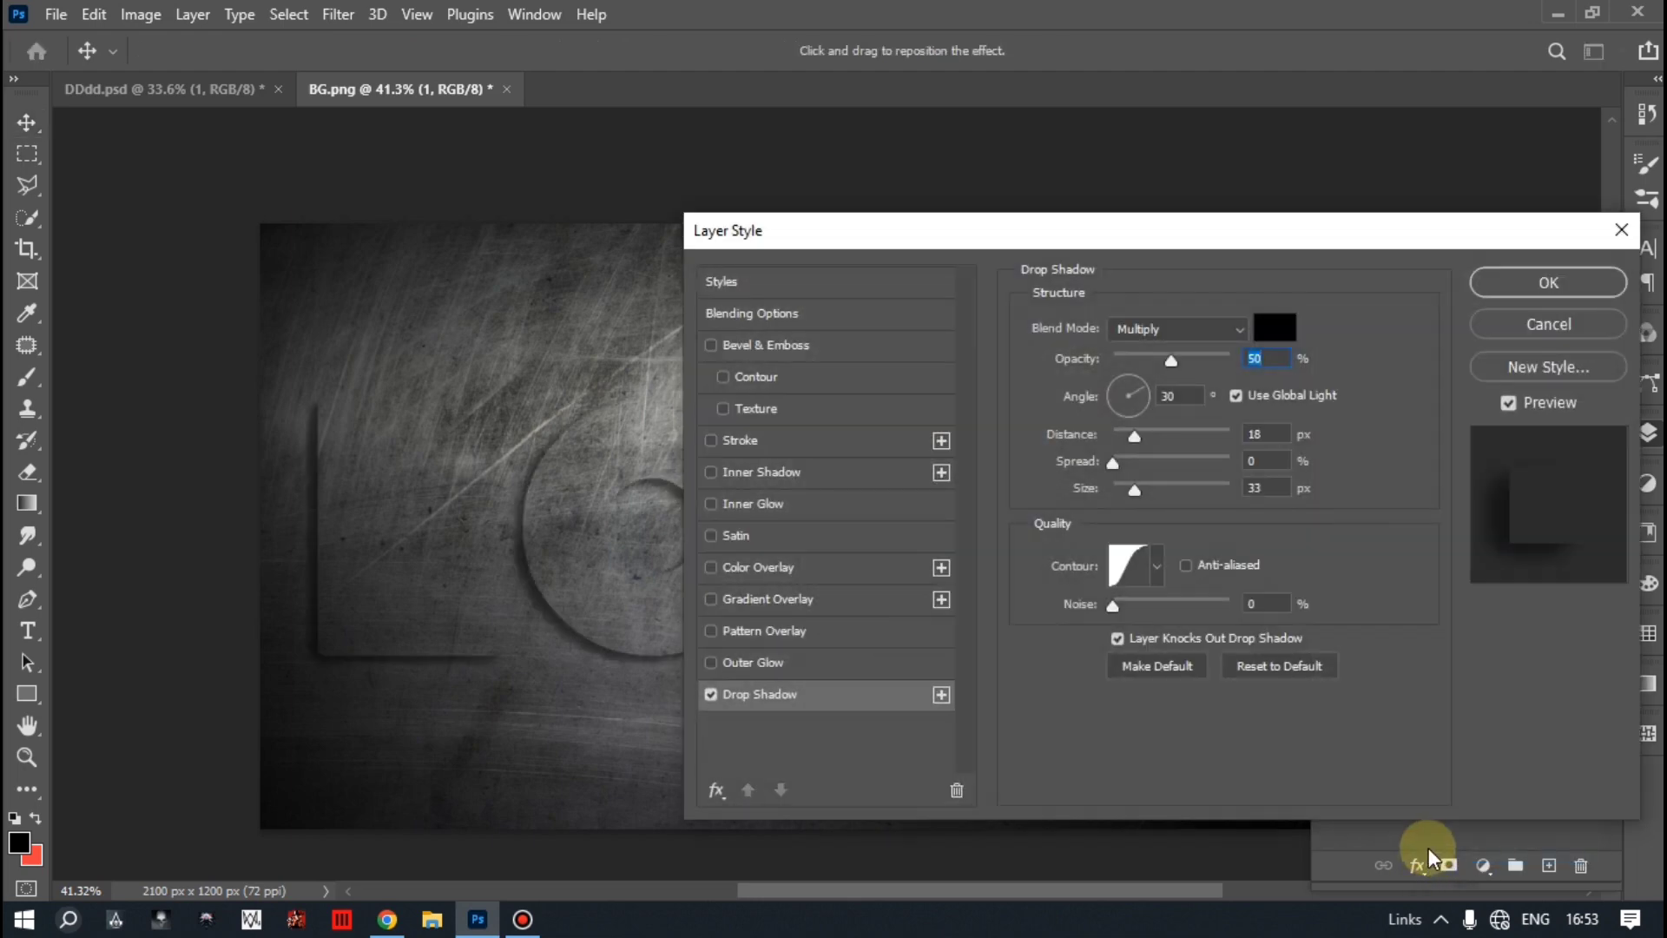
click(1275, 669)
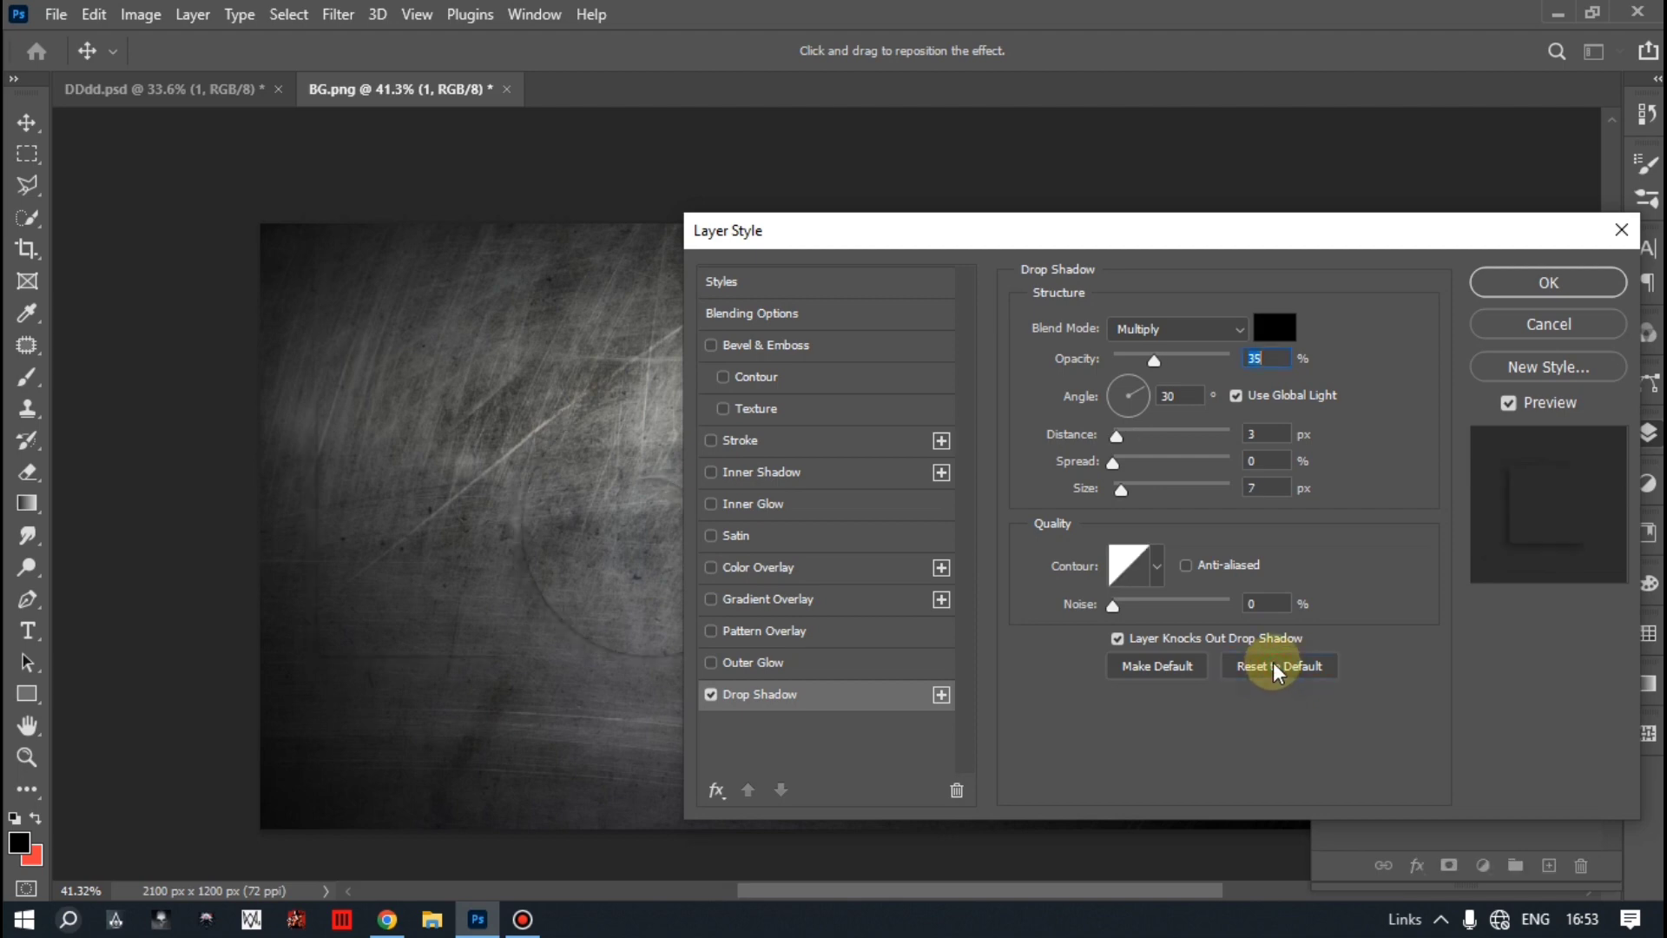
drag(1168, 362, 1175, 361)
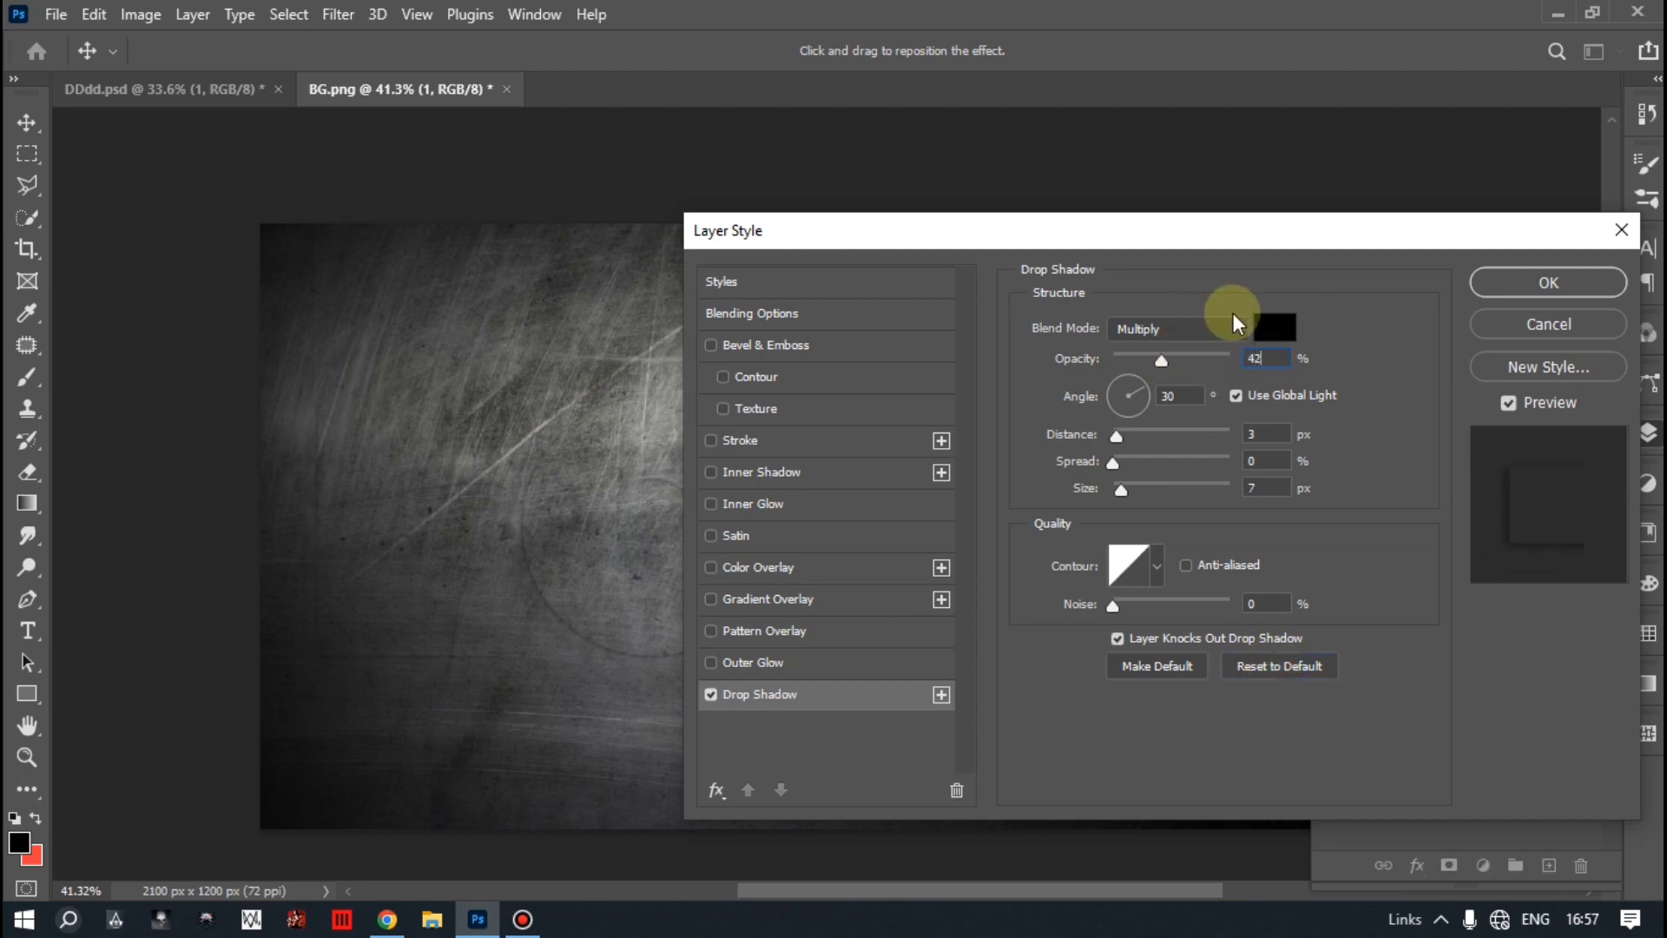
double_click(1203, 395)
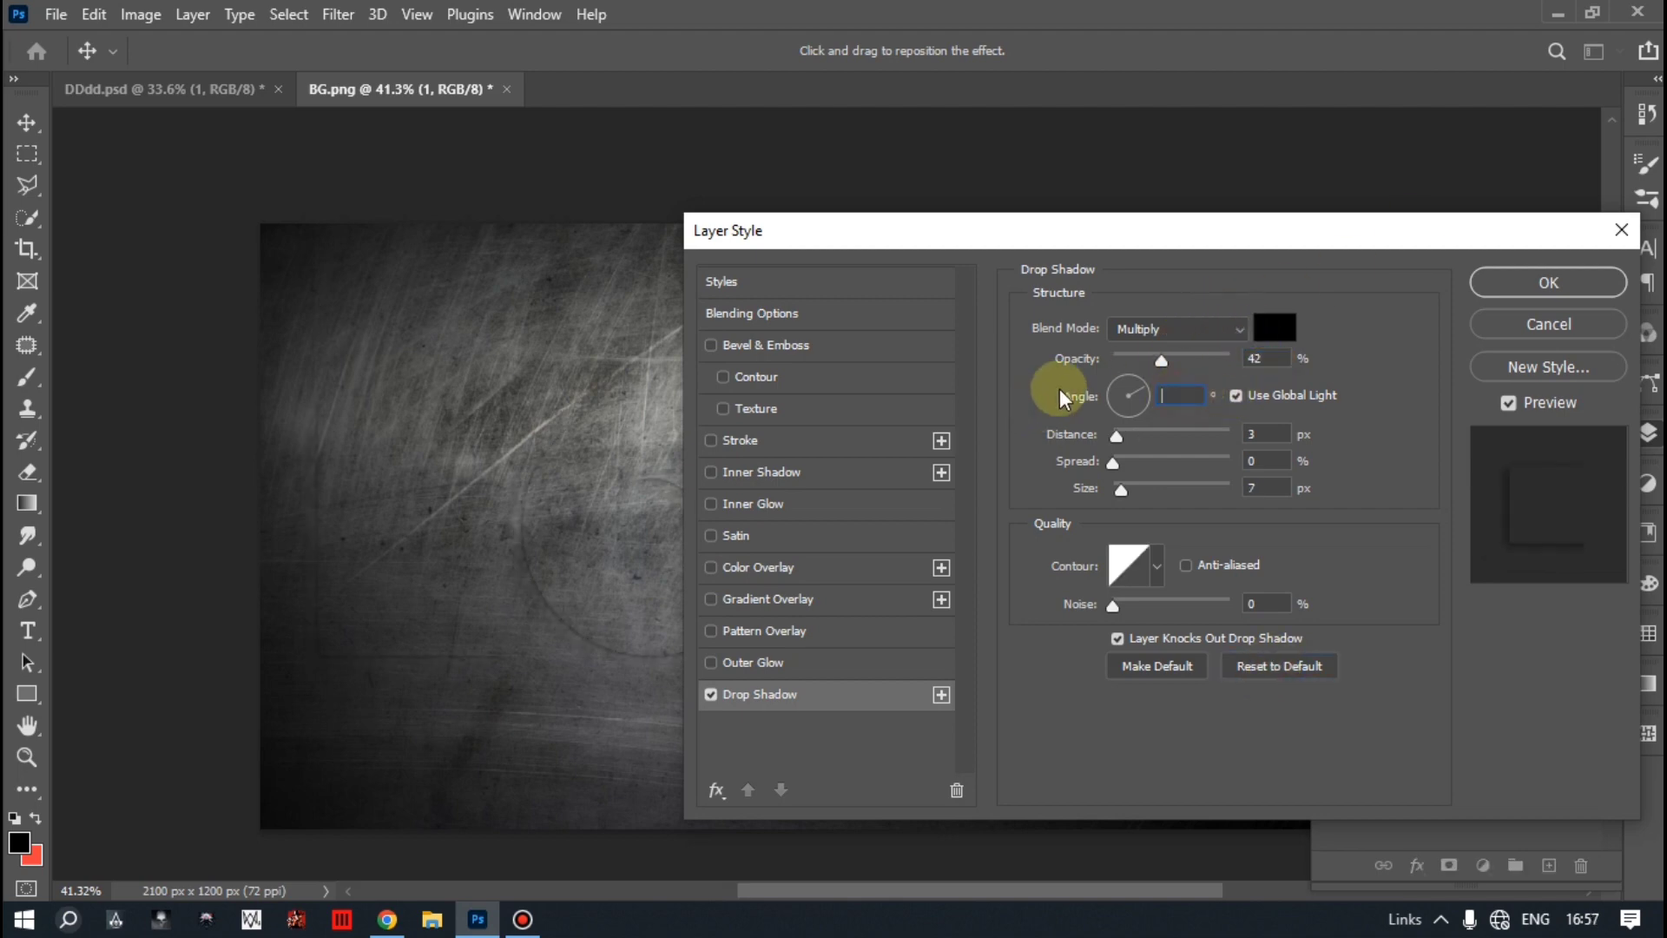
text(132)
text(2)
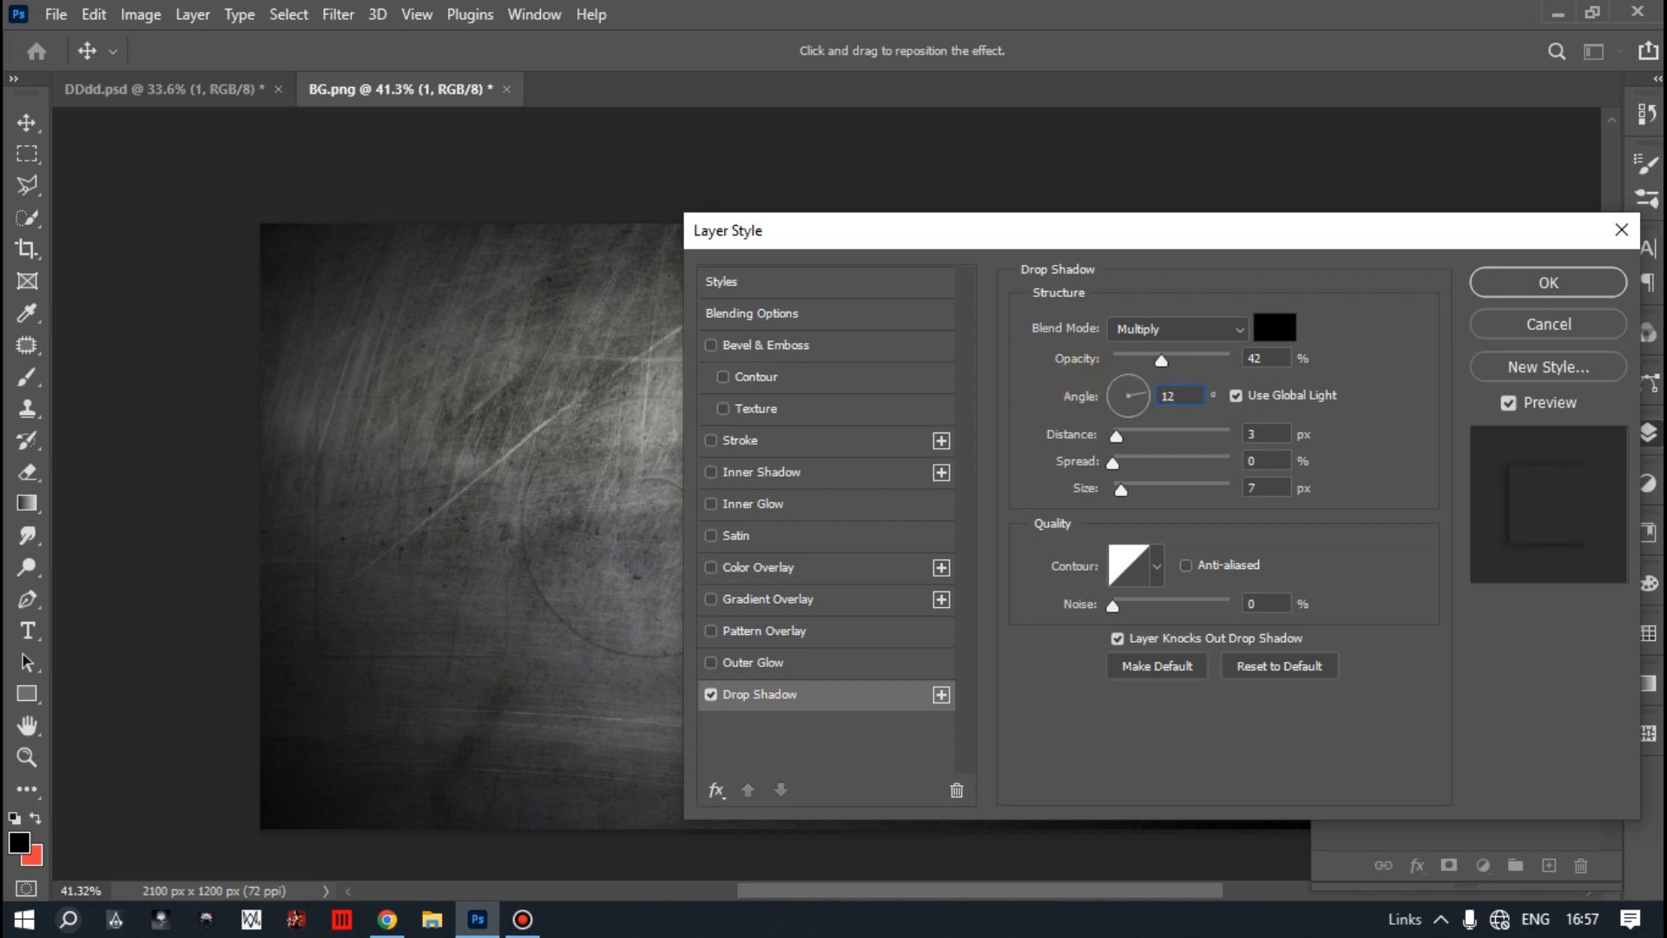
text(0)
click(1273, 431)
text(29)
click(1261, 458)
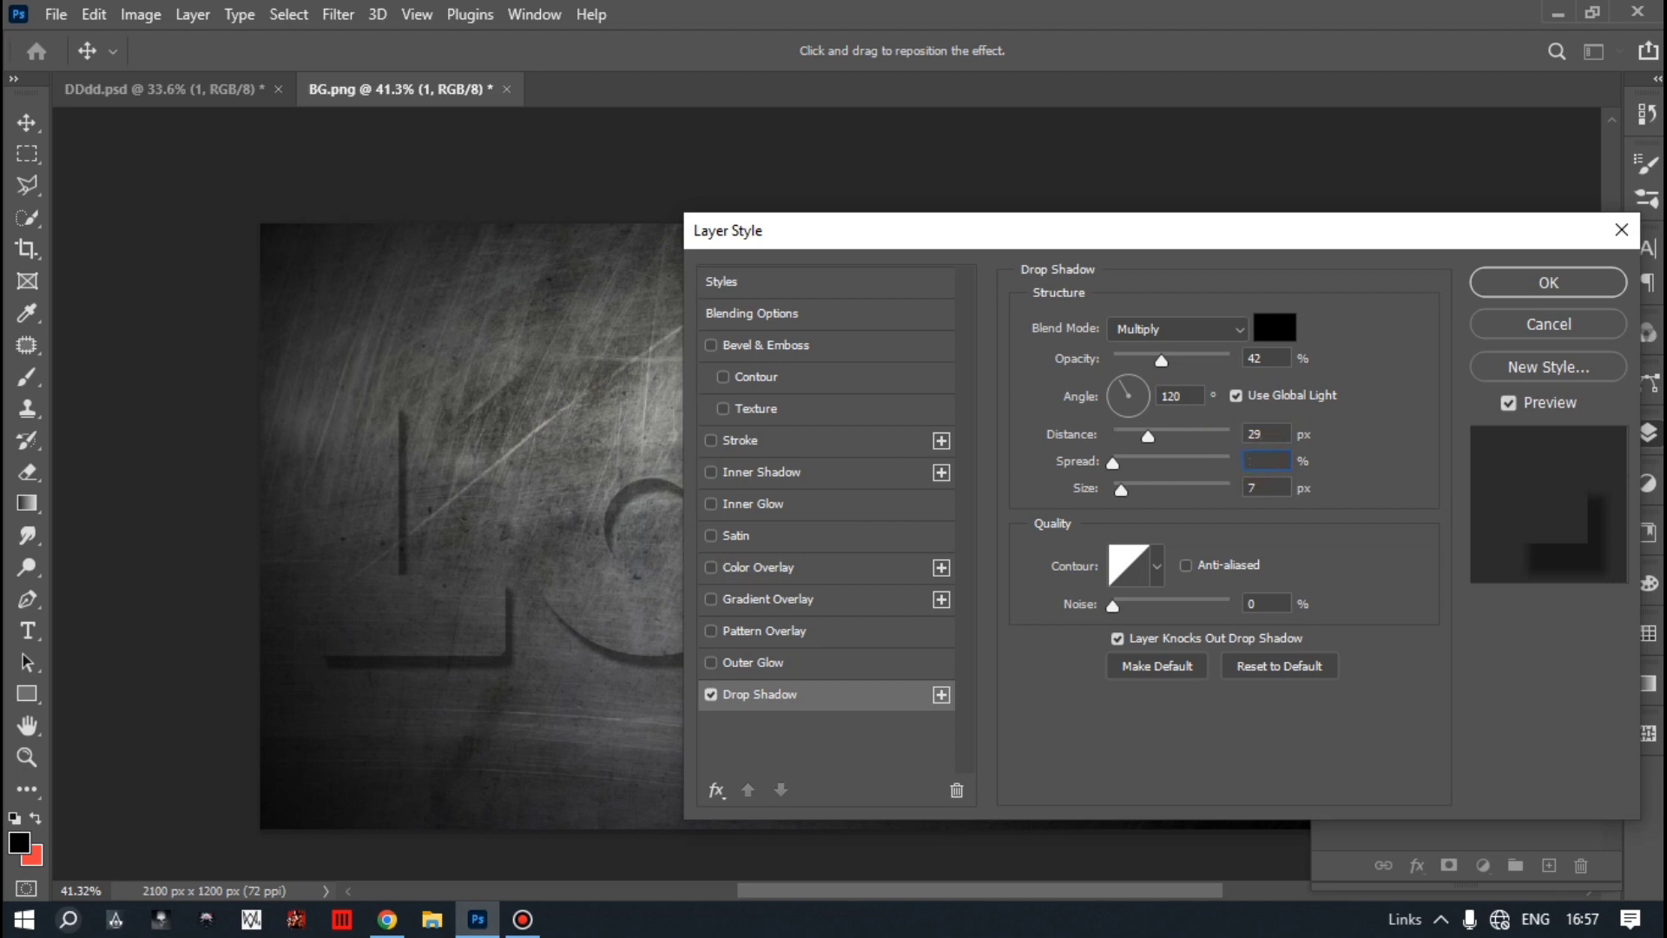
text(10)
click(1265, 486)
text(29)
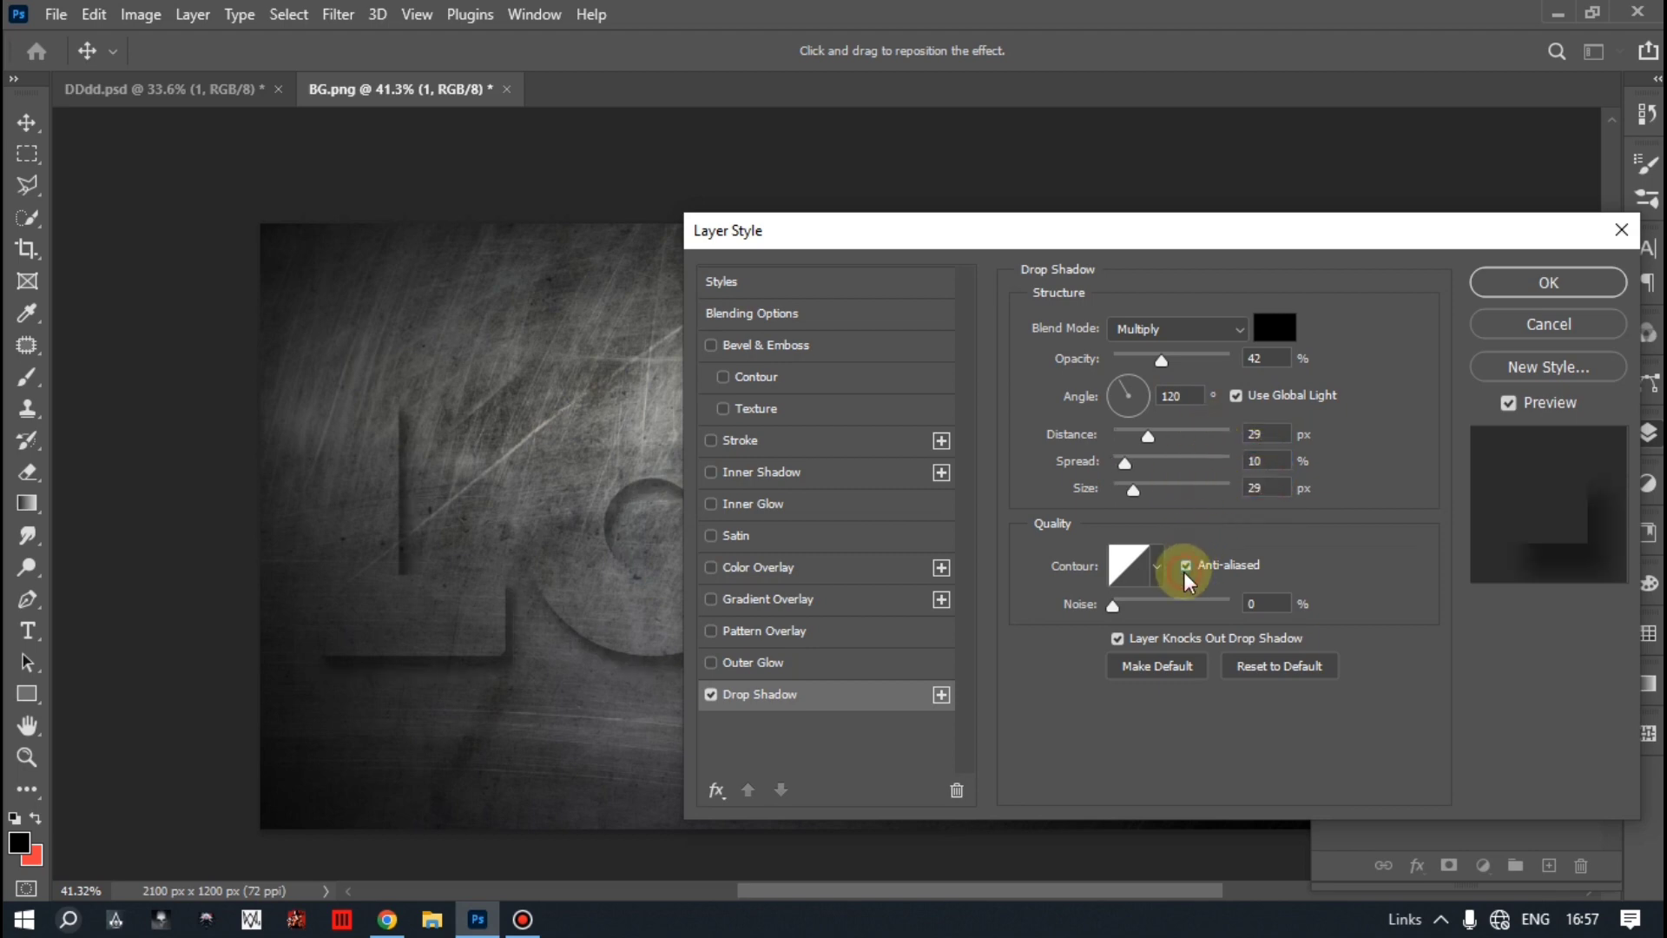
Add a satin effect to layer 1 in Soft Light mode at 54% opacity.
click(713, 544)
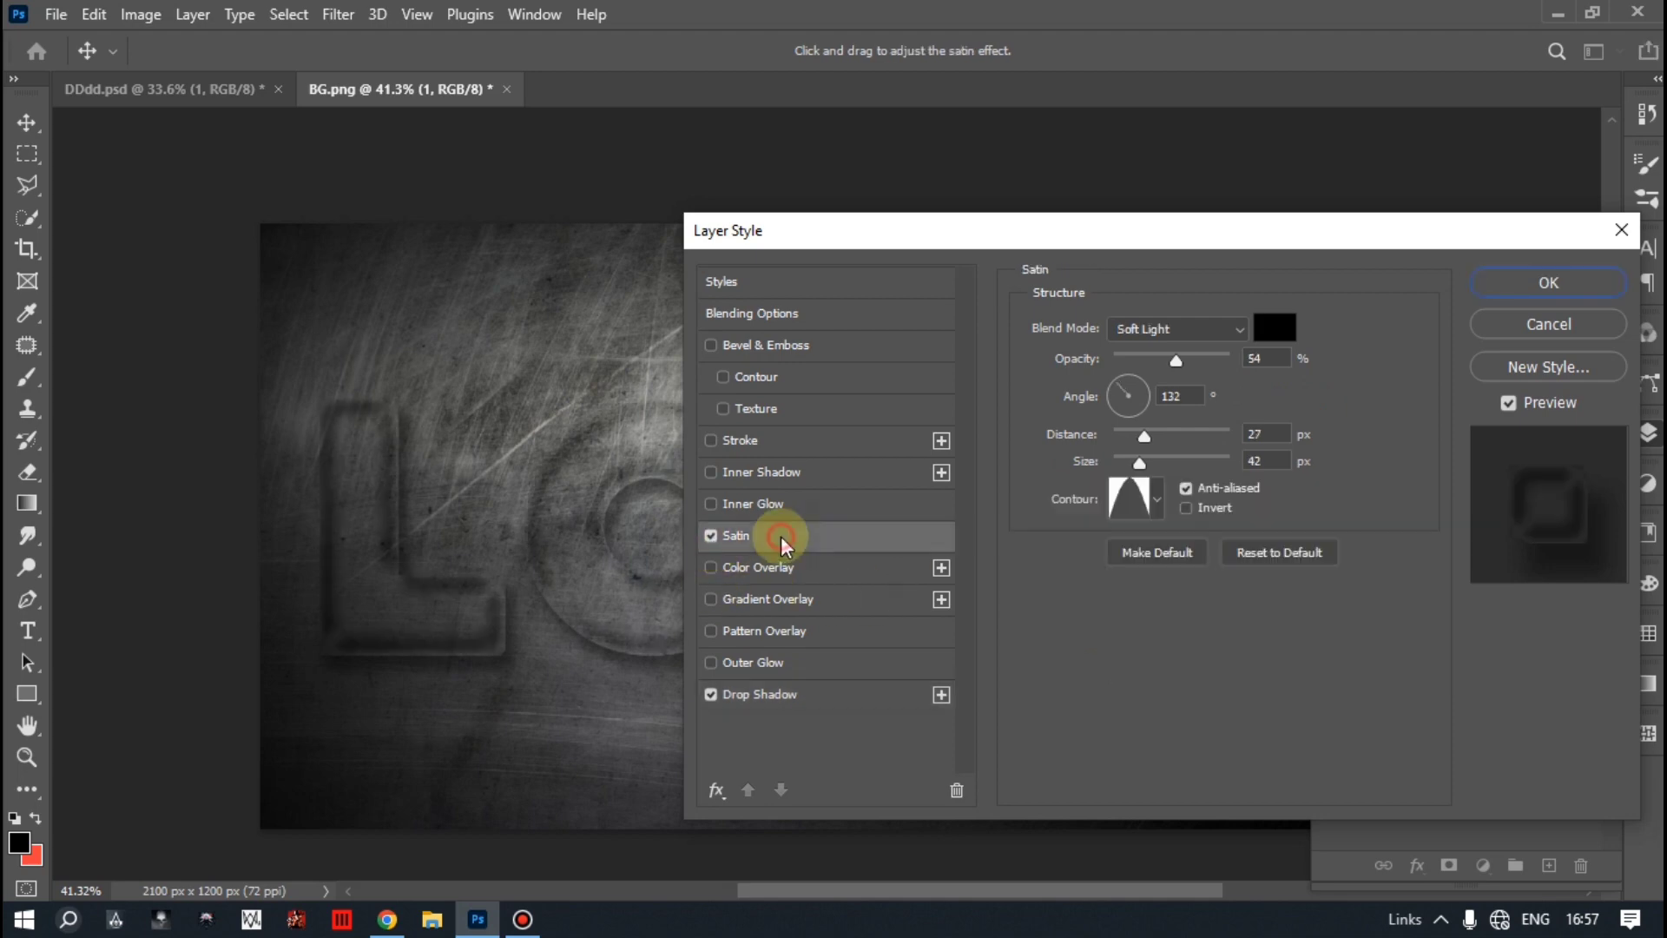
click(1299, 560)
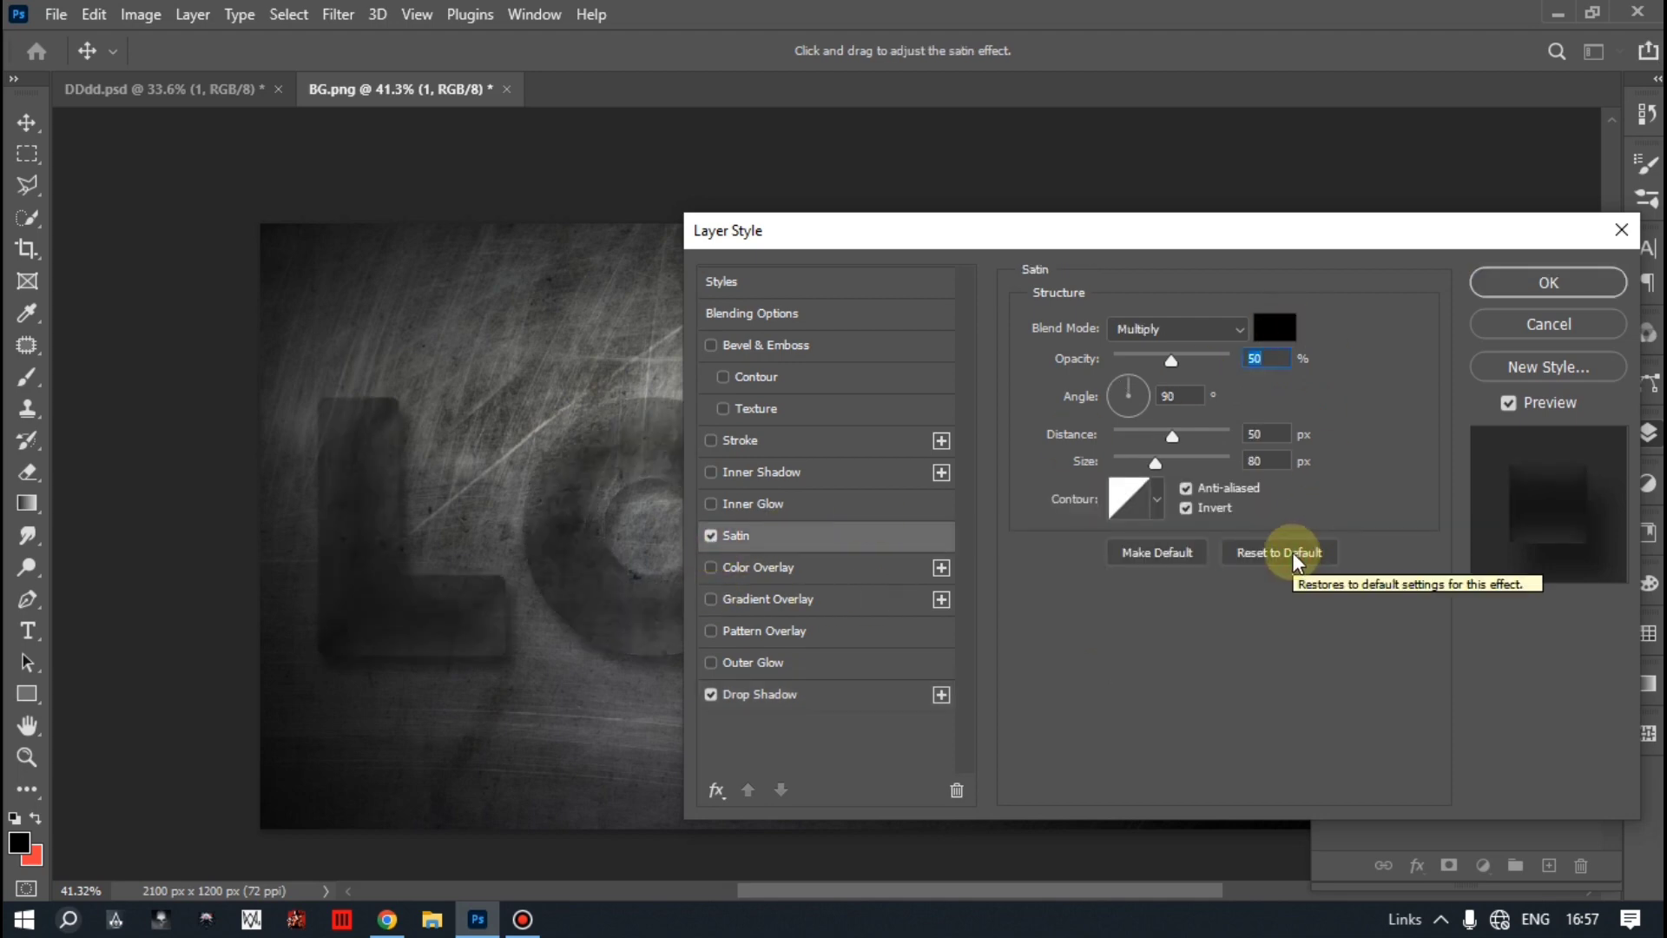
click(1216, 331)
click(1137, 588)
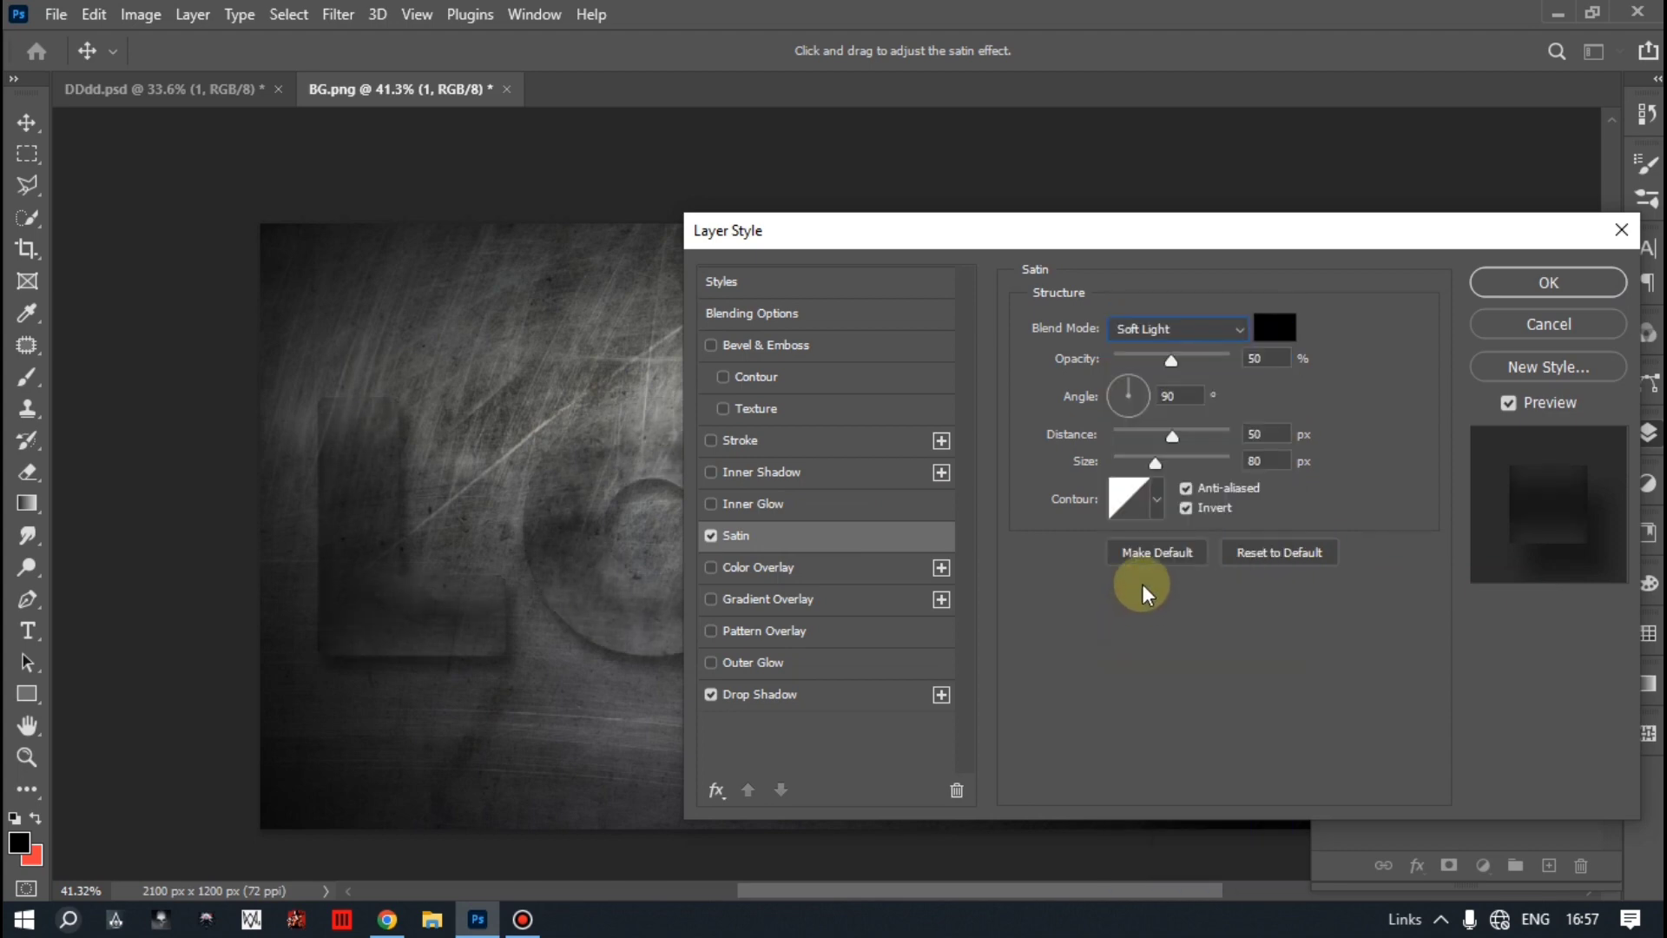
double_click(1250, 359)
text(5)
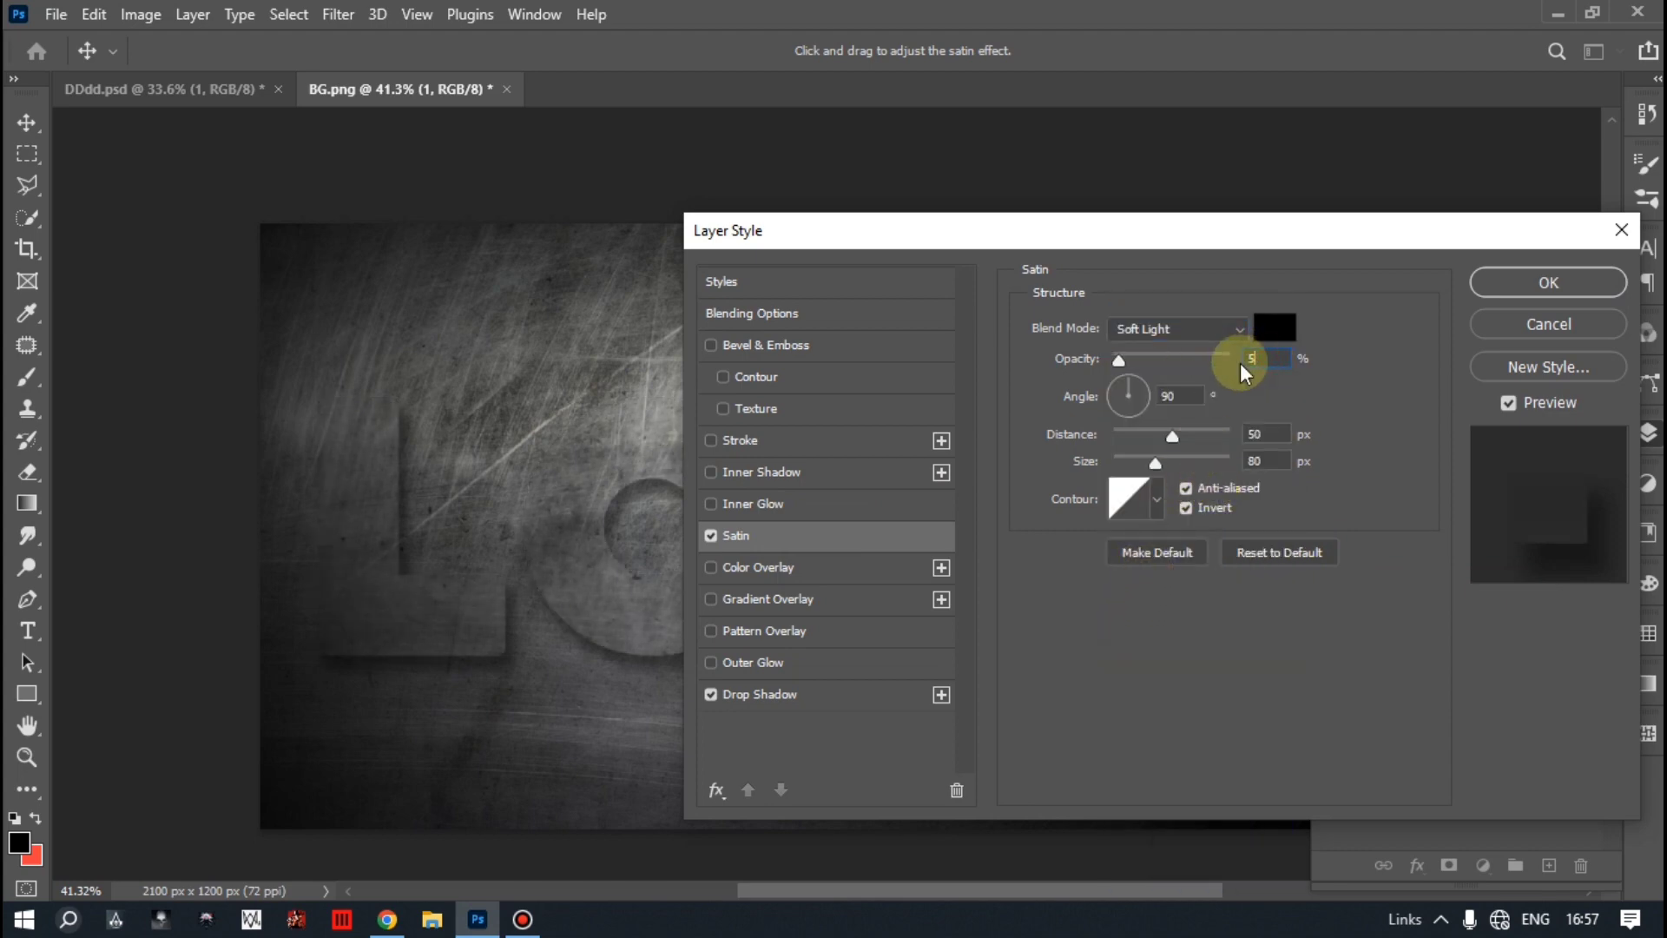
text(4)
Set the satin to 132° angle, 27 px distance, 42 px size with an uninverted Cone contour.
double_click(1167, 396)
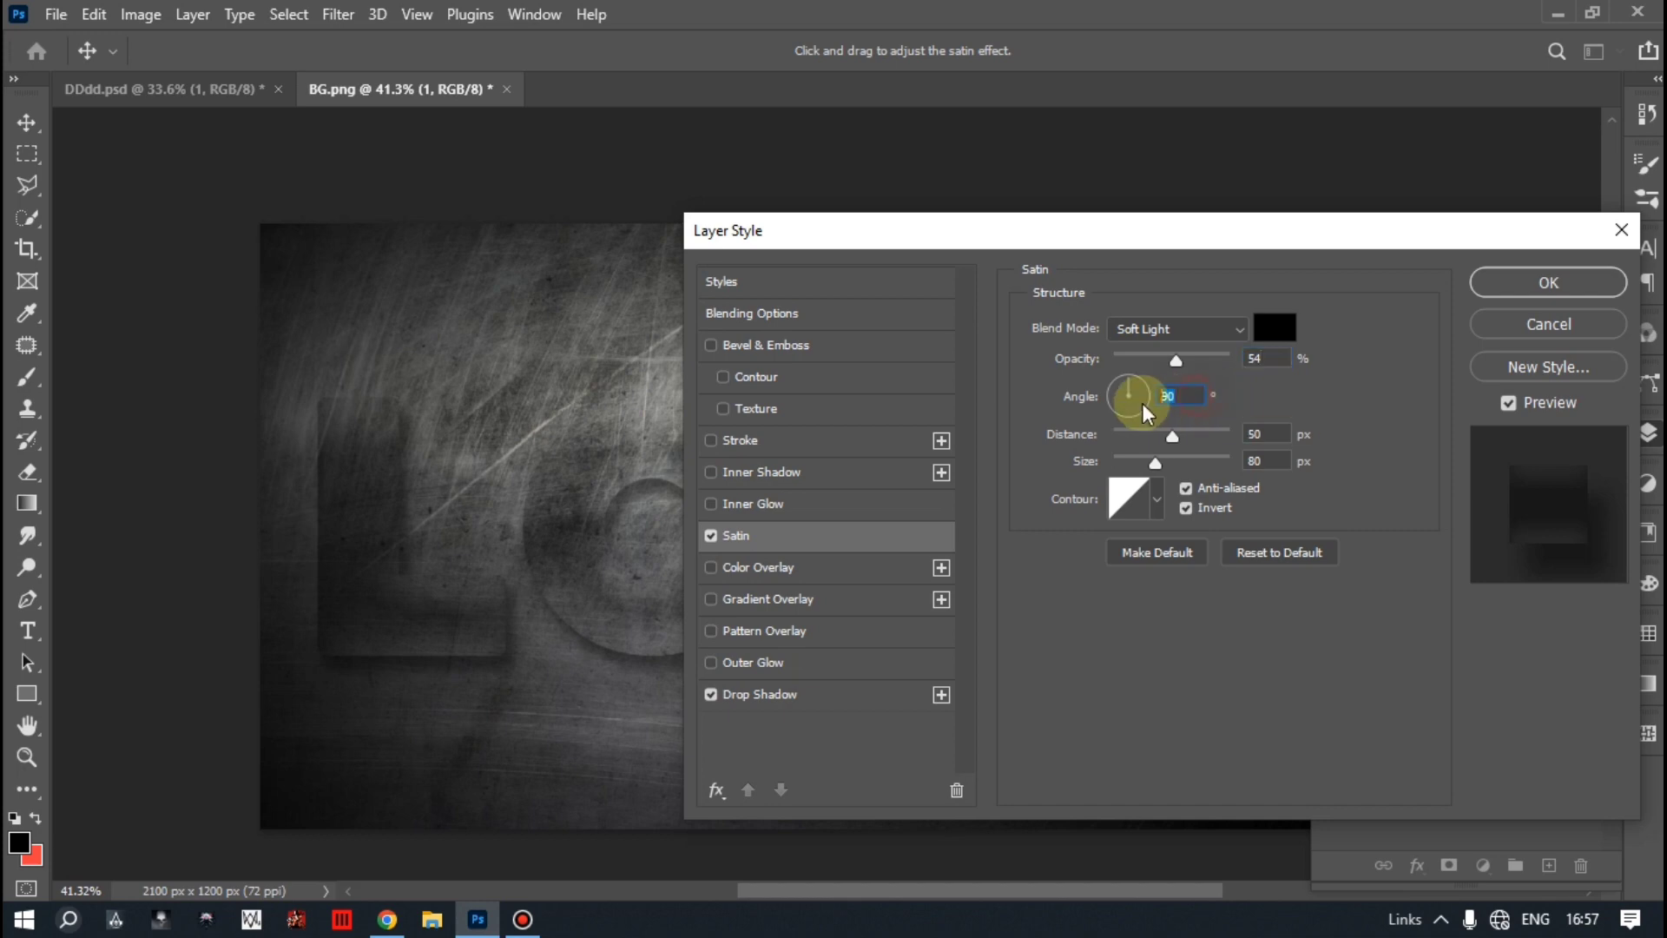
text(132)
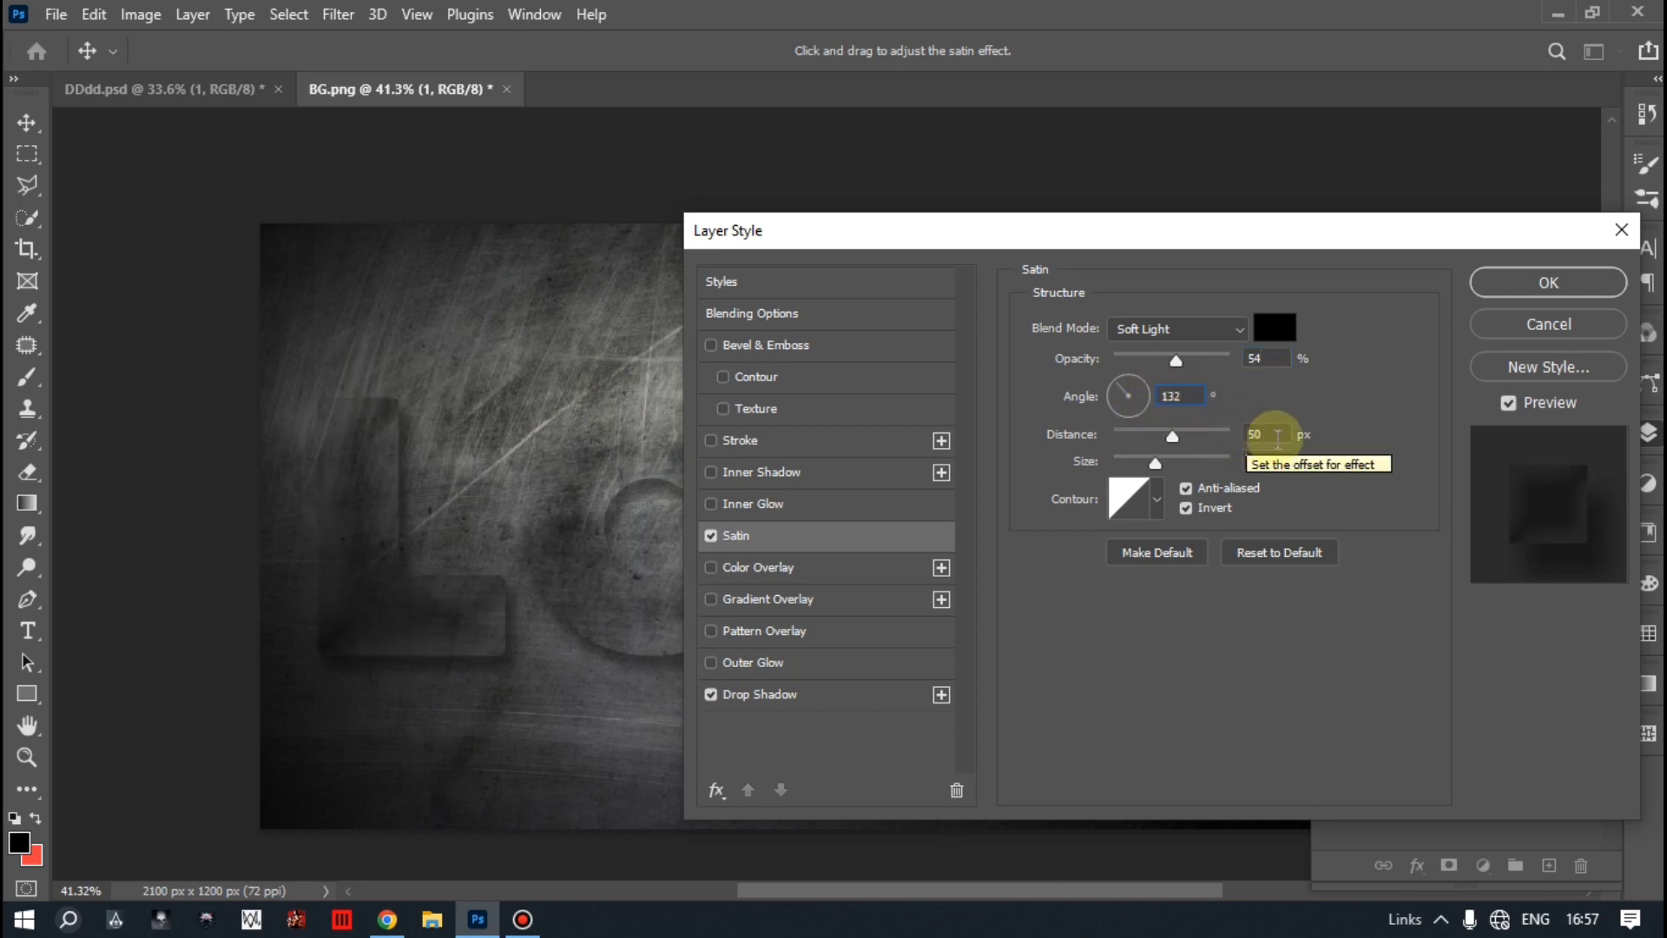
drag(1174, 436, 1145, 436)
double_click(1250, 461)
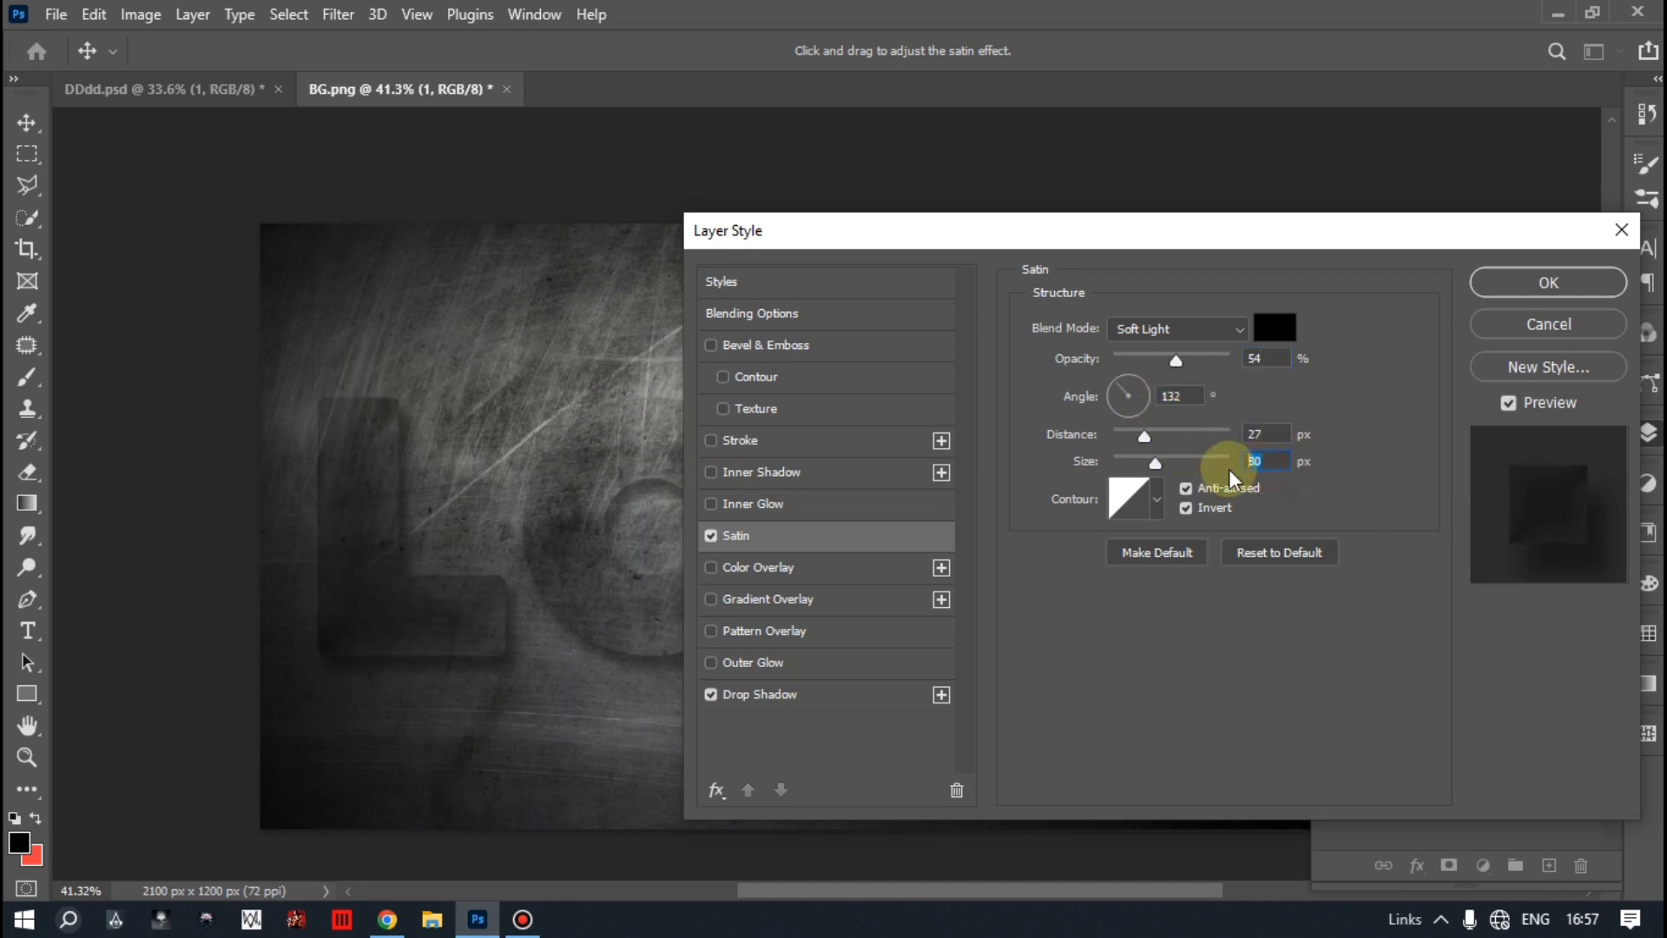
text(42)
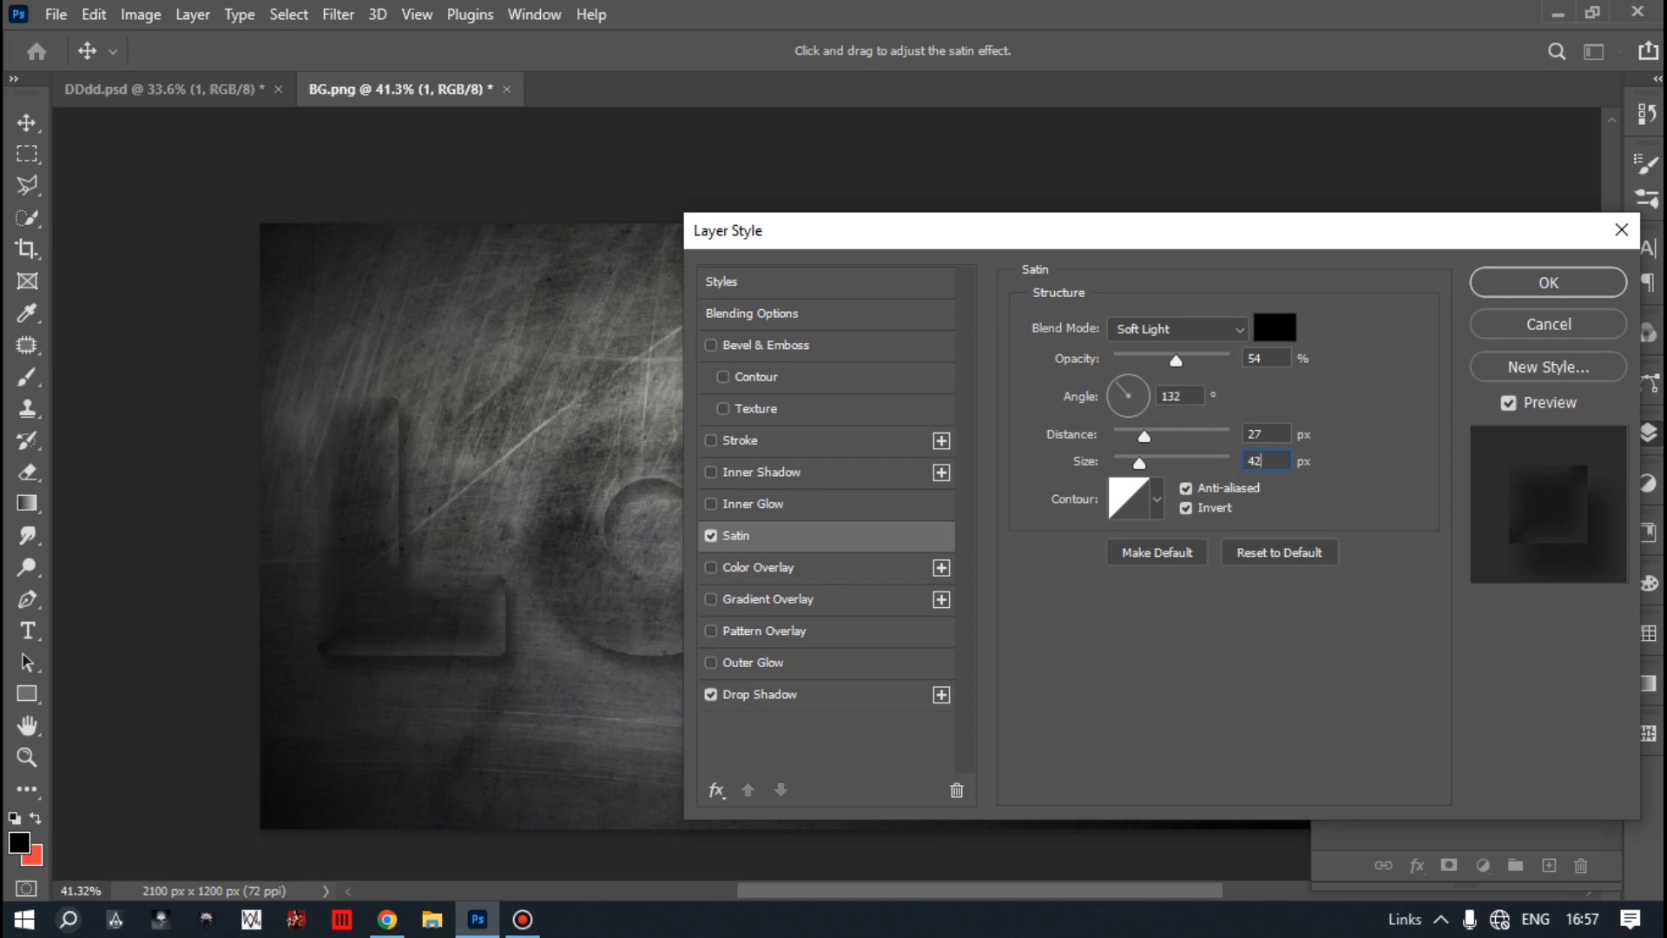
click(1155, 500)
click(1061, 561)
click(1172, 512)
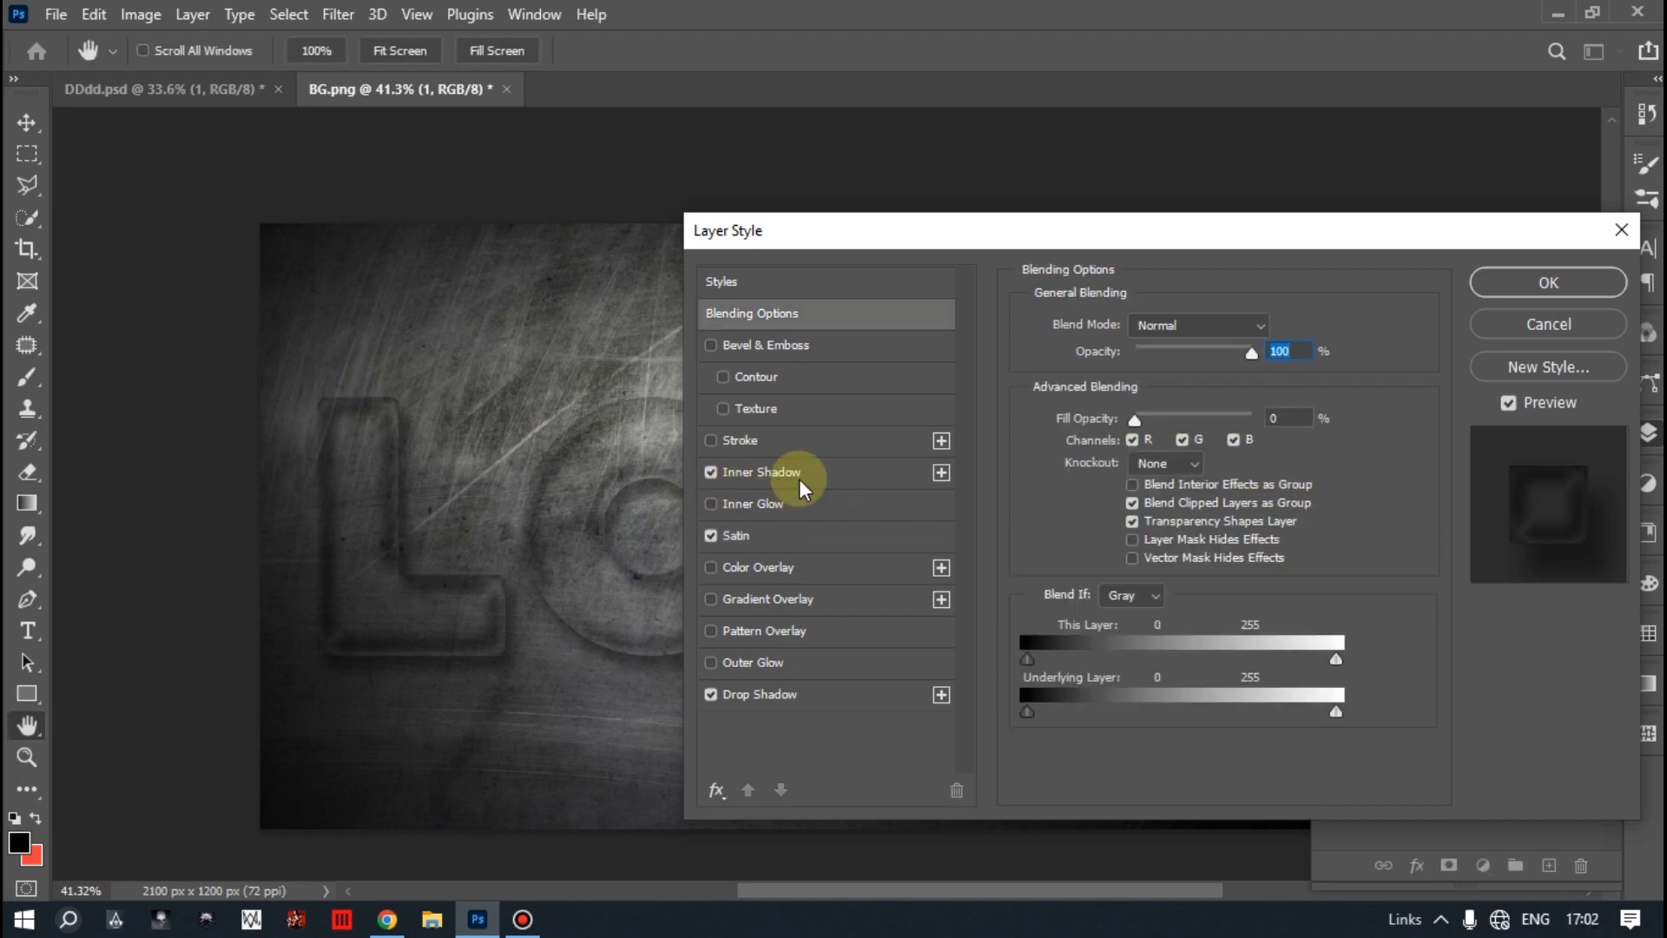
Give layer 1 an anti-aliased inner shadow at 75% opacity with 47 px distance and size.
click(793, 473)
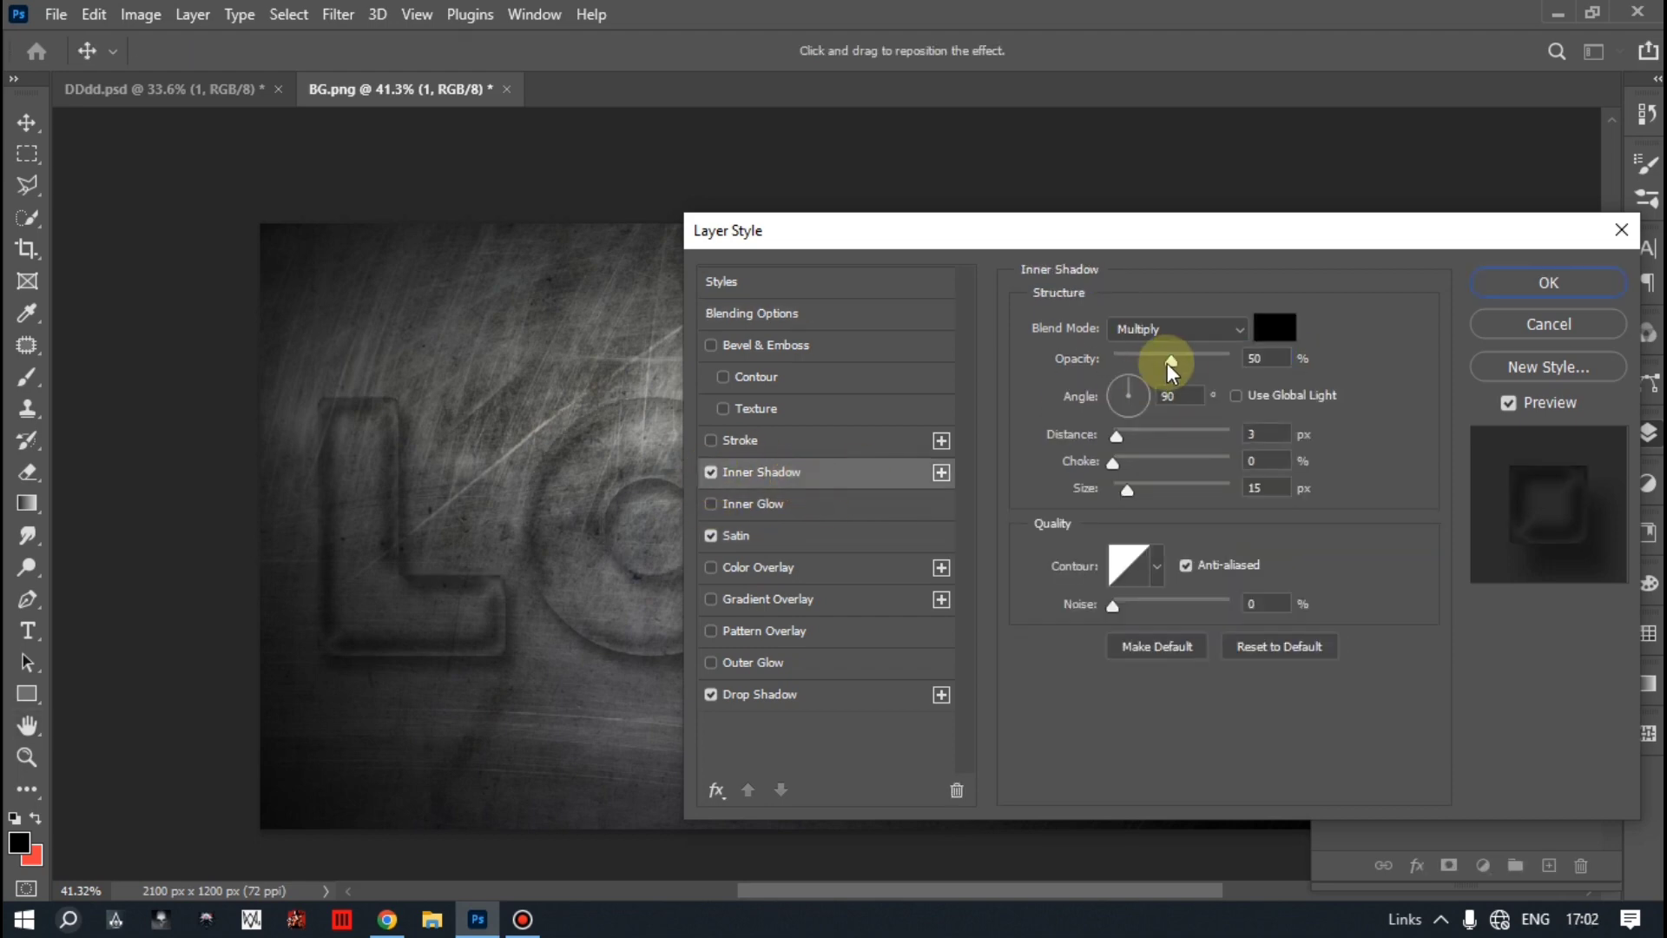
click(1280, 648)
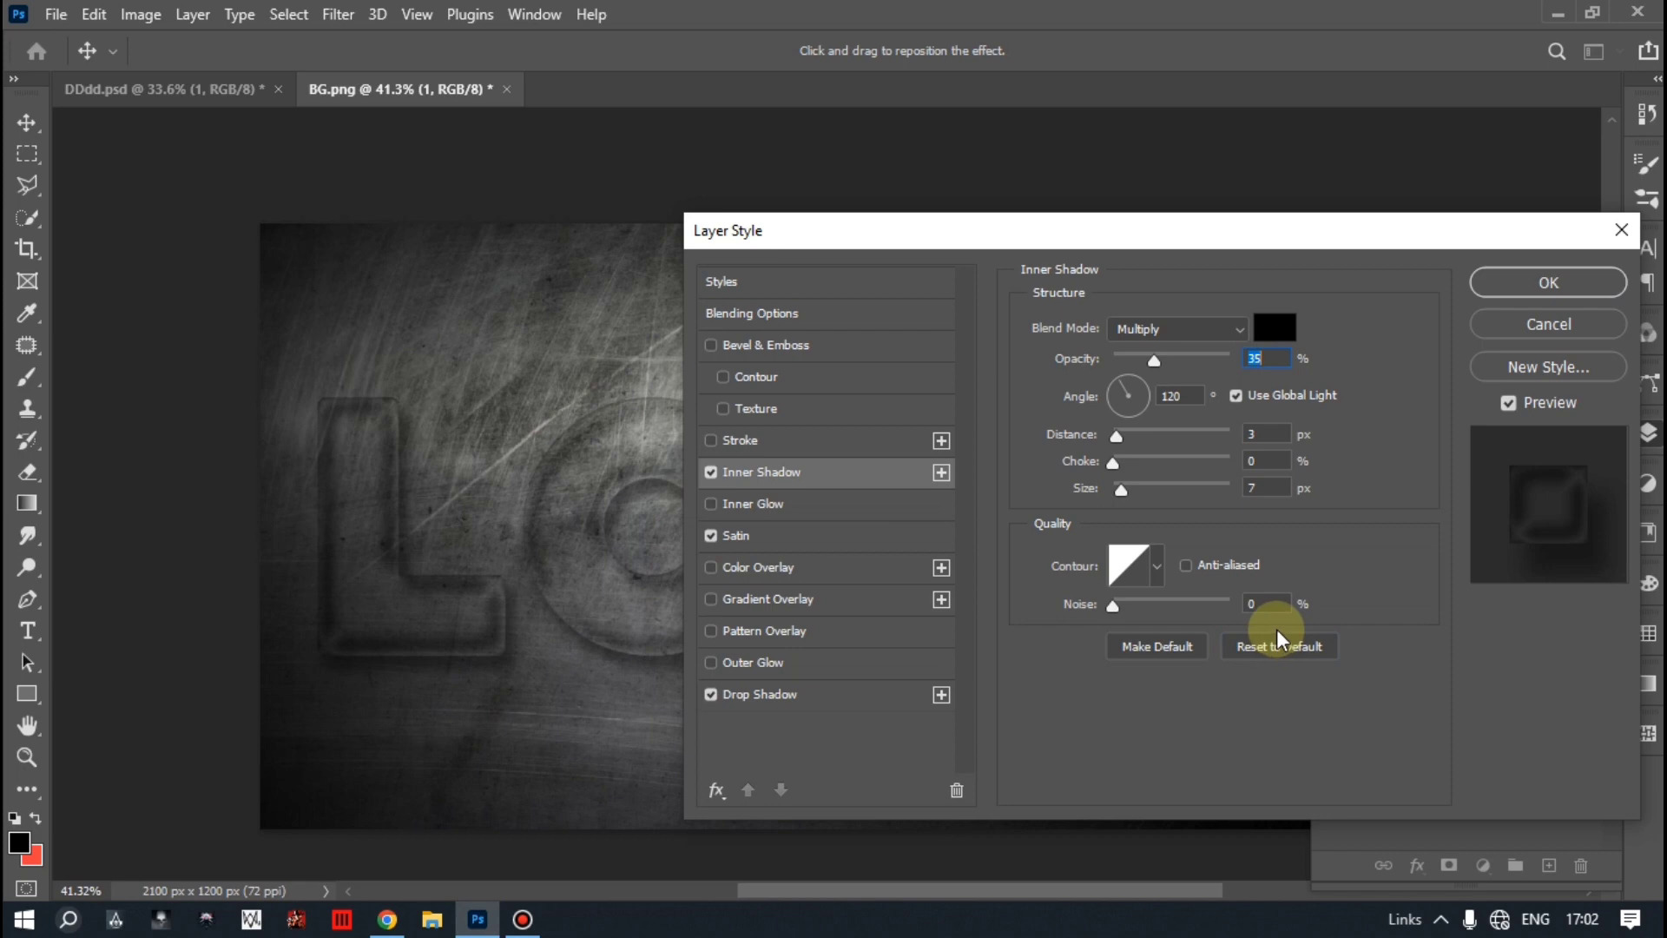
text(75)
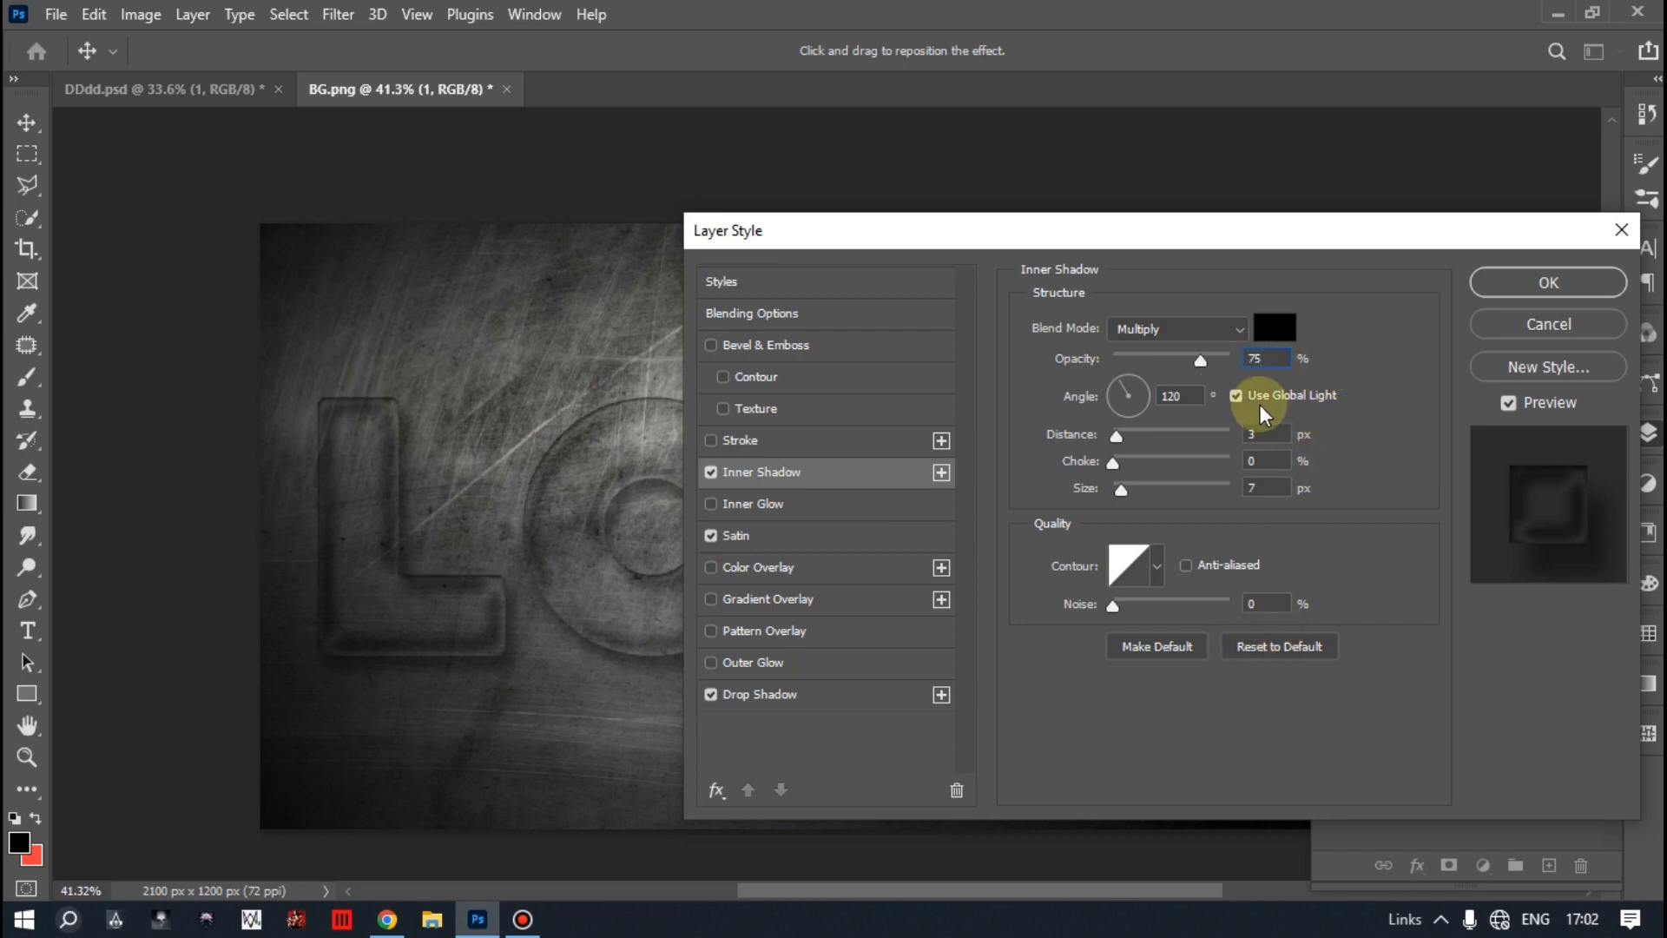
double_click(1259, 434)
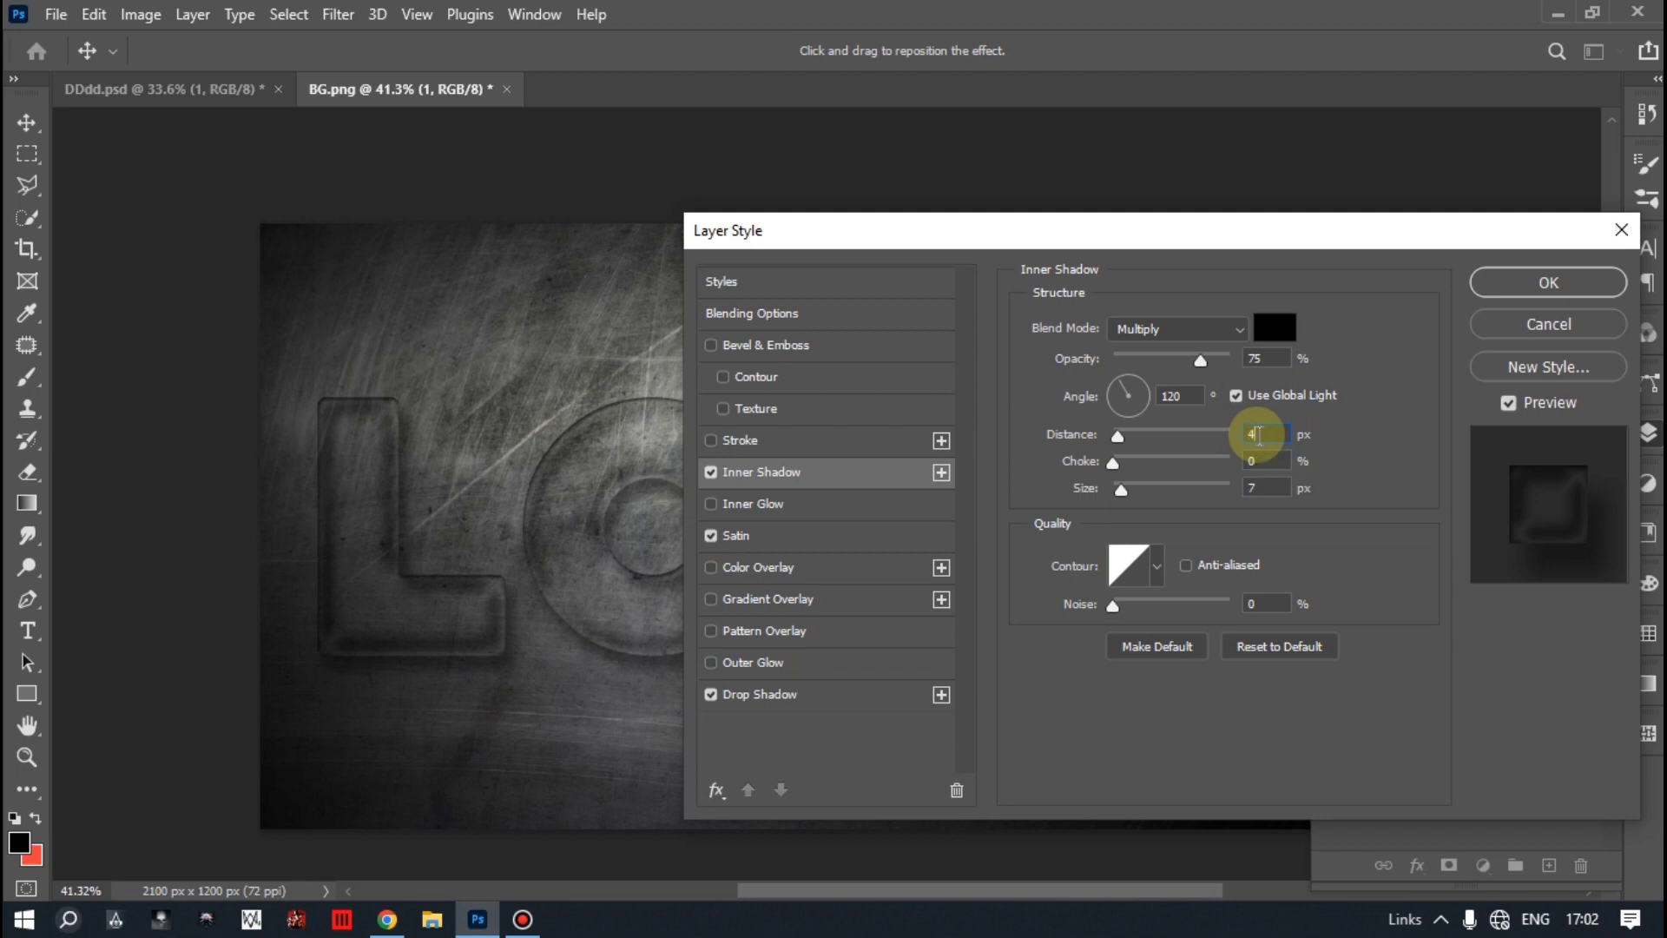
text(47)
double_click(1270, 488)
text(47)
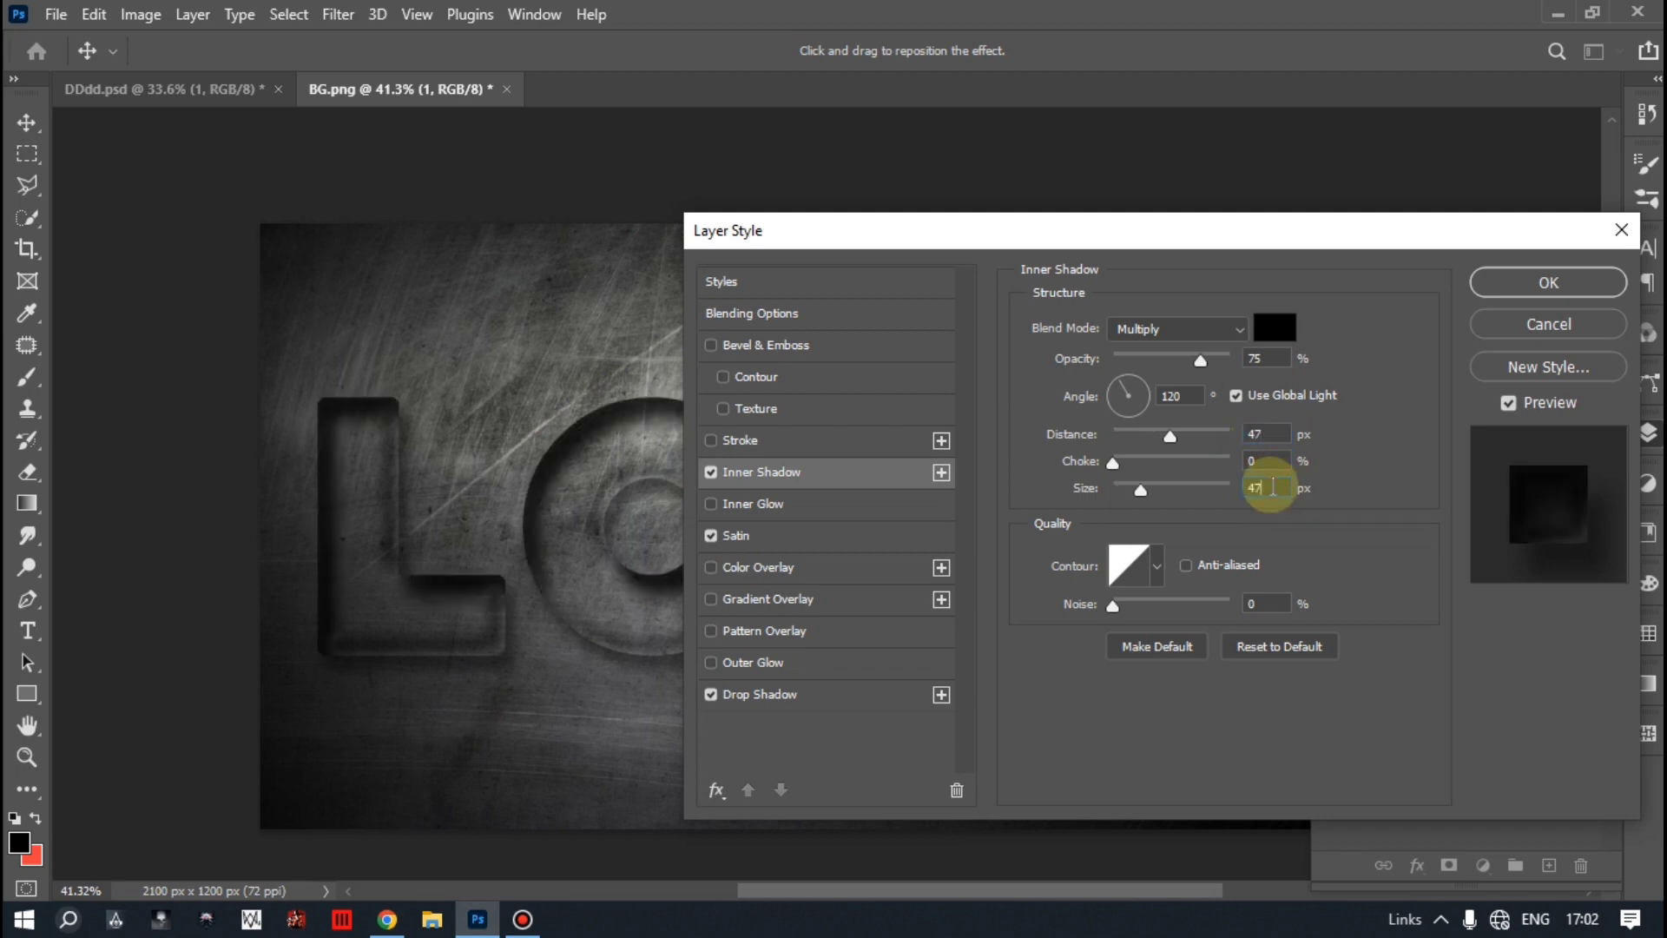
click(1186, 565)
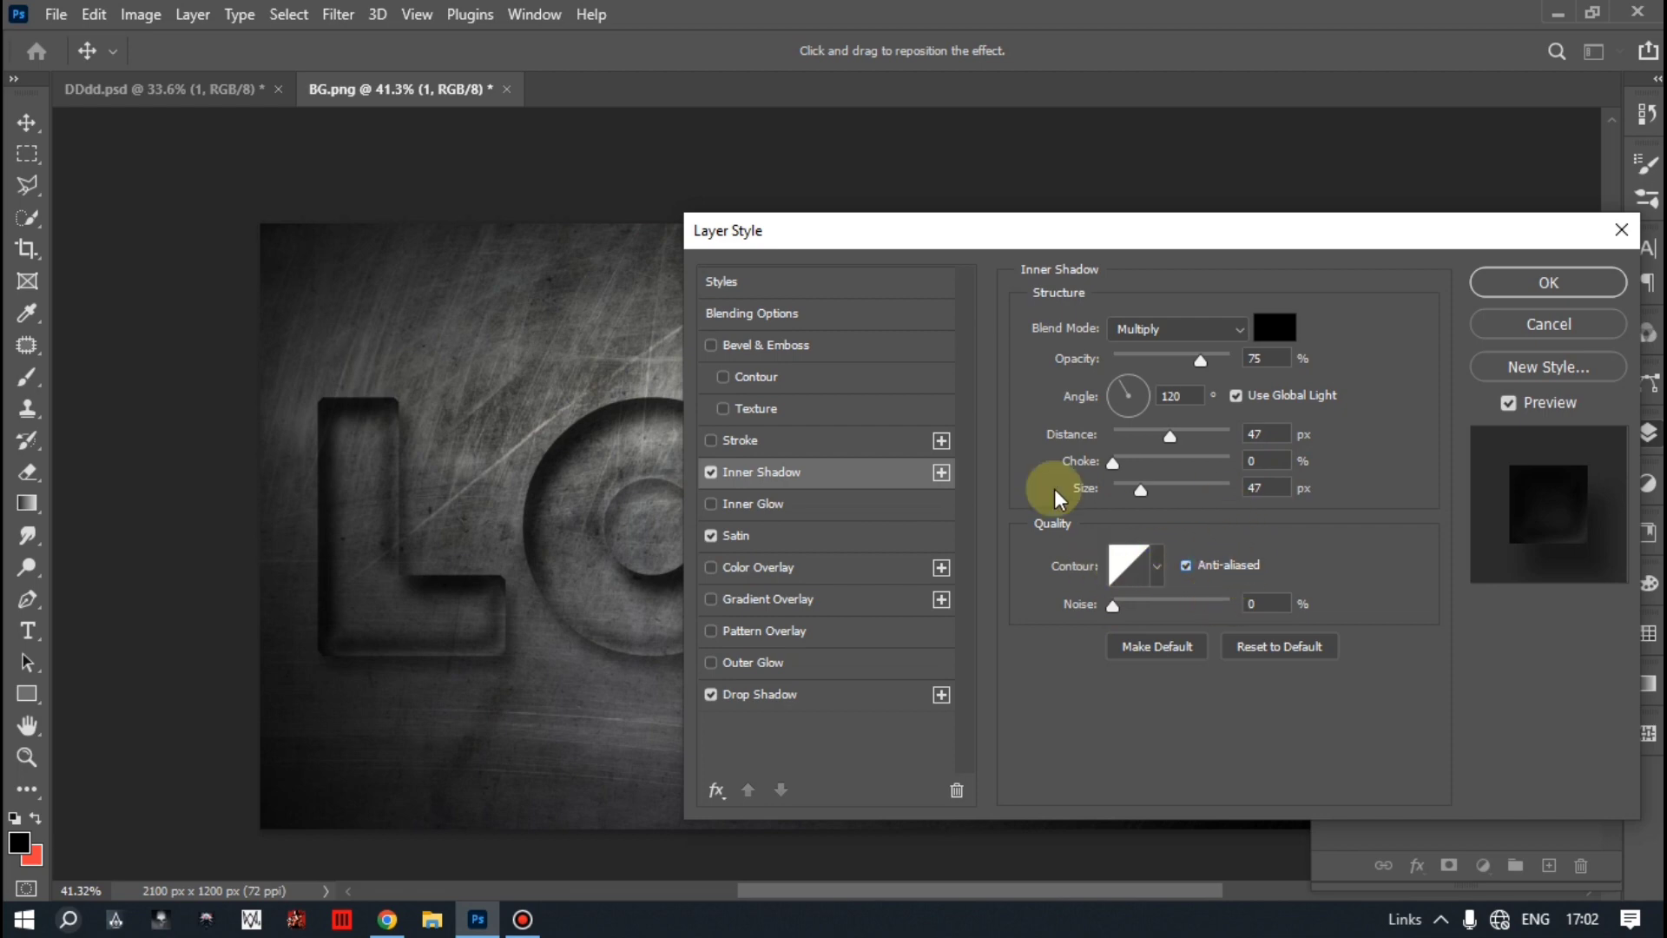
click(712, 441)
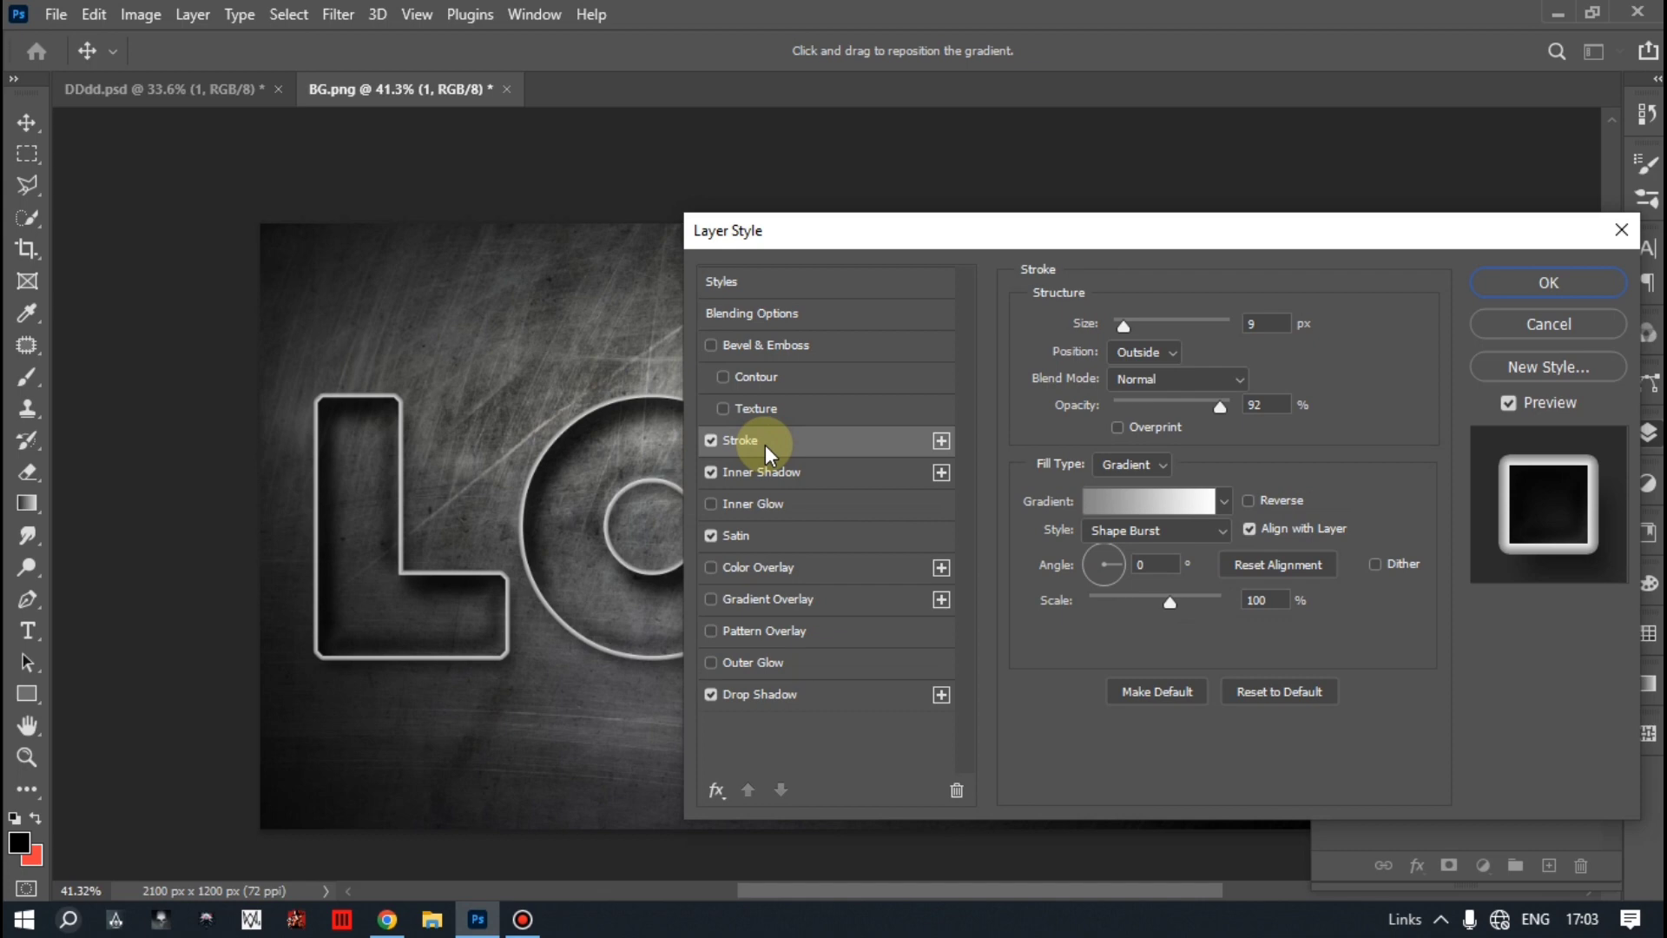
Make the stroke 21 px, centred, Luminosity blend at 50% opacity, with a gradient fill.
click(1273, 702)
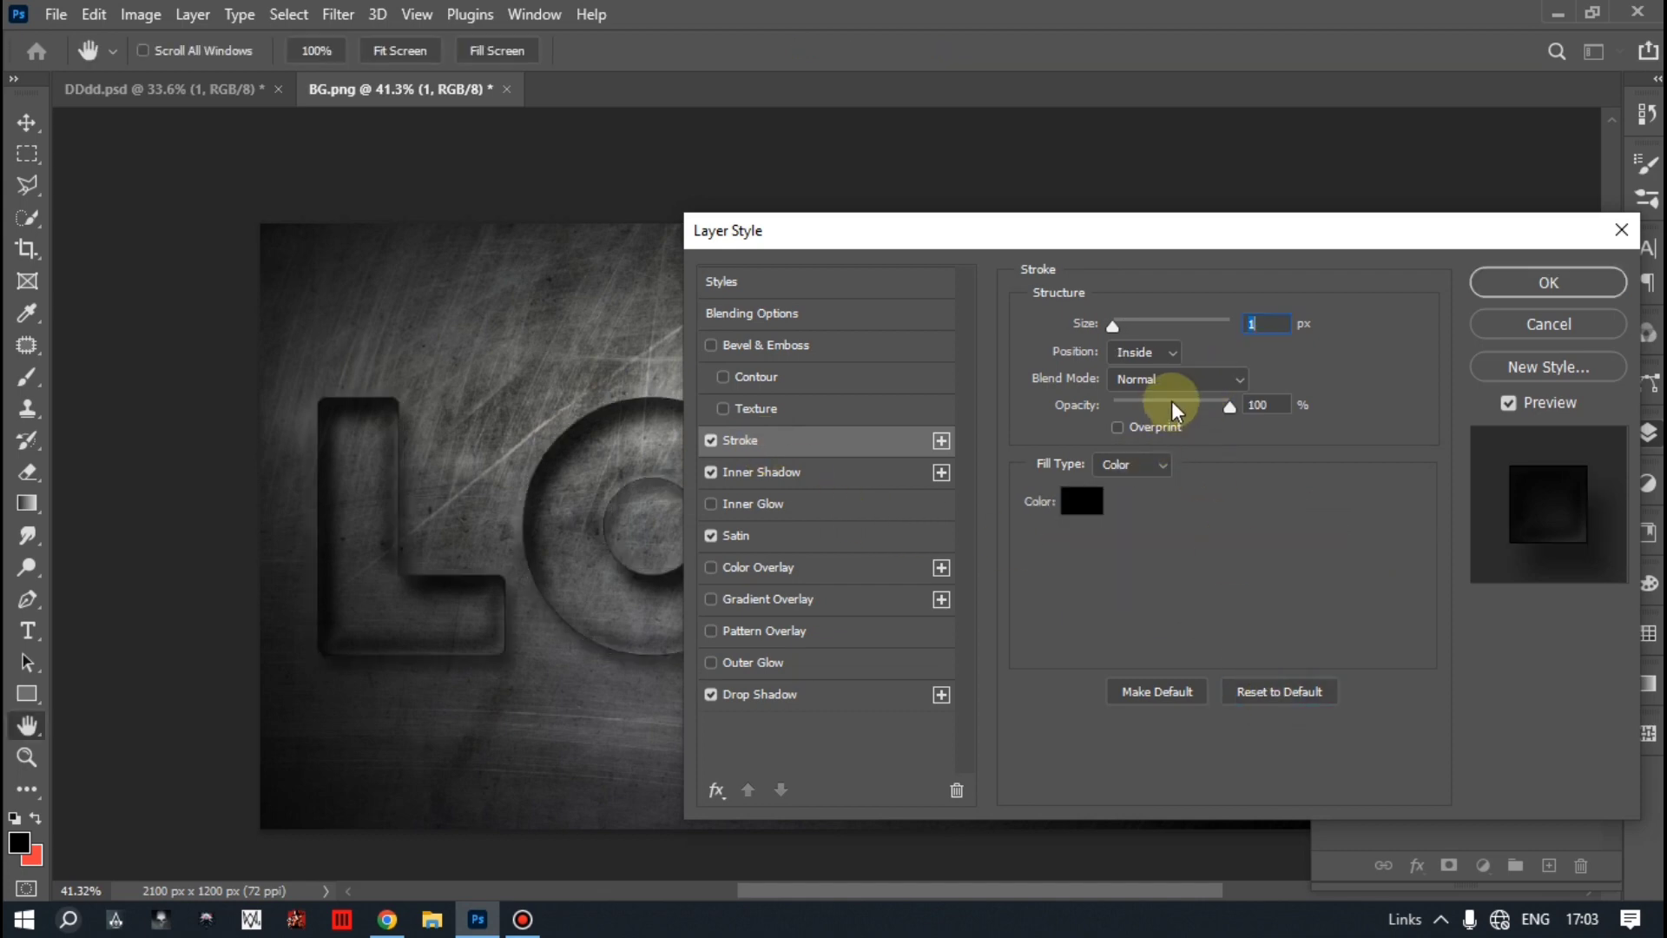
text(21)
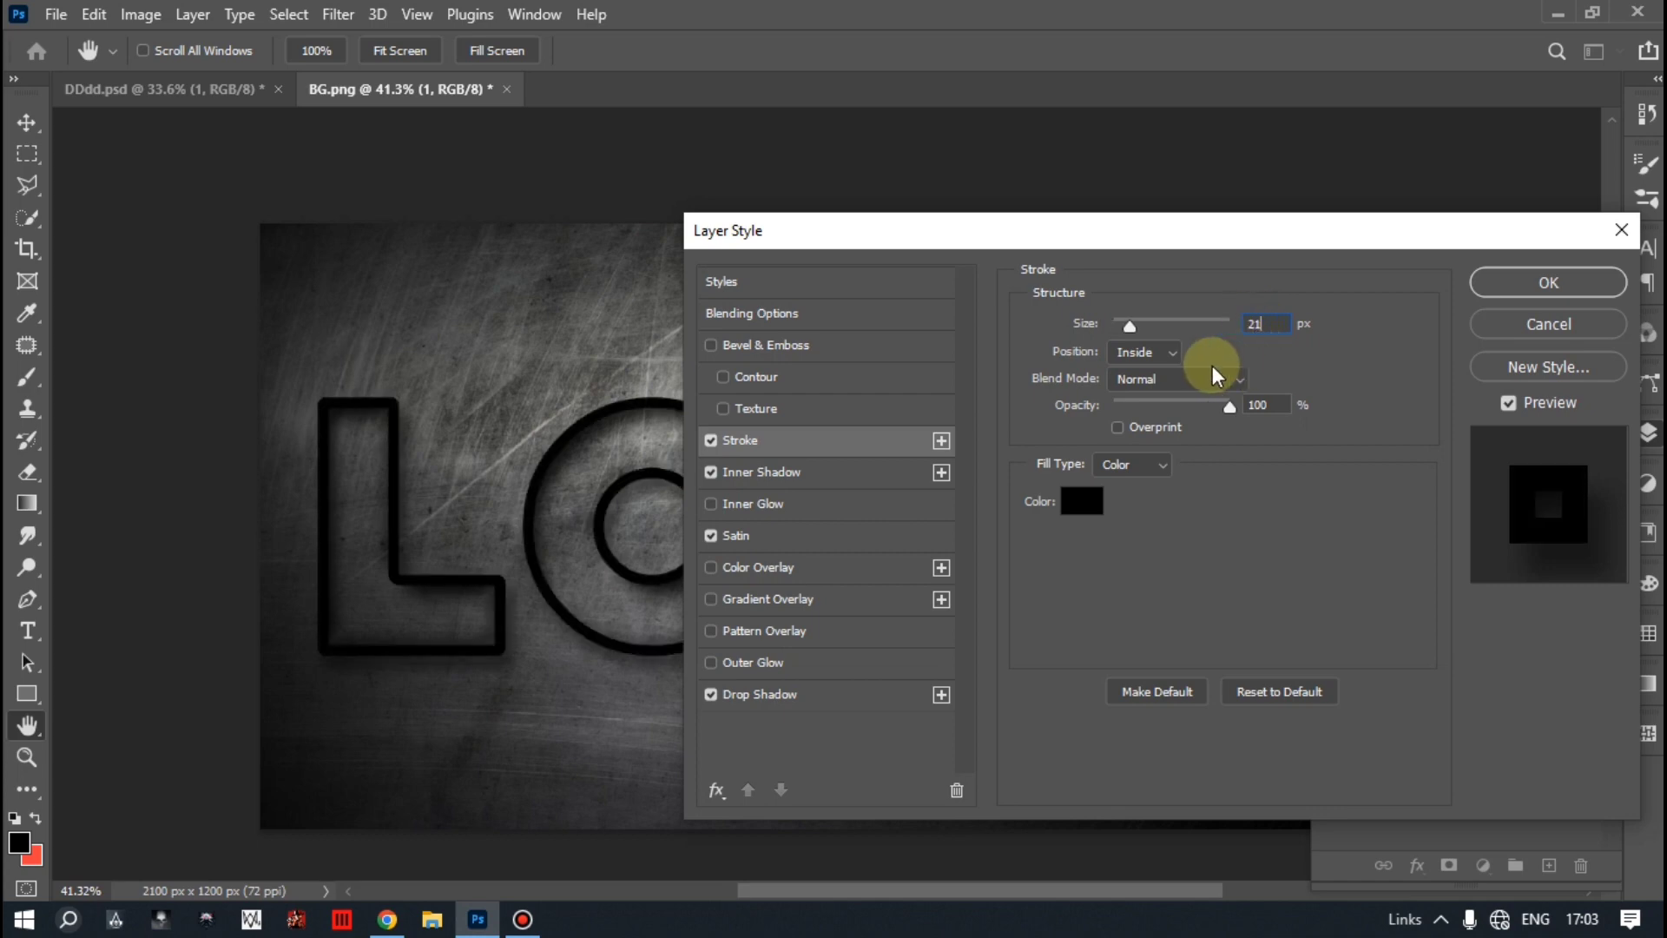
click(1155, 353)
click(1140, 409)
click(1155, 380)
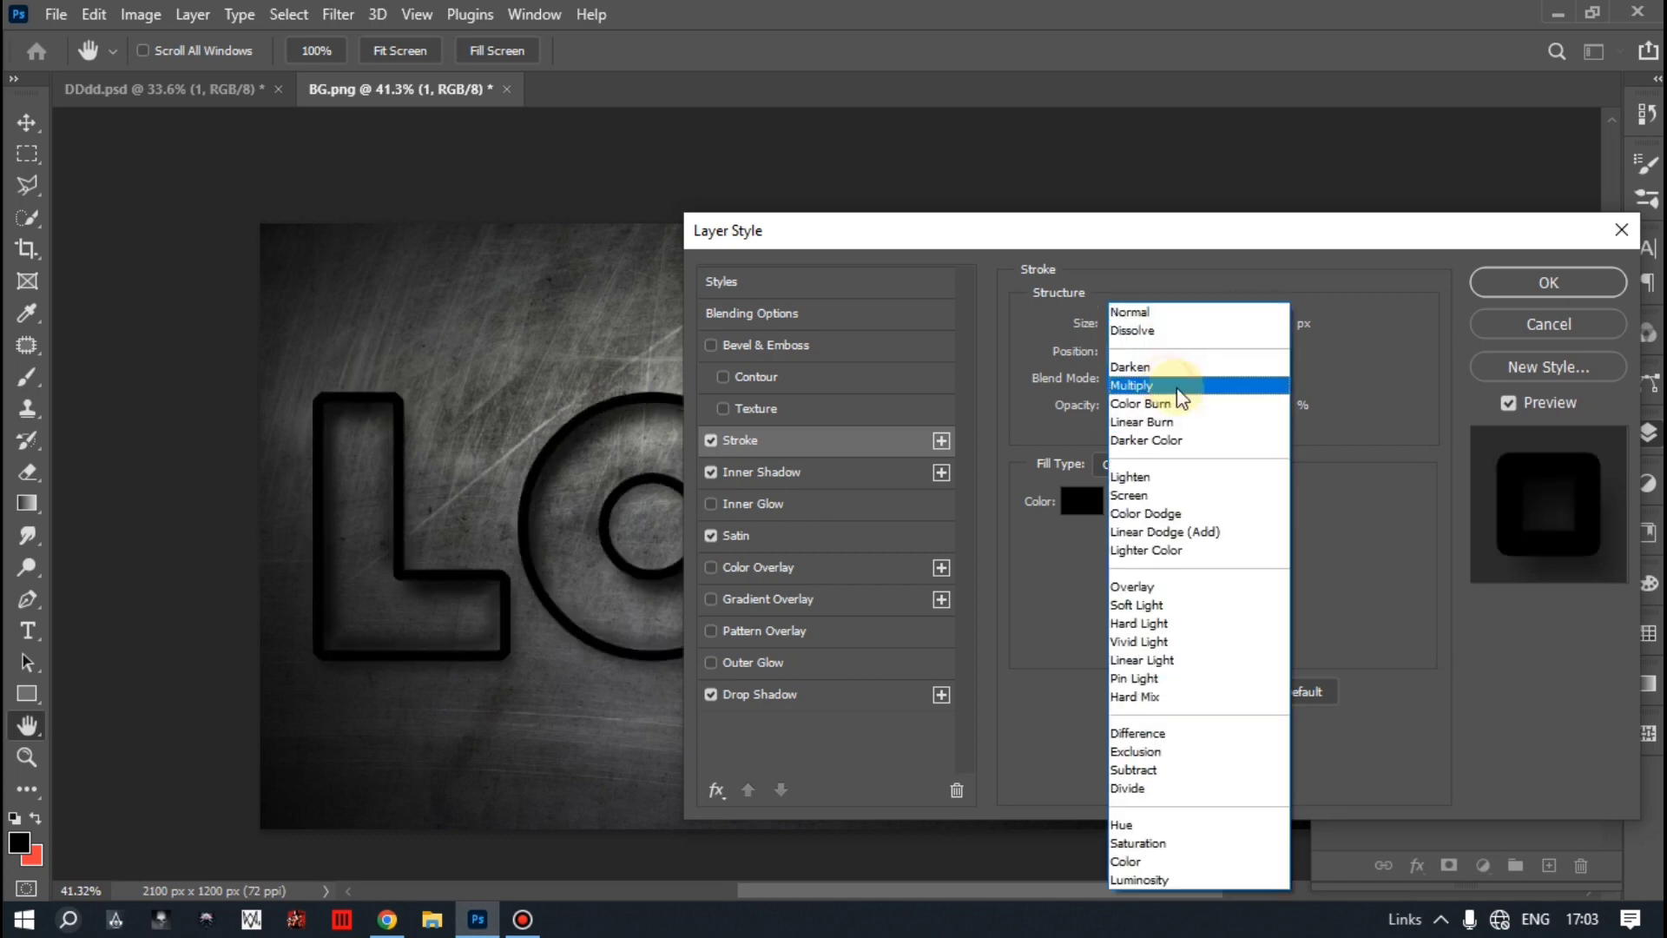
click(1148, 878)
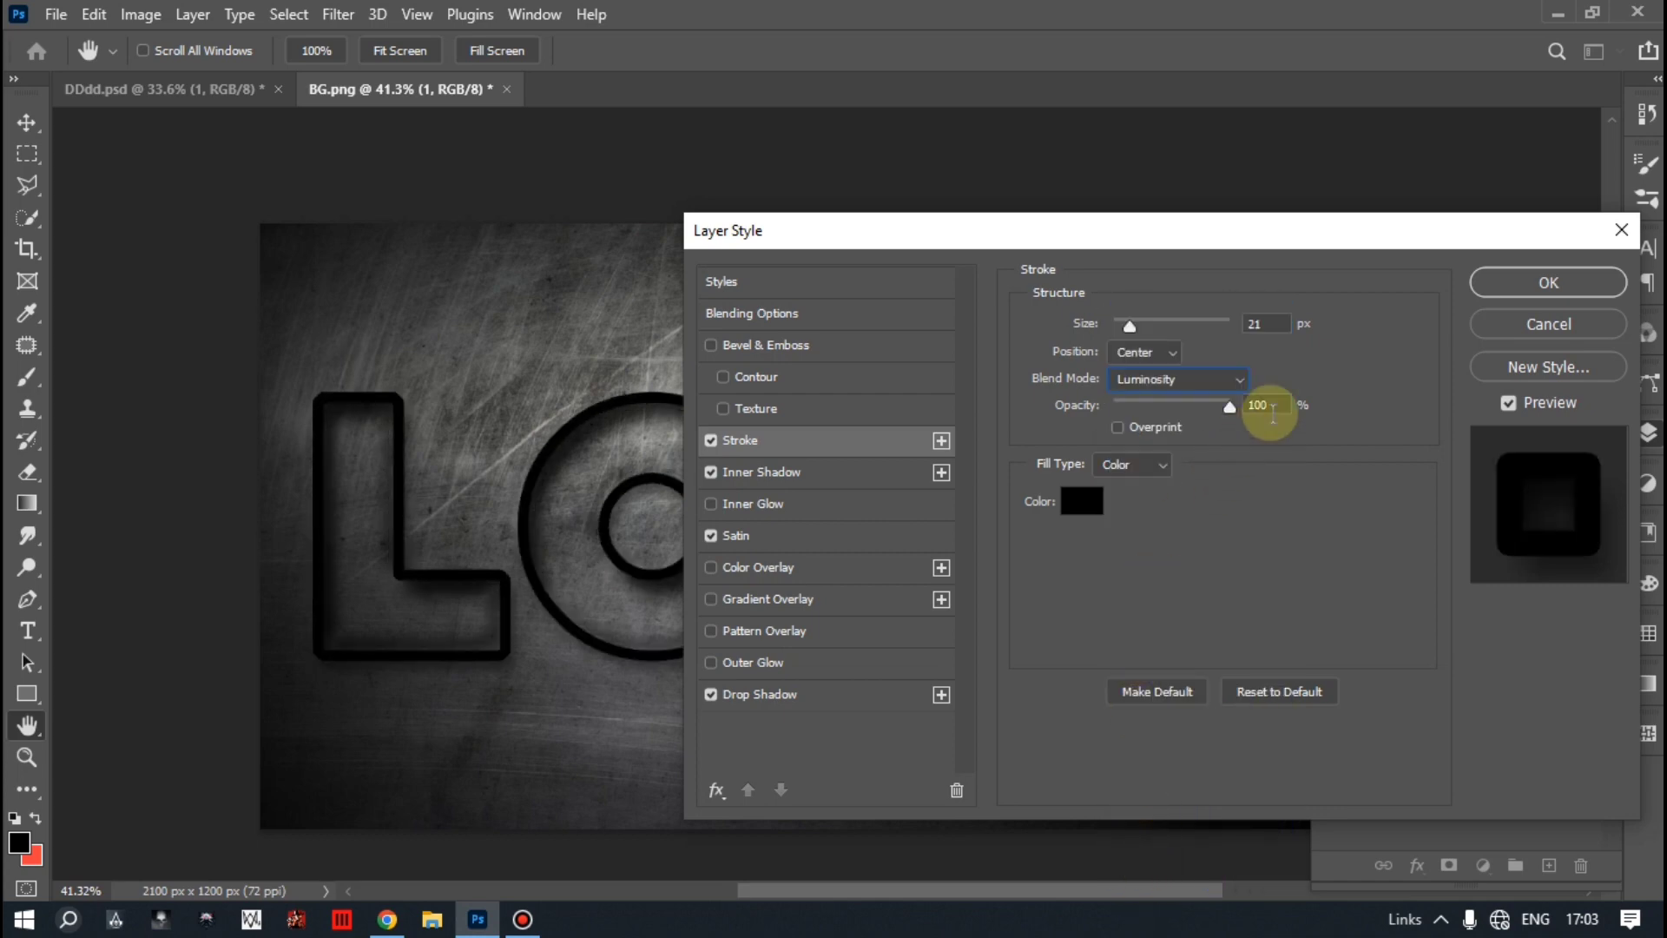
double_click(1260, 405)
text(50)
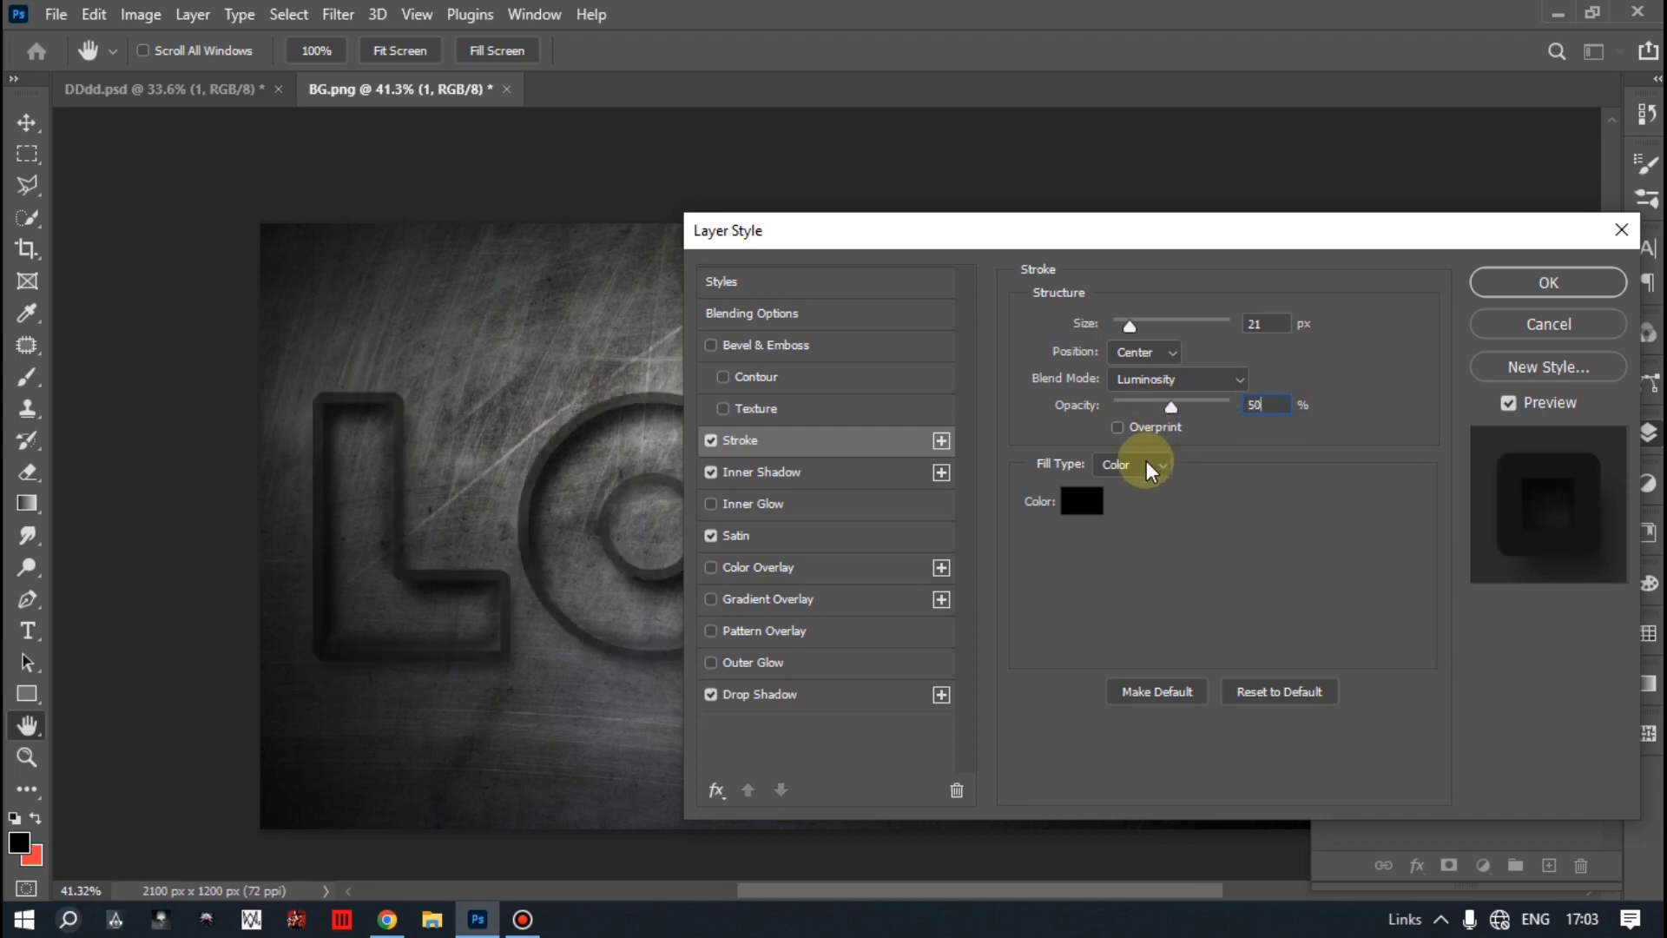
click(1149, 469)
click(1159, 507)
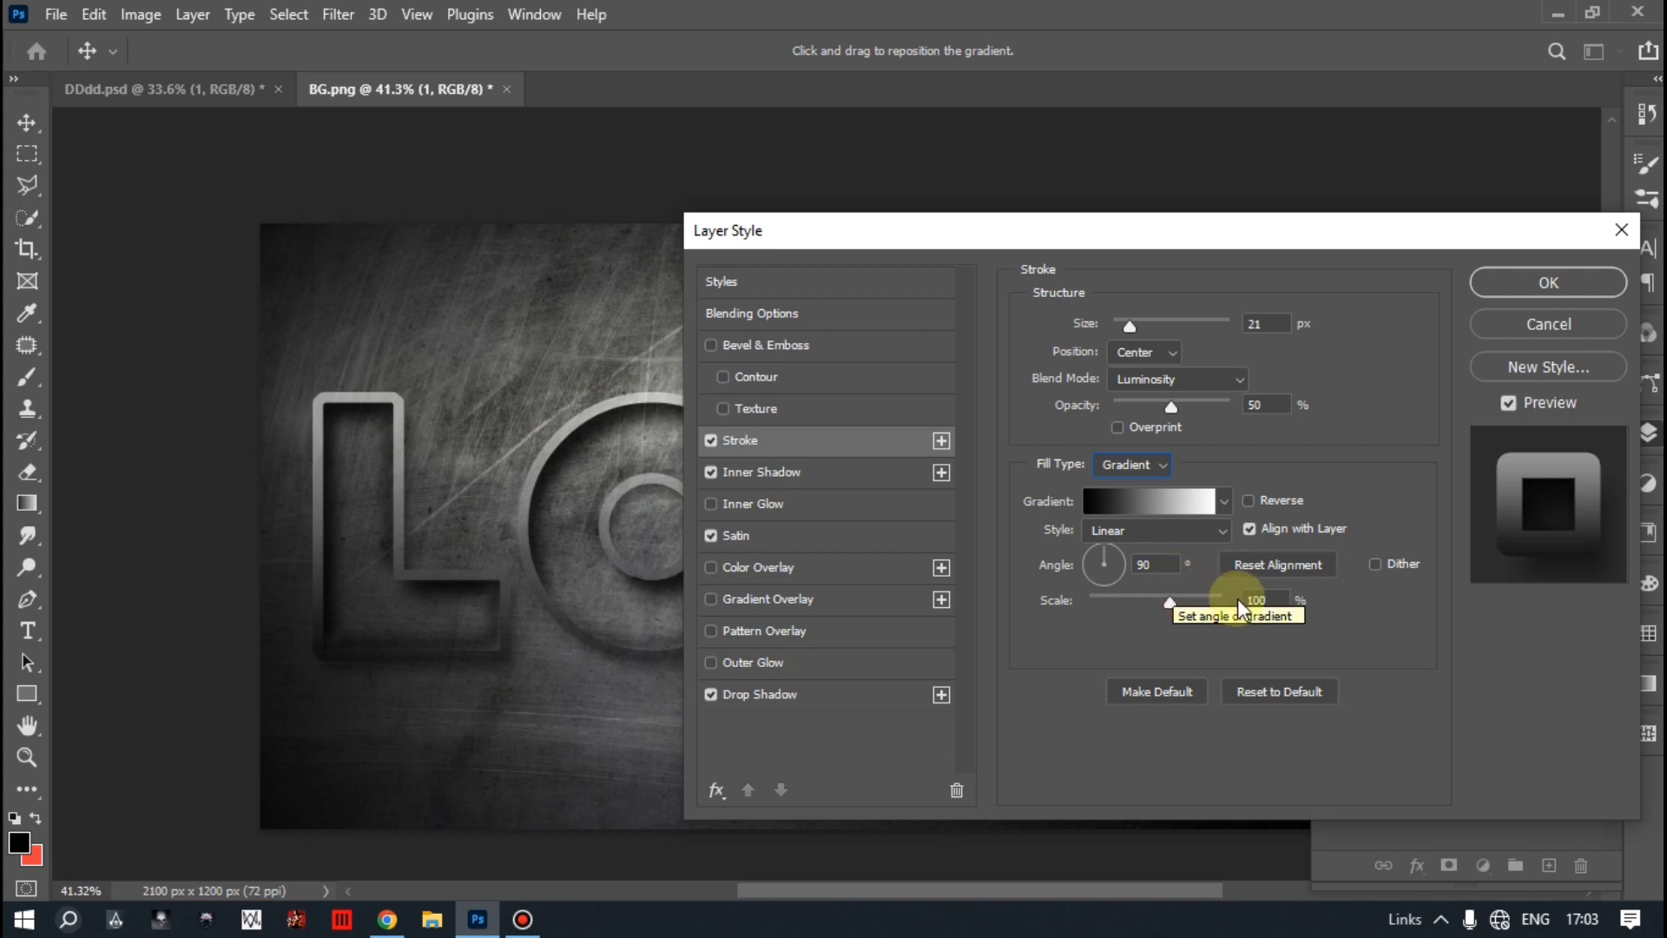
Set the stroke gradient's left stop to 383838 and its style to Shape Burst.
click(1144, 501)
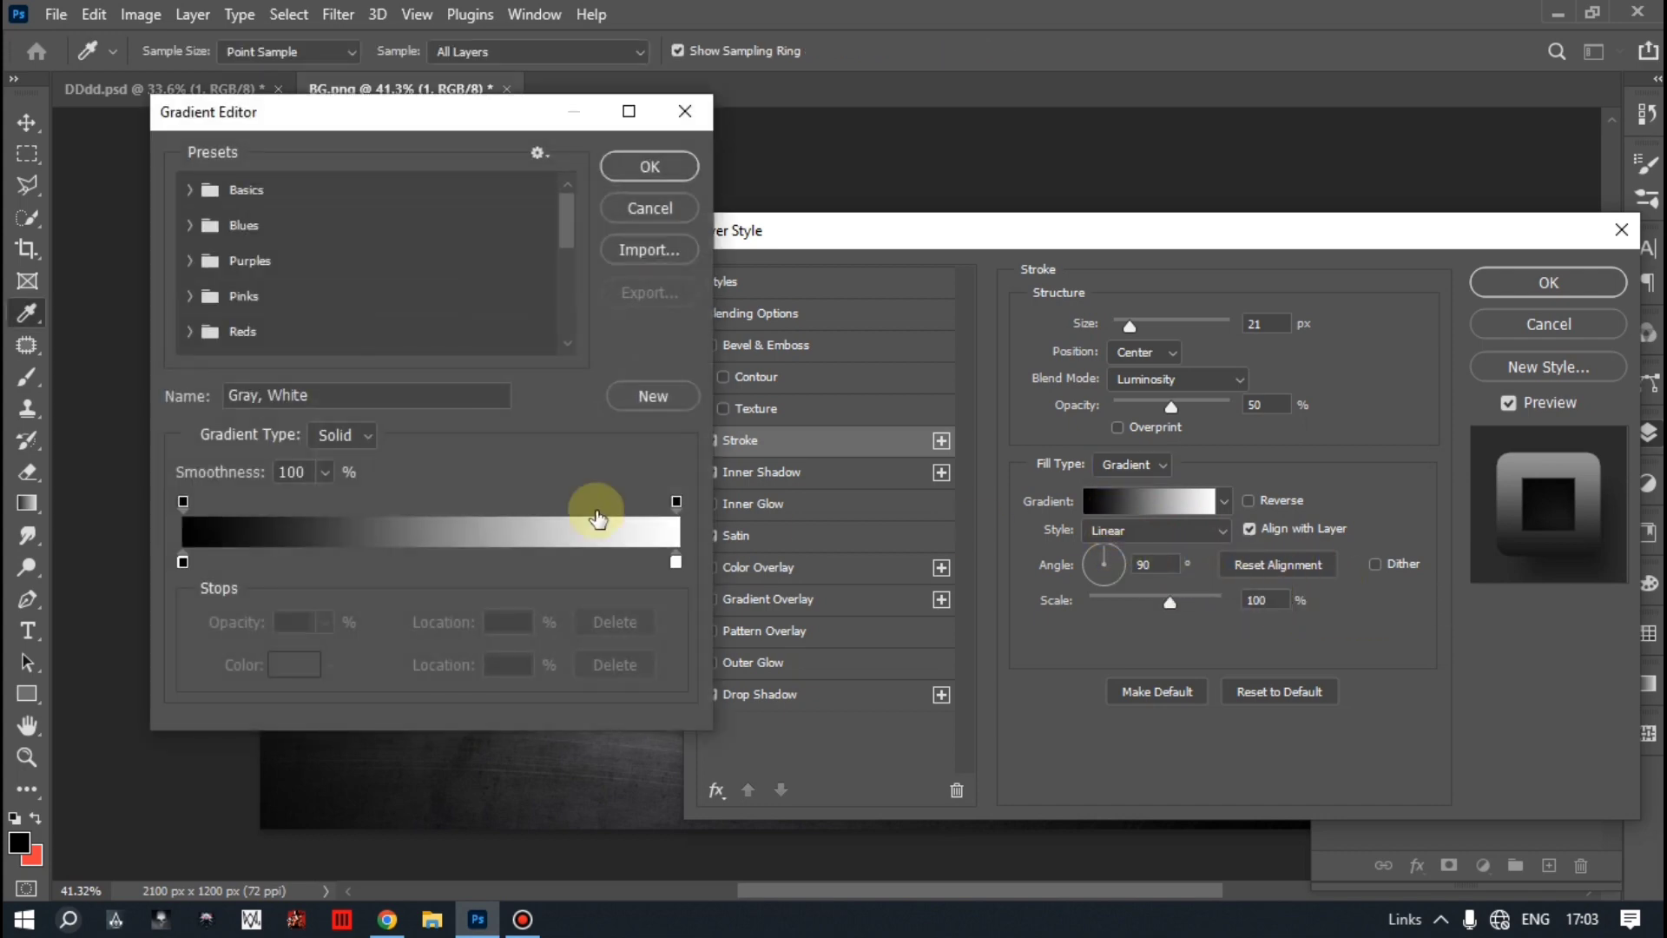
click(183, 561)
click(493, 664)
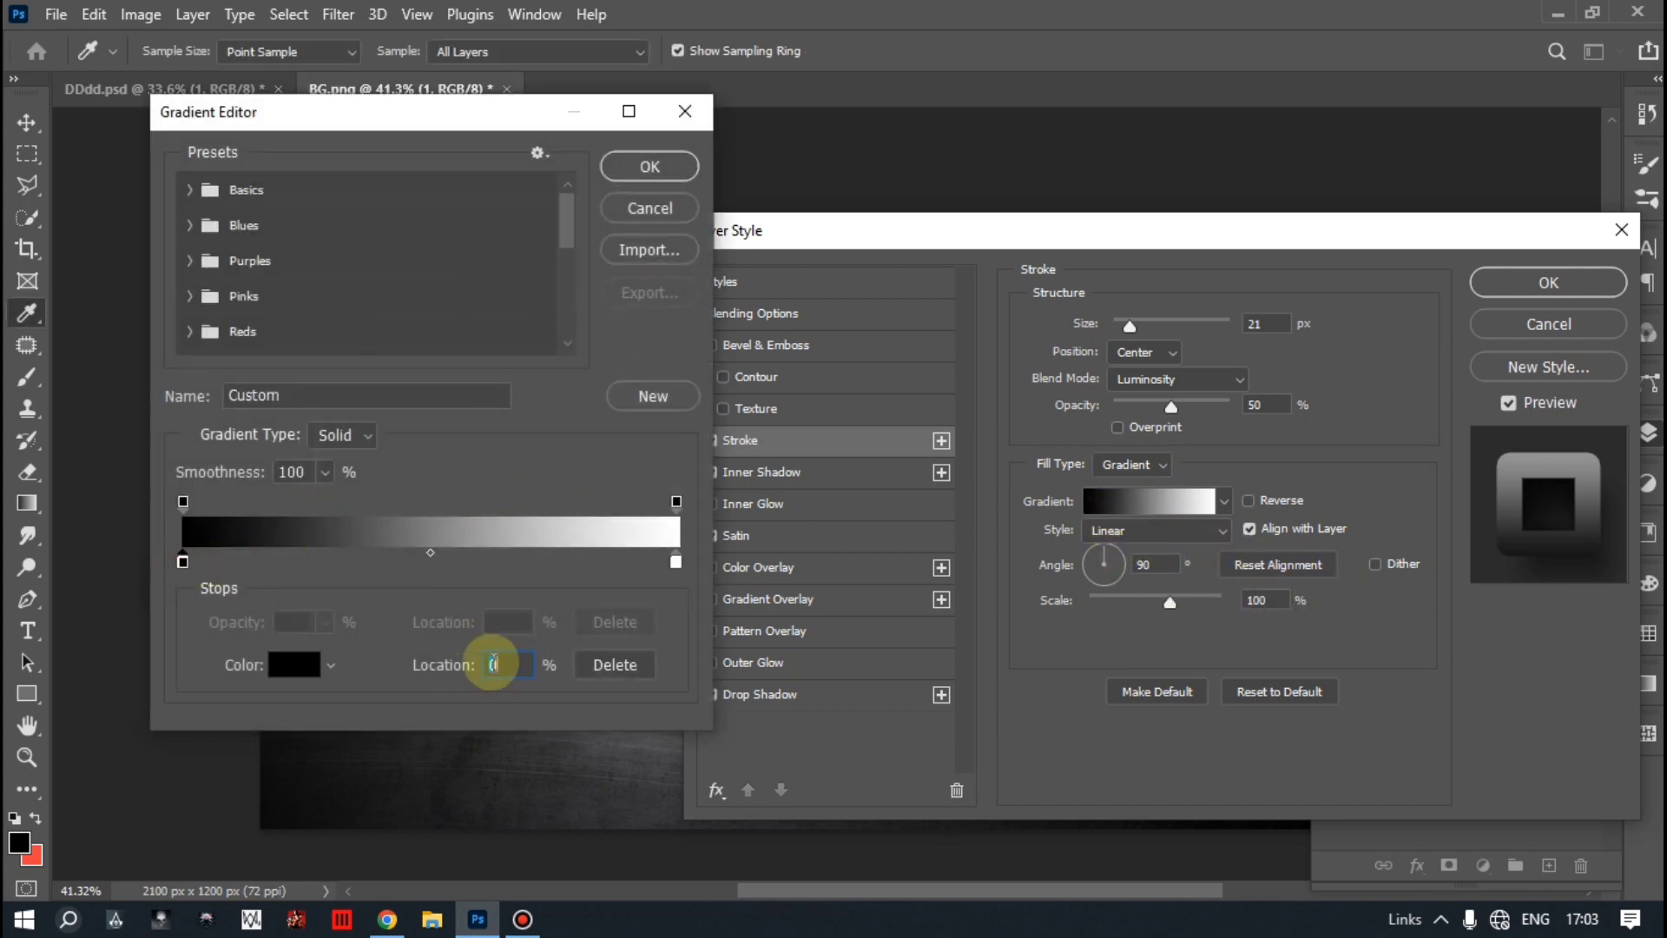
click(295, 664)
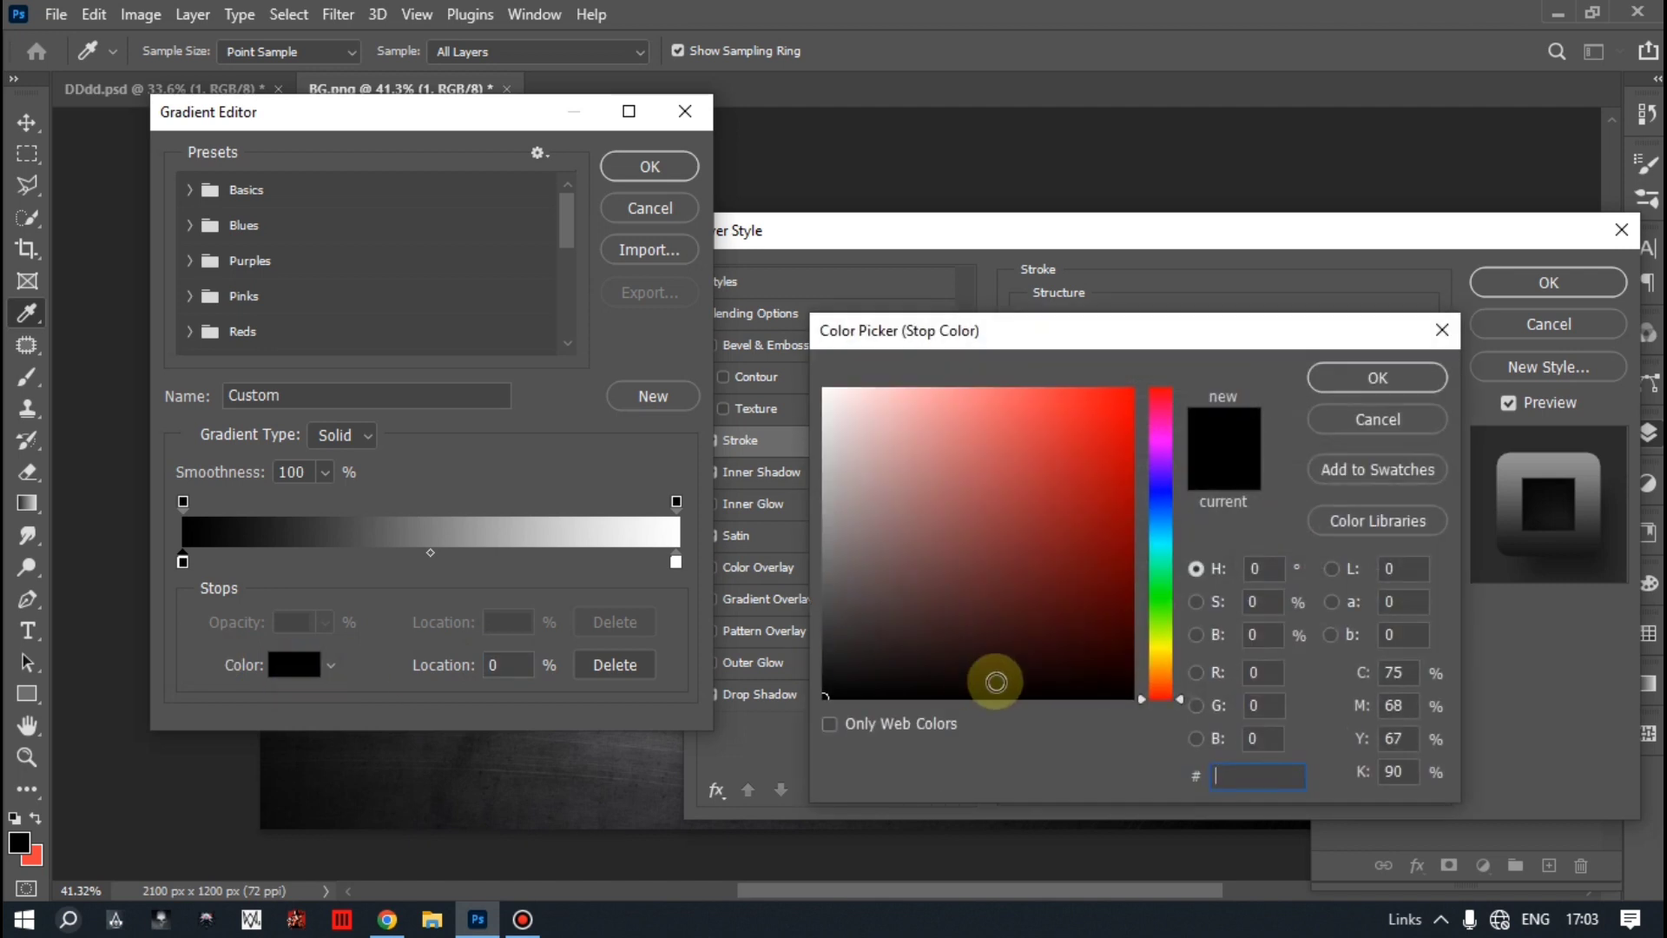
text(38383)
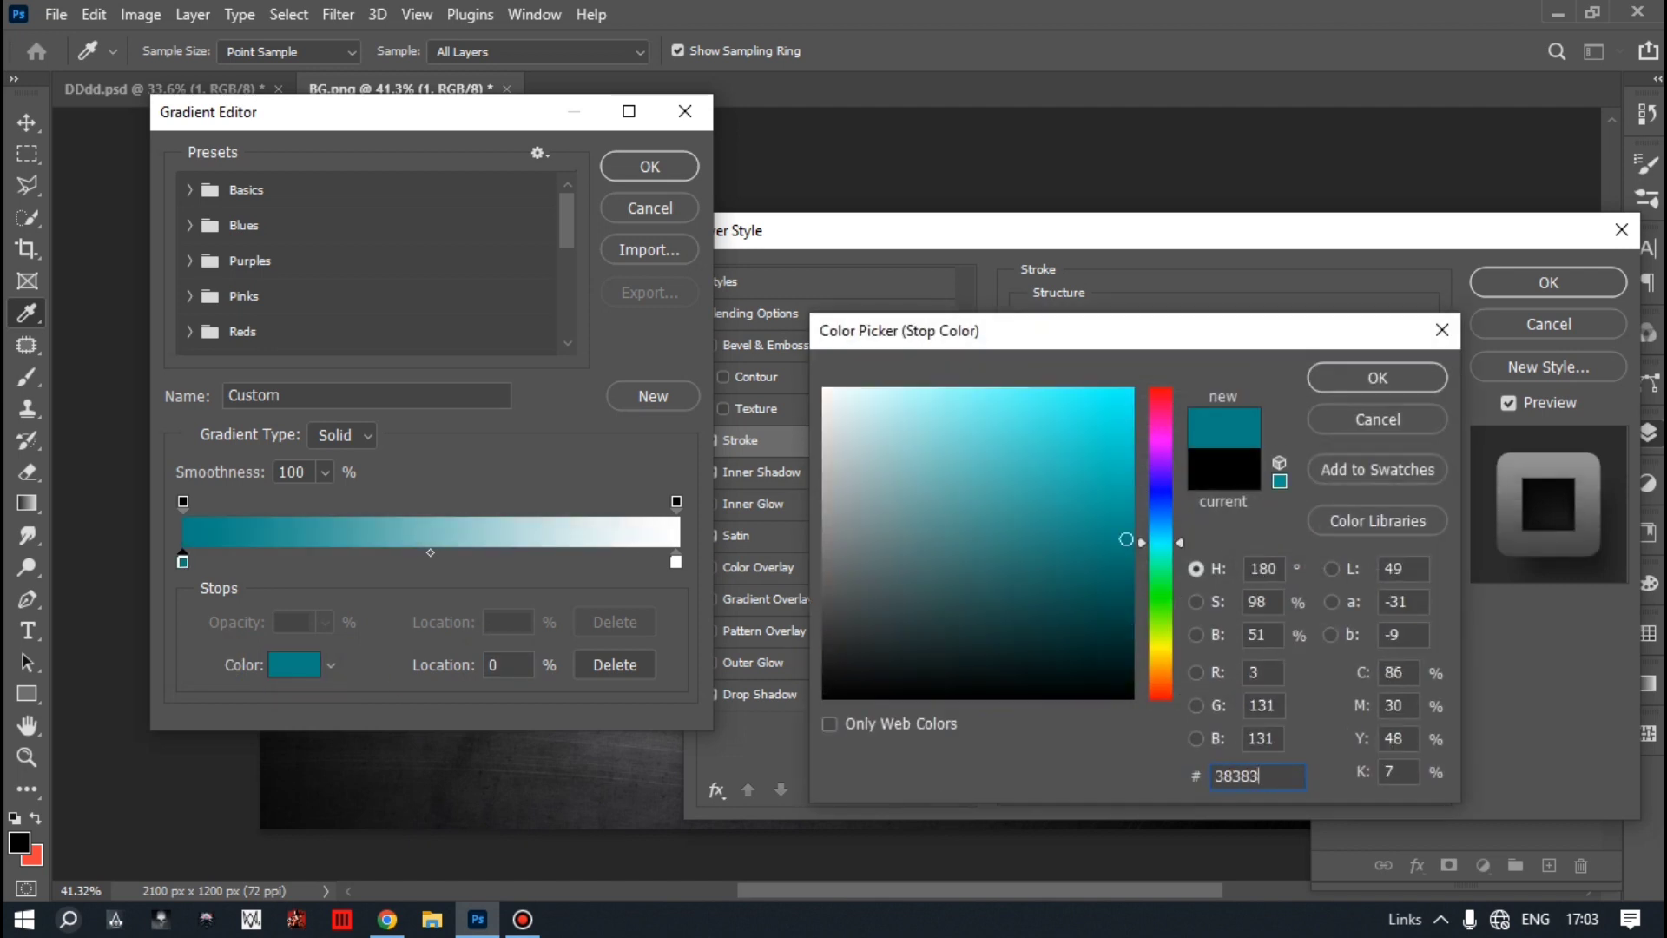
text(8)
click(1320, 394)
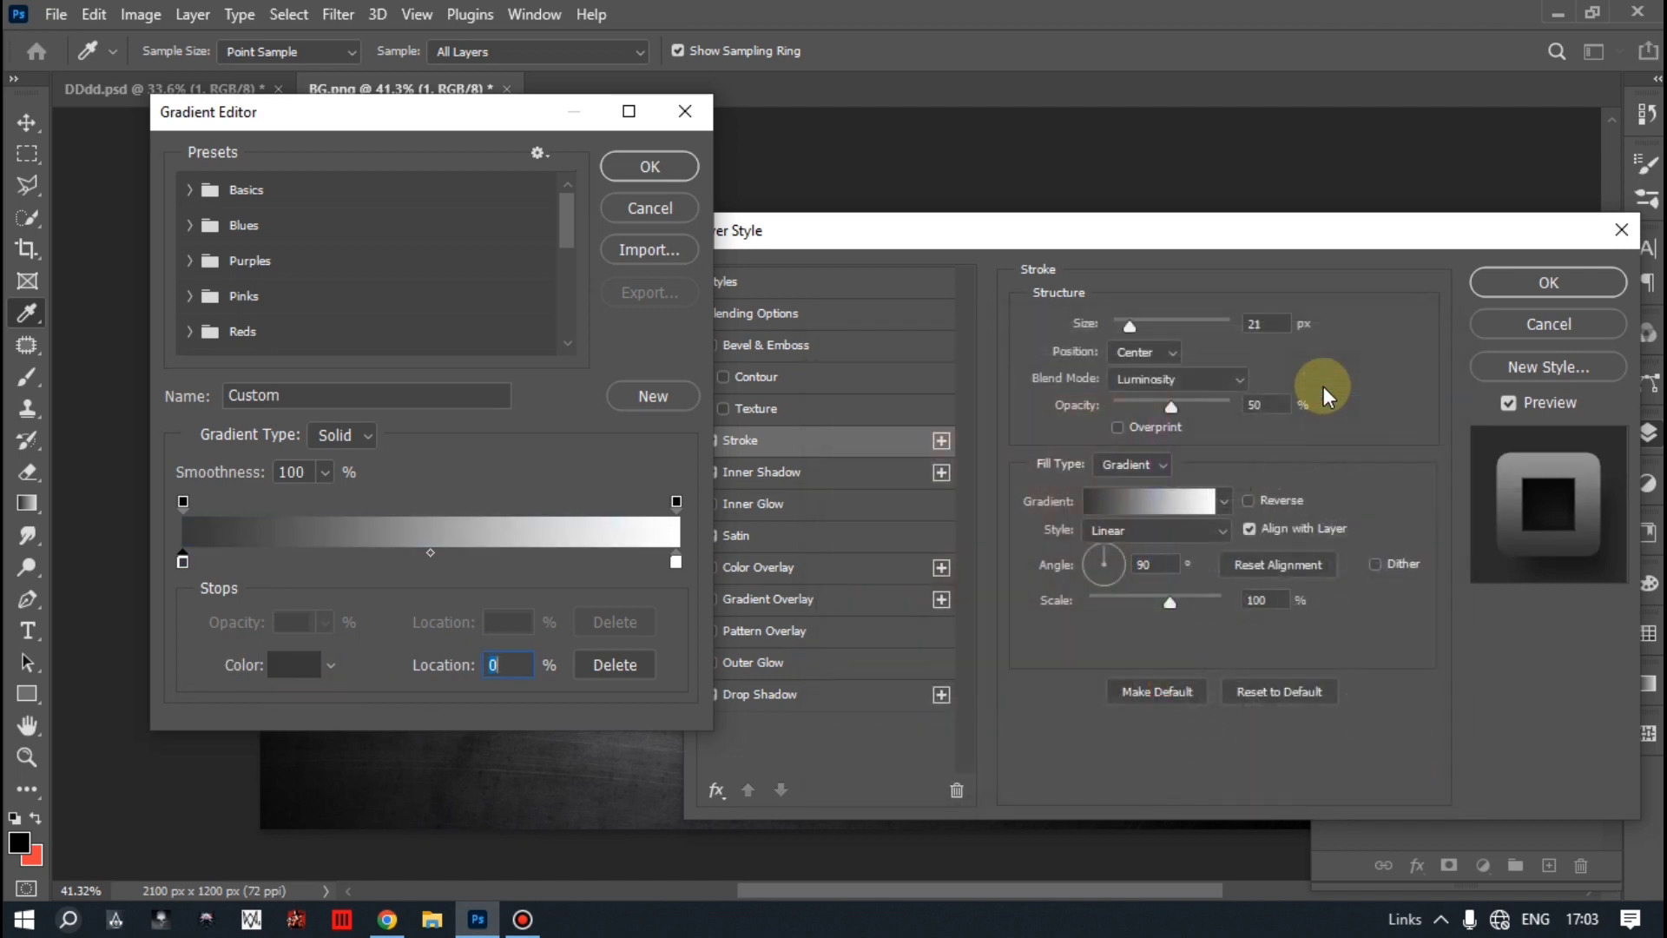
click(649, 166)
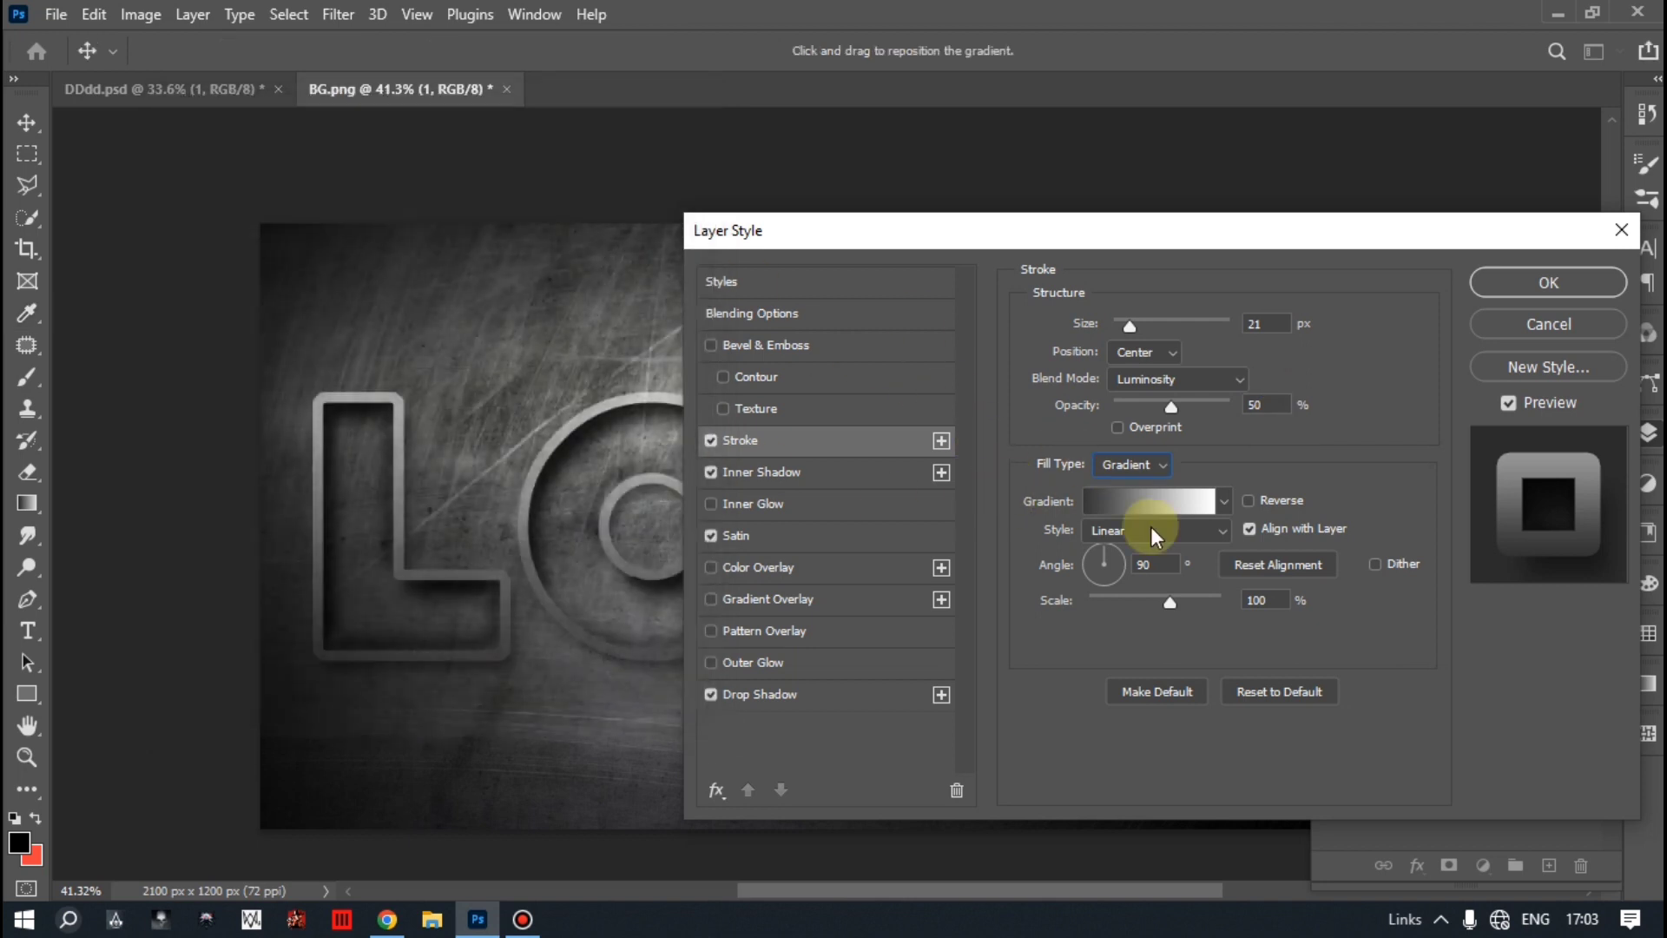
click(1150, 528)
click(1100, 640)
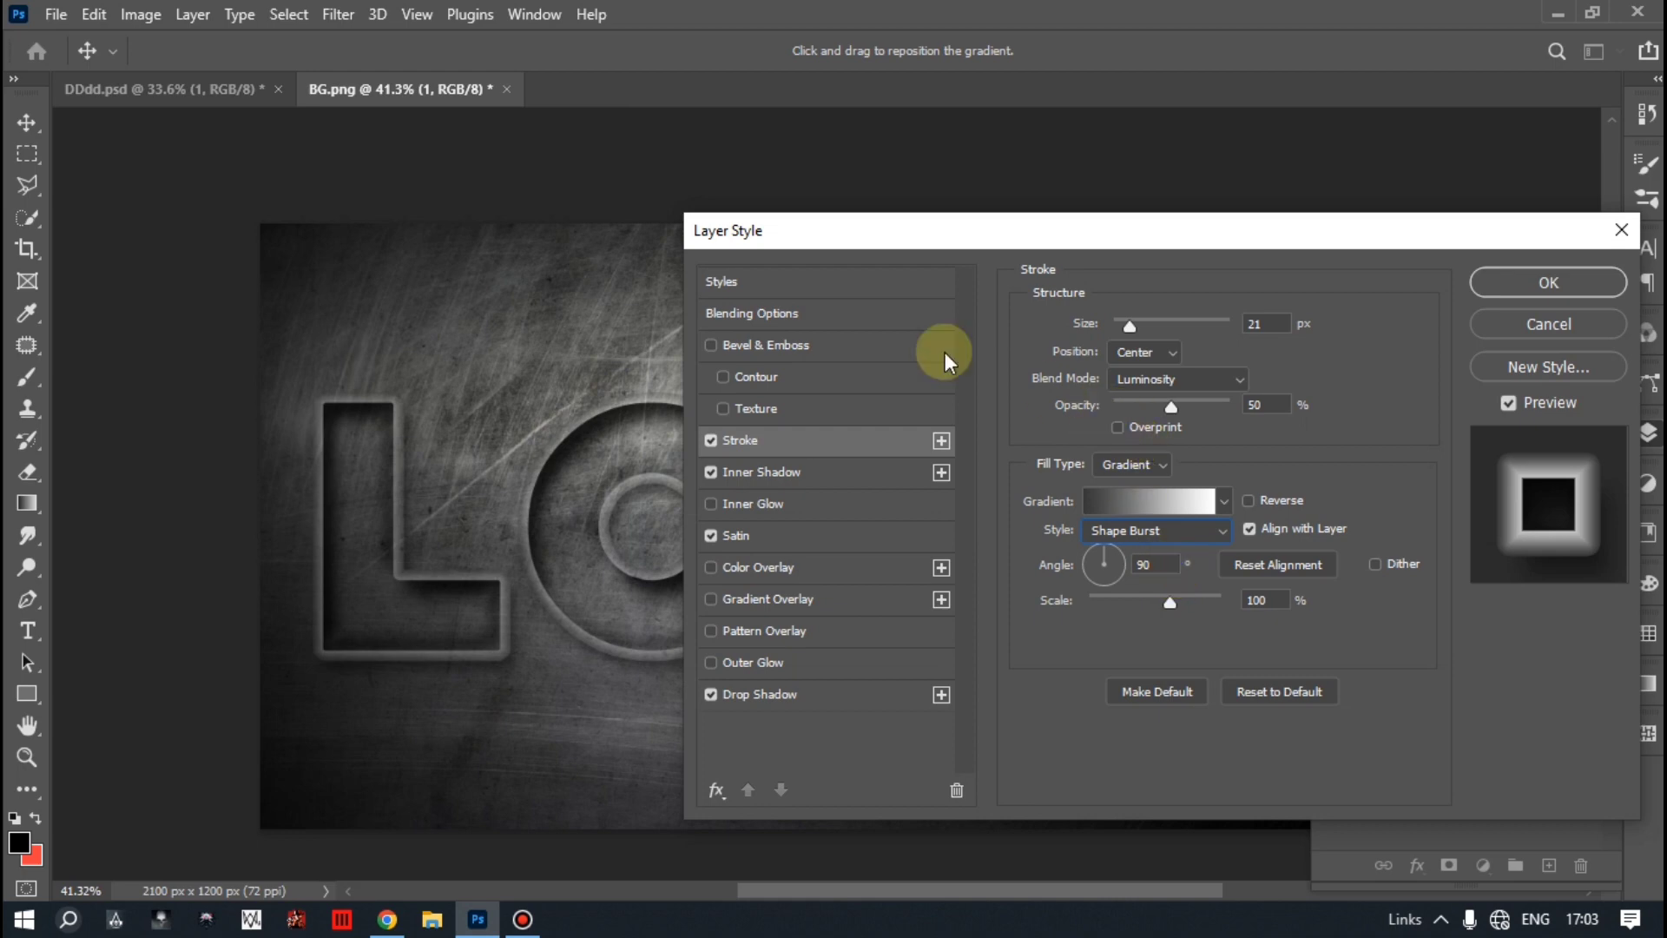
click(712, 347)
Make the bevel Chisel Hard with 729% depth and 3 px size.
click(786, 344)
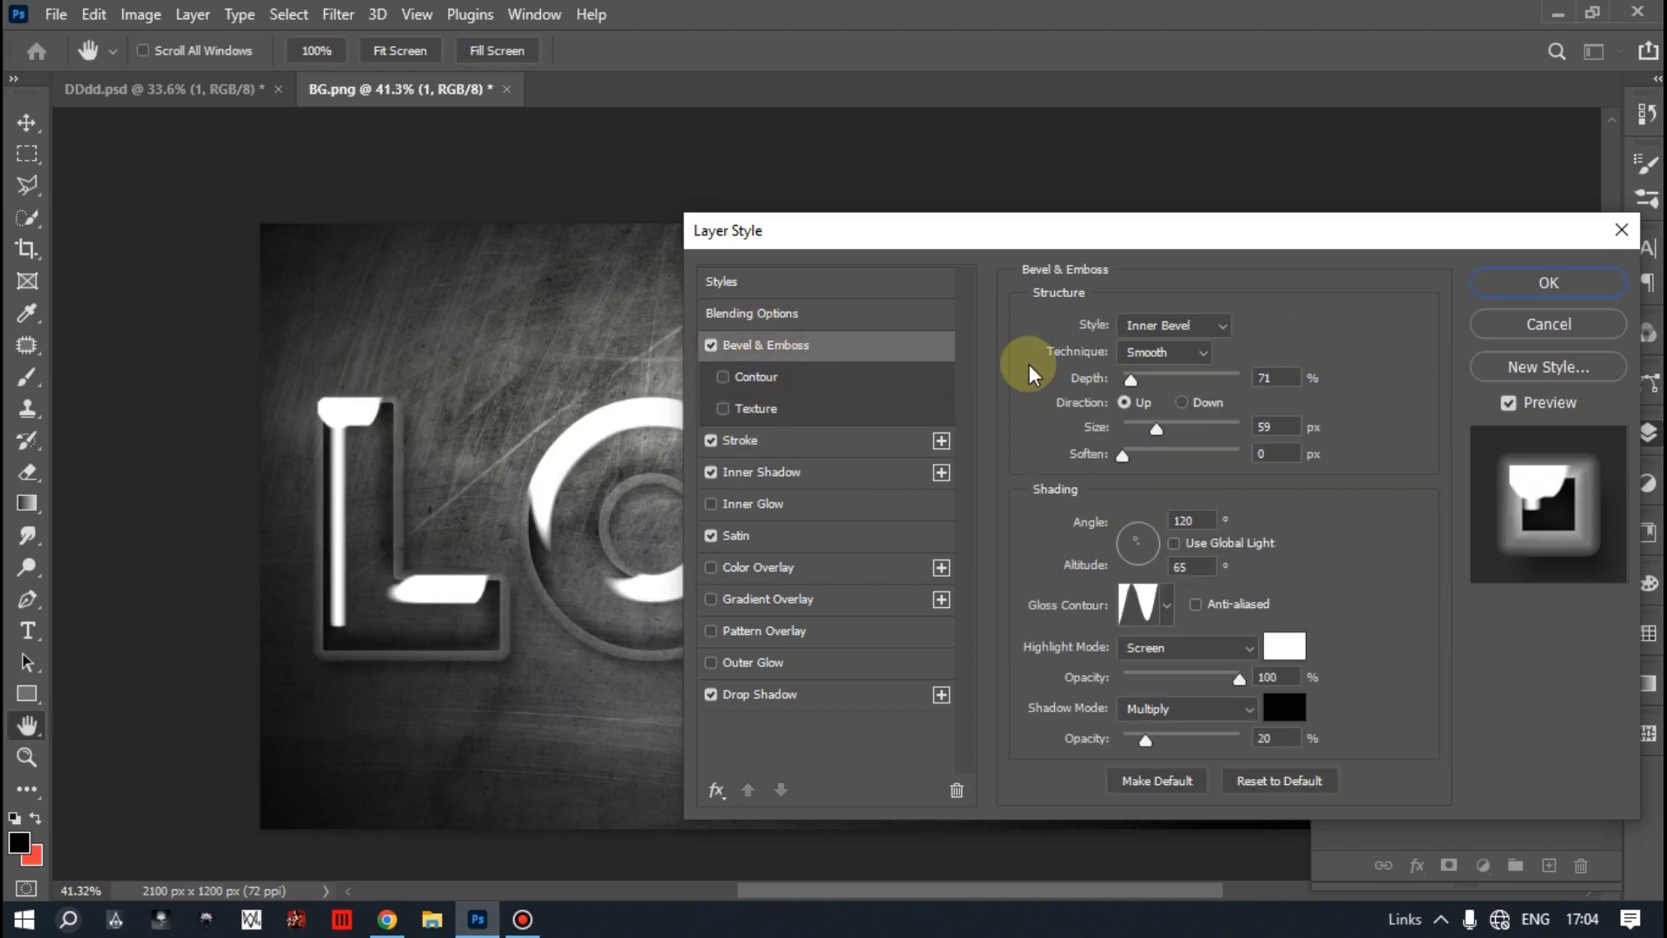
click(1256, 779)
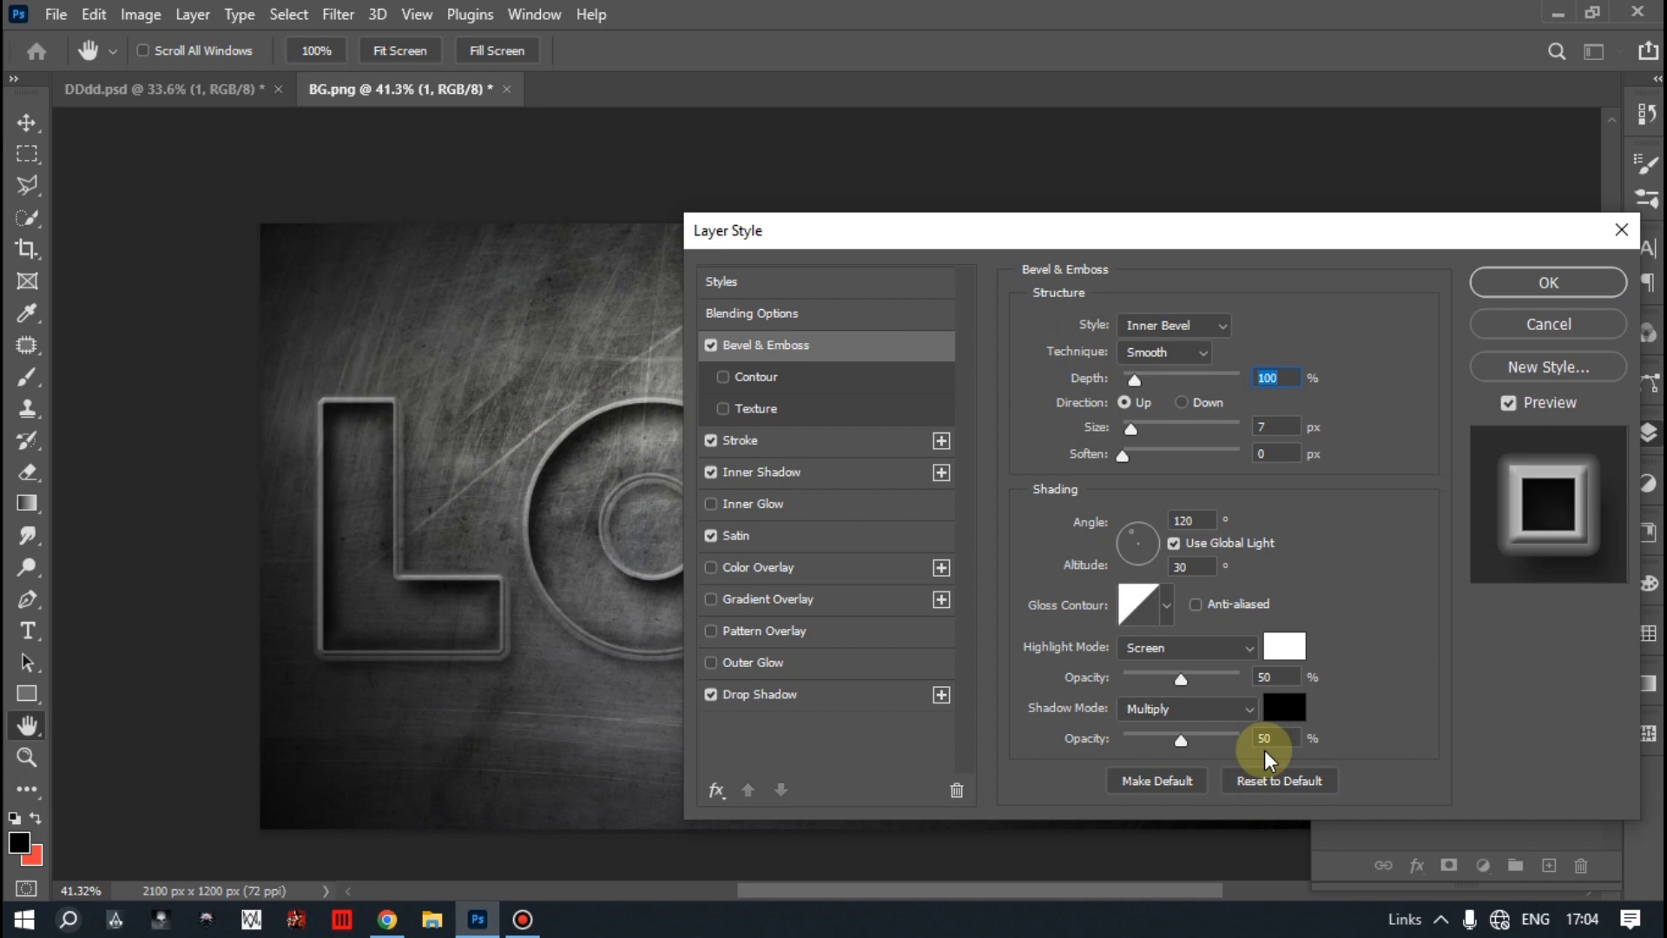
click(1164, 352)
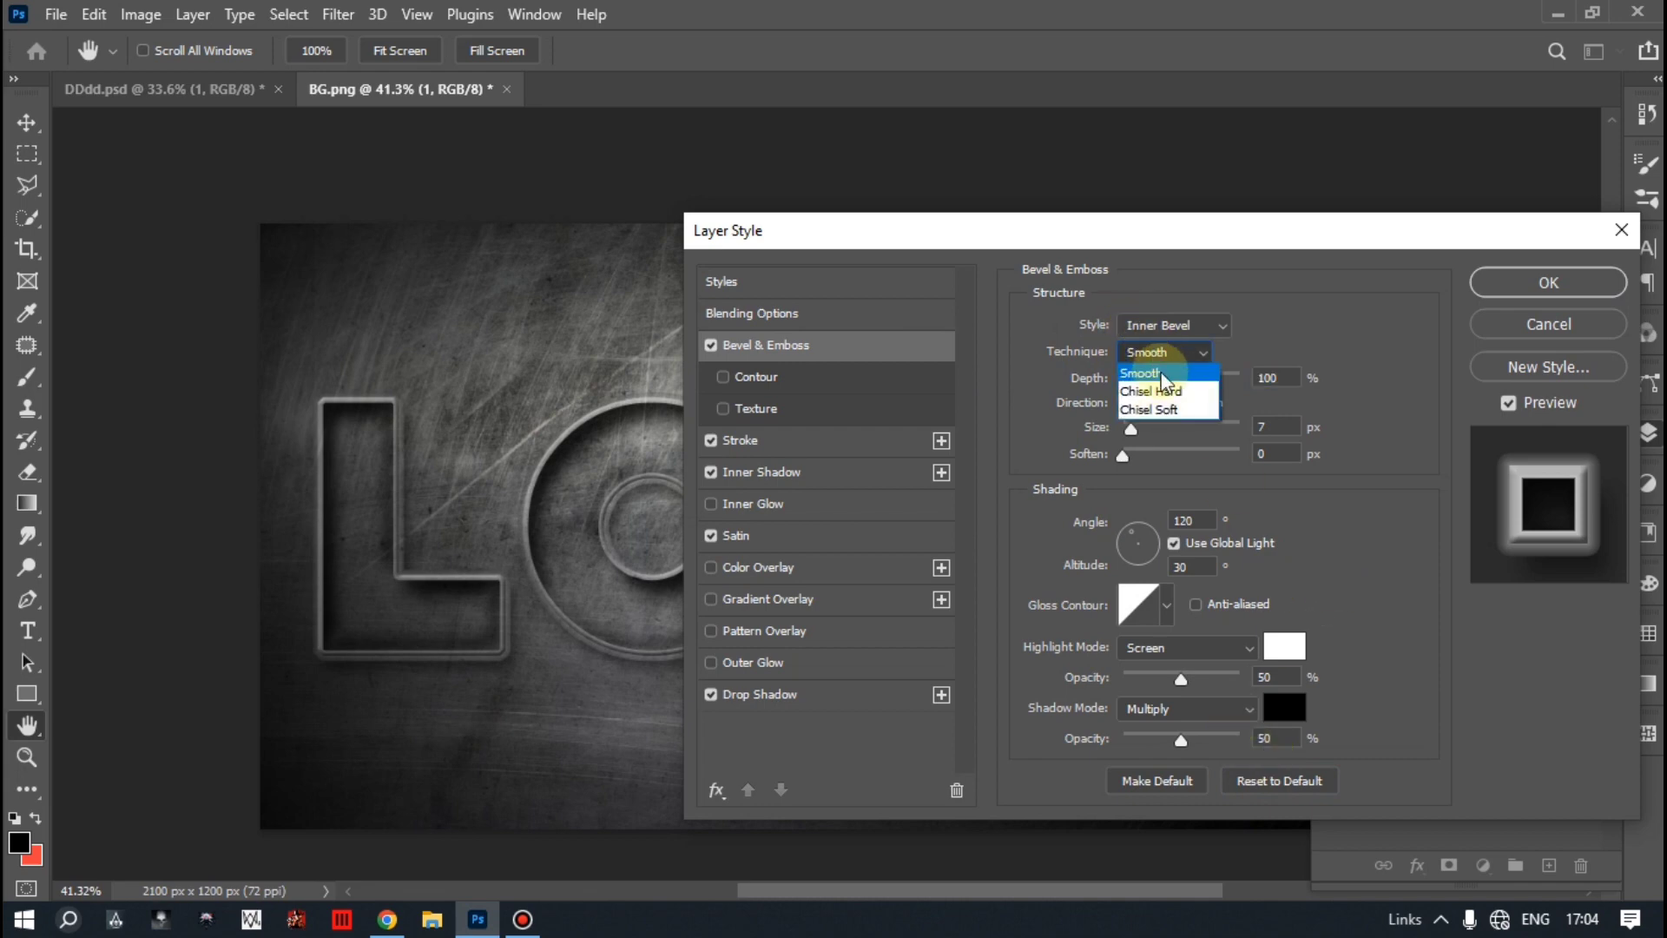
click(1167, 391)
double_click(1259, 377)
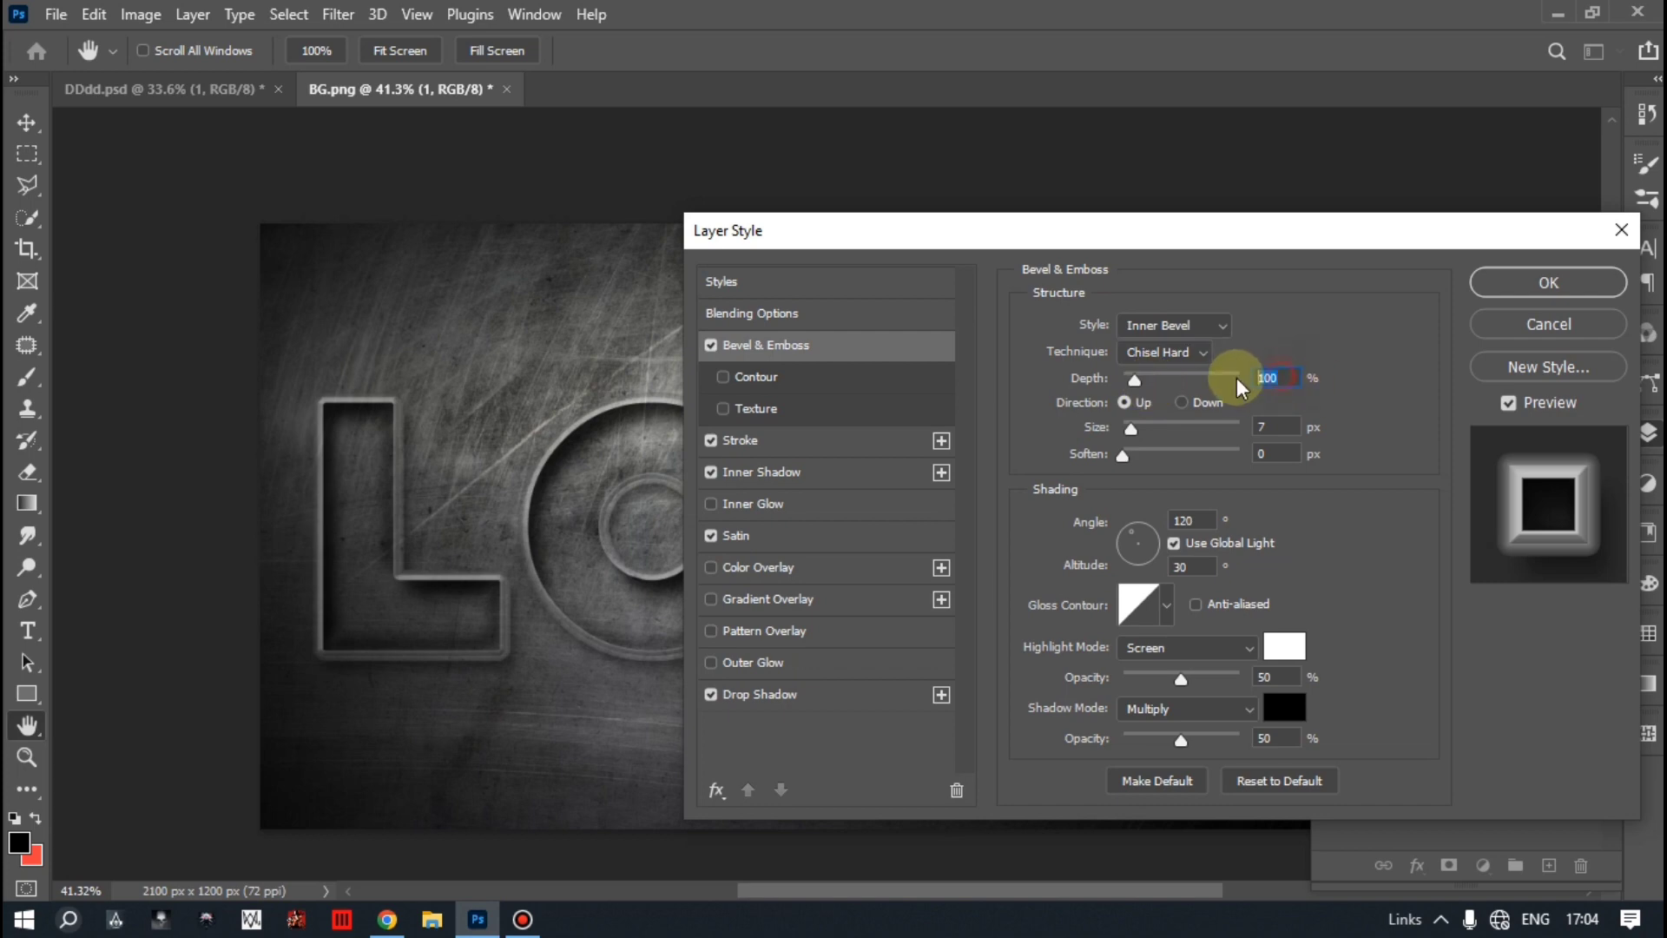
text(729)
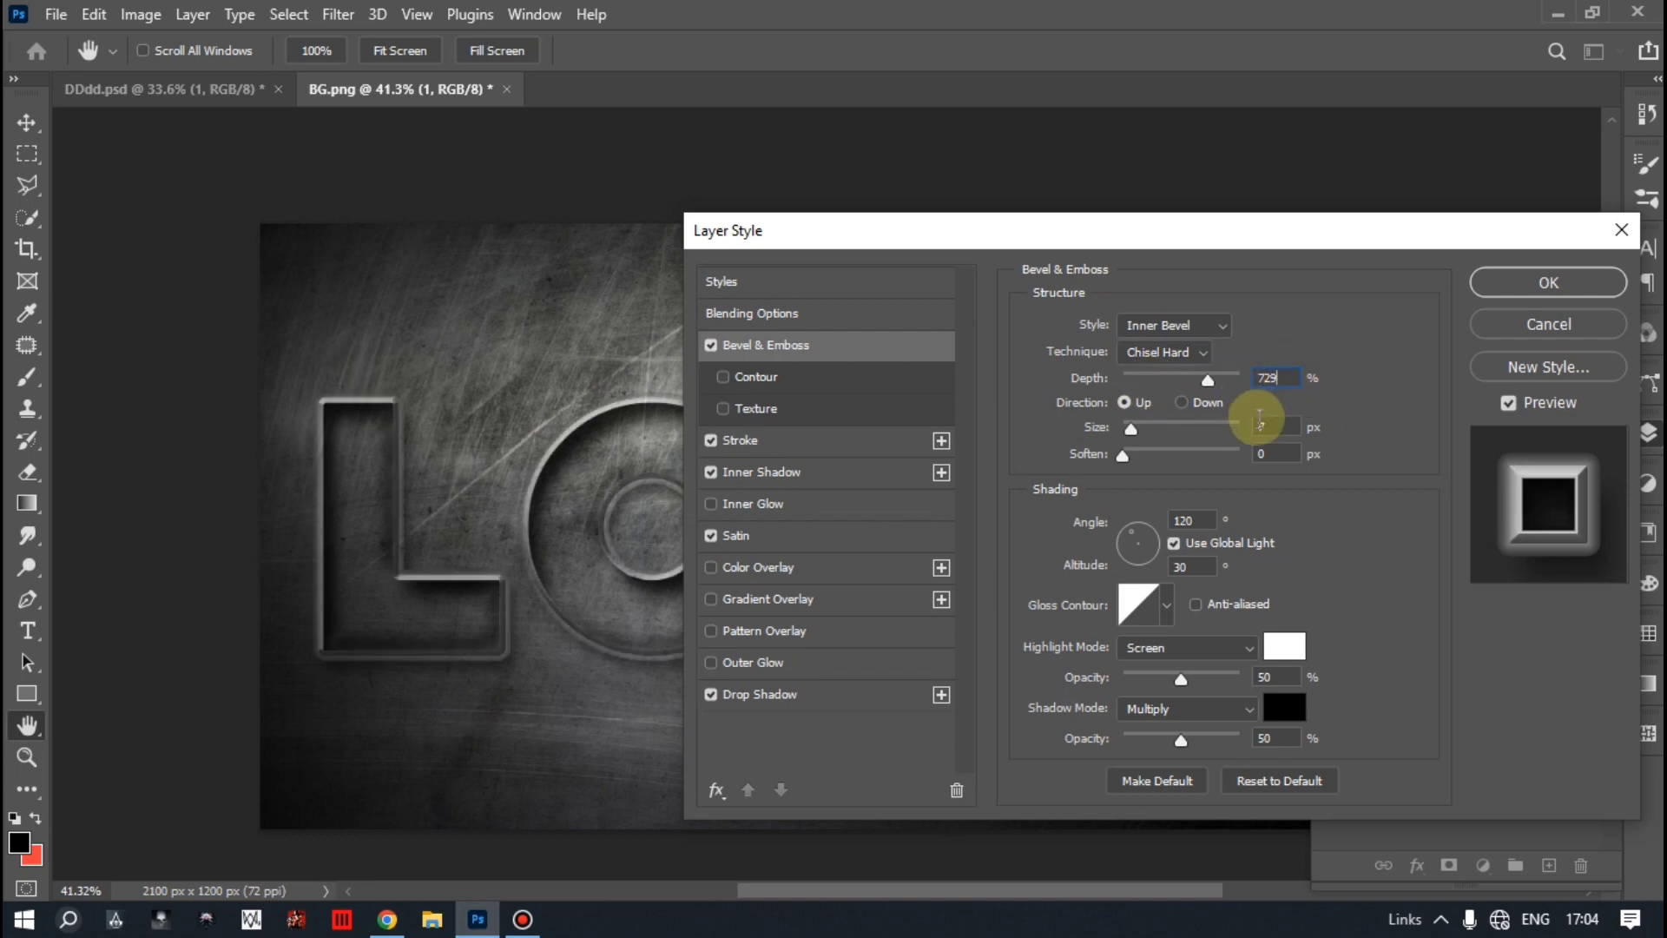
double_click(1259, 424)
text(3)
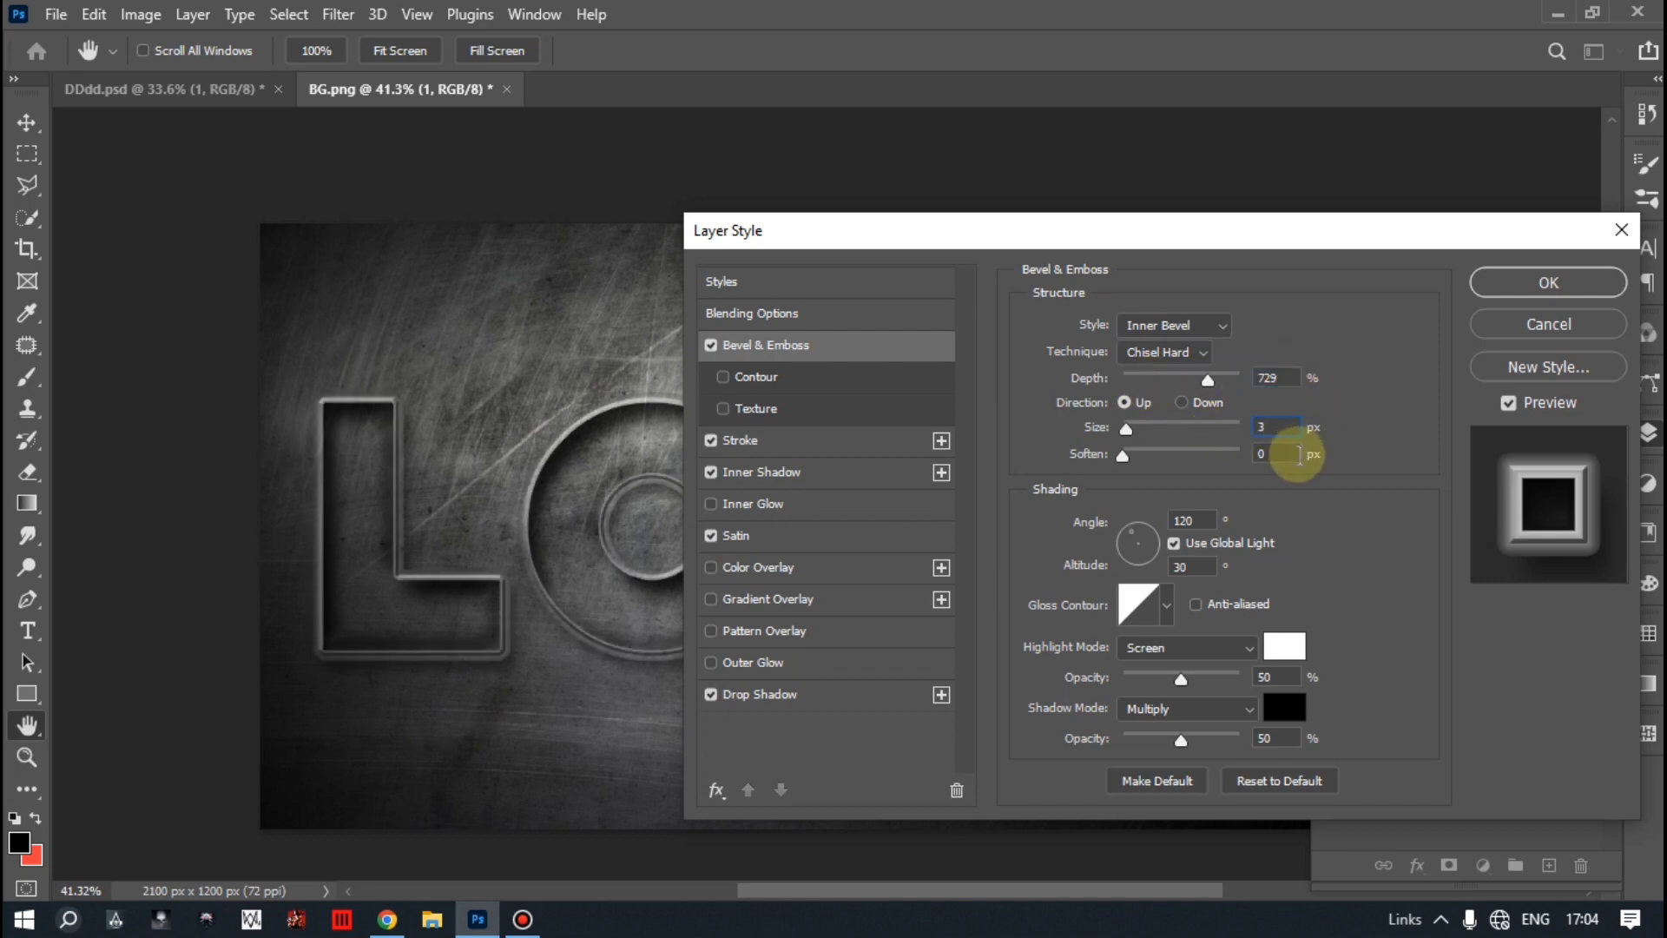
double_click(1299, 454)
text(3)
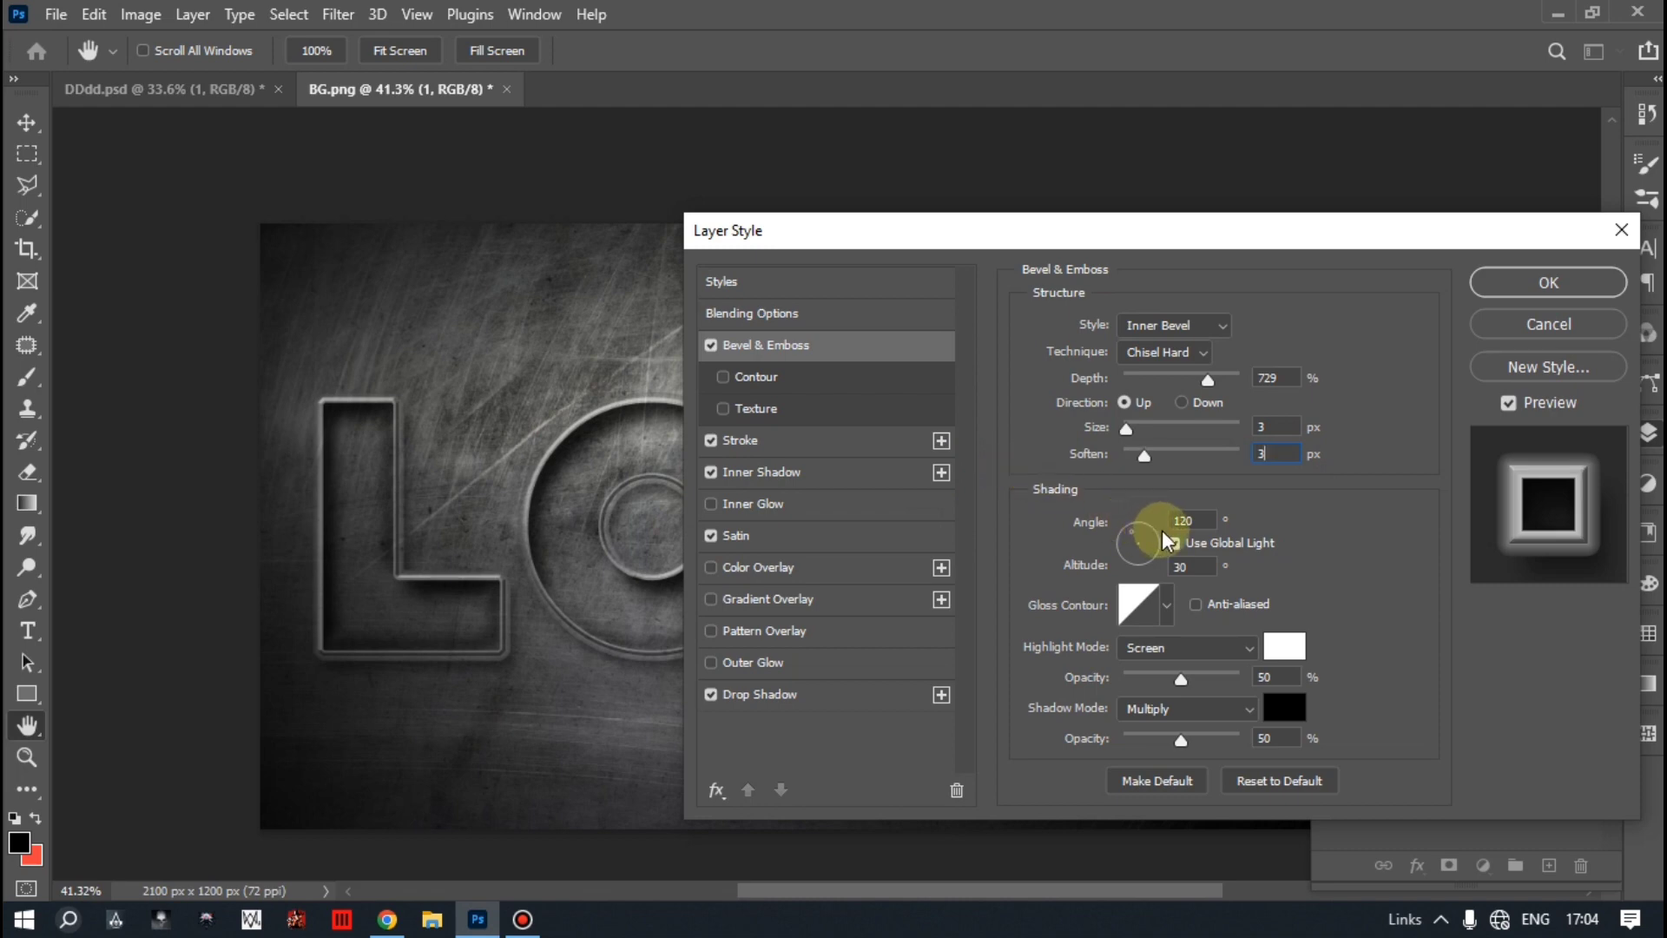
Raise the lighting altitude to 67° and apply an anti-aliased rising-curve gloss contour.
click(1042, 563)
drag(1042, 562, 1228, 624)
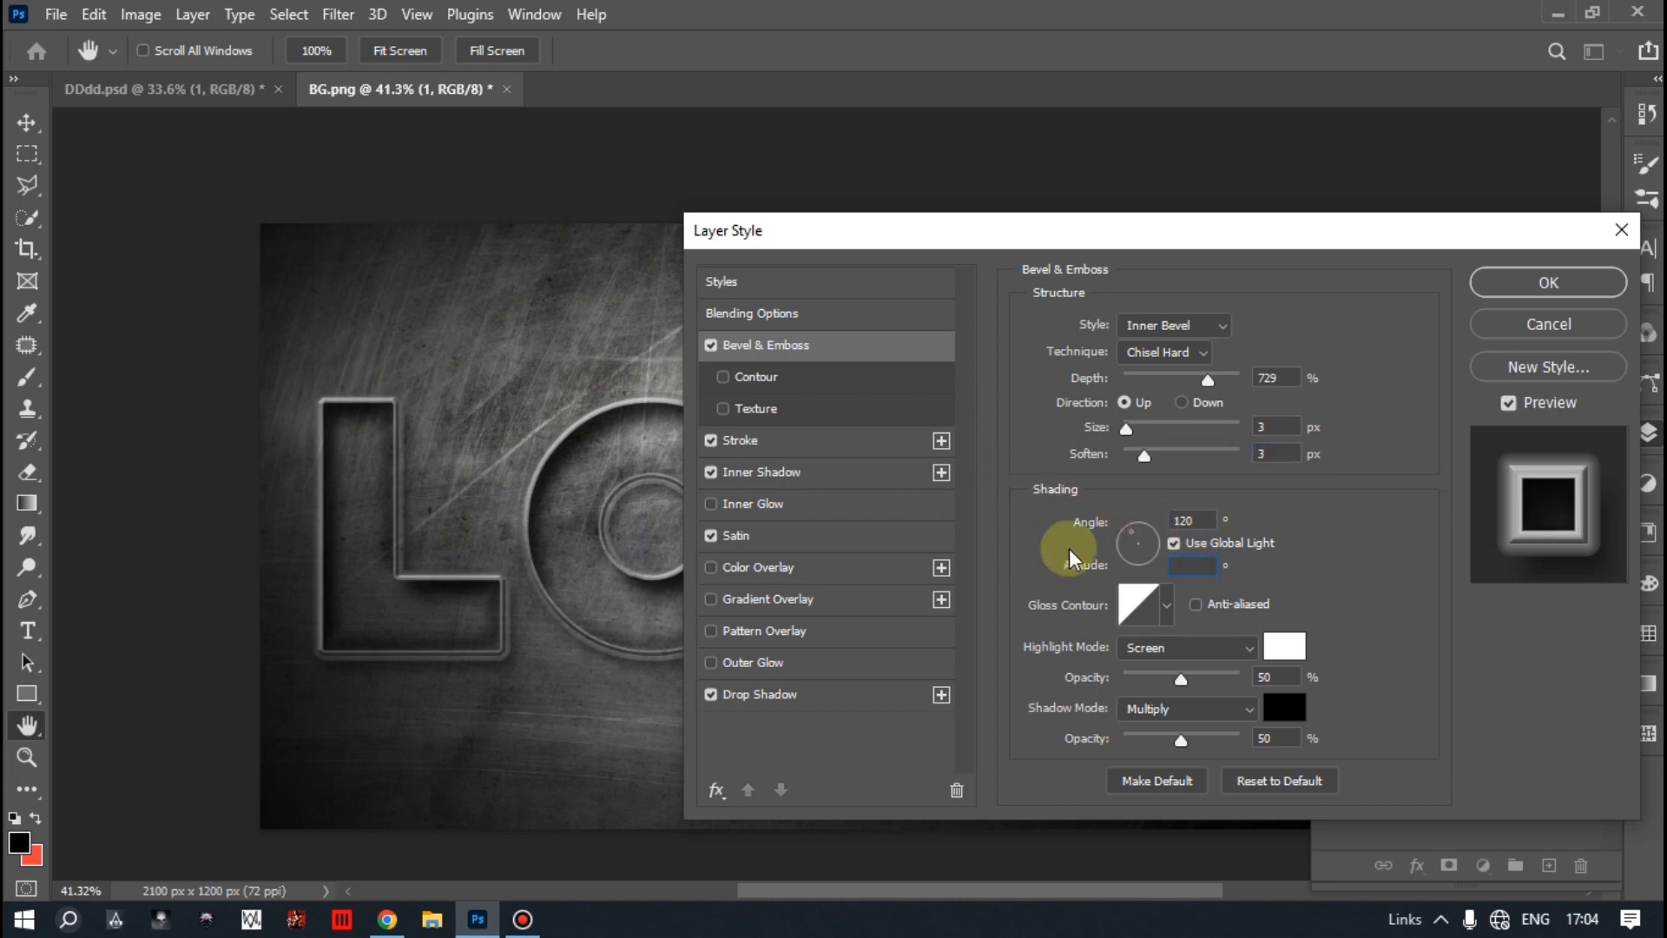
click(1196, 604)
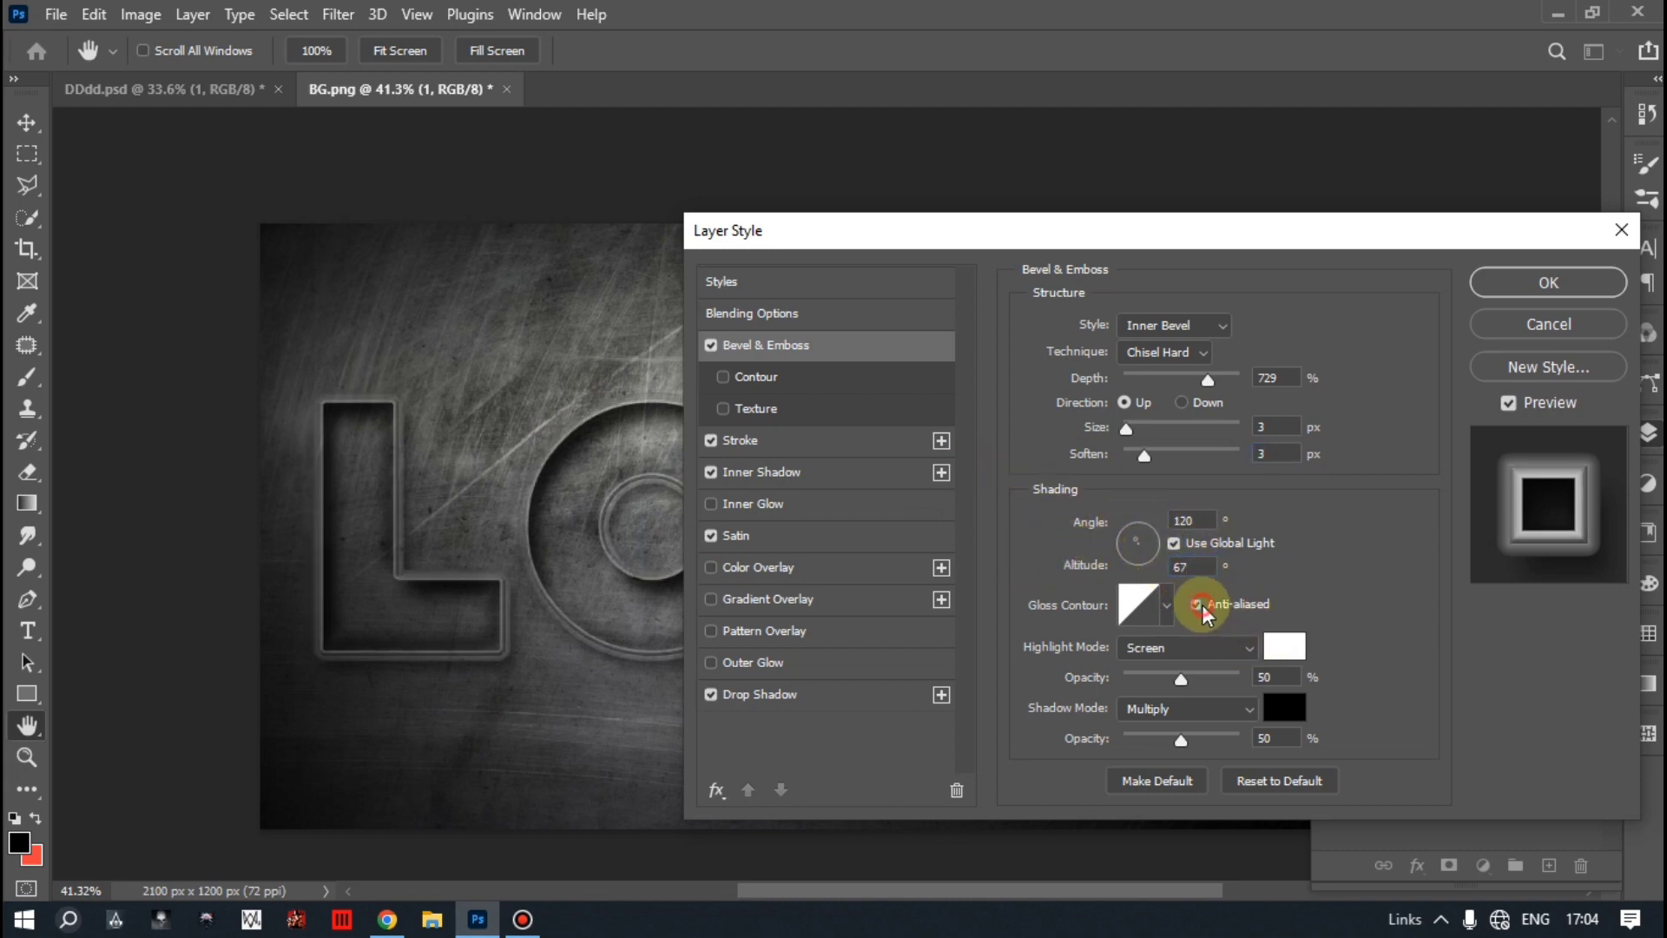
click(1169, 609)
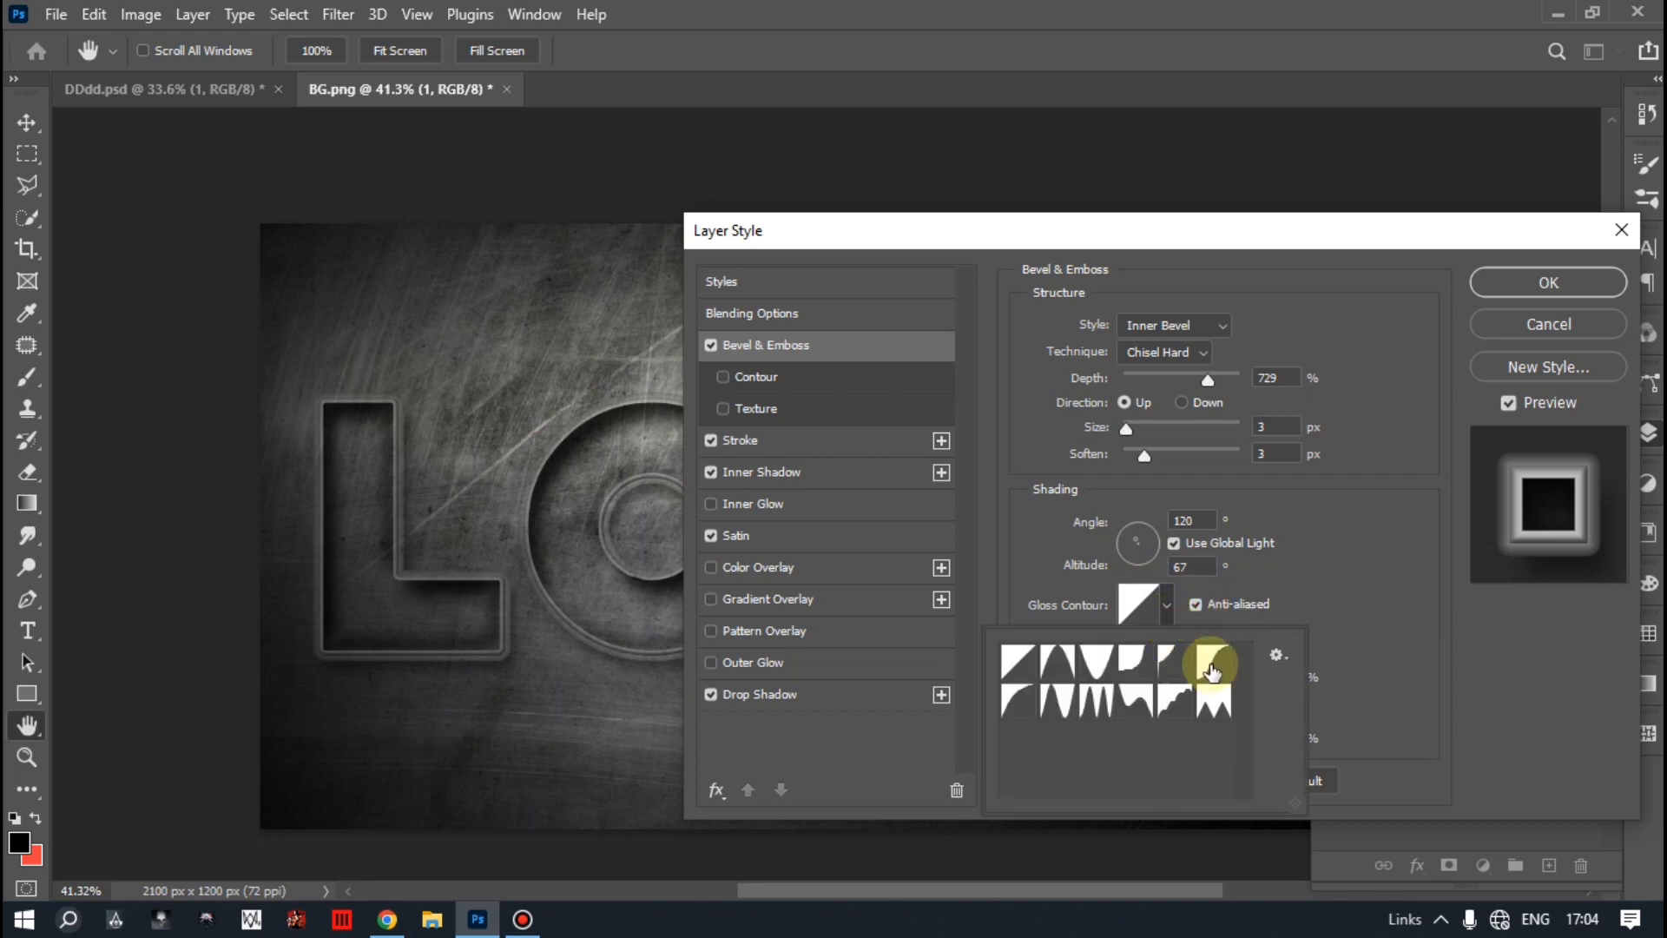
click(1212, 661)
click(1165, 606)
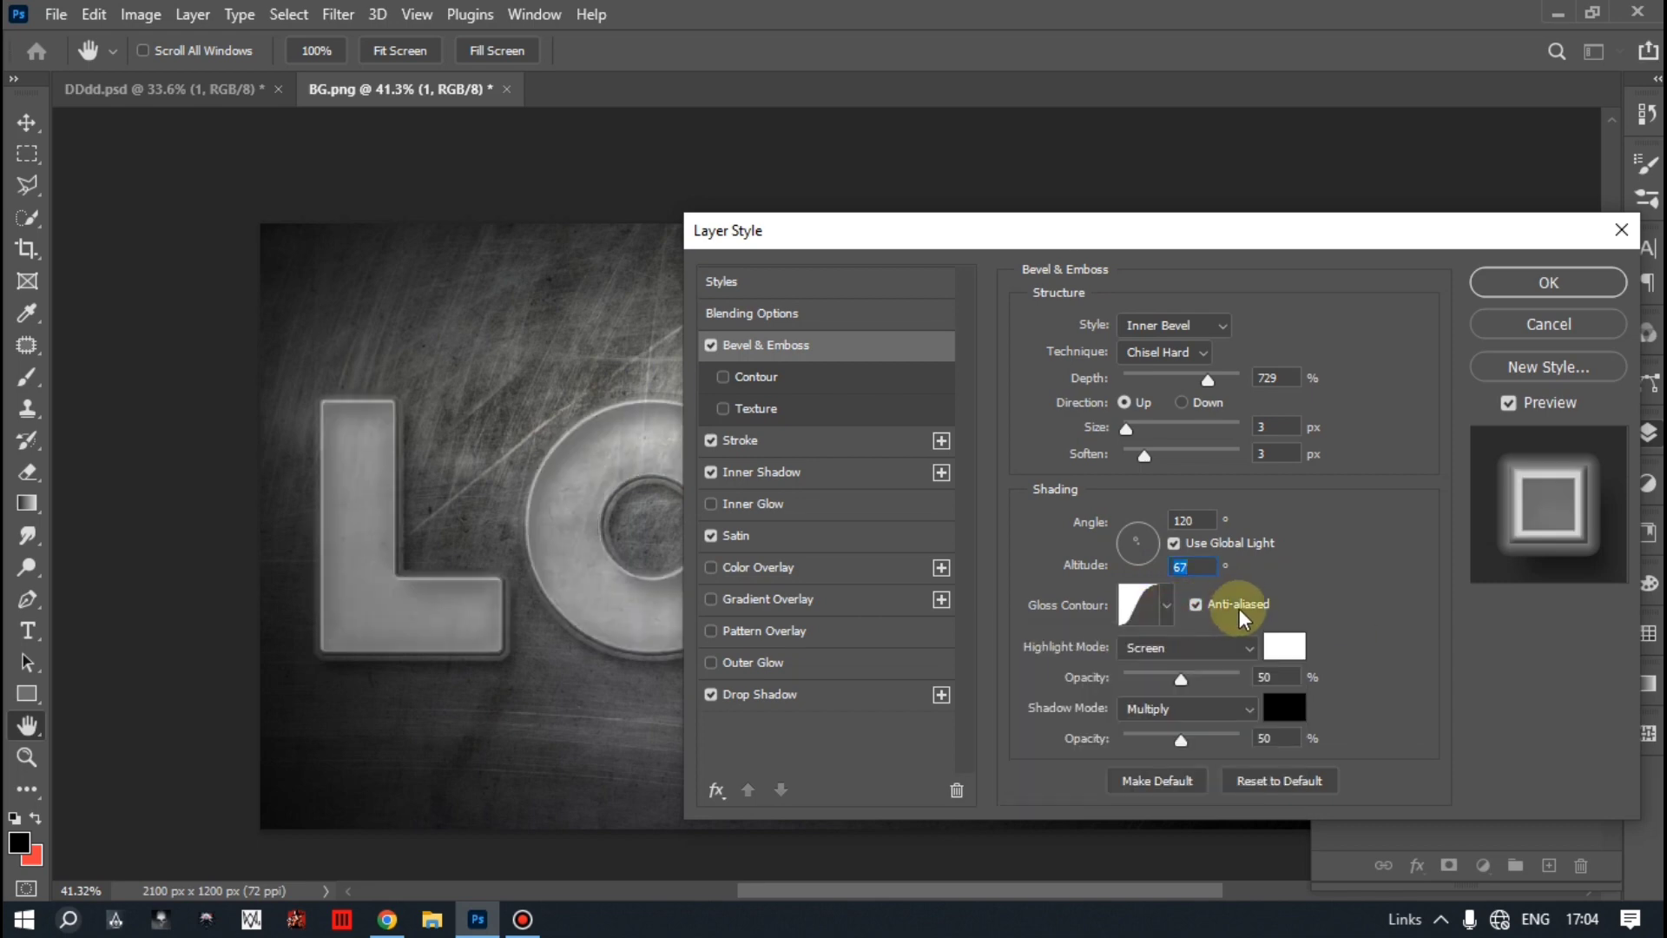
Set bevel highlights to Color Dodge and shadows to Overlay at 60% opacity.
click(1217, 649)
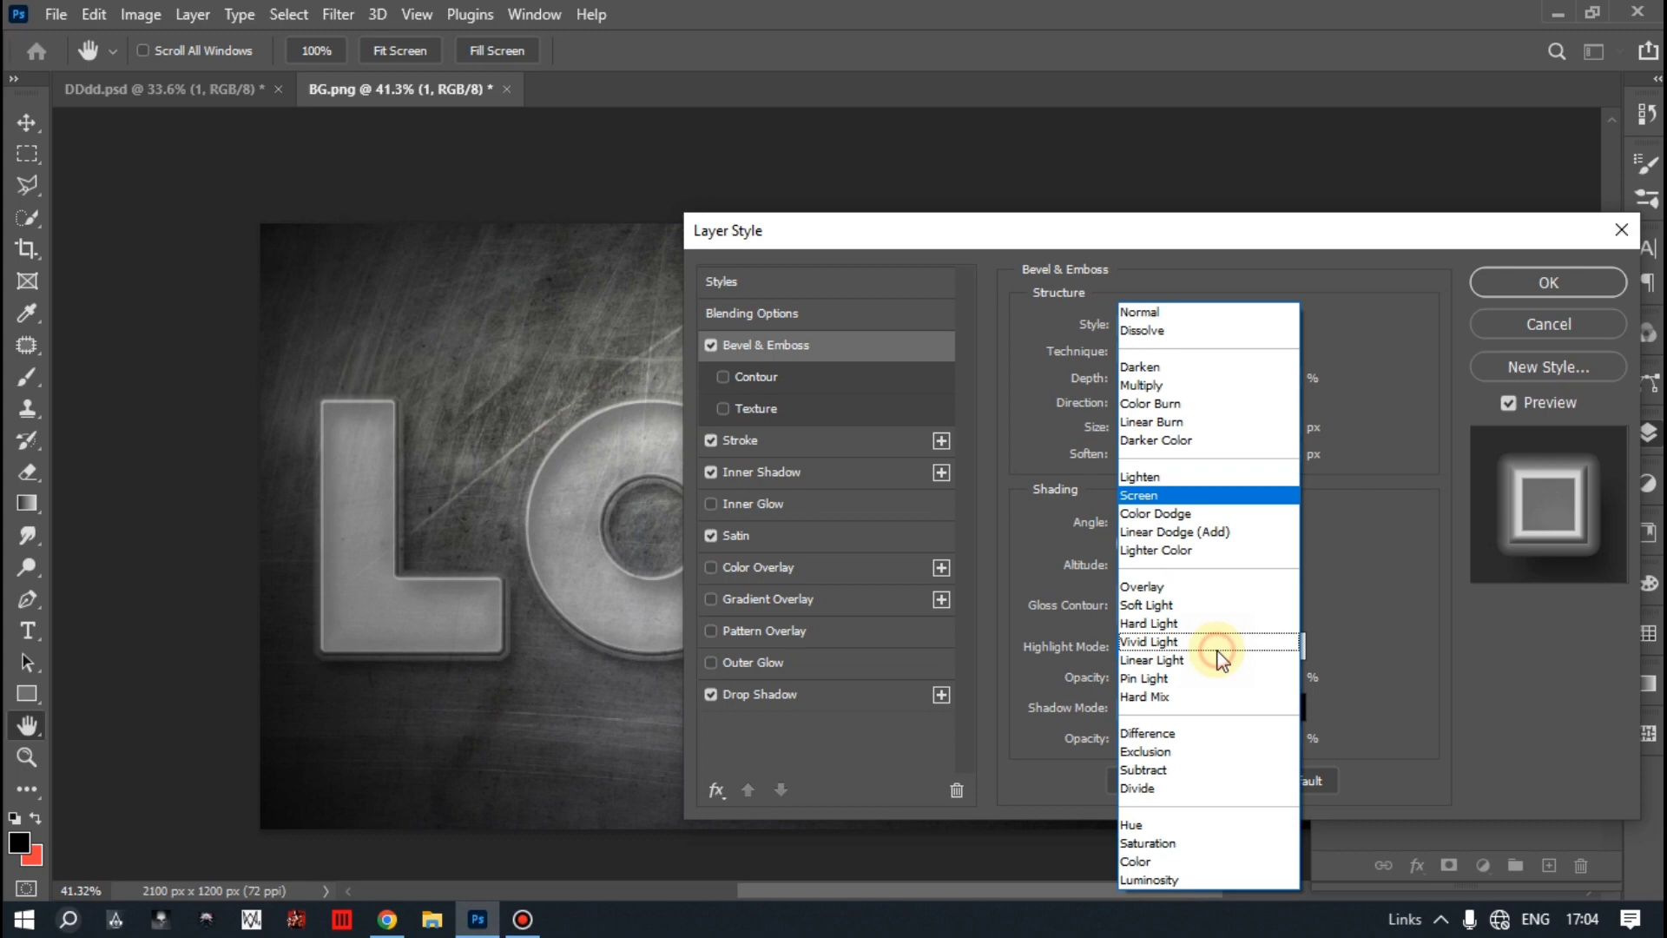
click(1159, 489)
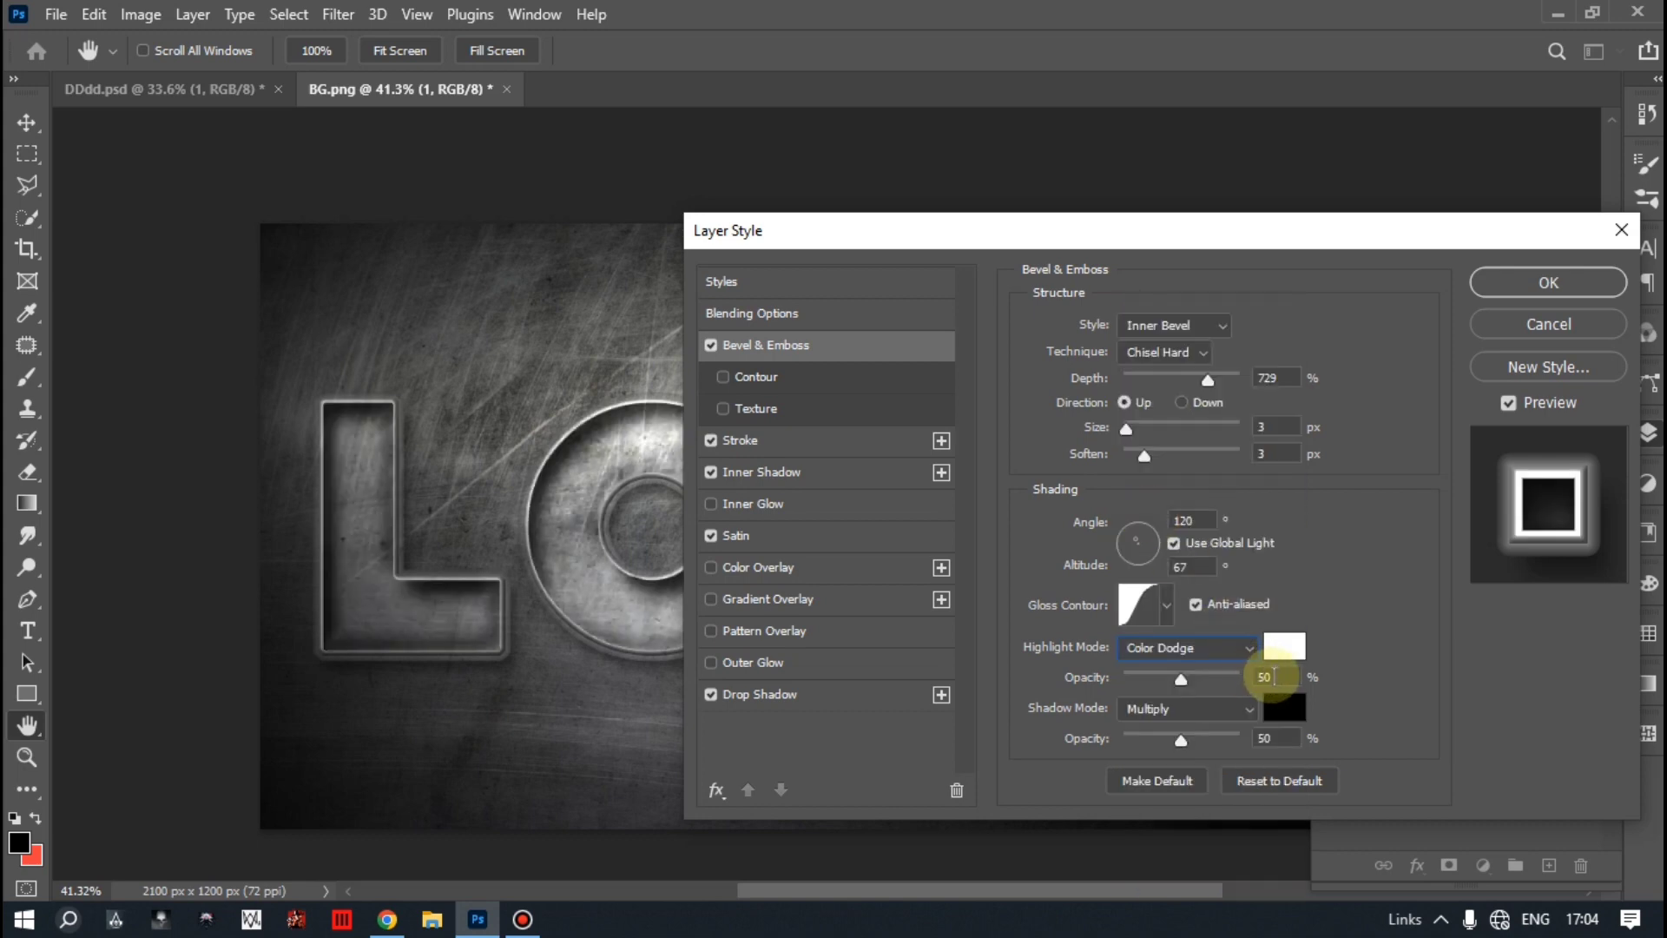
click(1189, 709)
click(1155, 585)
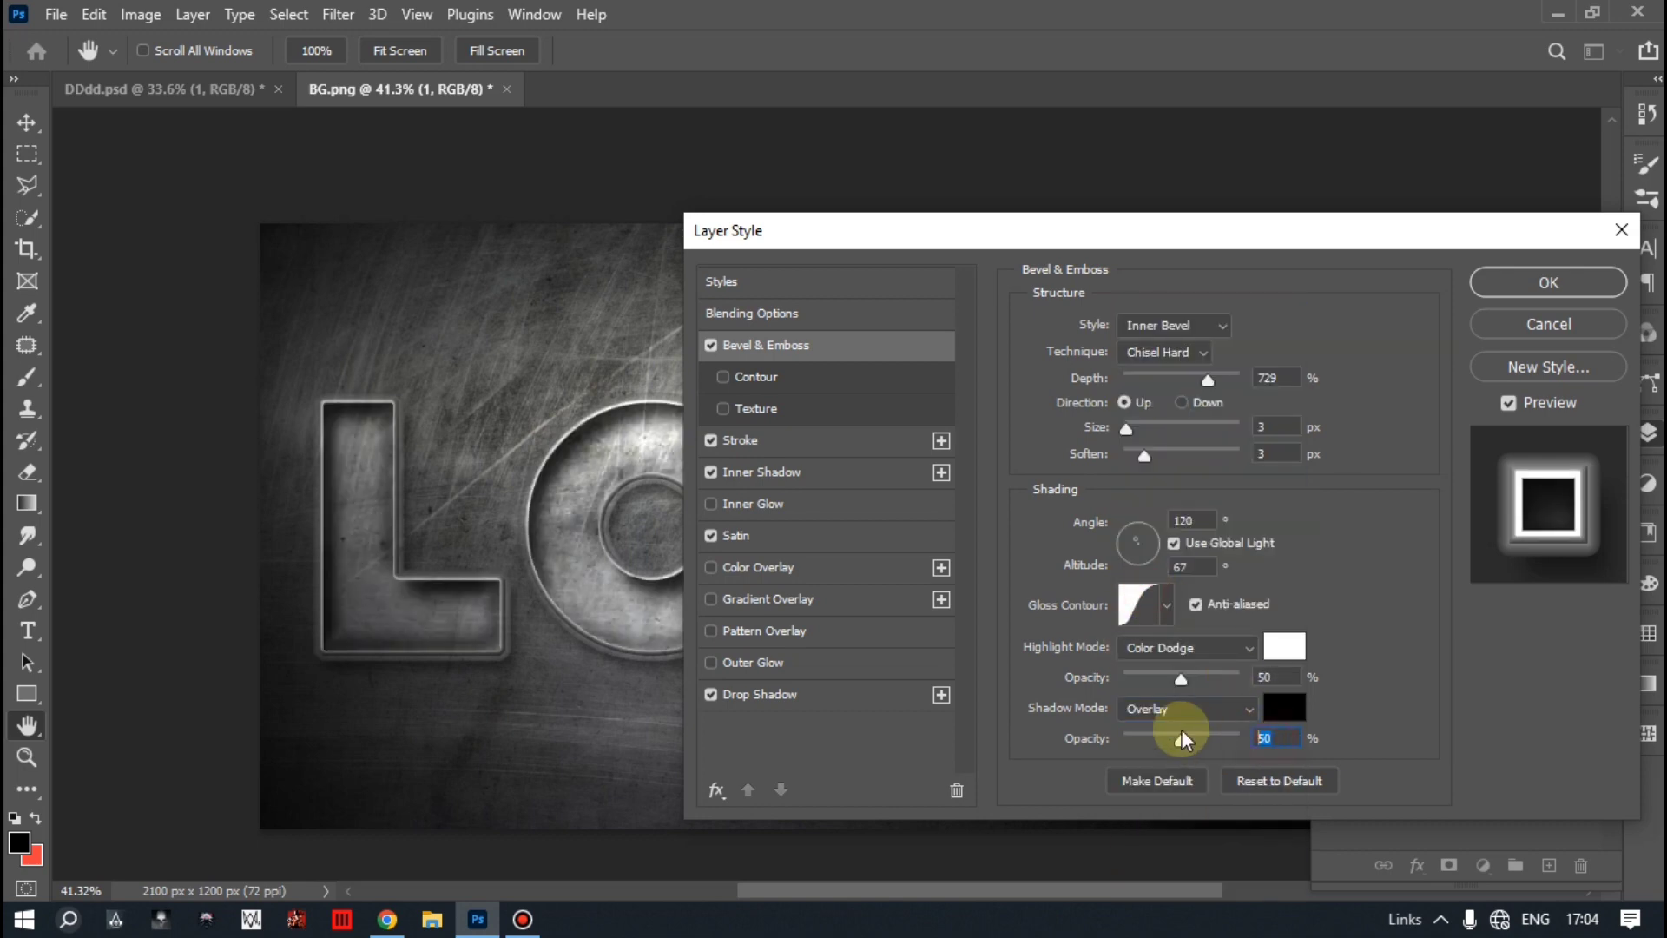
click(1266, 731)
text(60)
drag(1181, 734, 1193, 733)
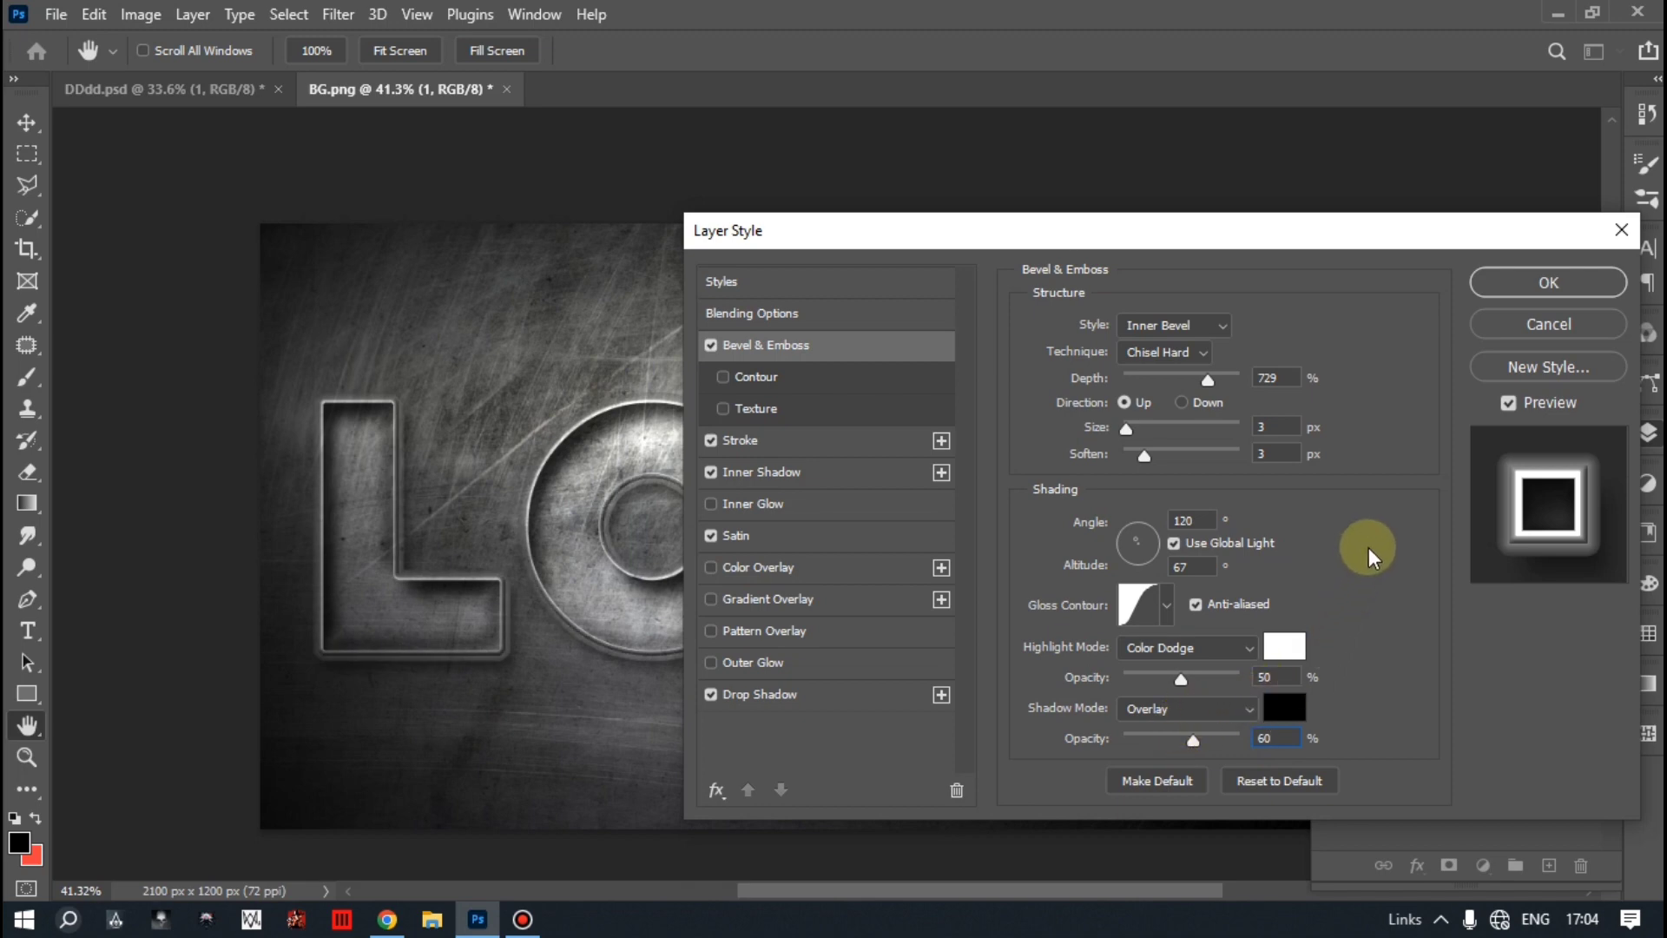
click(1369, 547)
Give layer 2 an anti-aliased inner shadow: 50% opacity, 15 px size, without global light.
click(1503, 274)
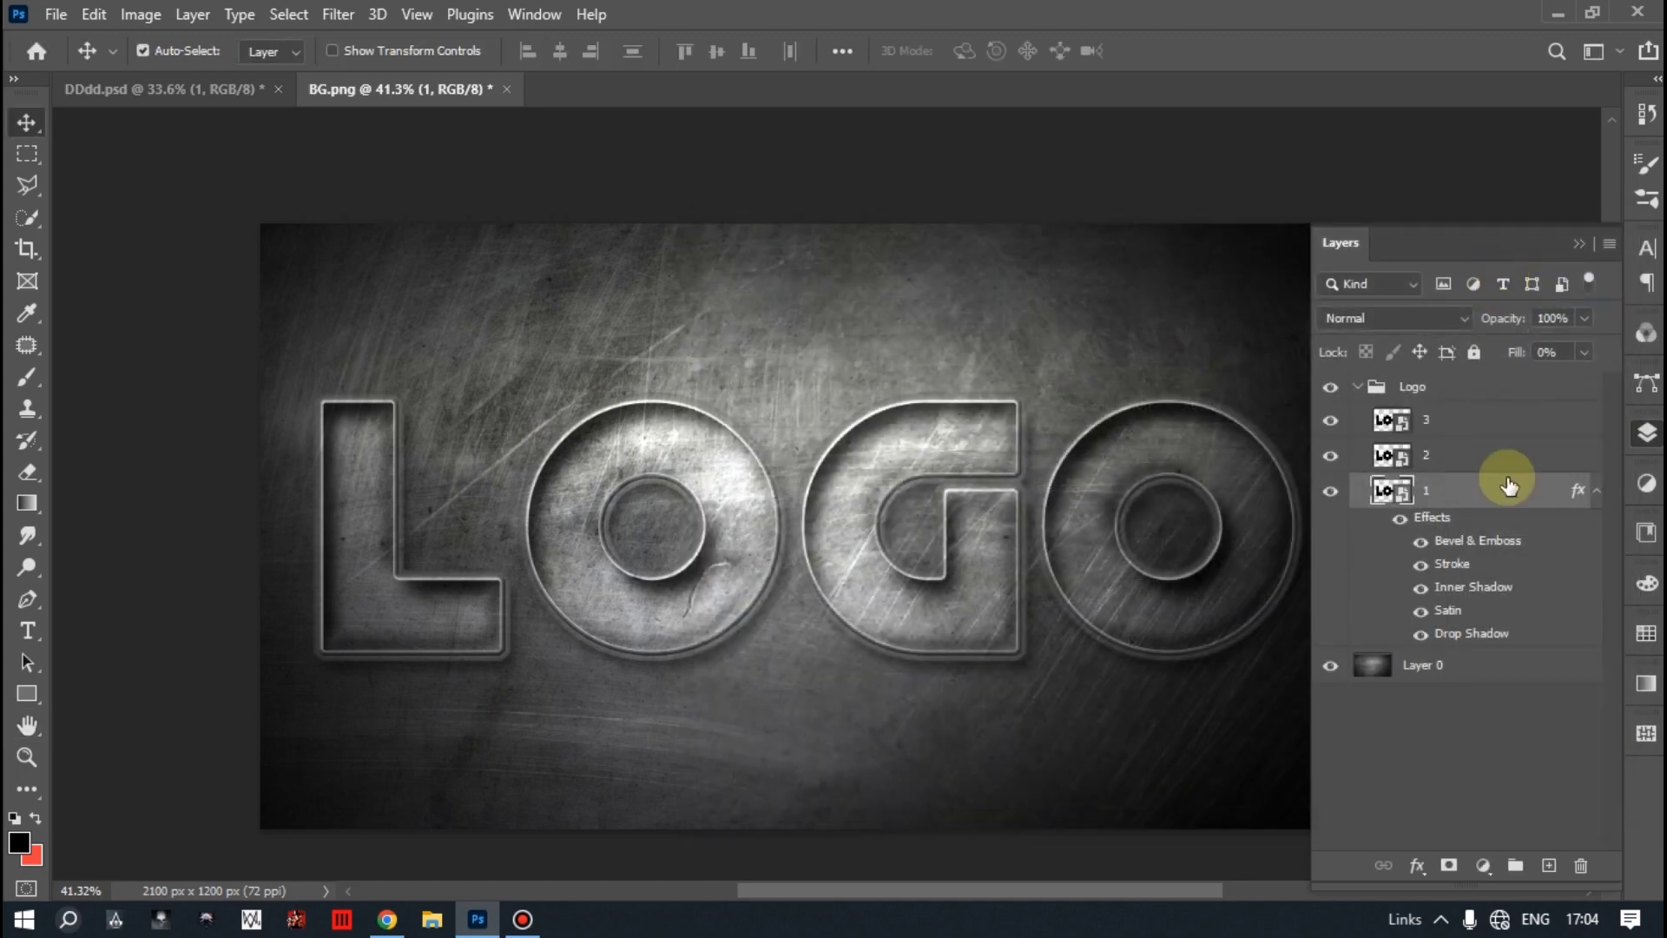
click(1411, 862)
click(1451, 707)
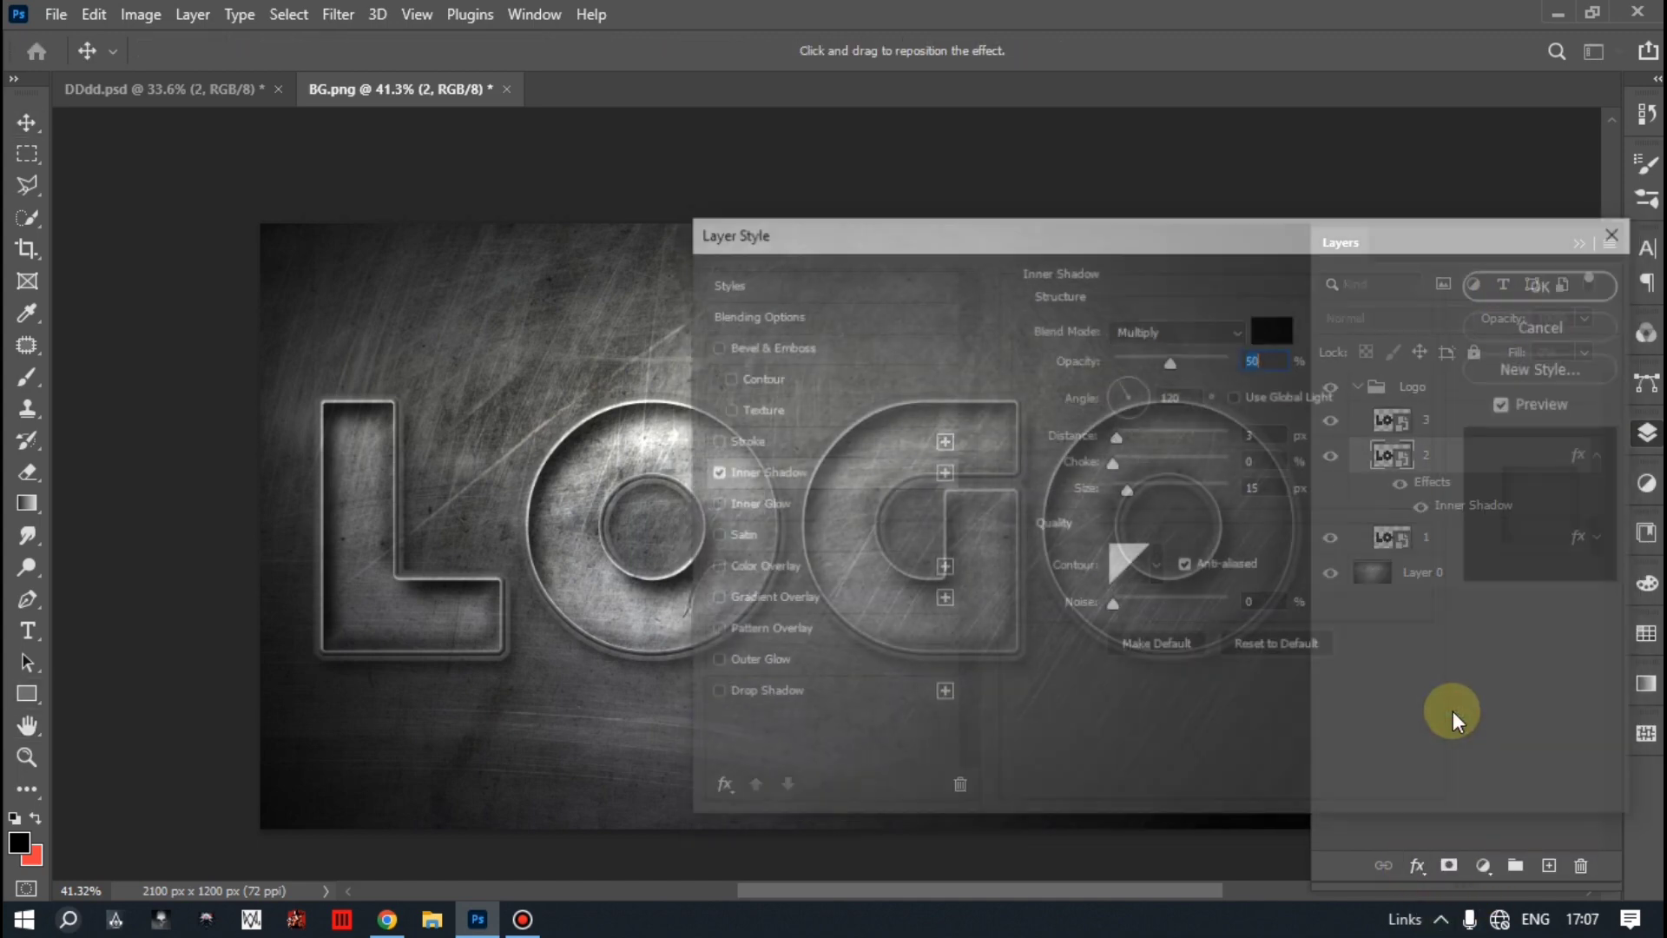
click(1266, 643)
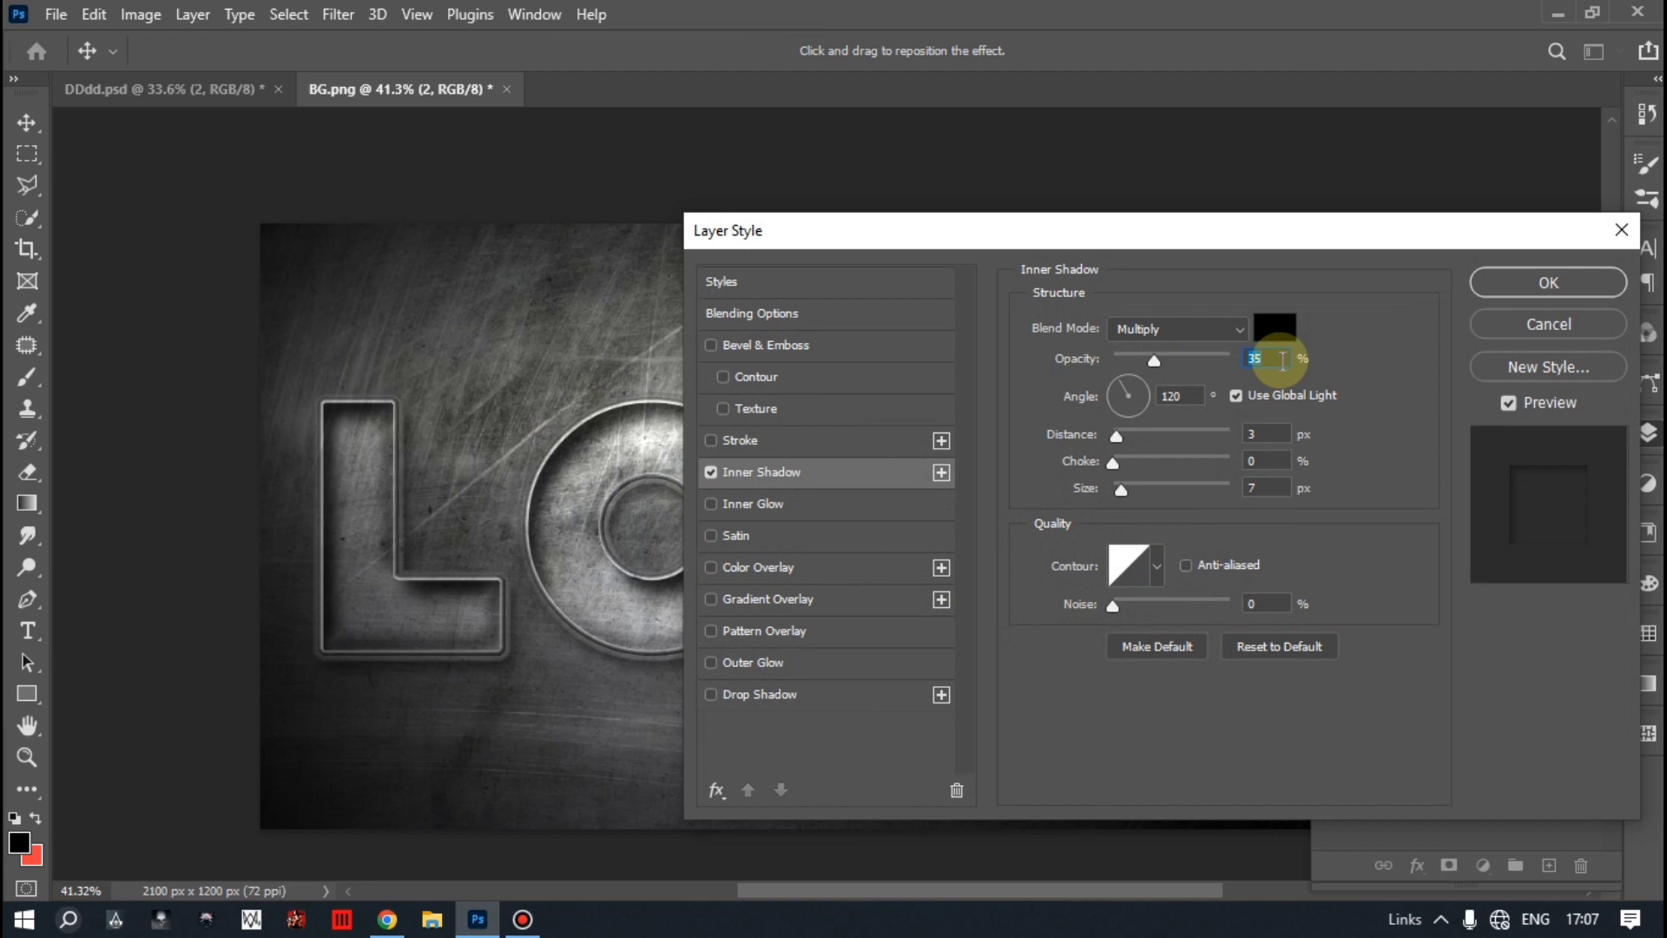
text(50)
click(1265, 487)
key(BackSpace)
text(15)
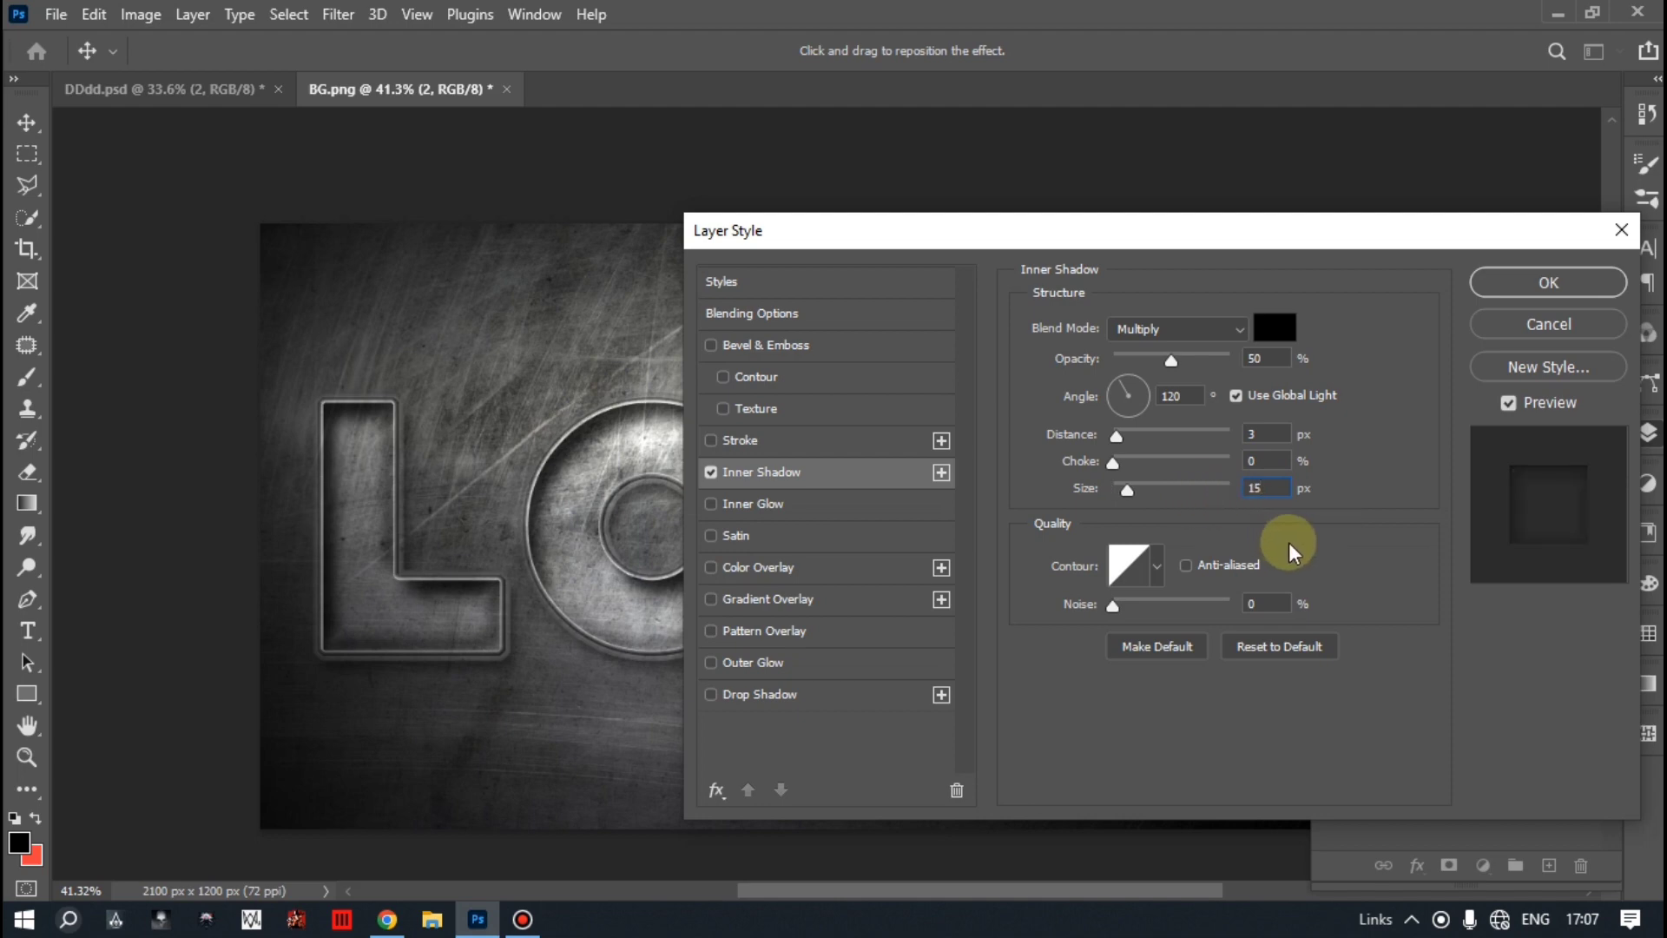
click(1186, 566)
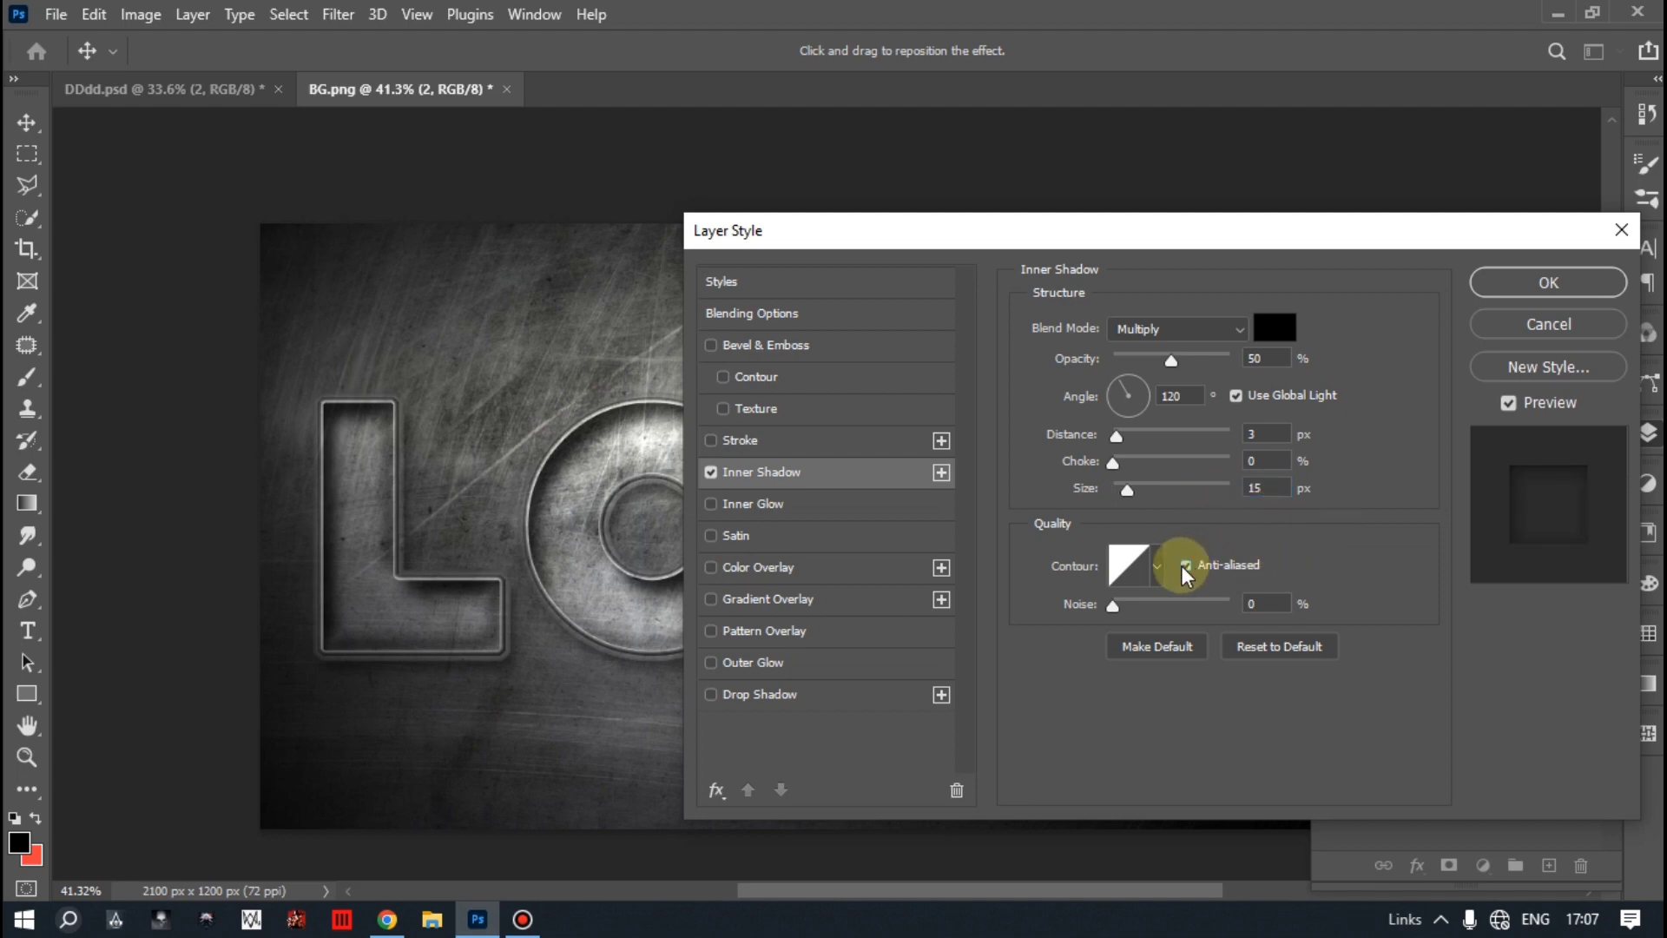
click(1236, 396)
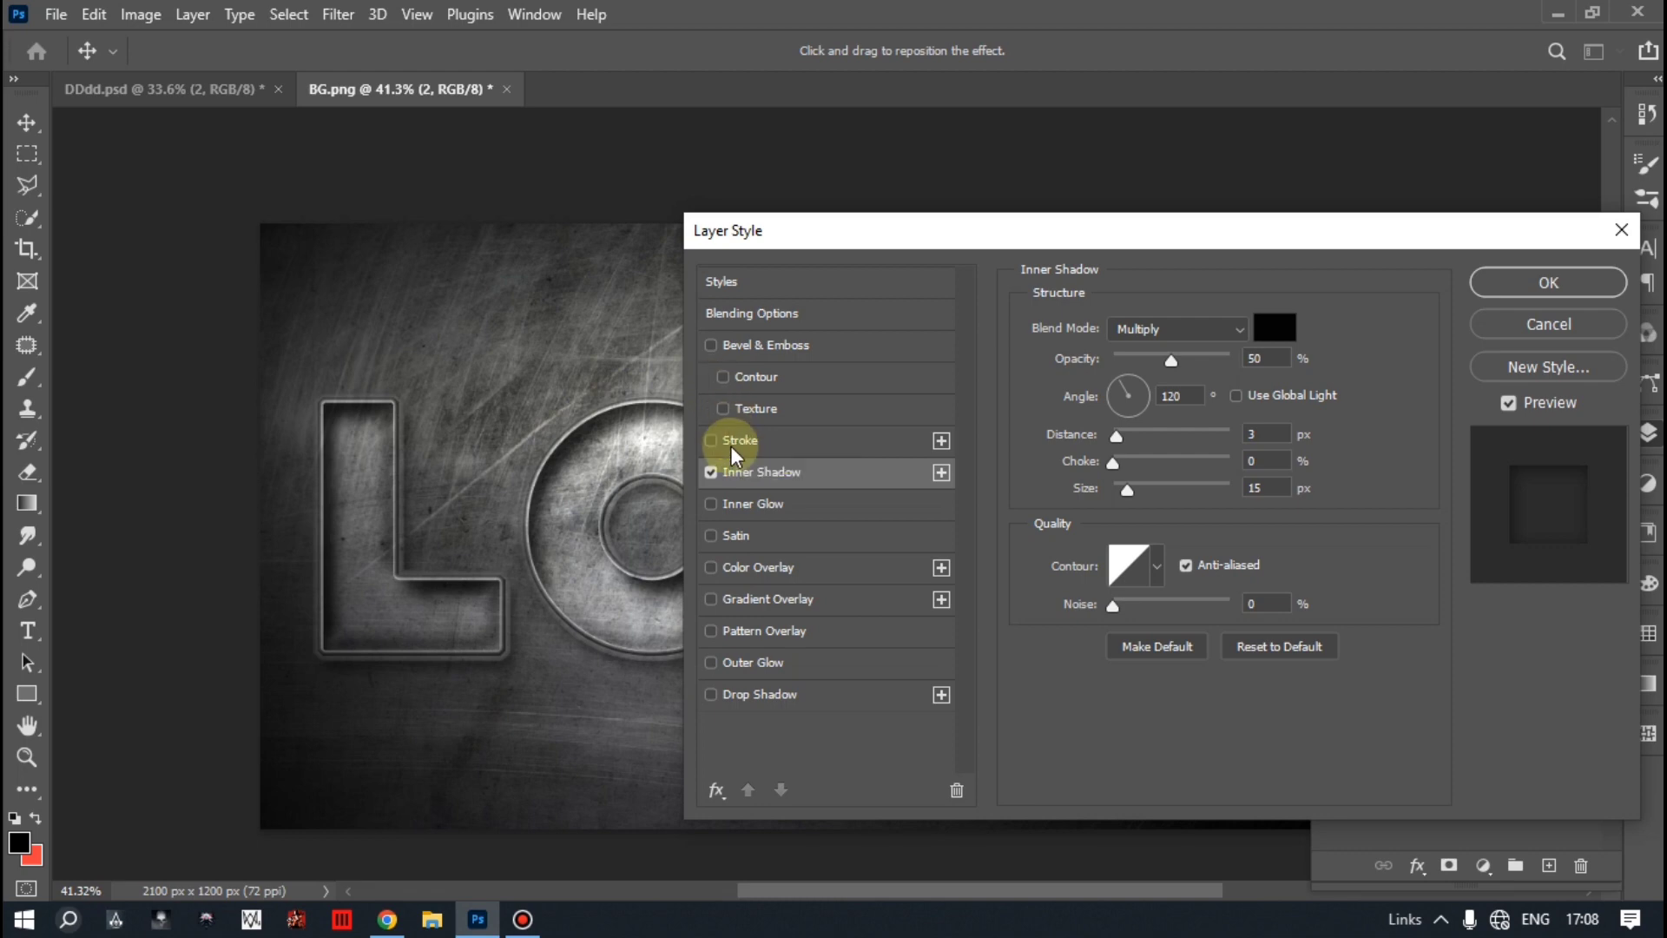
Add a 9 px outside stroke at 92% opacity with a gradient fill.
click(710, 440)
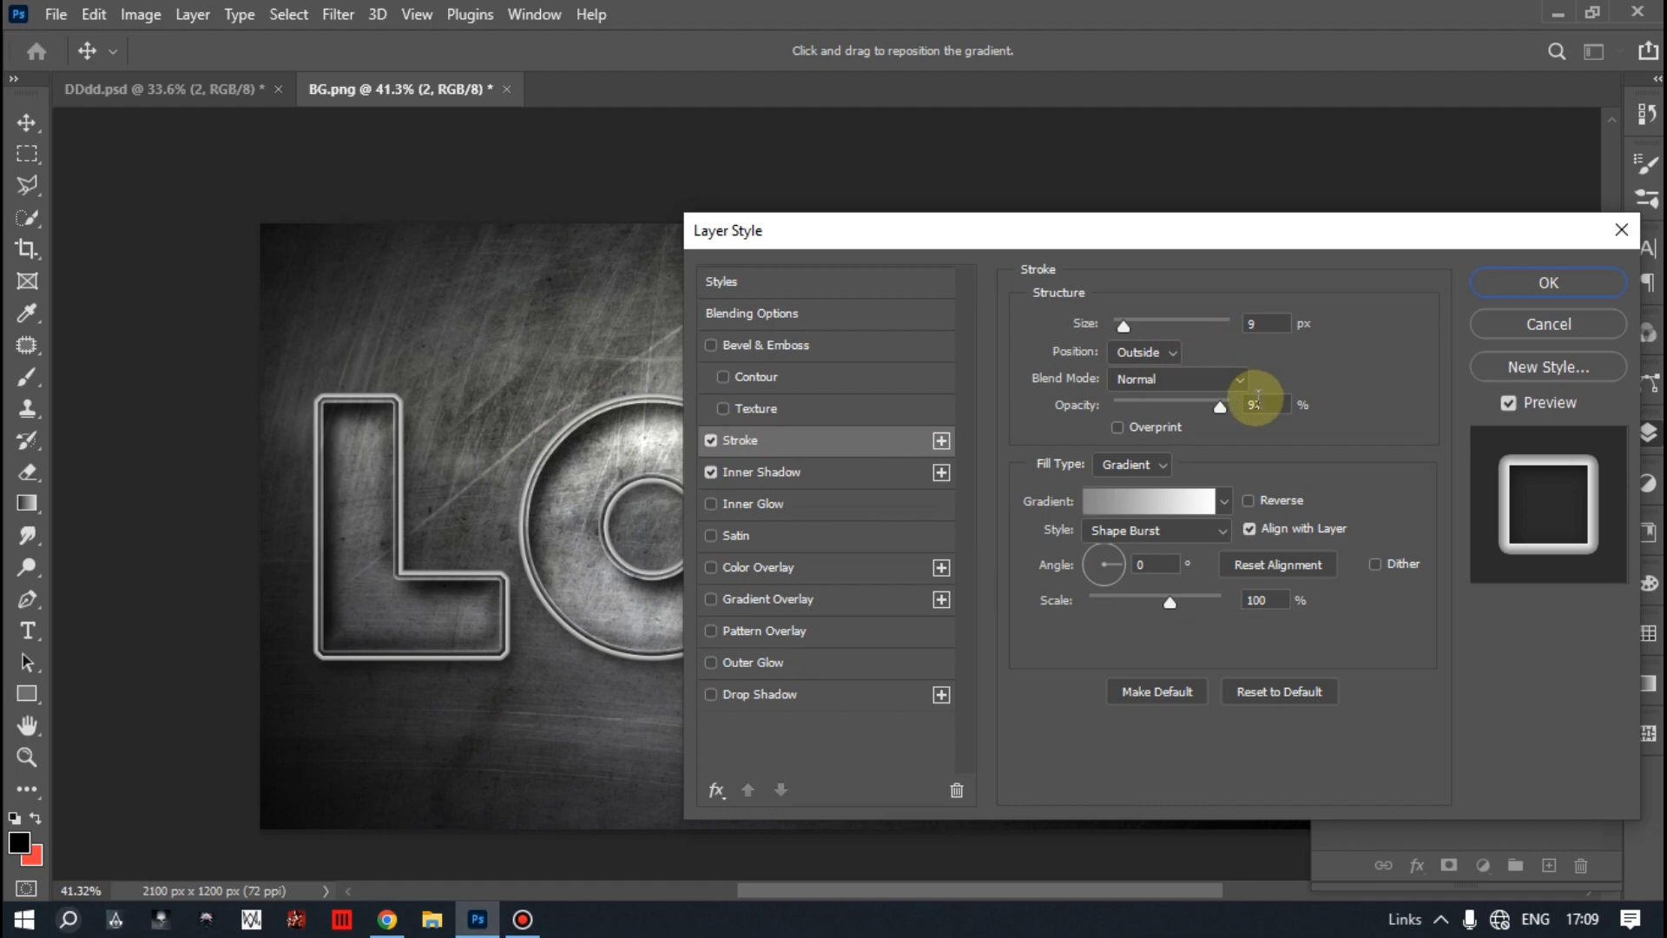
click(1295, 676)
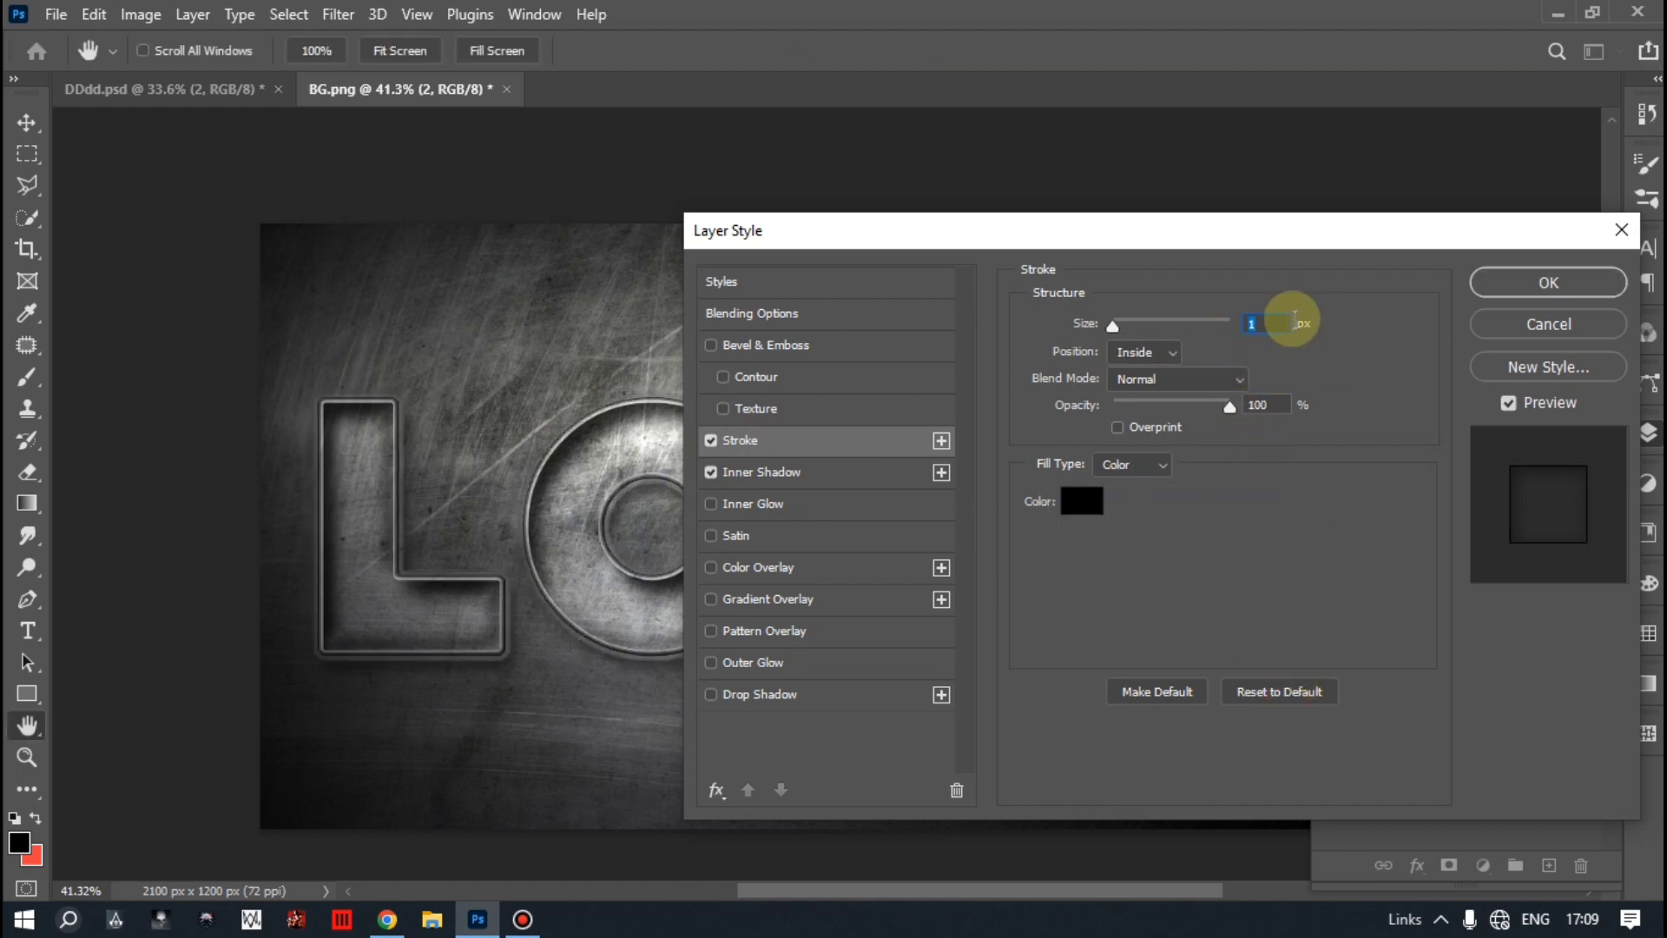
text(9)
click(1144, 352)
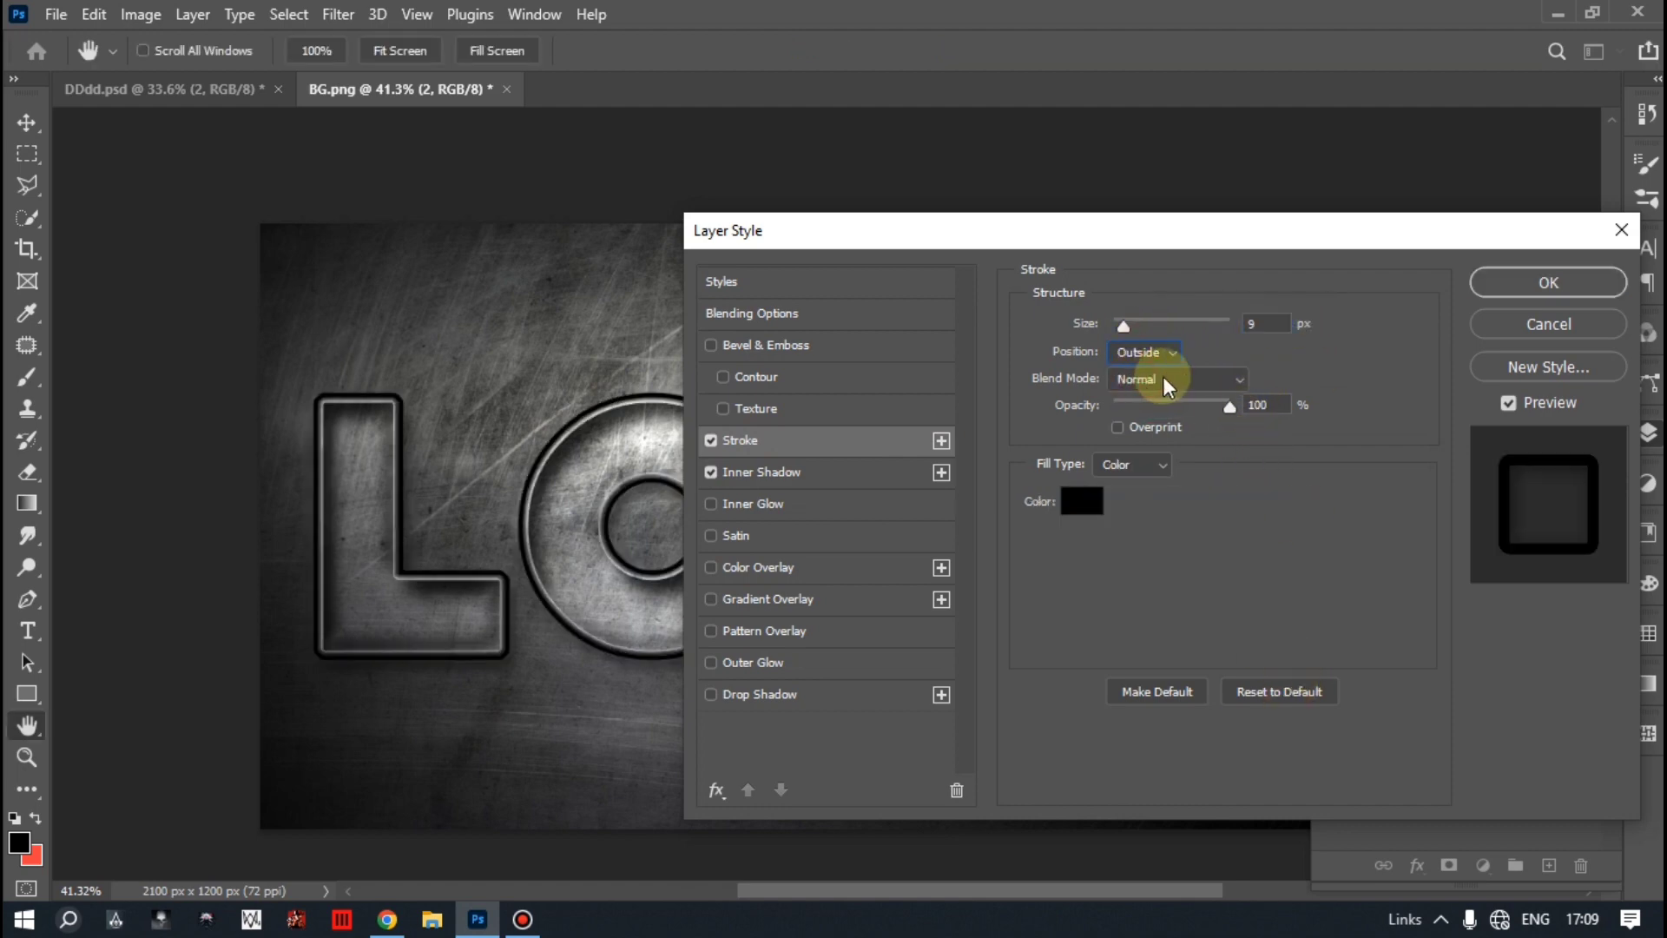
double_click(1263, 403)
text(59)
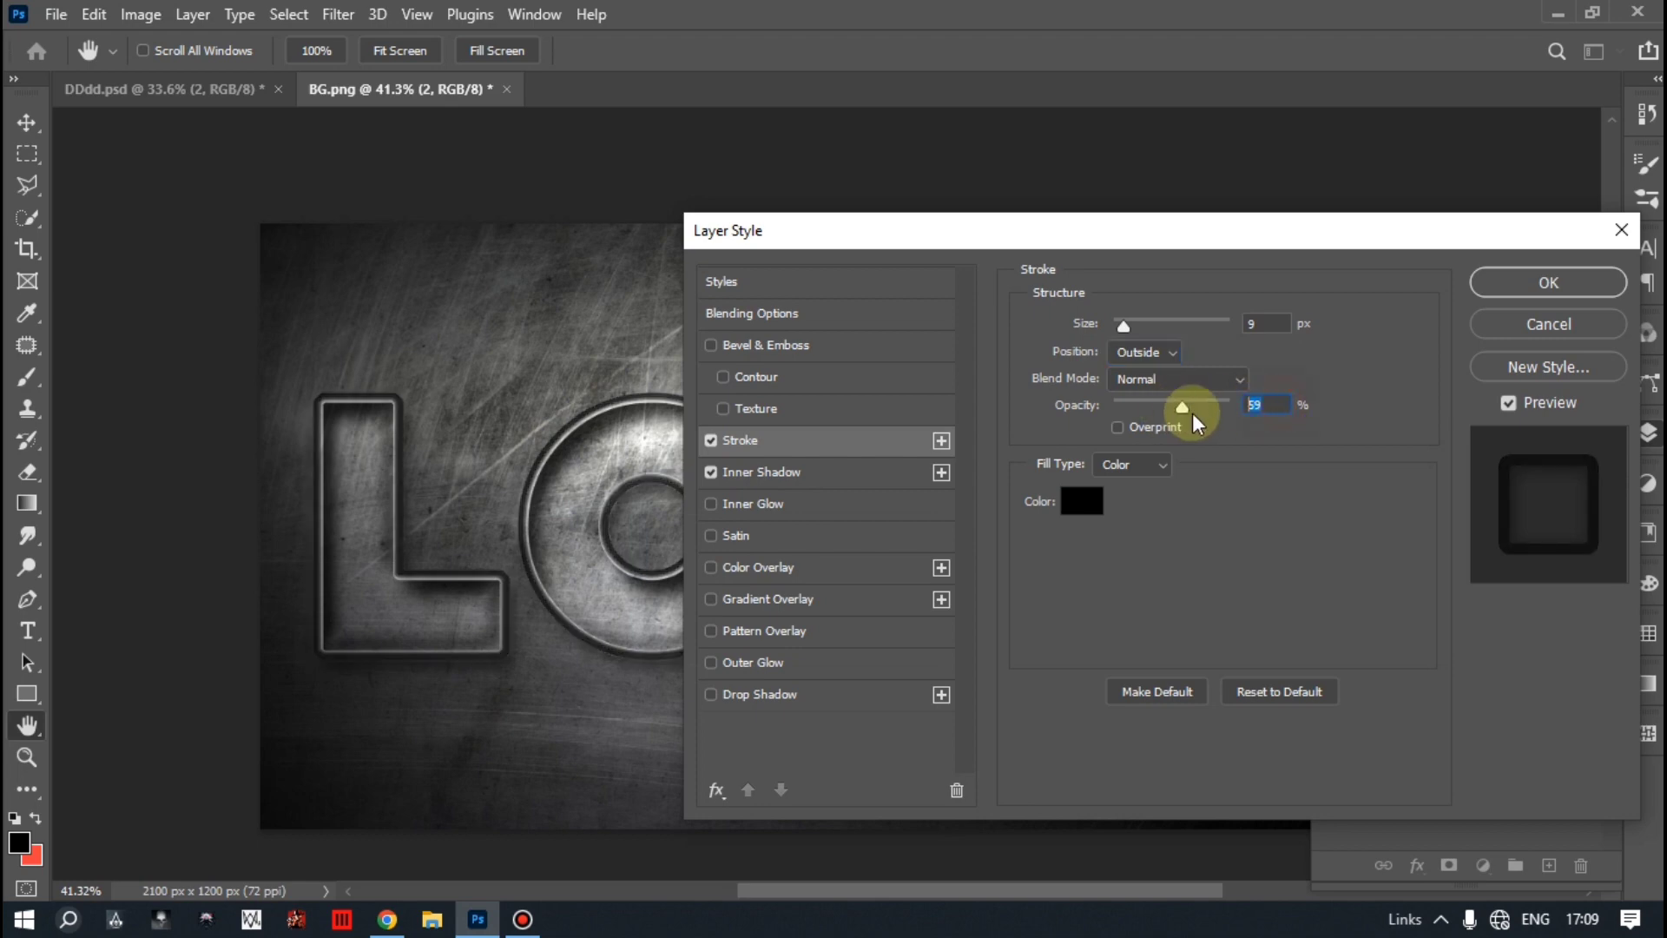
text(92)
click(1138, 469)
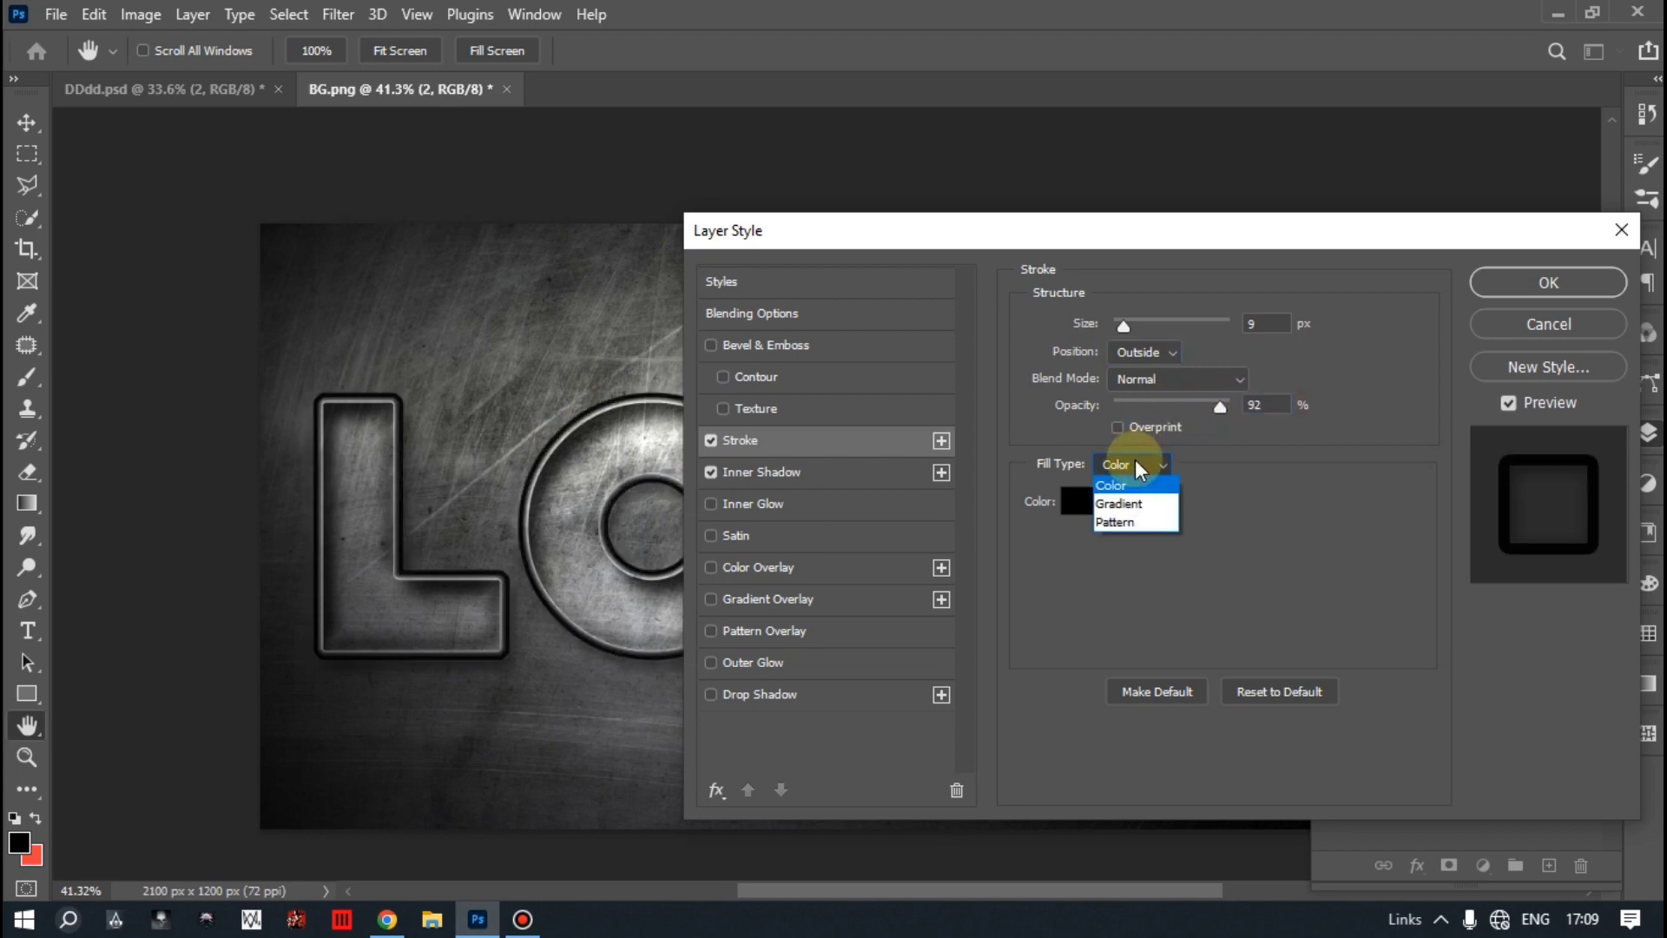
click(1120, 493)
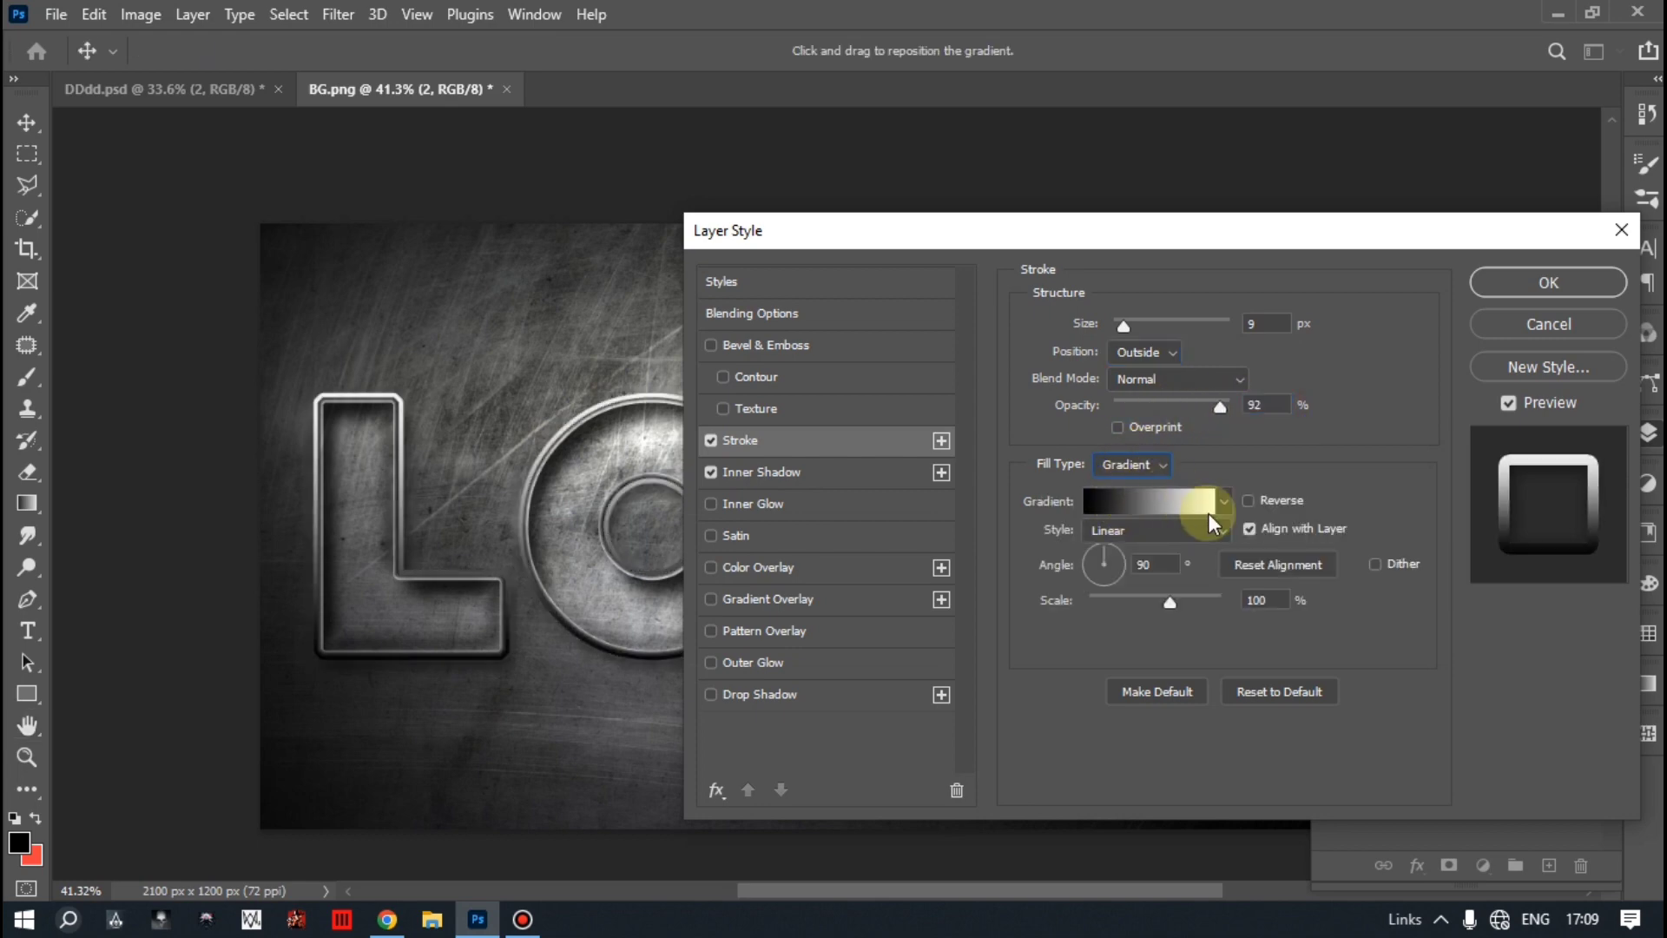
Set the stroke gradient's left stop to 868686, style Shape Burst, angle 0°.
click(1226, 502)
click(1146, 501)
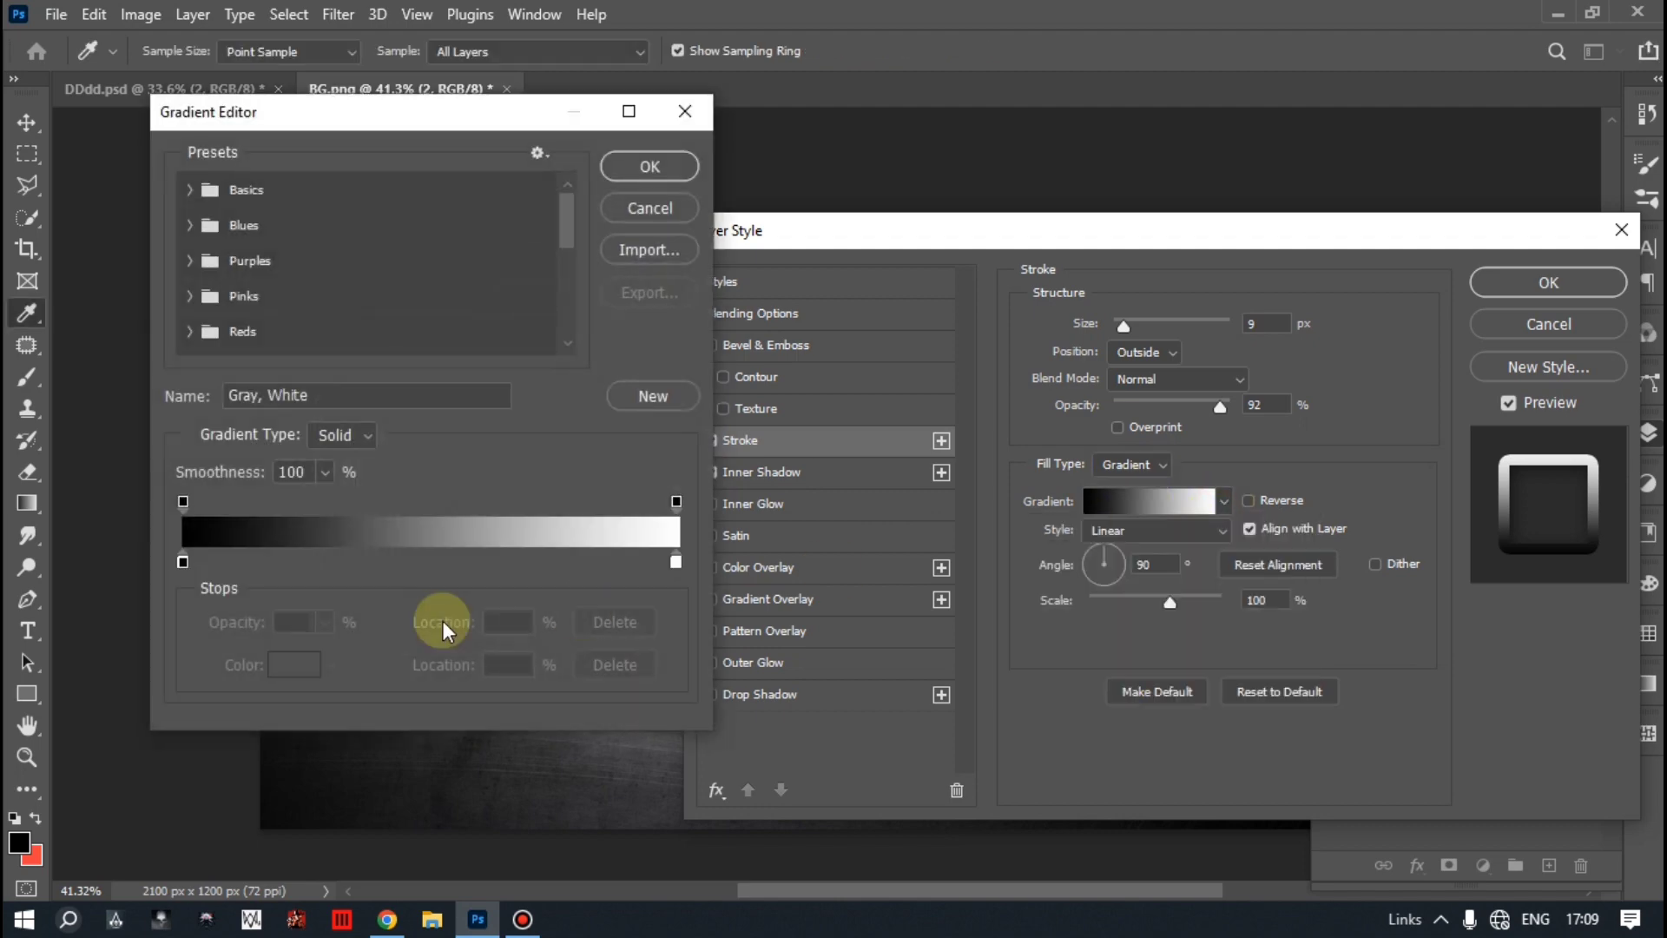
click(183, 563)
click(294, 664)
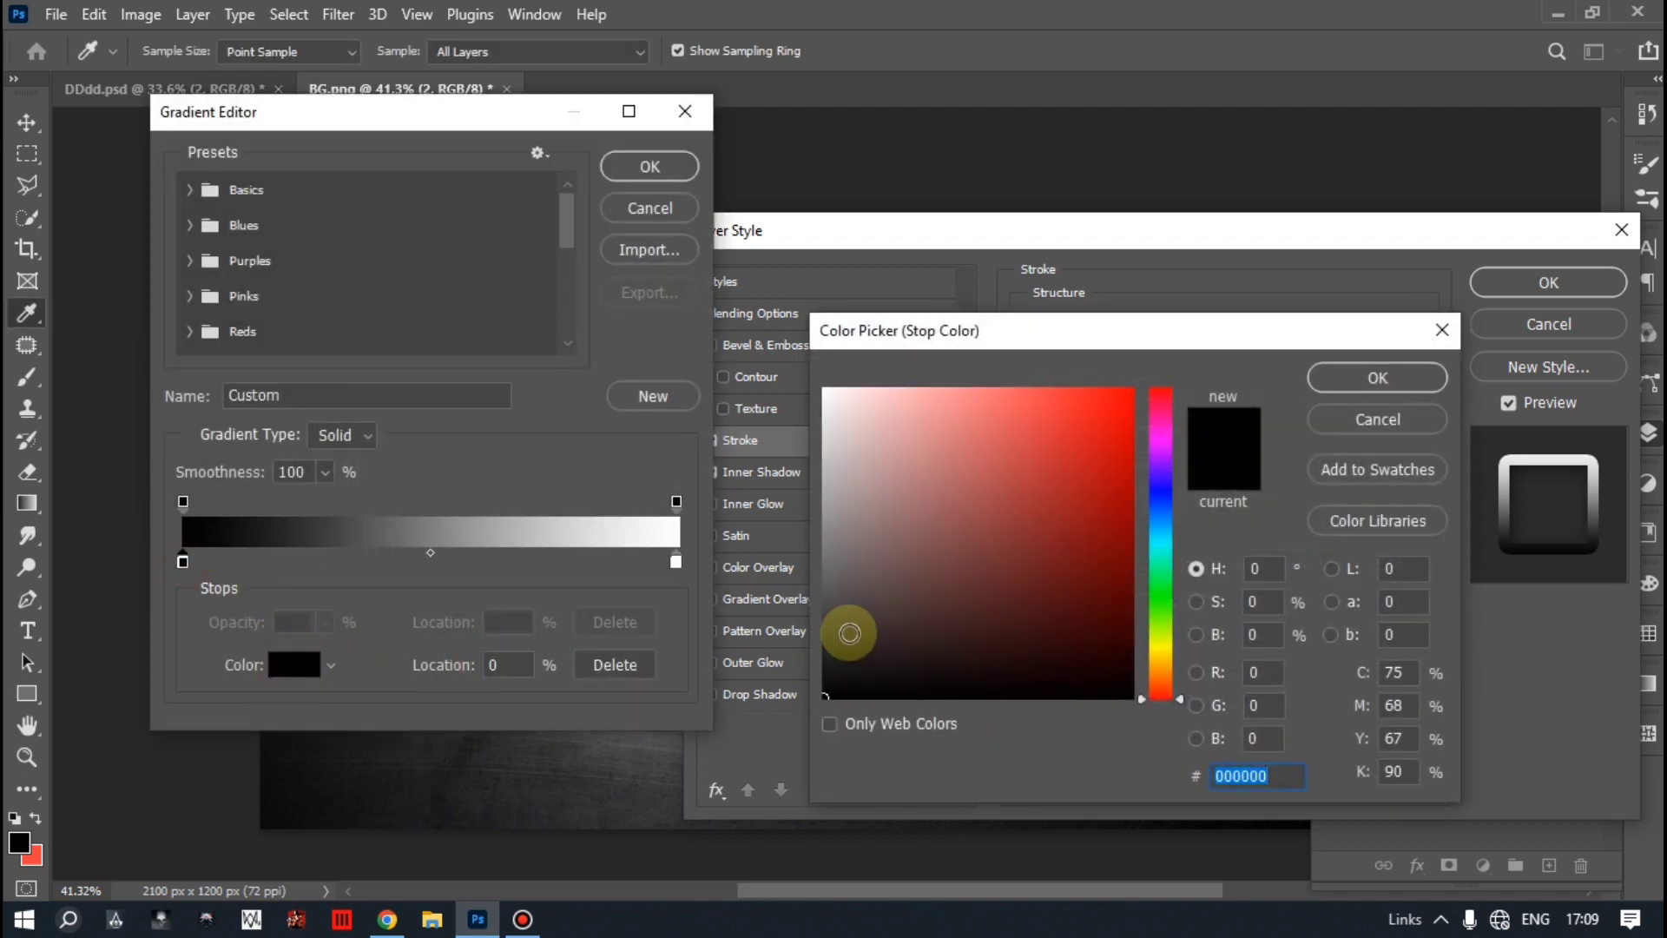
text(868686)
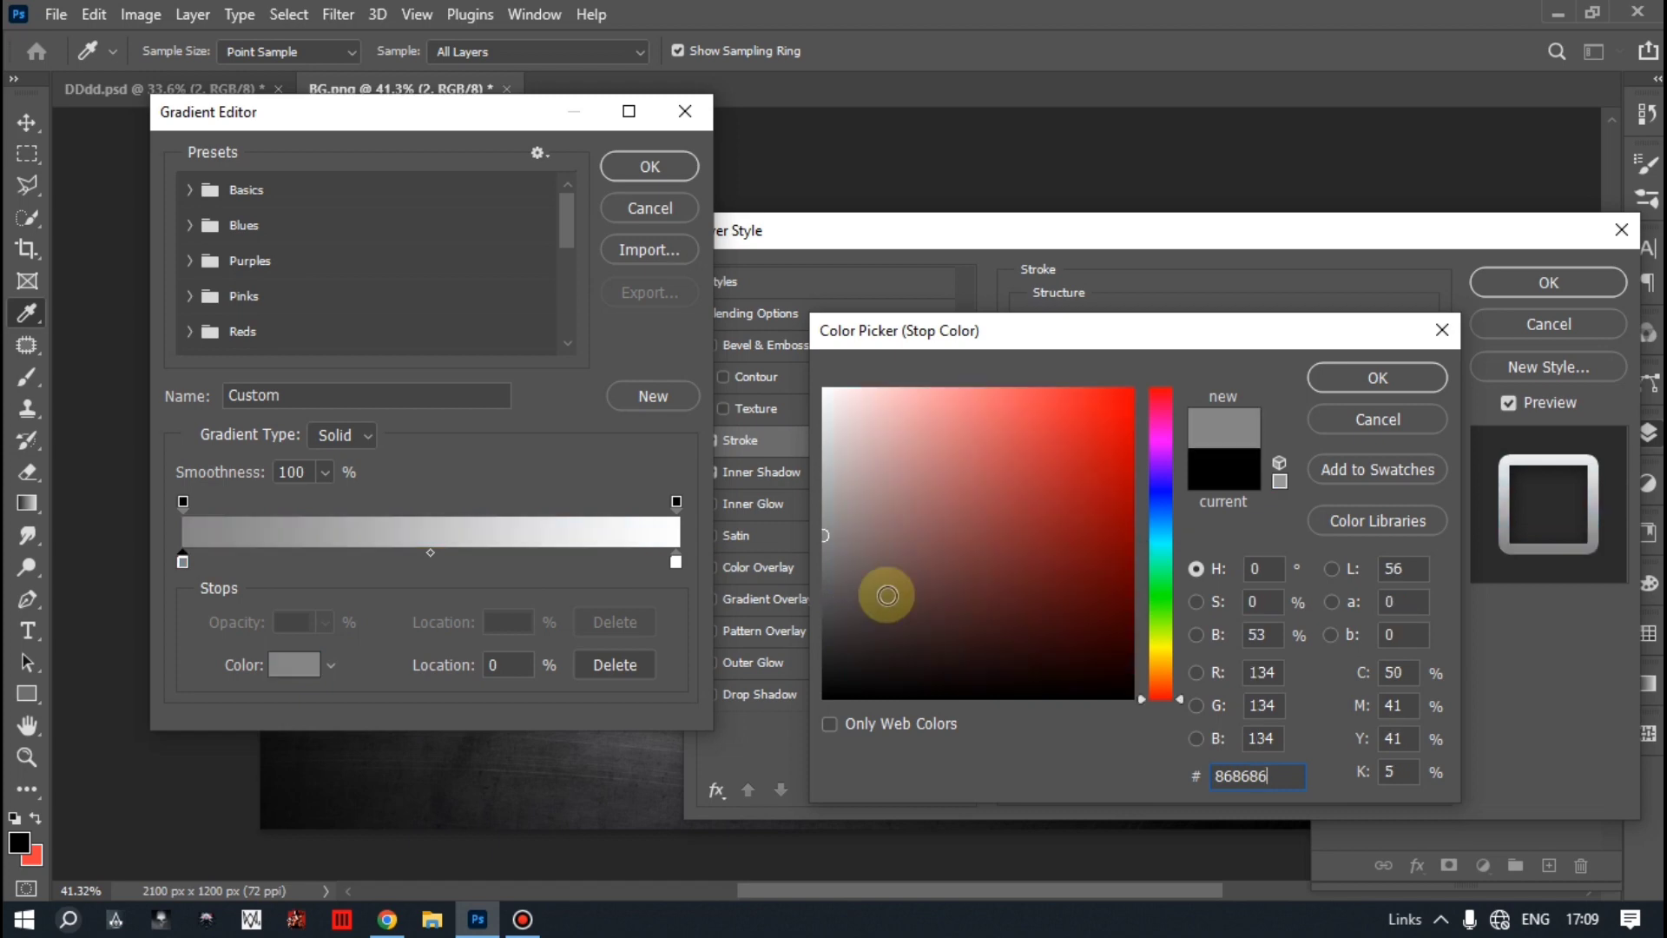
click(1383, 379)
click(649, 166)
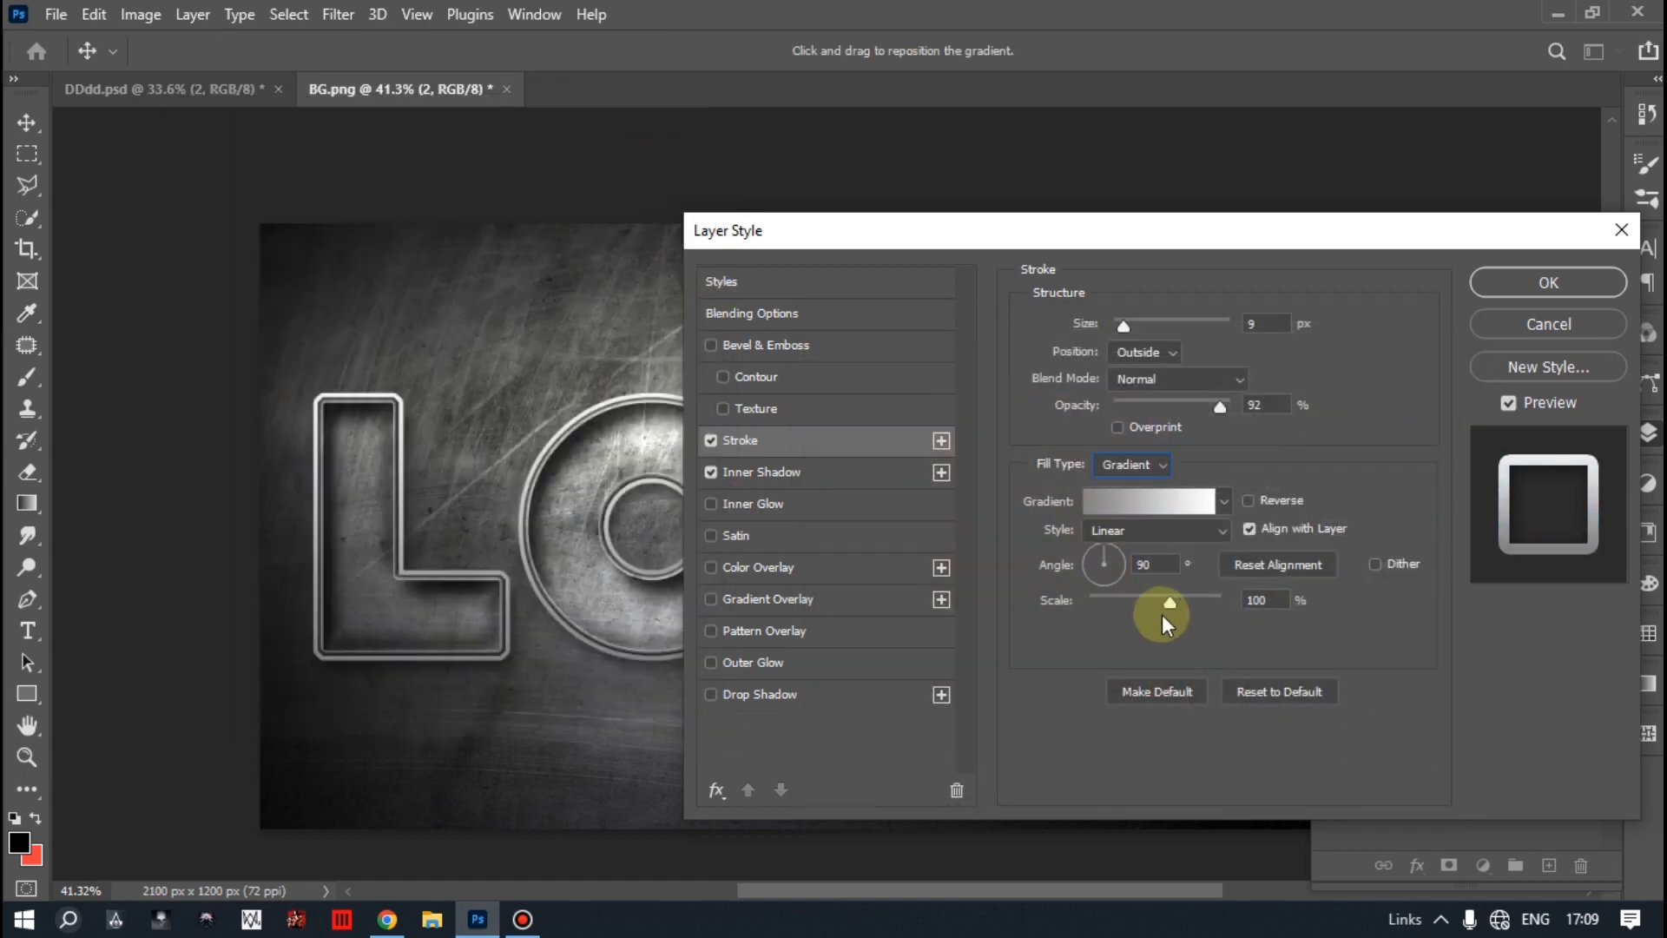
click(1145, 530)
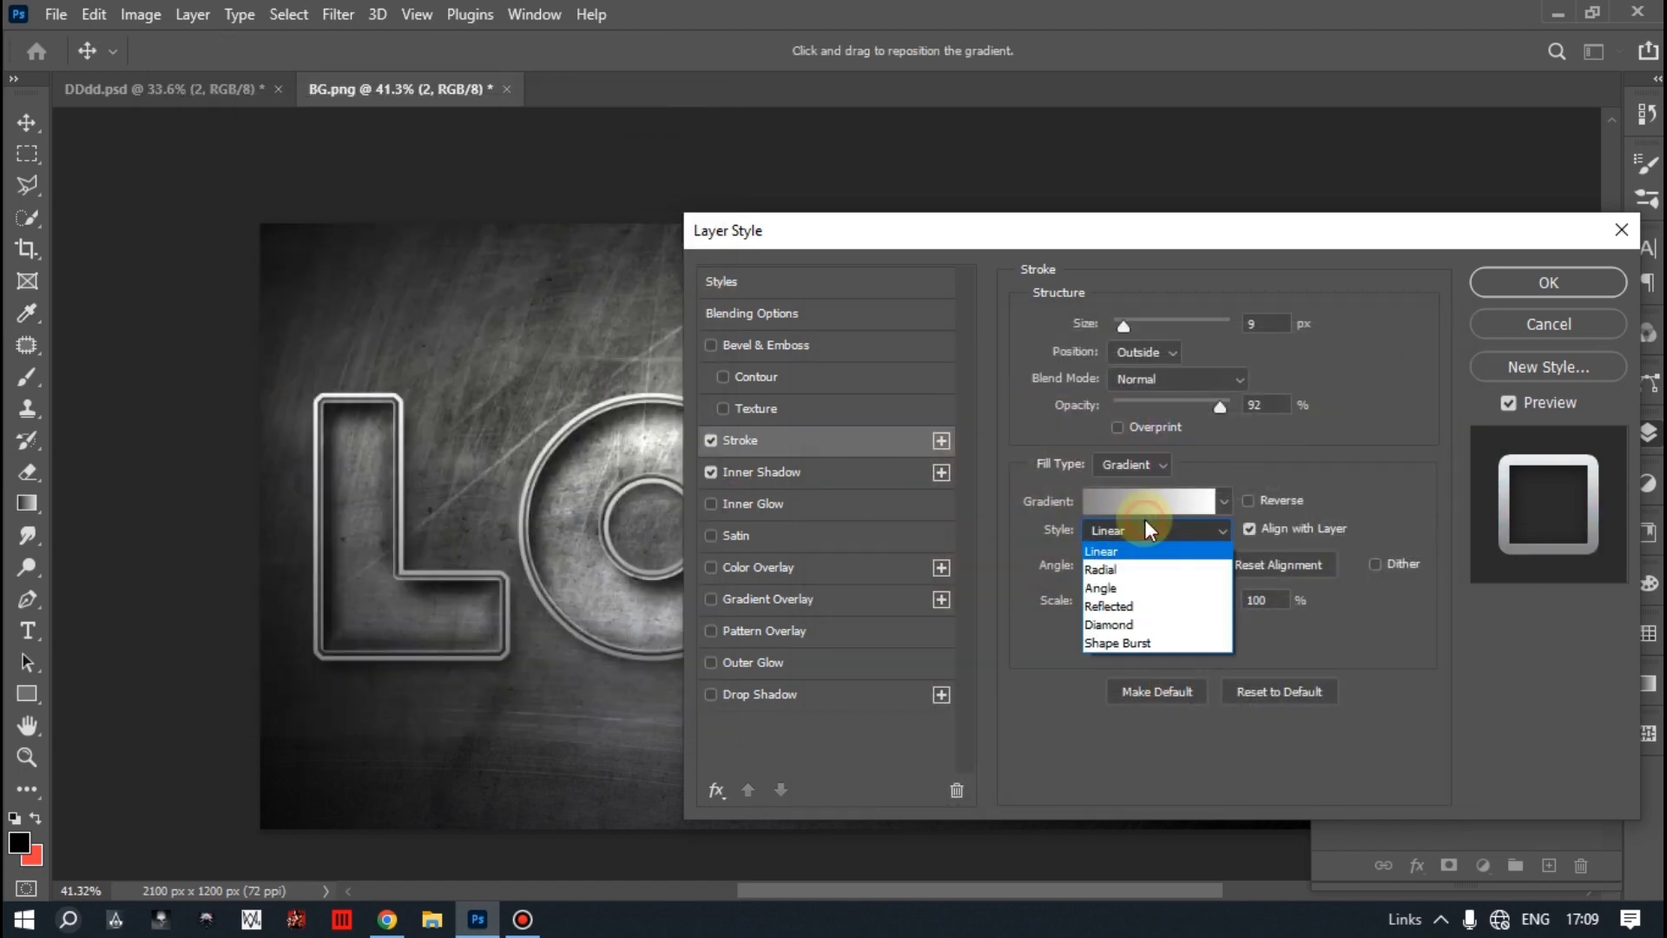
click(1120, 634)
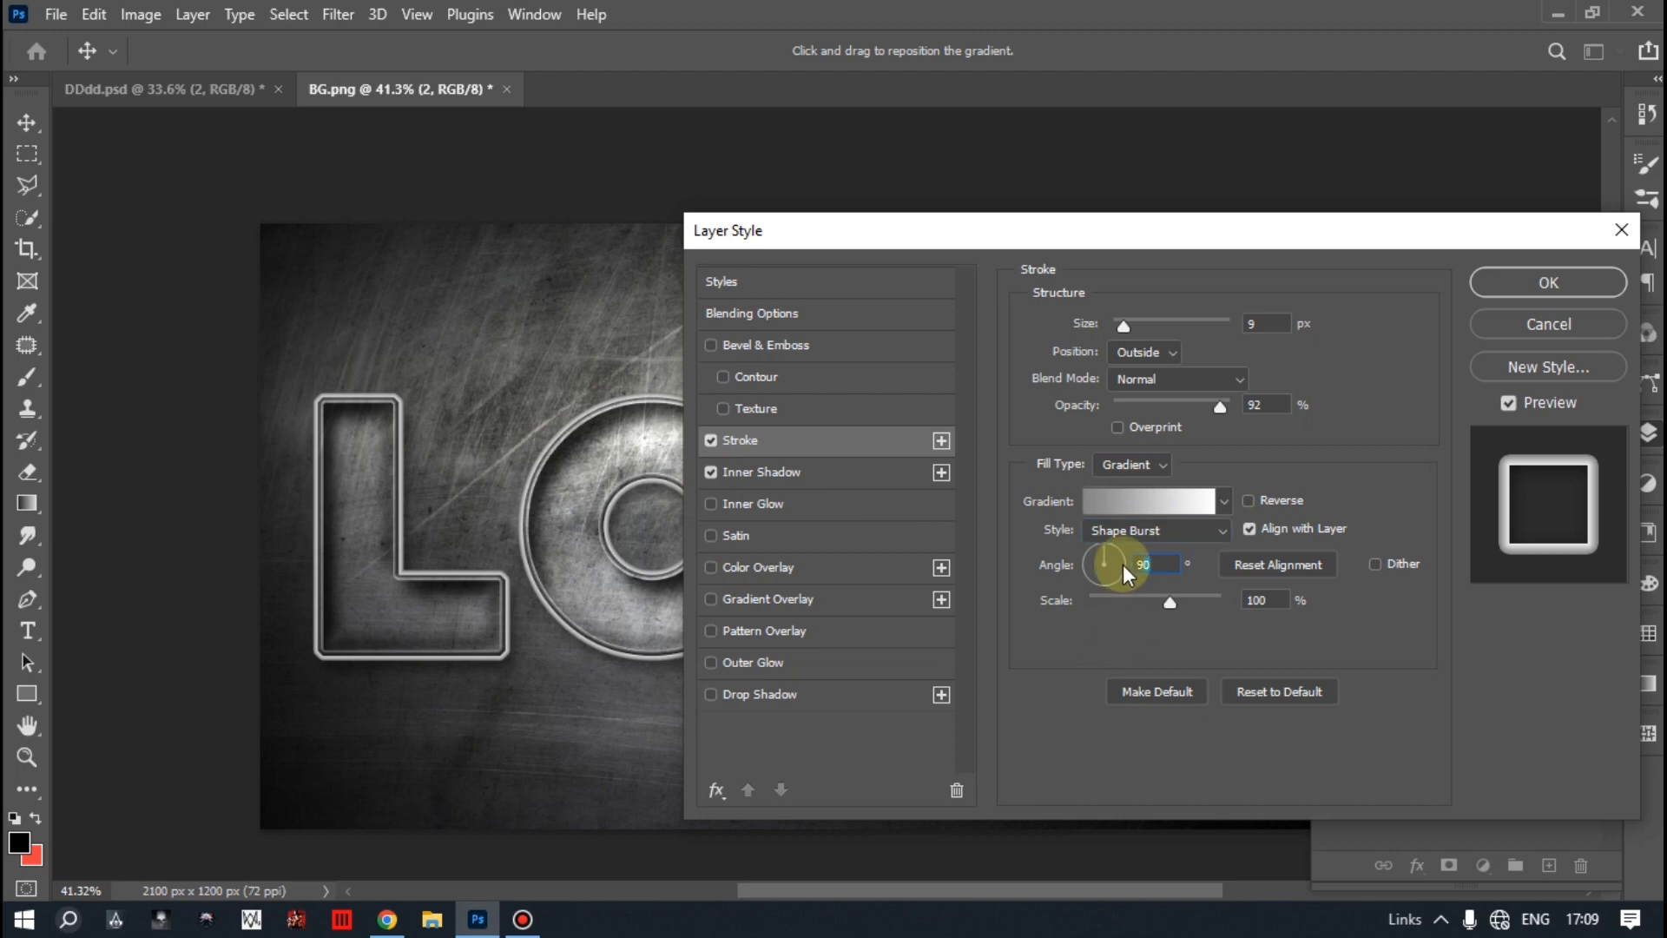
text(0)
Reset layer 2's Bevel & Emboss to a Stroke Emboss with depth 75 and size 18.
click(722, 349)
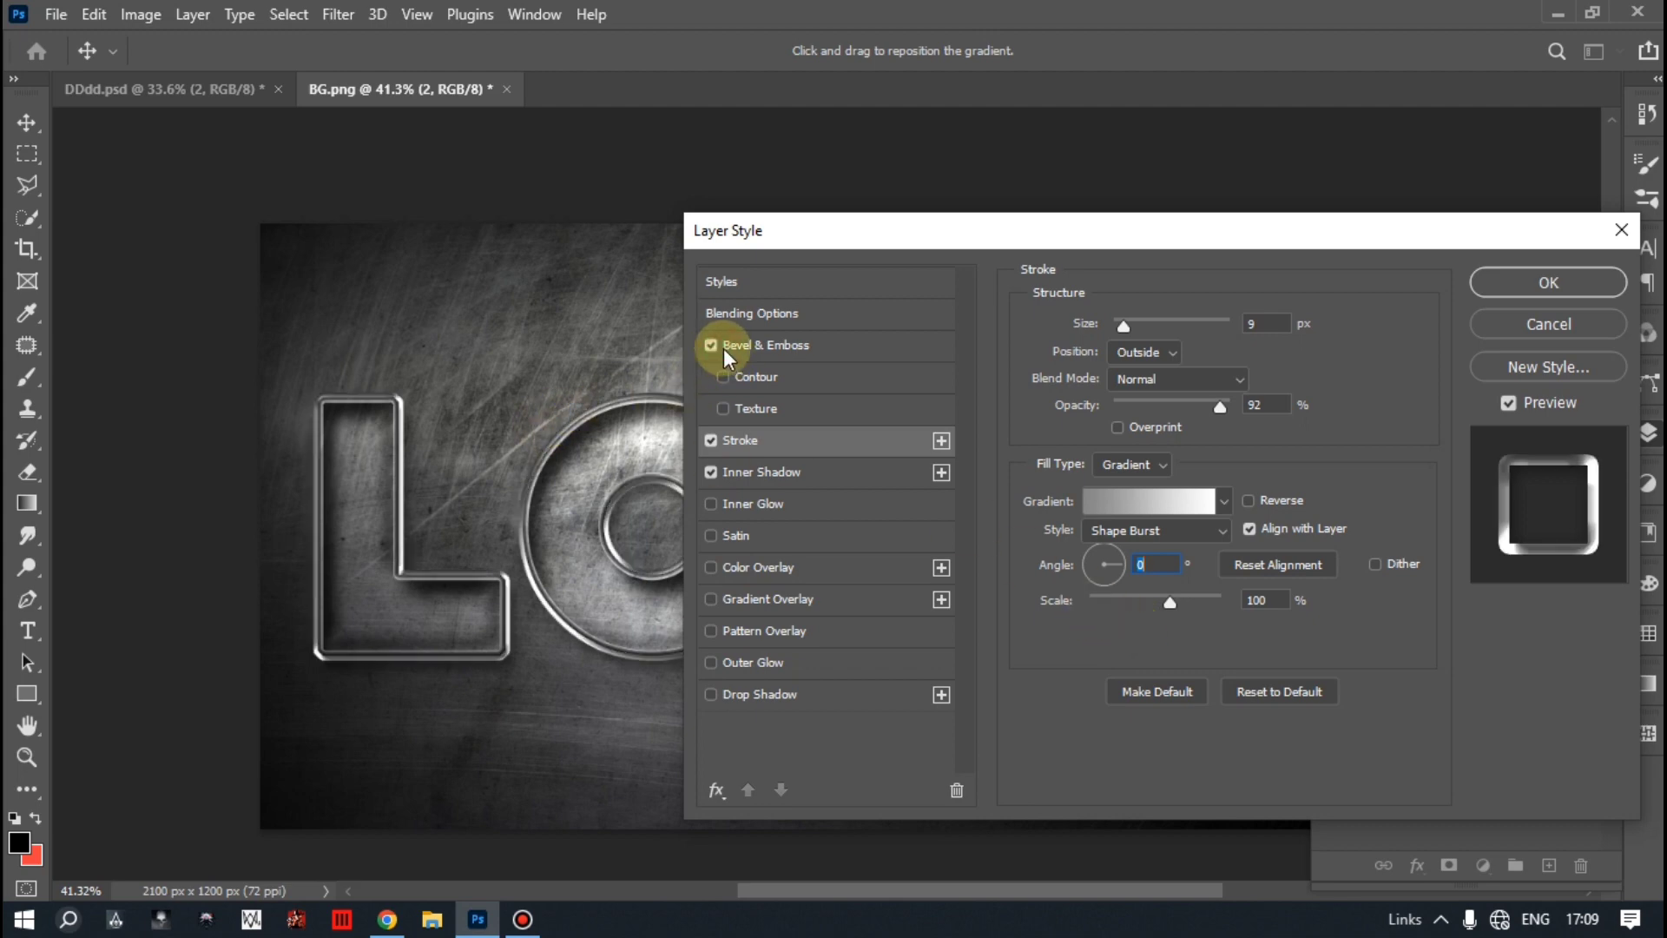
click(1264, 782)
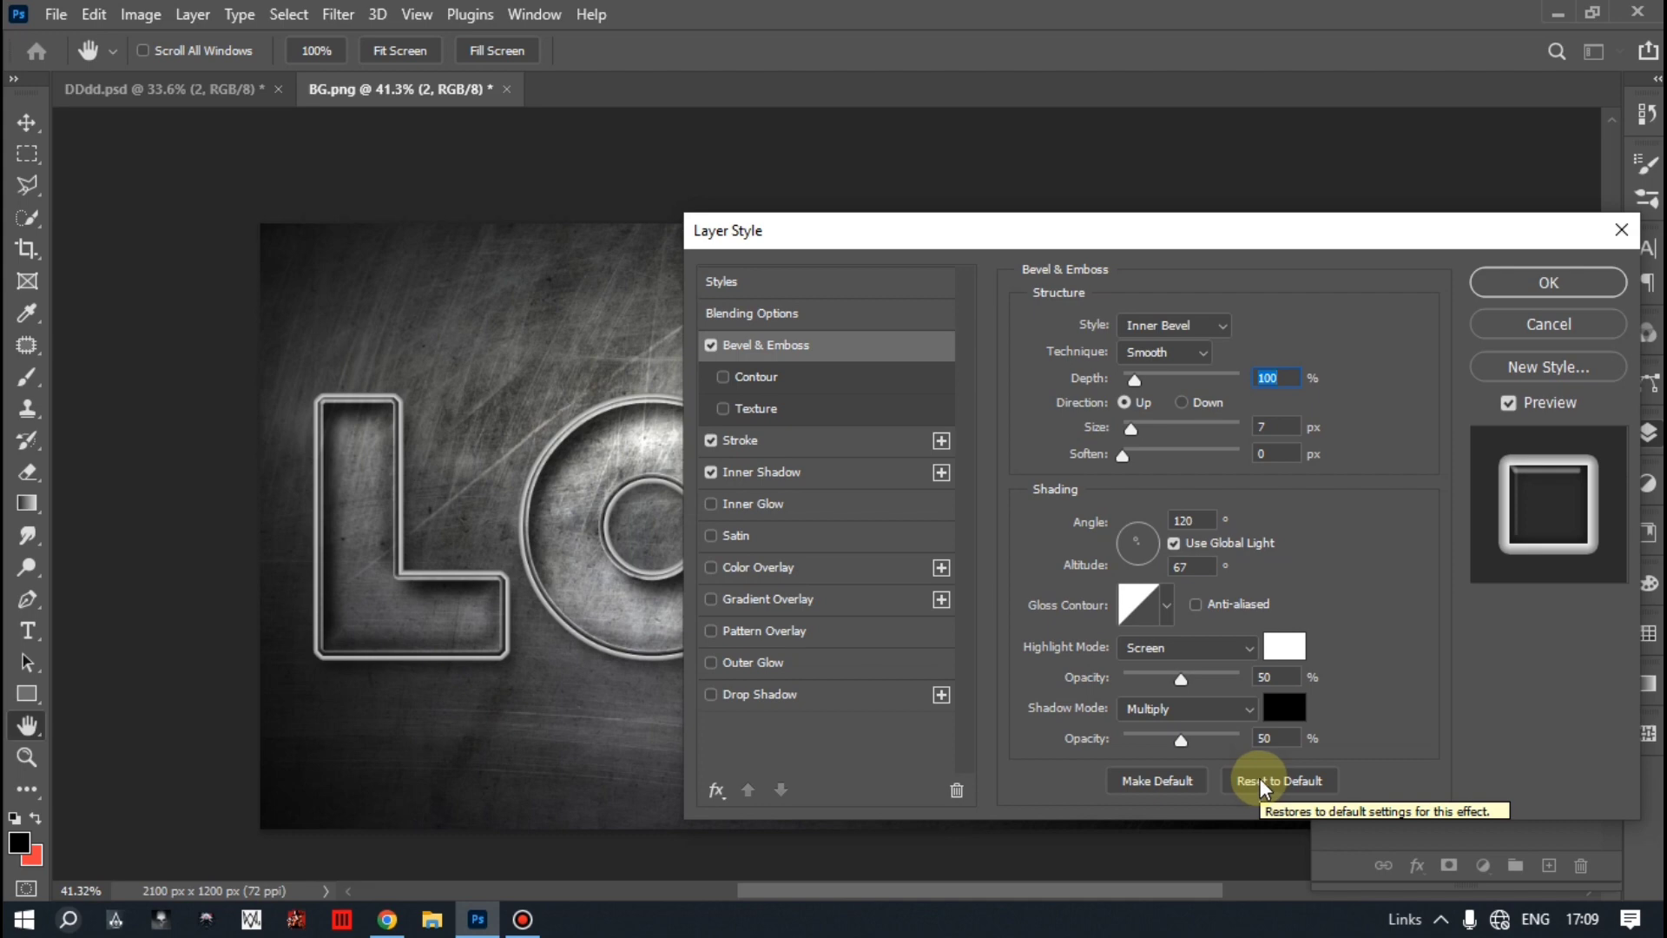
click(1172, 324)
click(1152, 426)
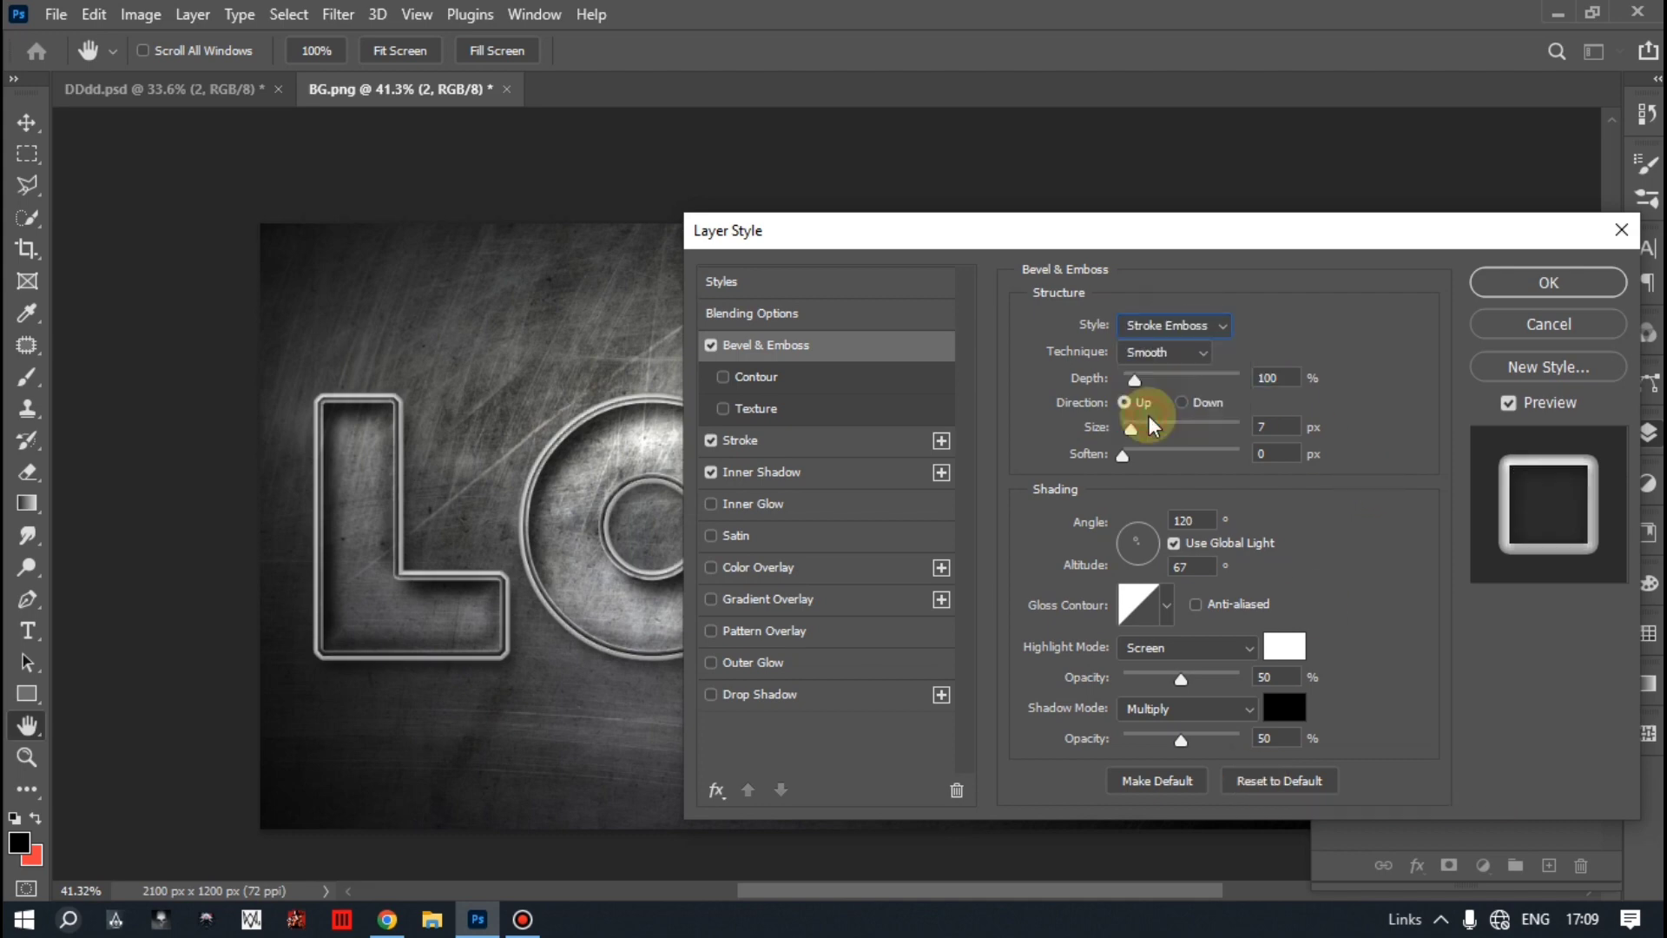
double_click(1280, 377)
text(10)
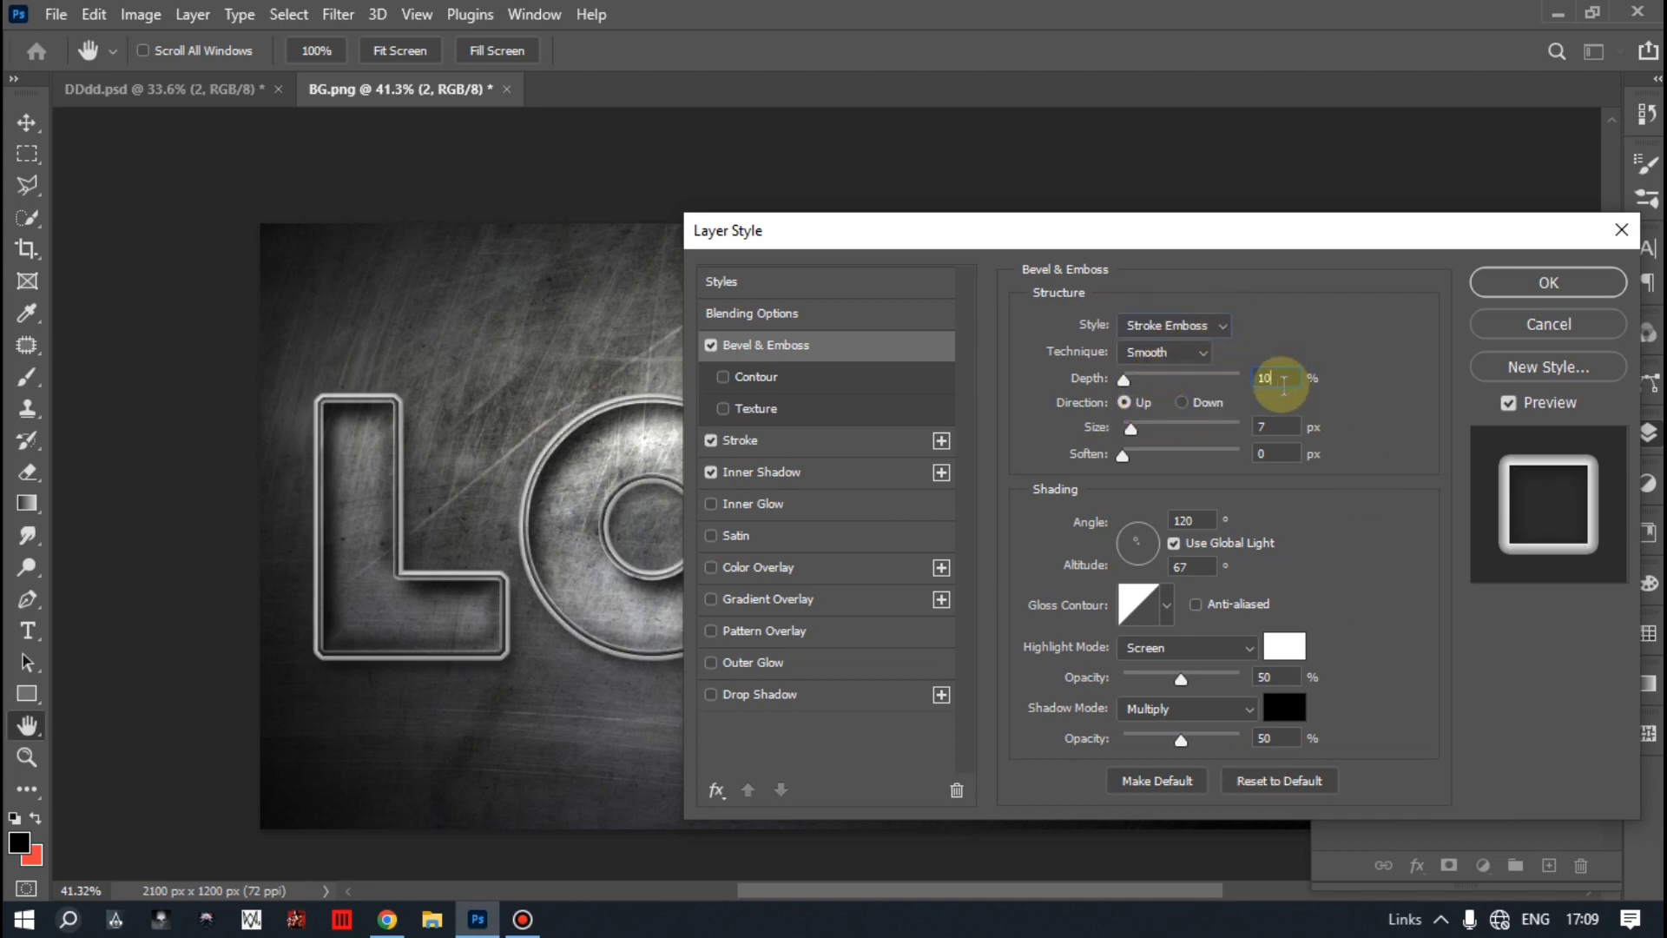
key(BackSpace)
key(BackSpace)
text(75)
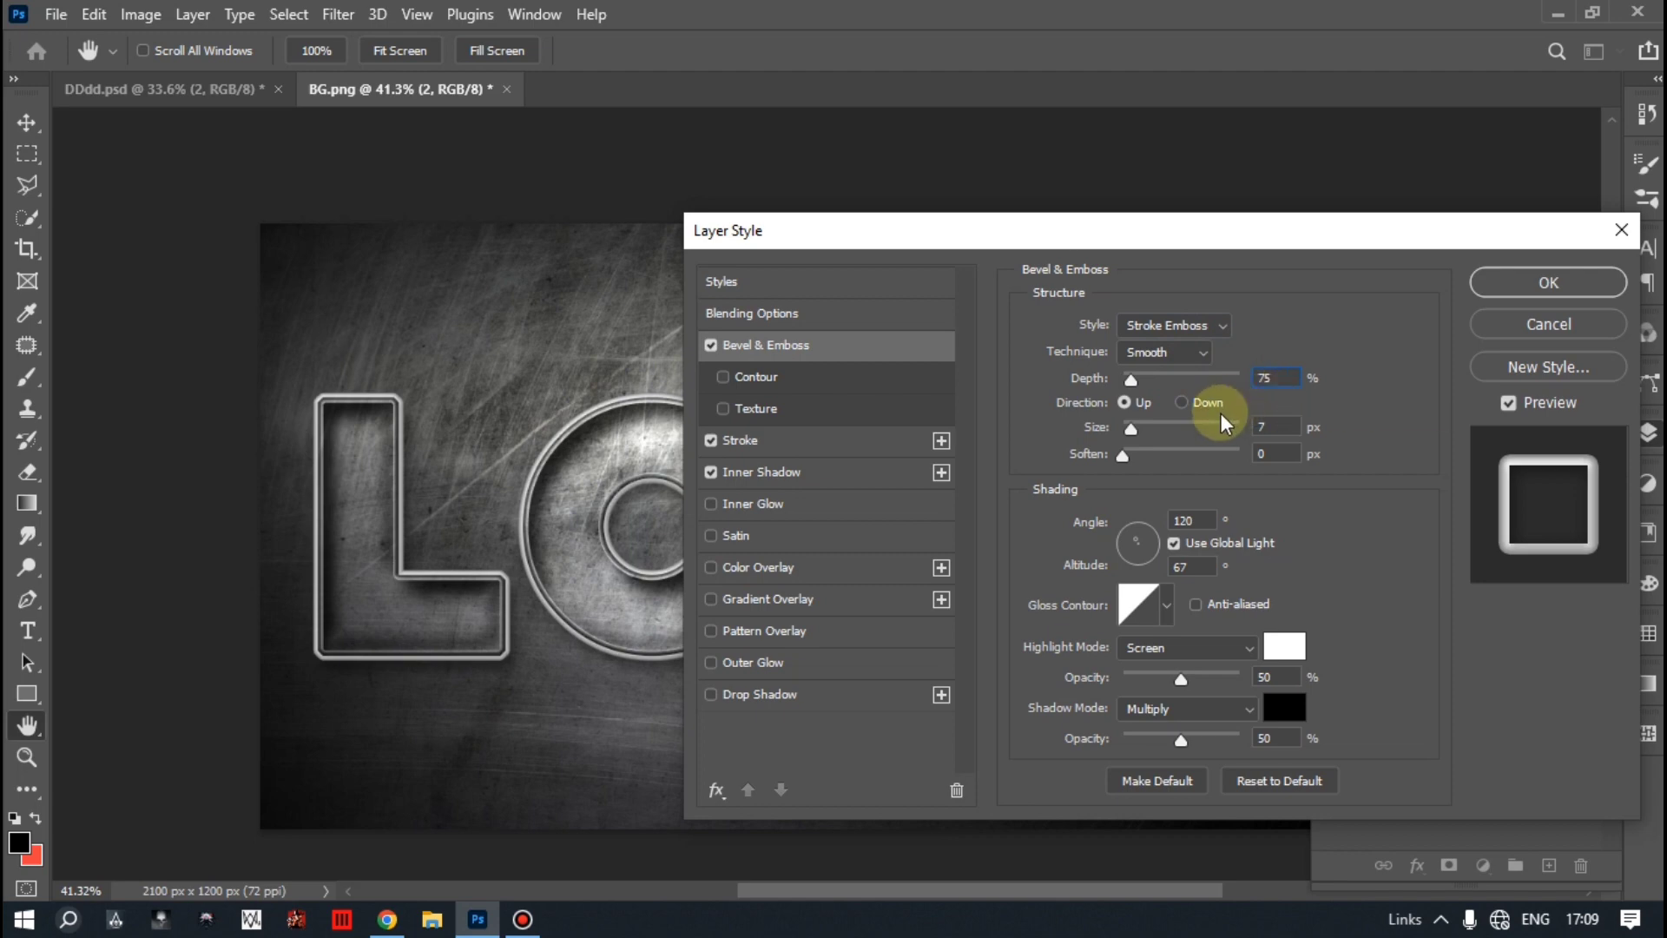
double_click(1265, 426)
text(18)
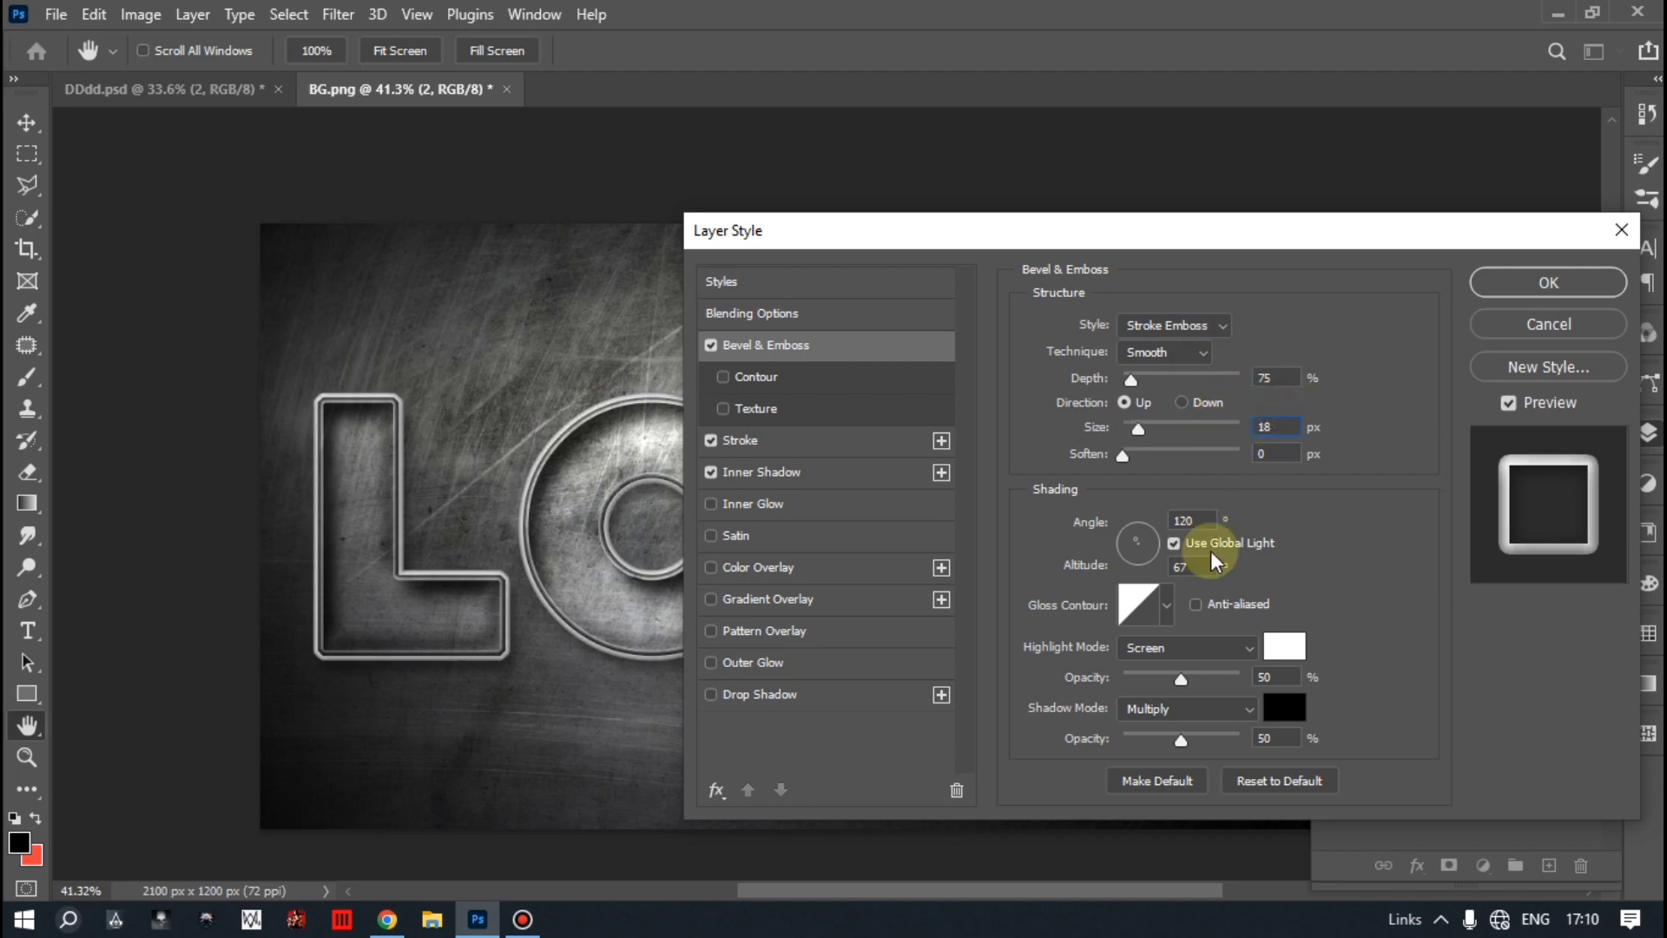
Give the bevel local lighting at 25, a ridged gloss contour and Color Dodge highlights.
click(1176, 542)
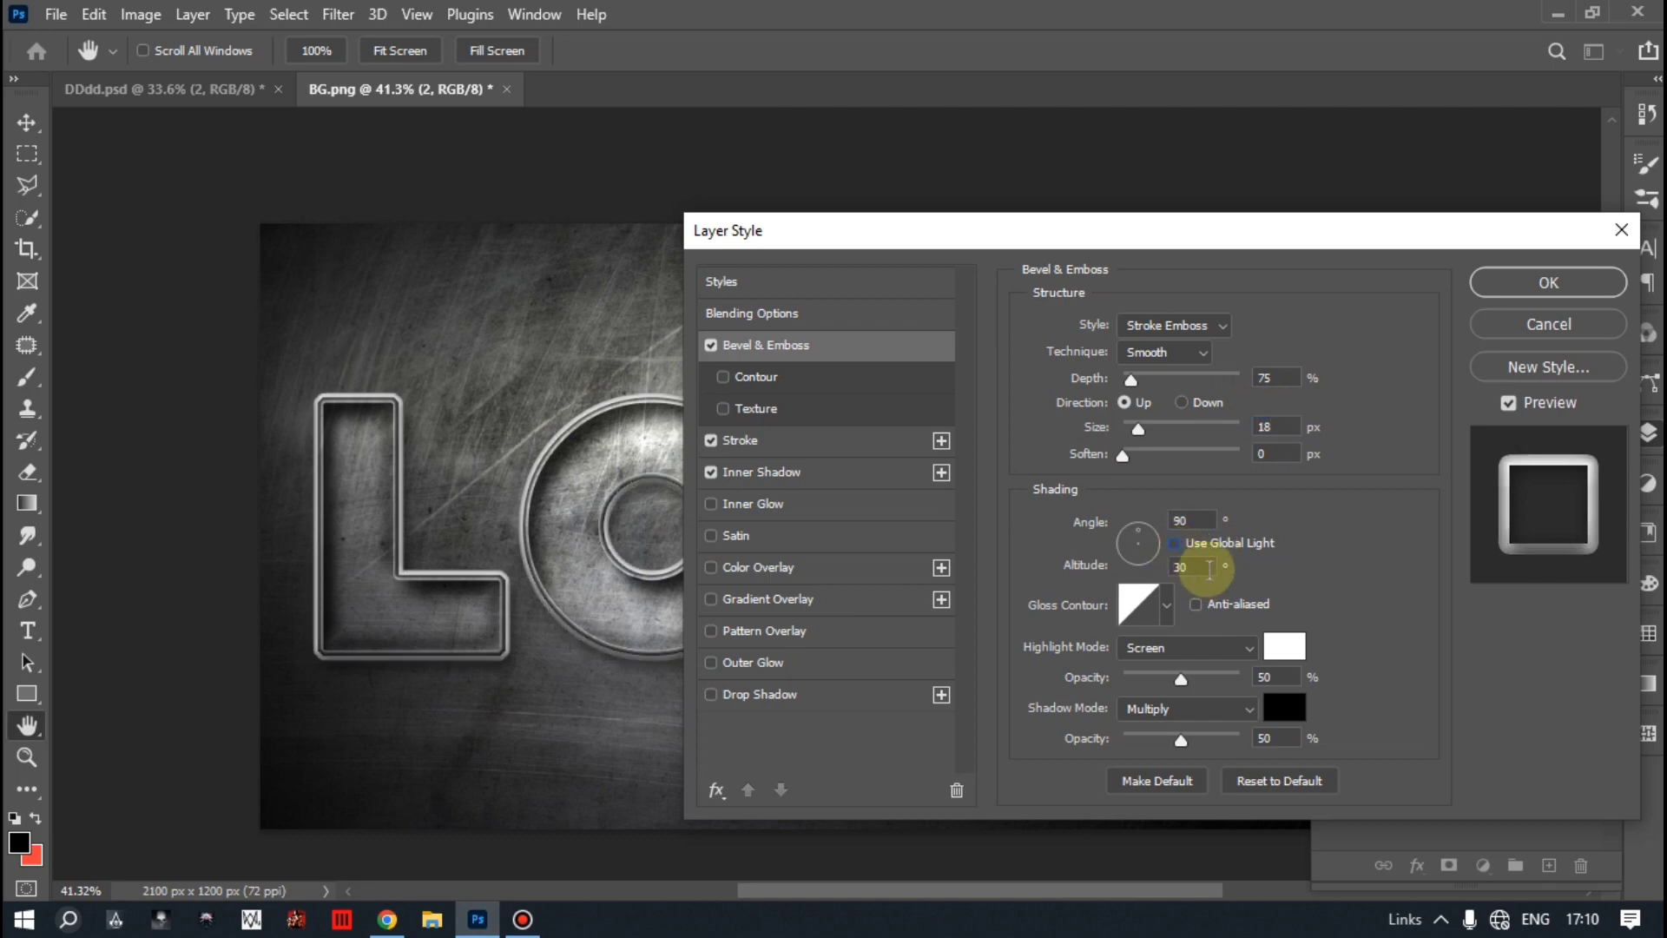
text(25)
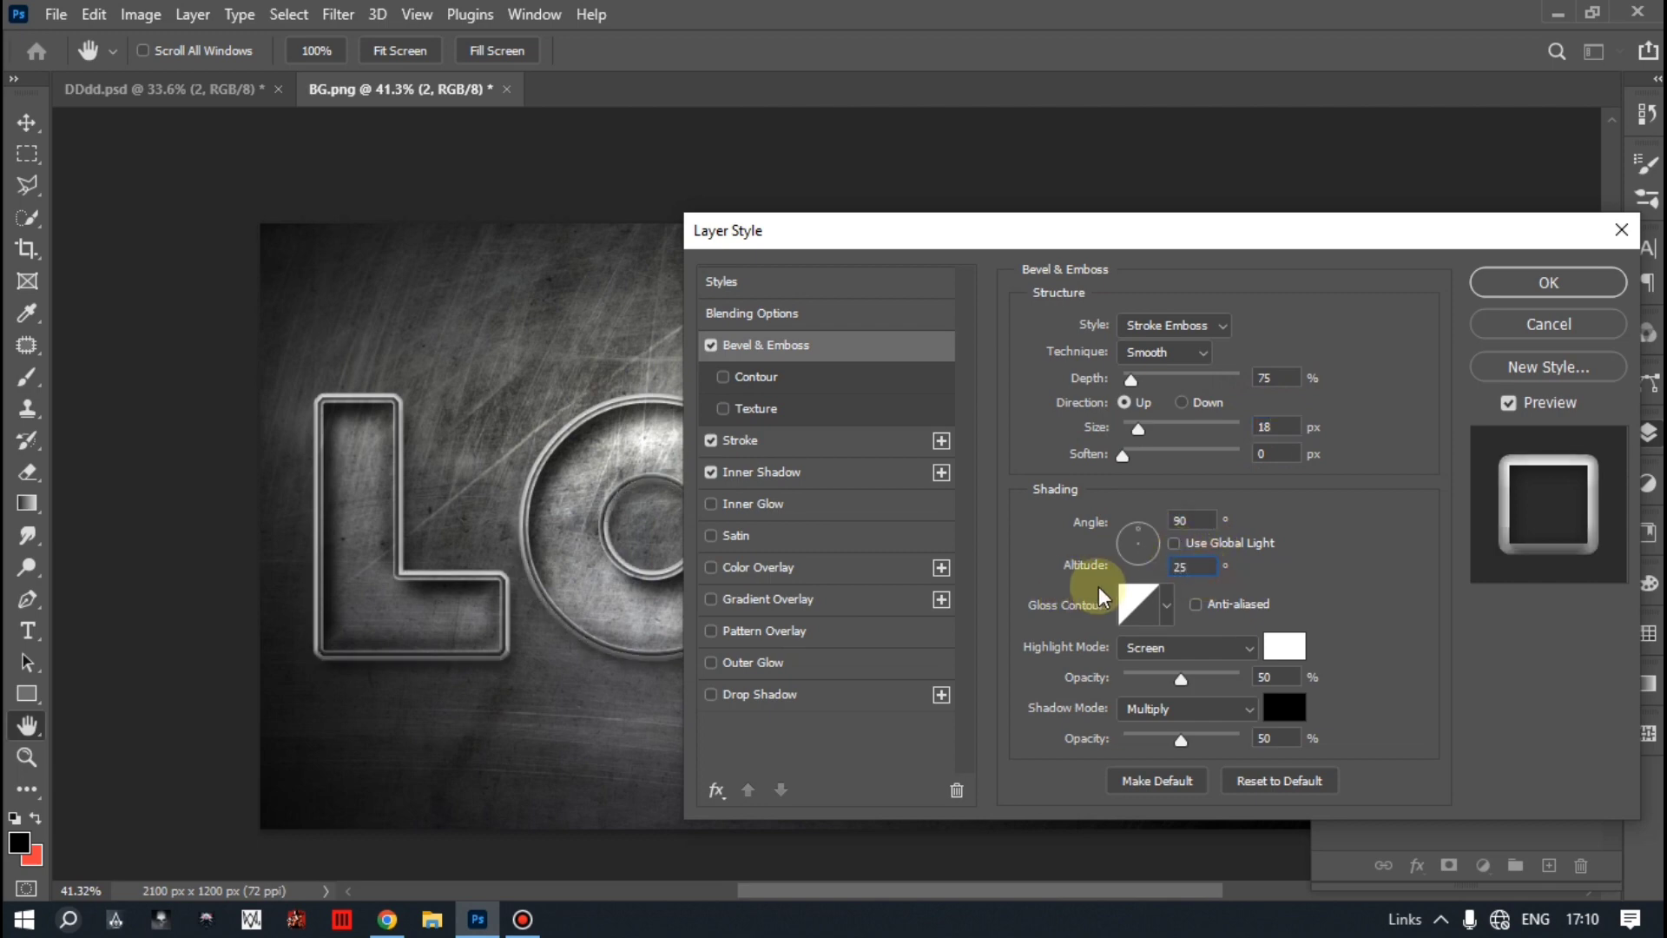
click(1167, 608)
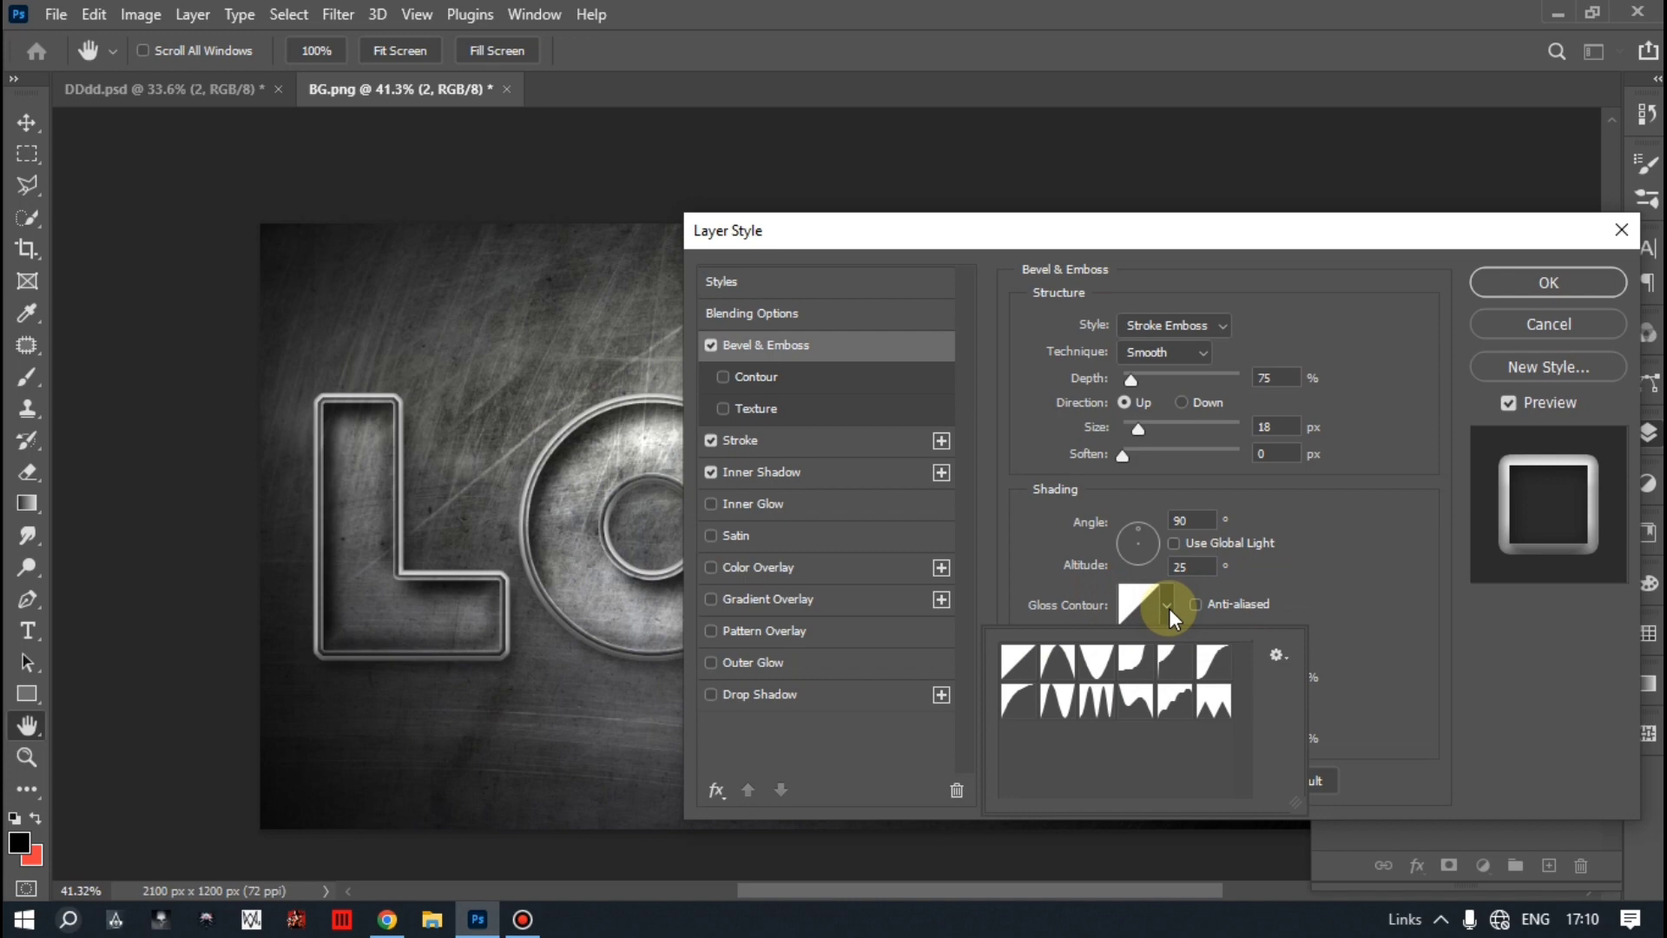
click(1057, 699)
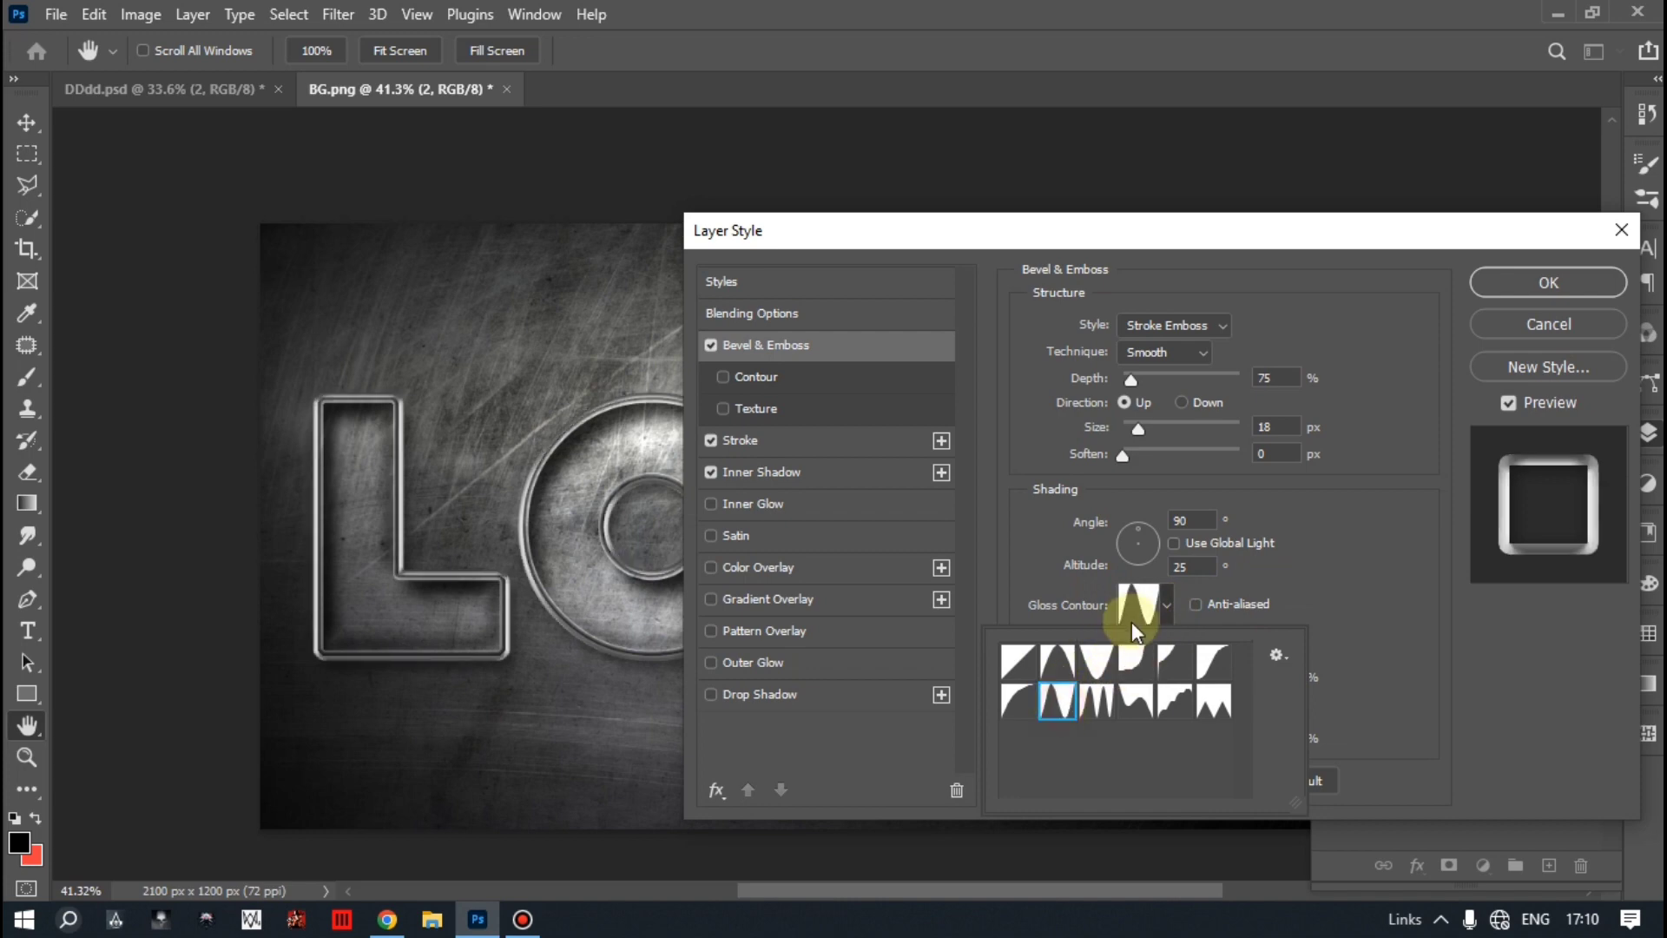
key(Escape)
click(1185, 647)
click(1155, 512)
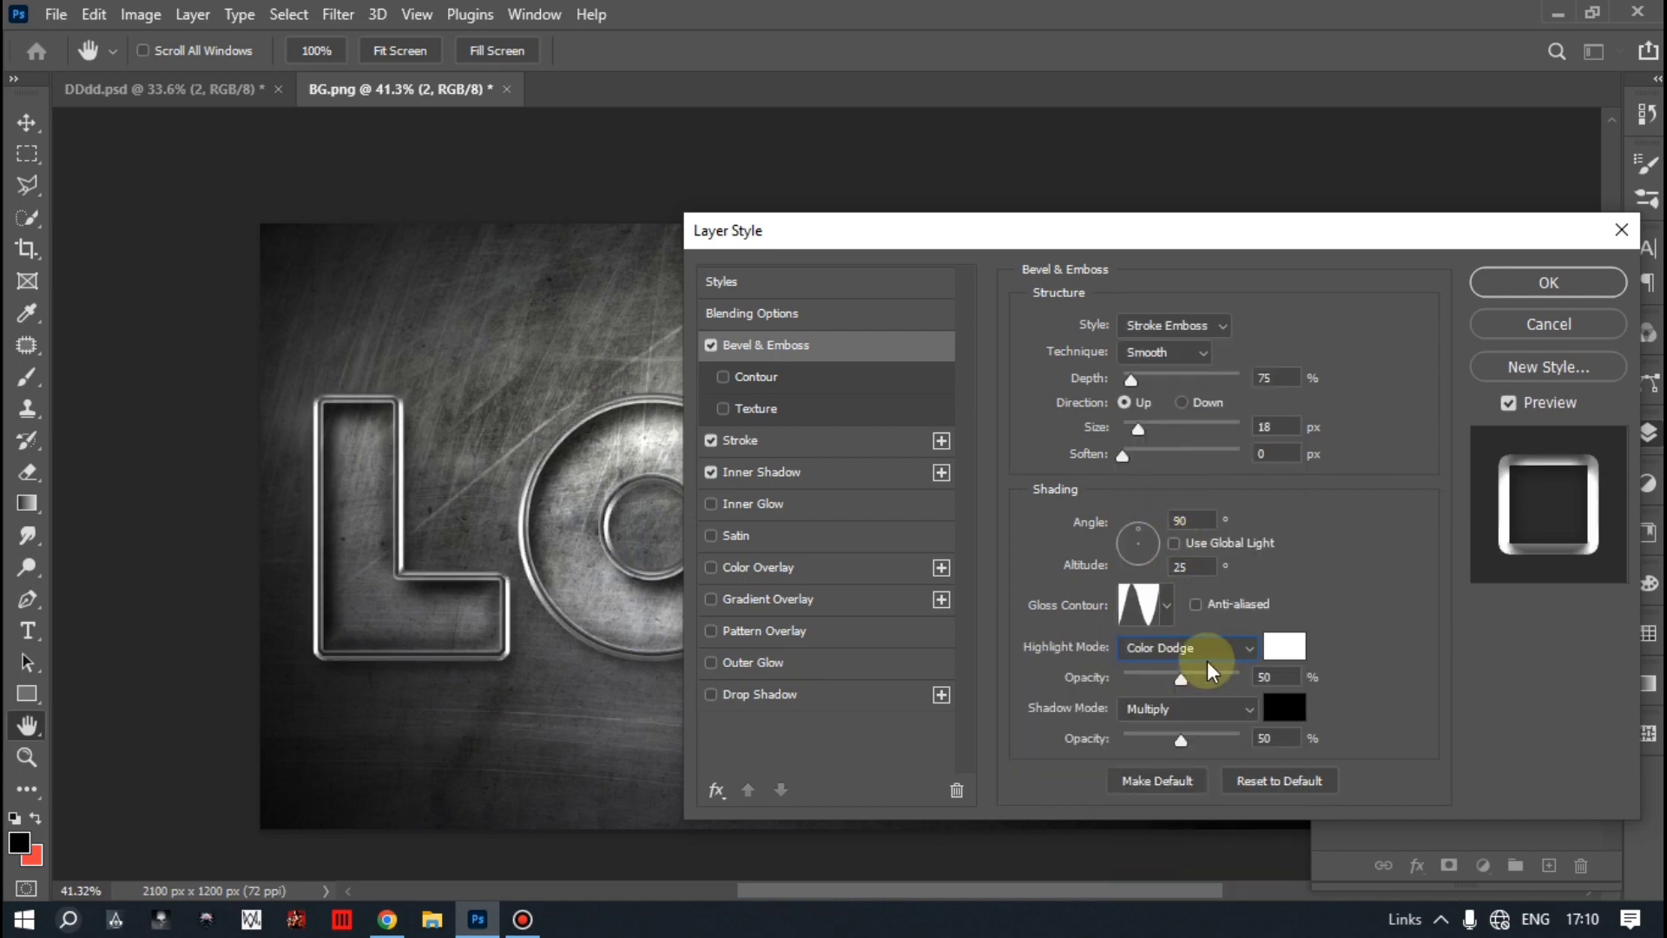
Set bevel highlight opacity to 75%, shadow opacity to 60% and shading angle 120.
click(1272, 677)
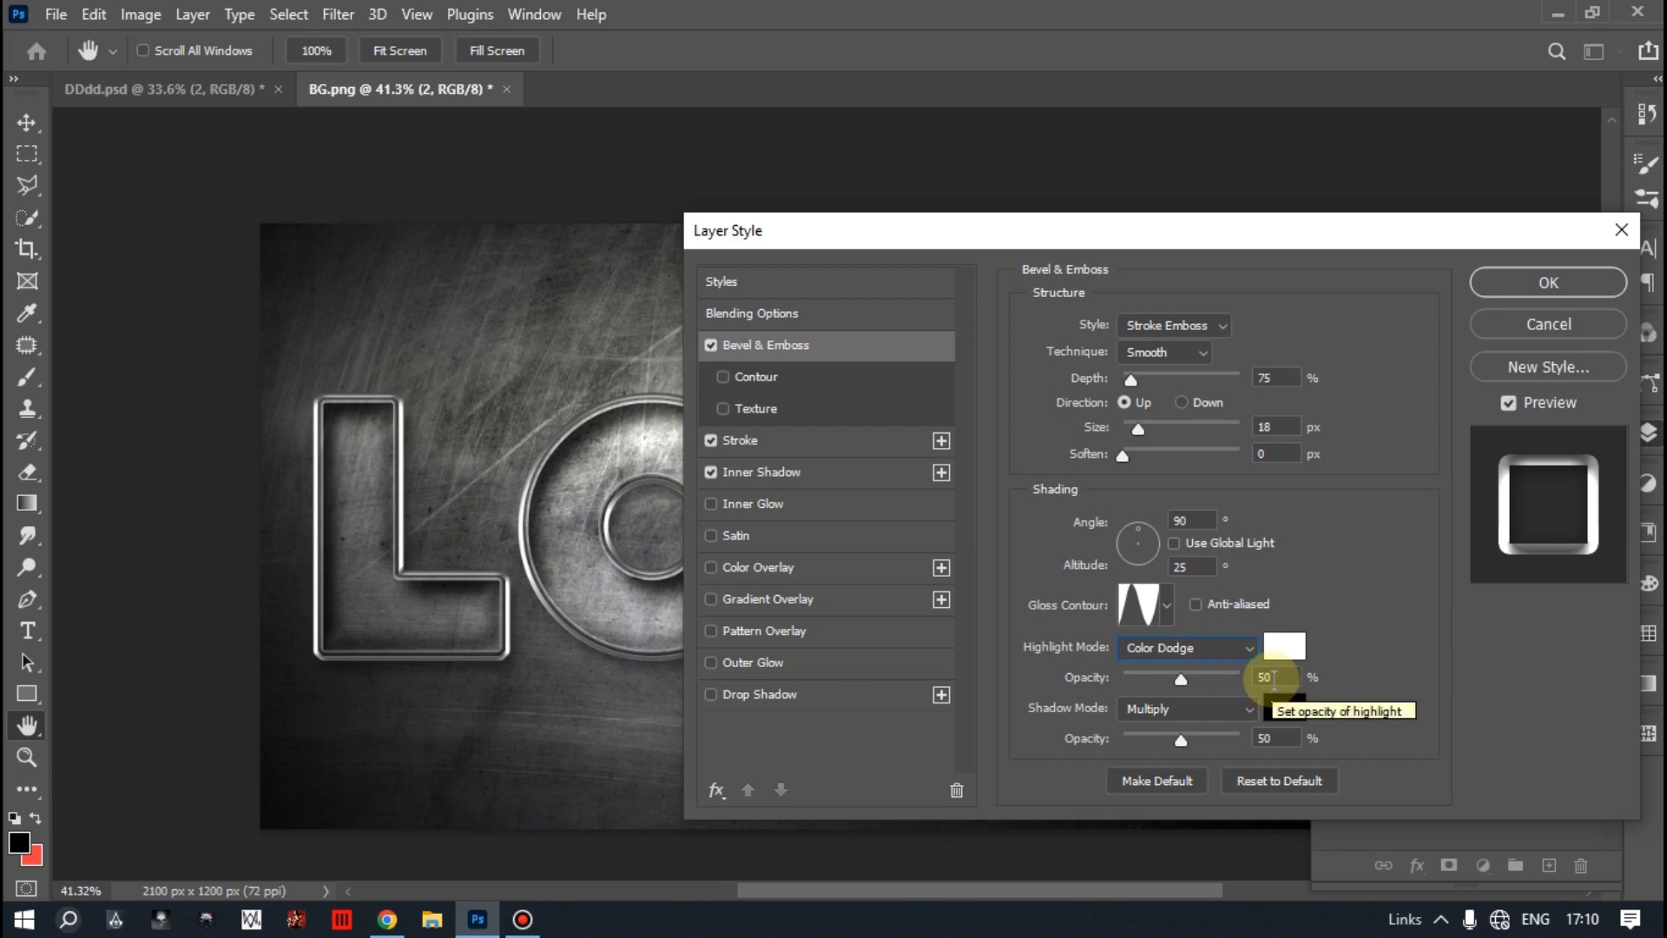
text(75)
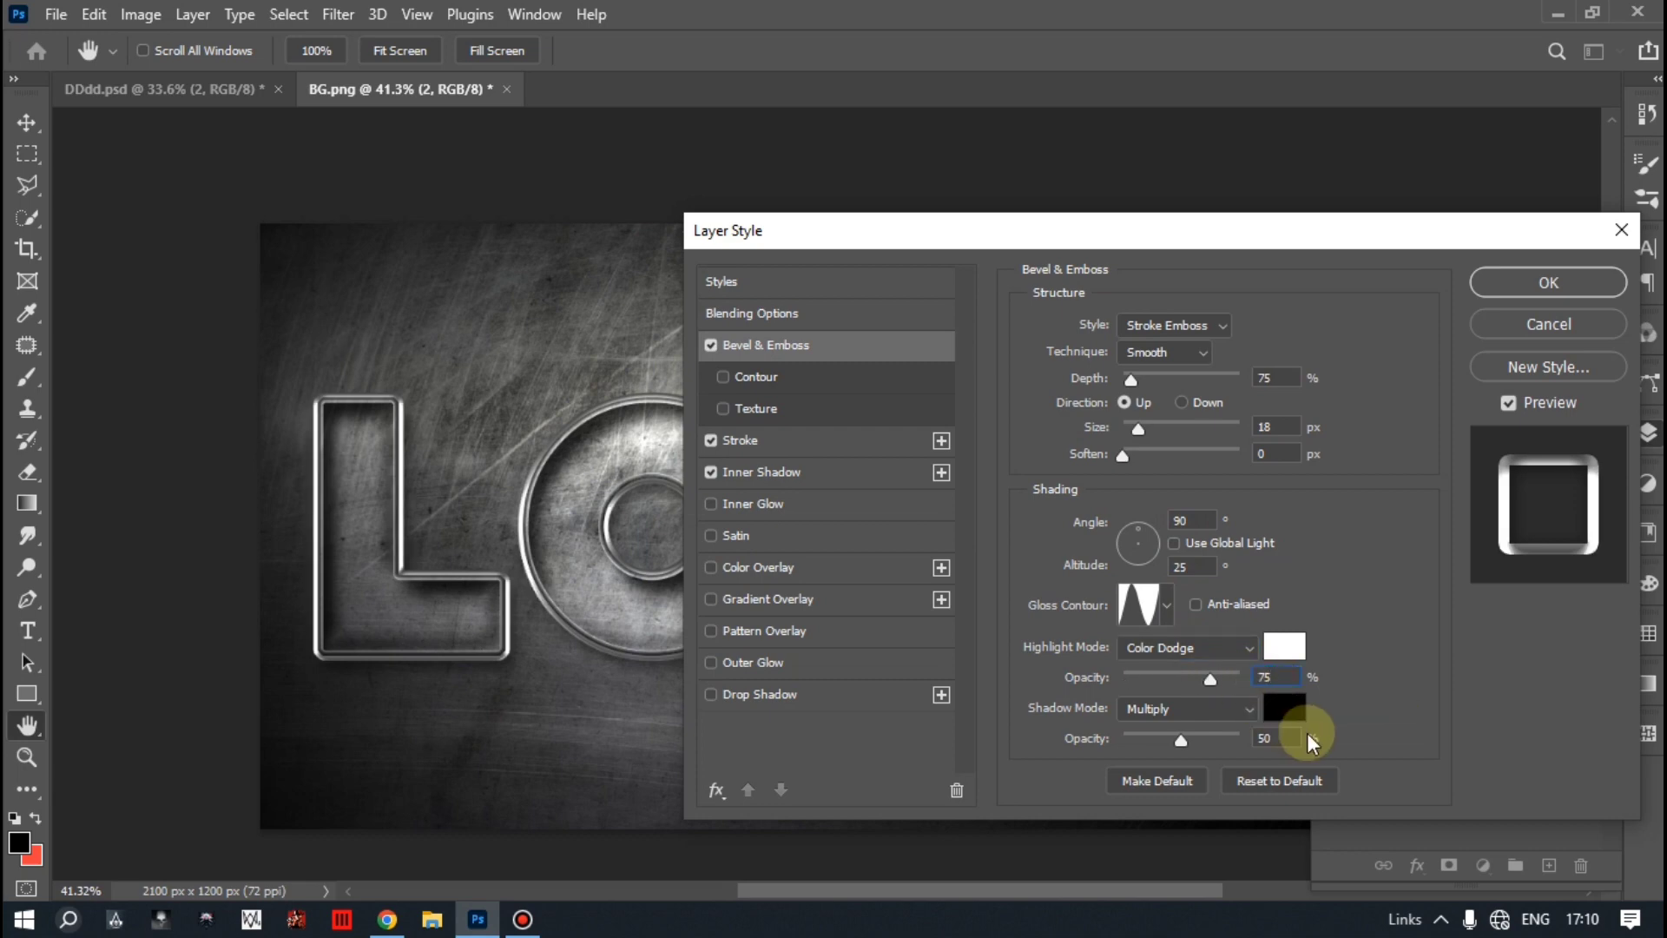
click(1260, 738)
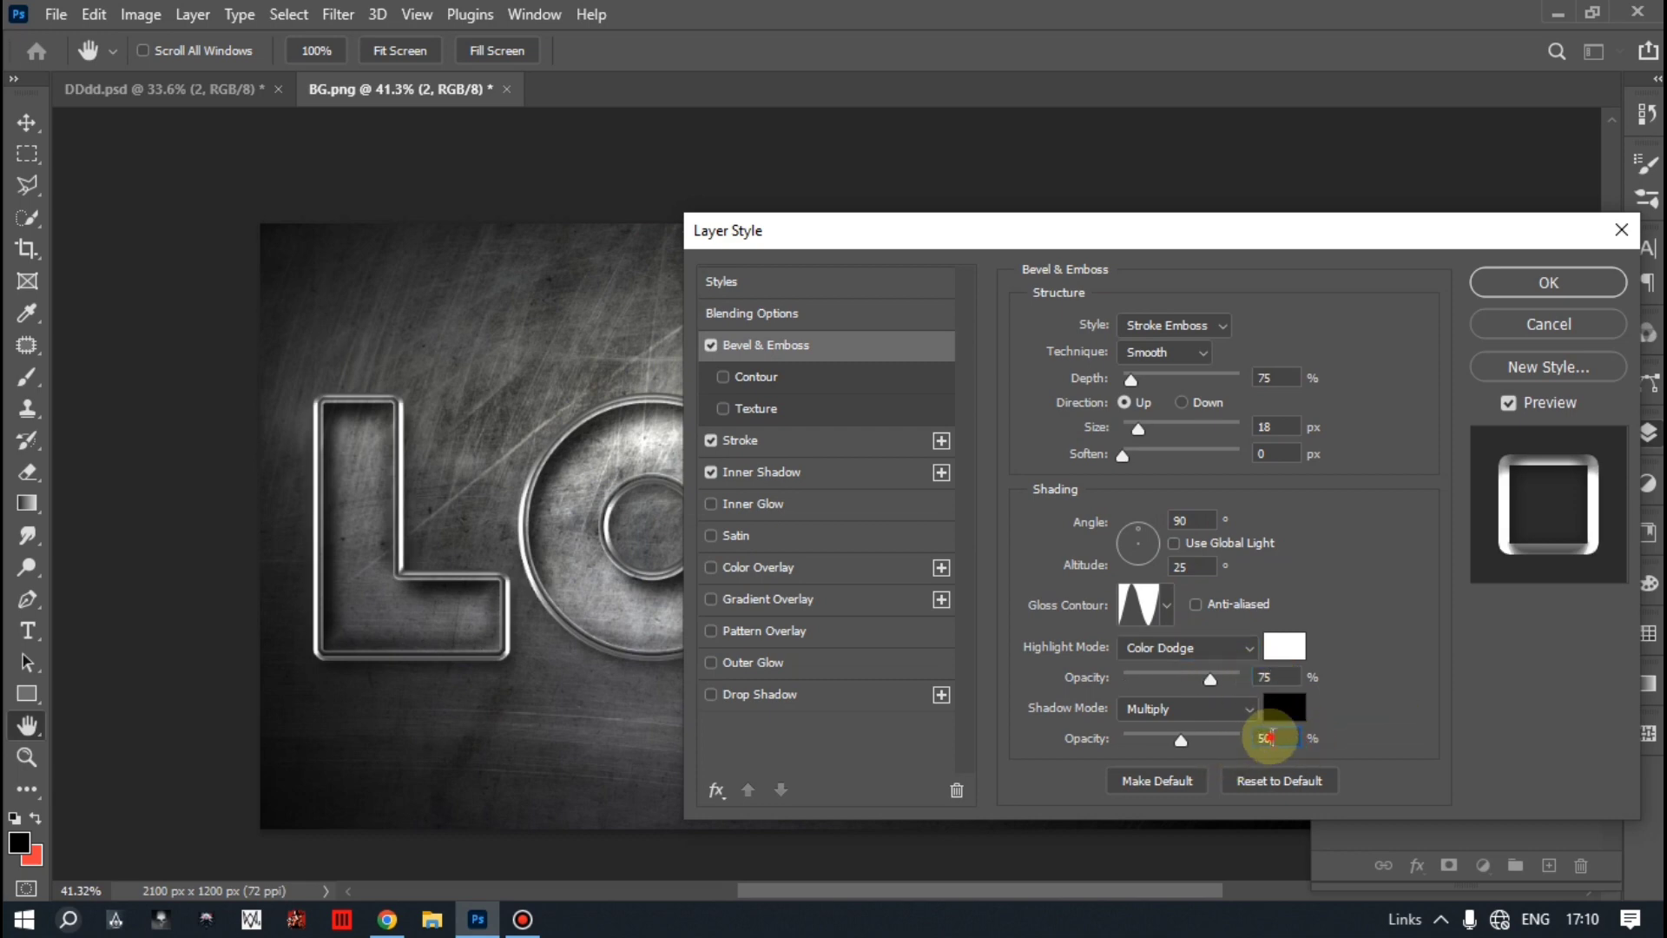
key(BackSpace)
text(60)
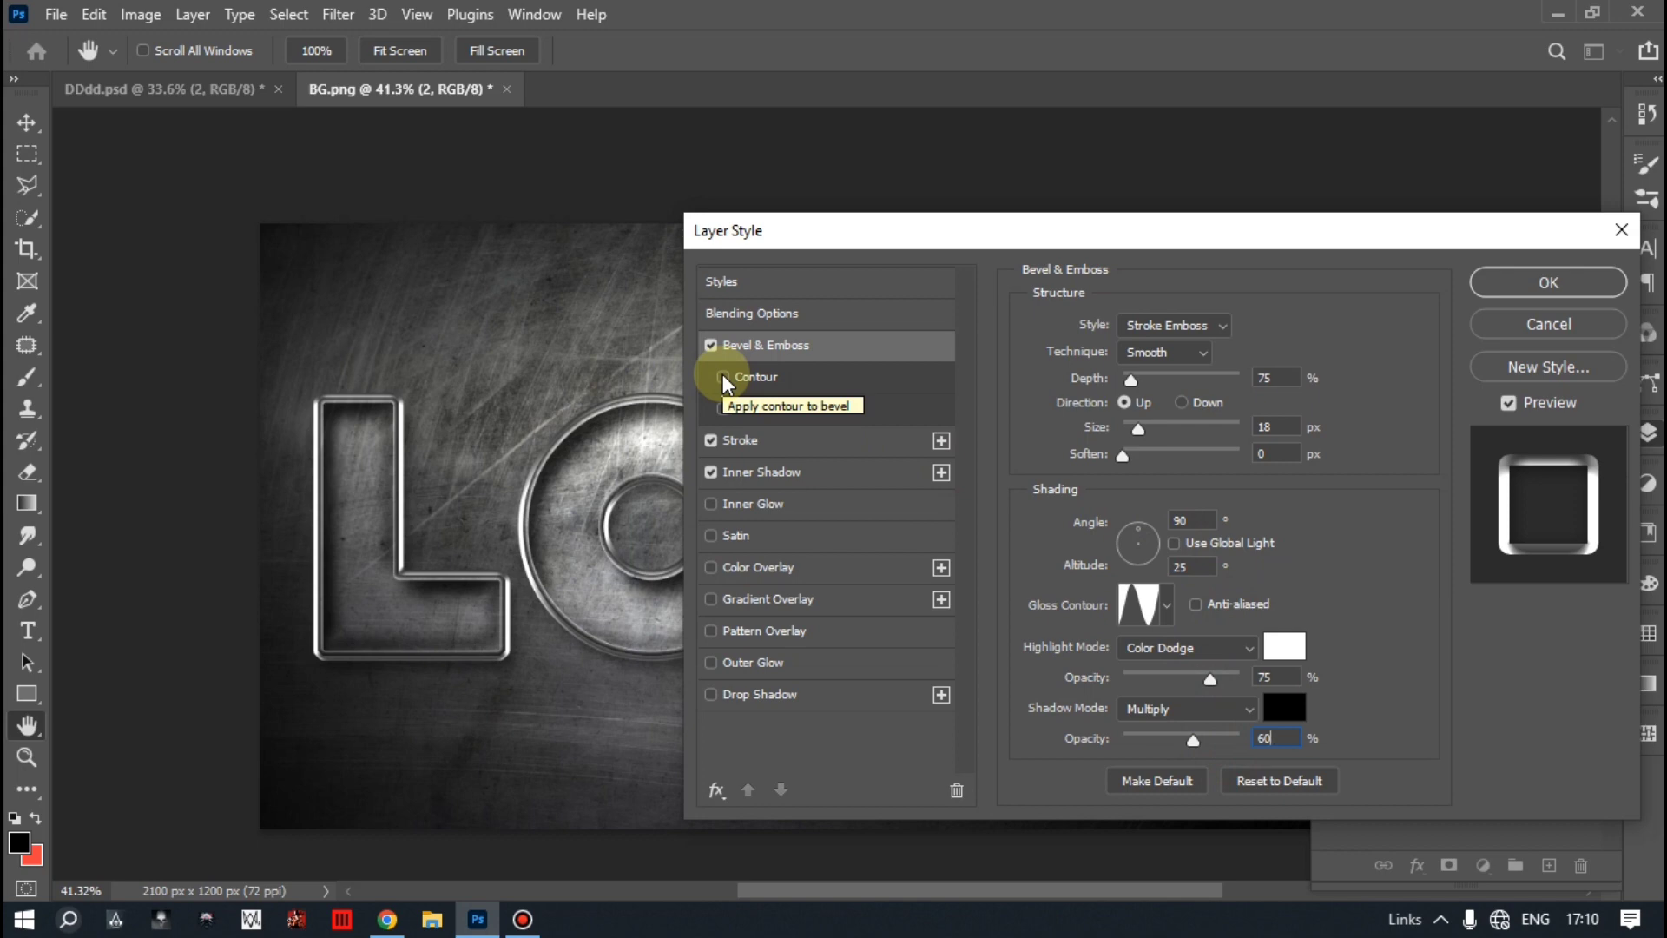
drag(1159, 526, 1153, 538)
text(12)
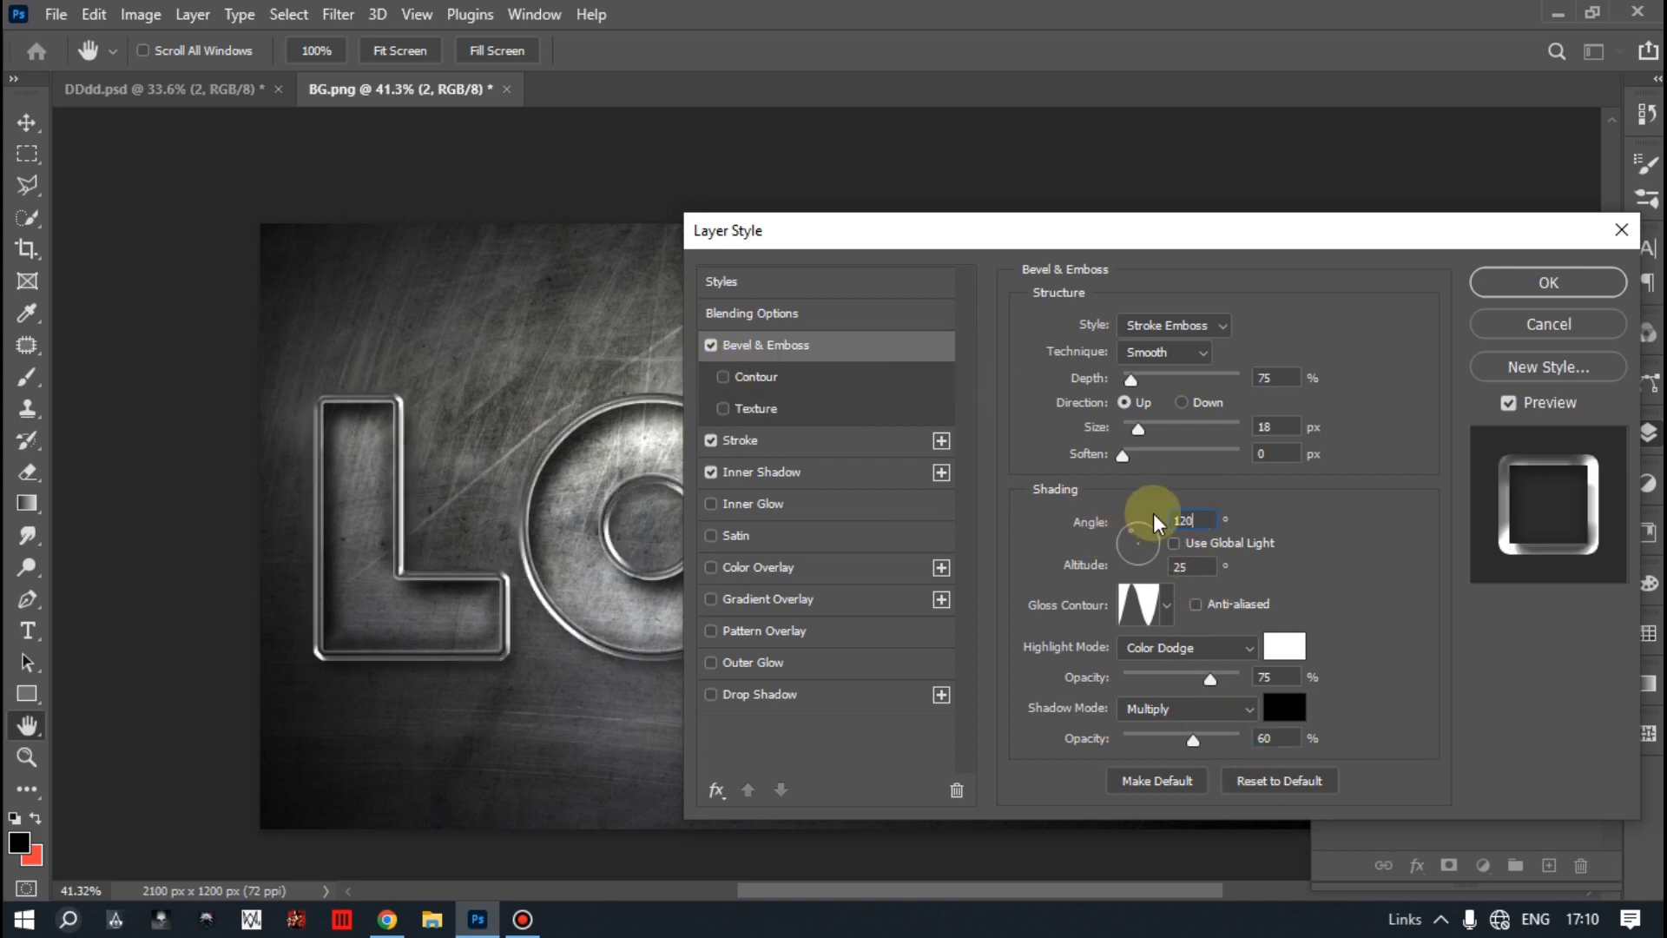
text(0)
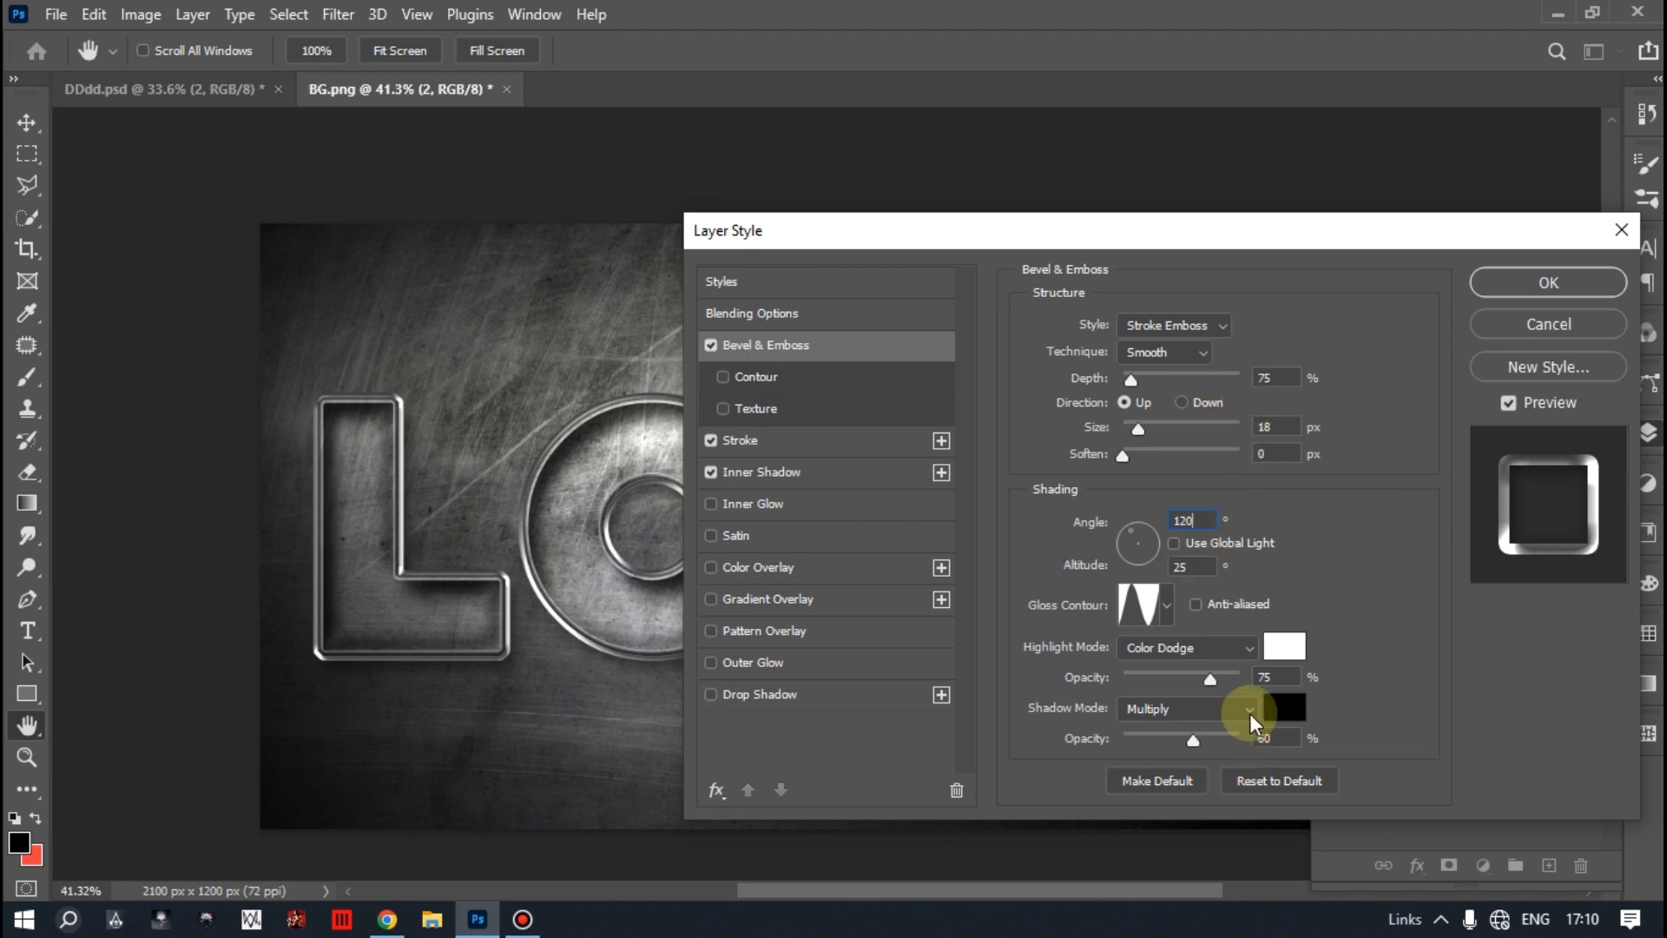
Add a contour preset to the bevel, apply the style, and set layer 2's fill to 21%.
click(748, 378)
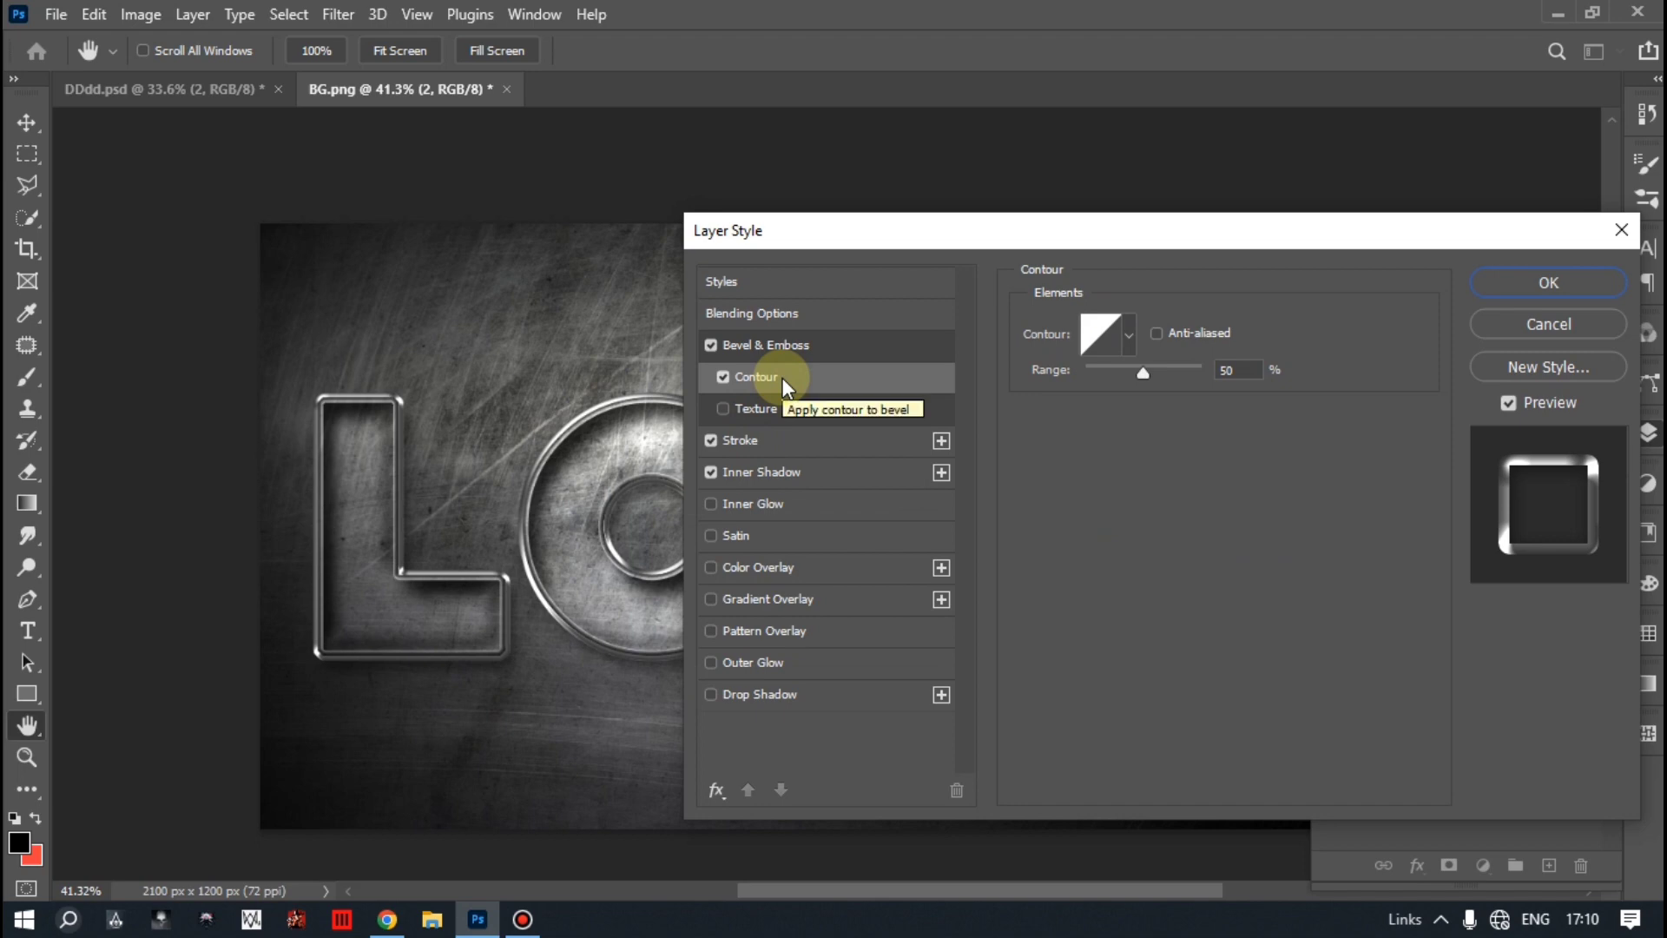
click(1128, 339)
click(1155, 400)
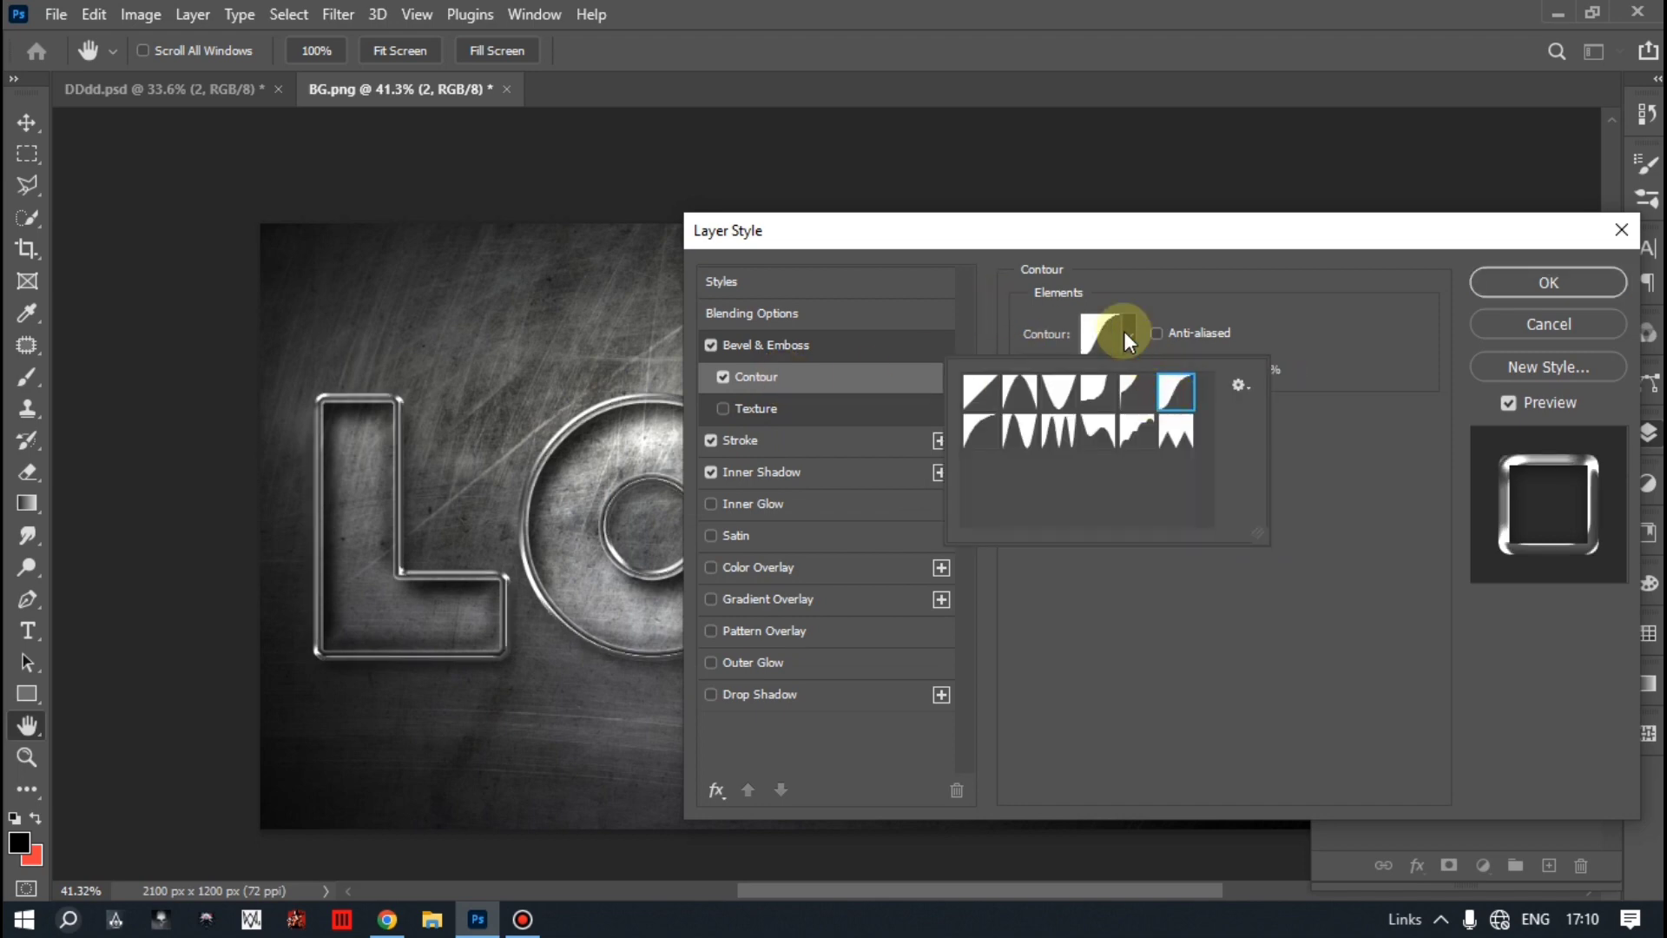
click(1126, 334)
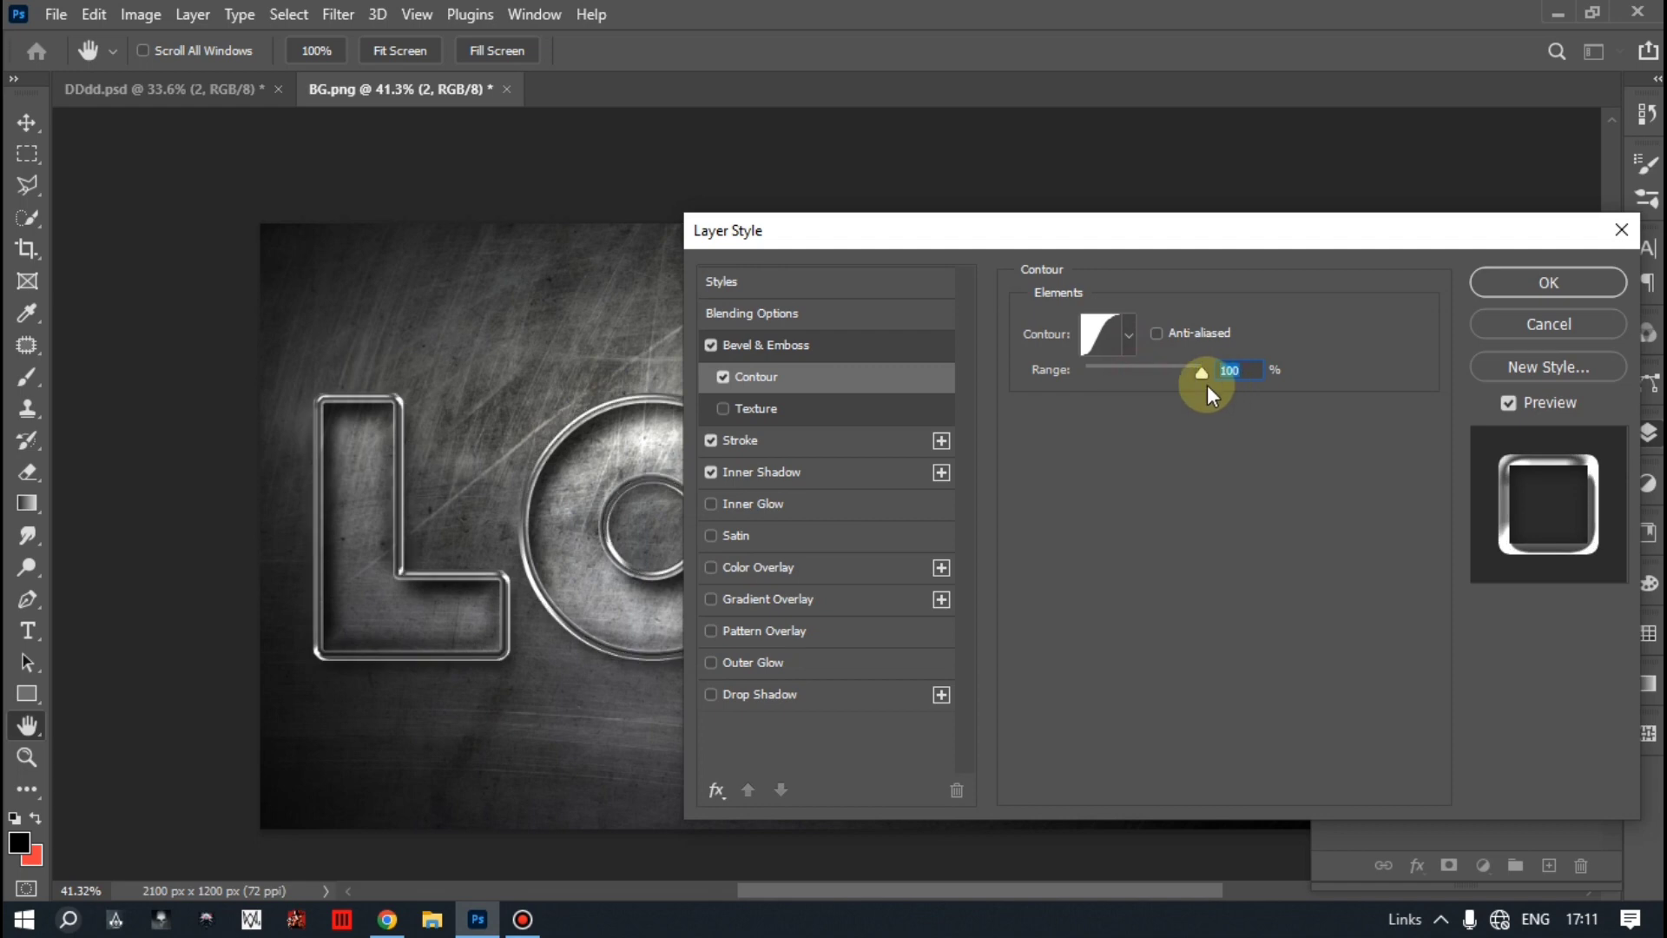
click(1547, 282)
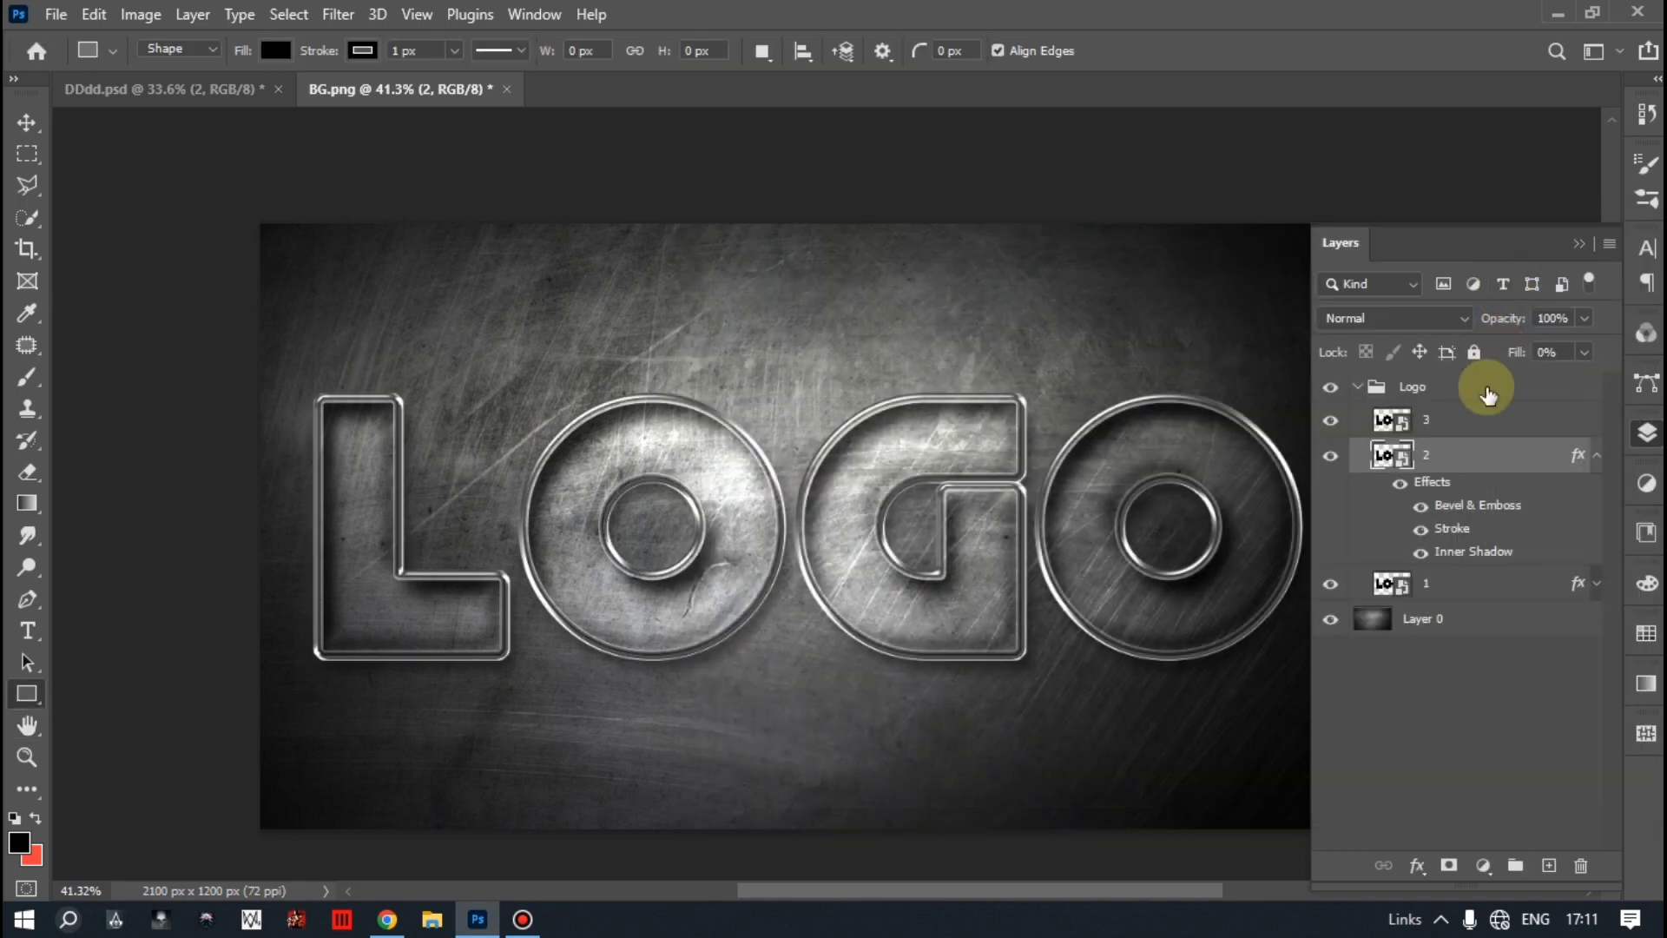
click(1554, 352)
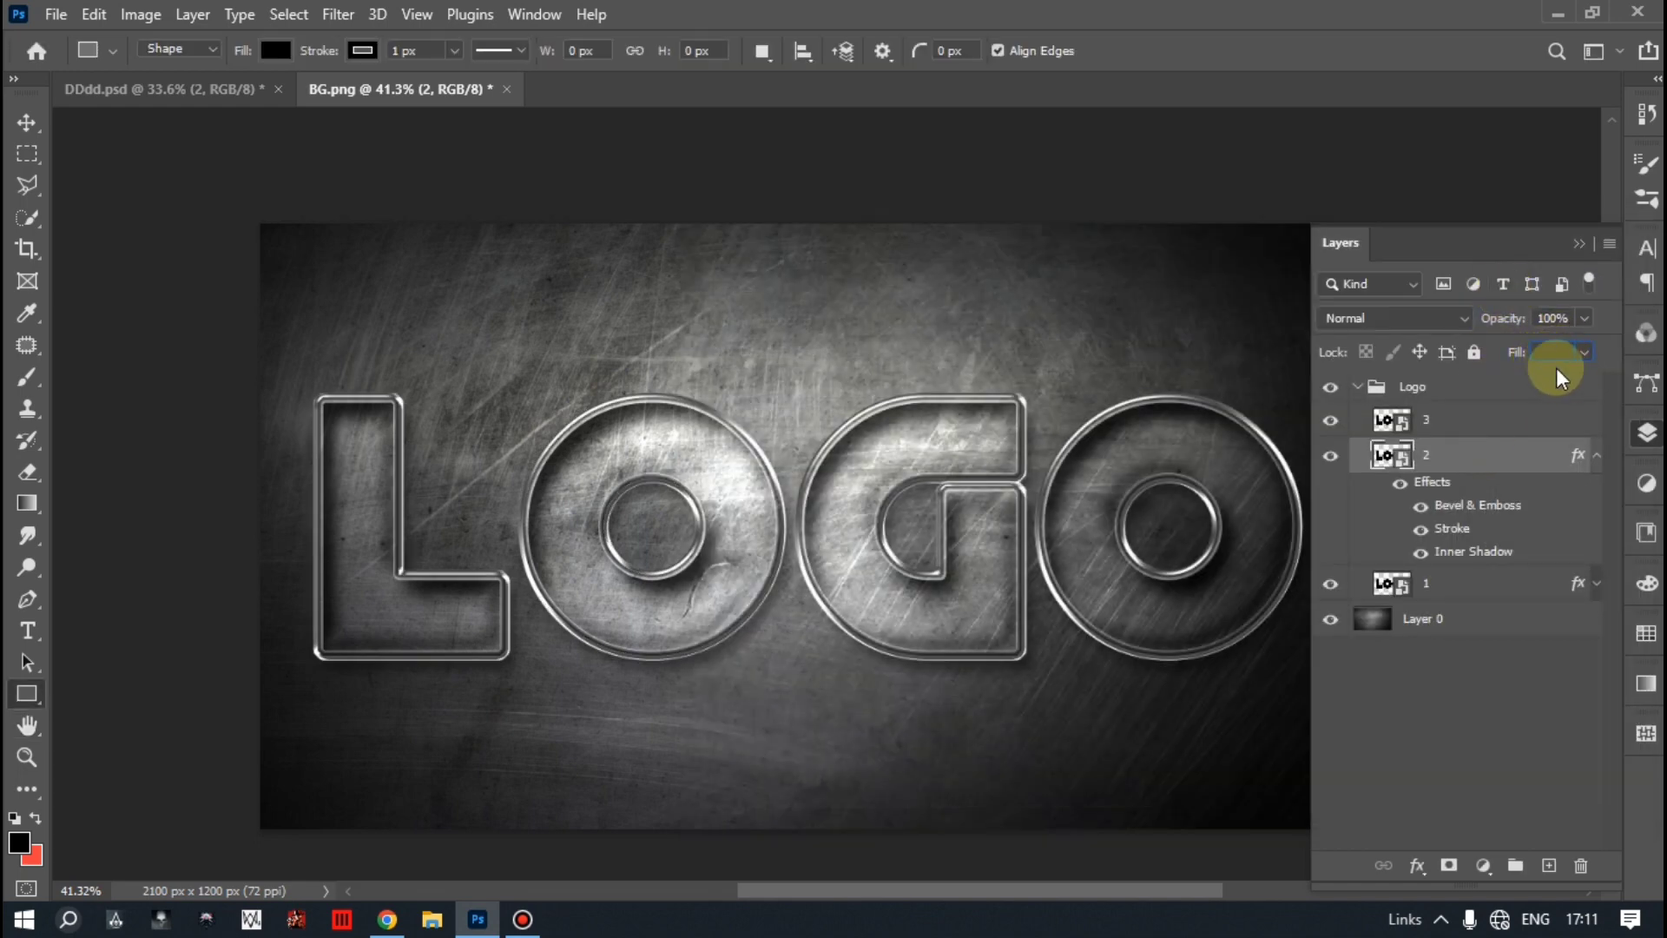
text(21)
Add a Drop Shadow effect to layer 3 in the Logo group.
click(1424, 420)
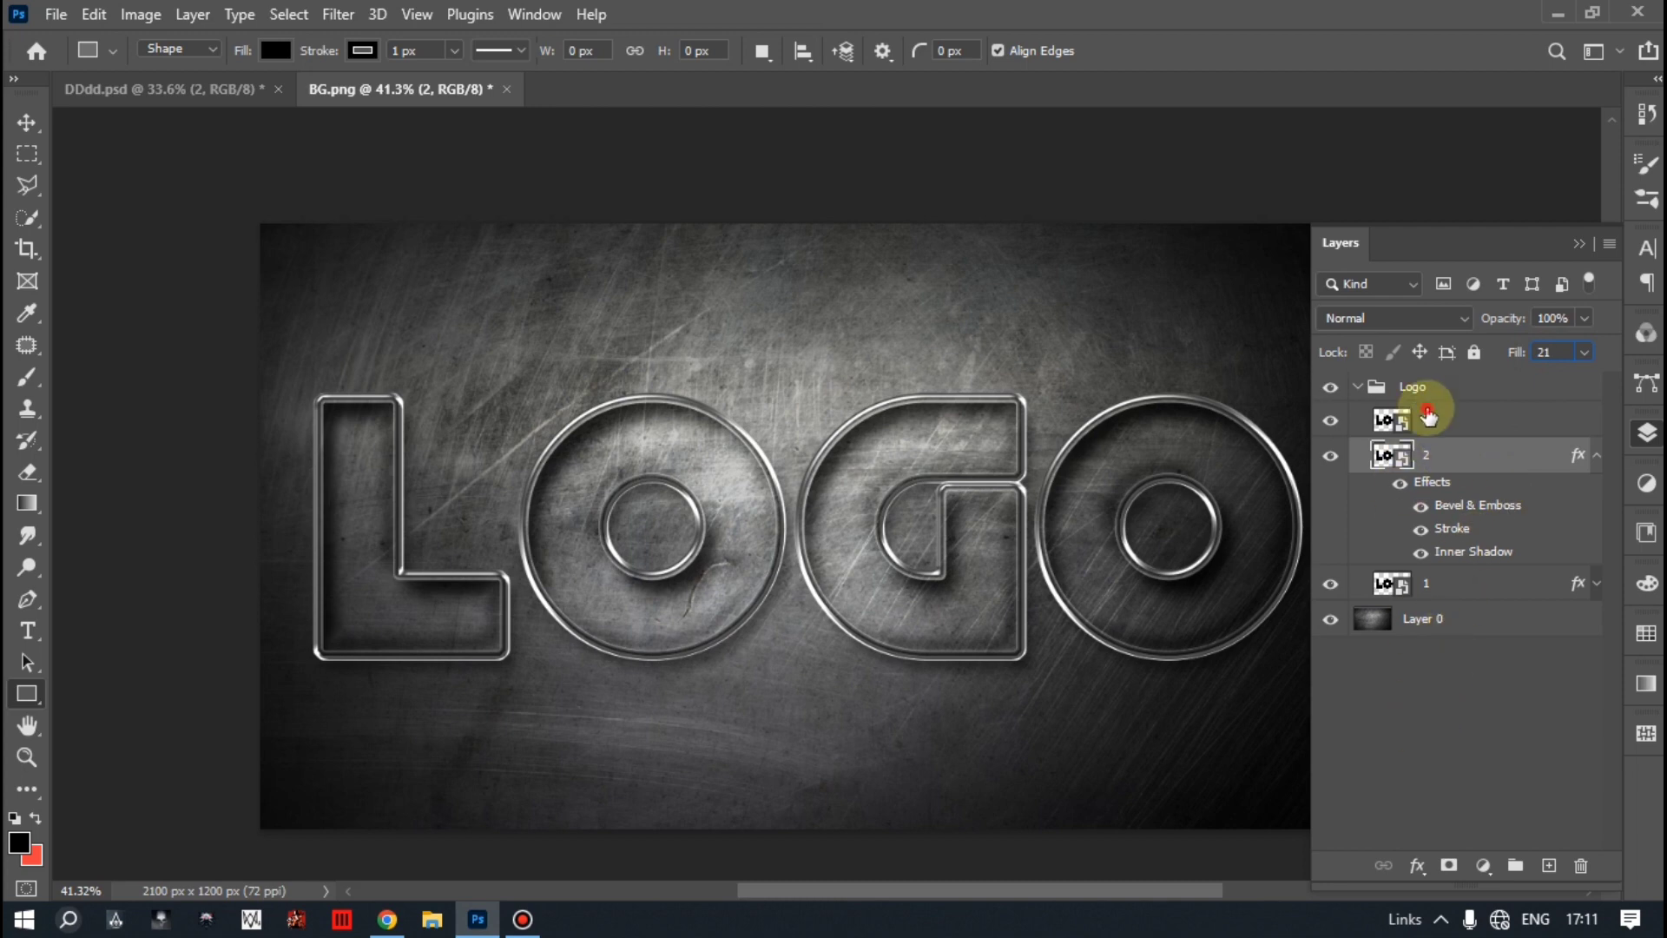
click(1418, 866)
click(1441, 849)
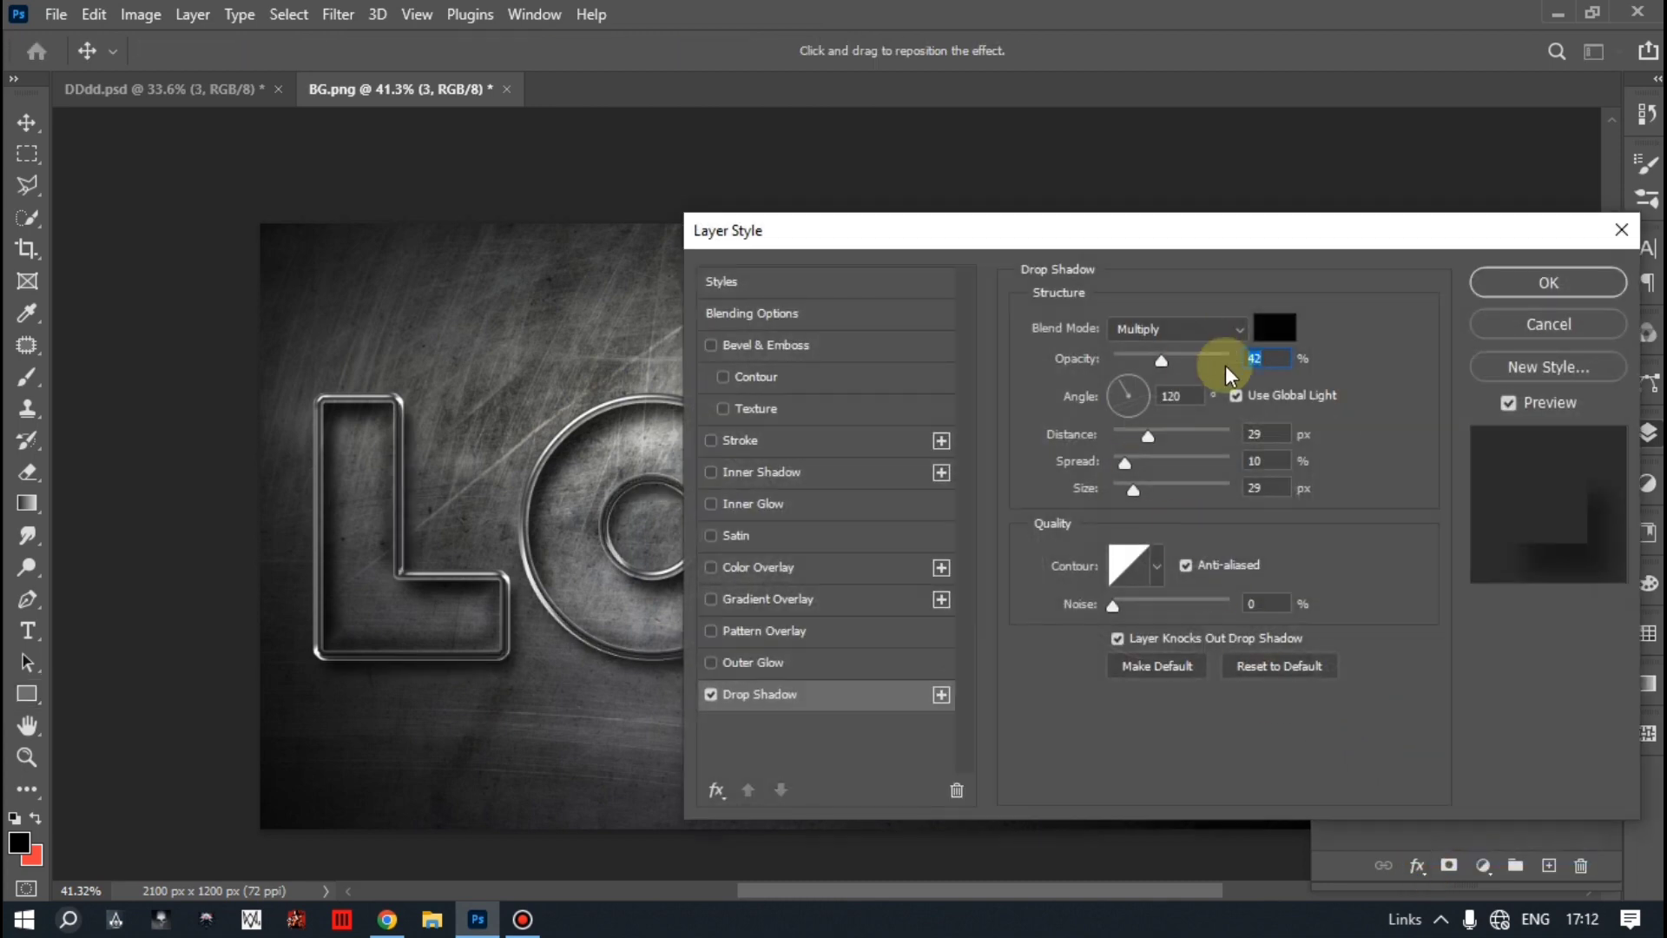
Reset layer 3's drop shadow, then set opacity 50%, distance 18 px, size 33 px and a rounded contour.
click(1278, 666)
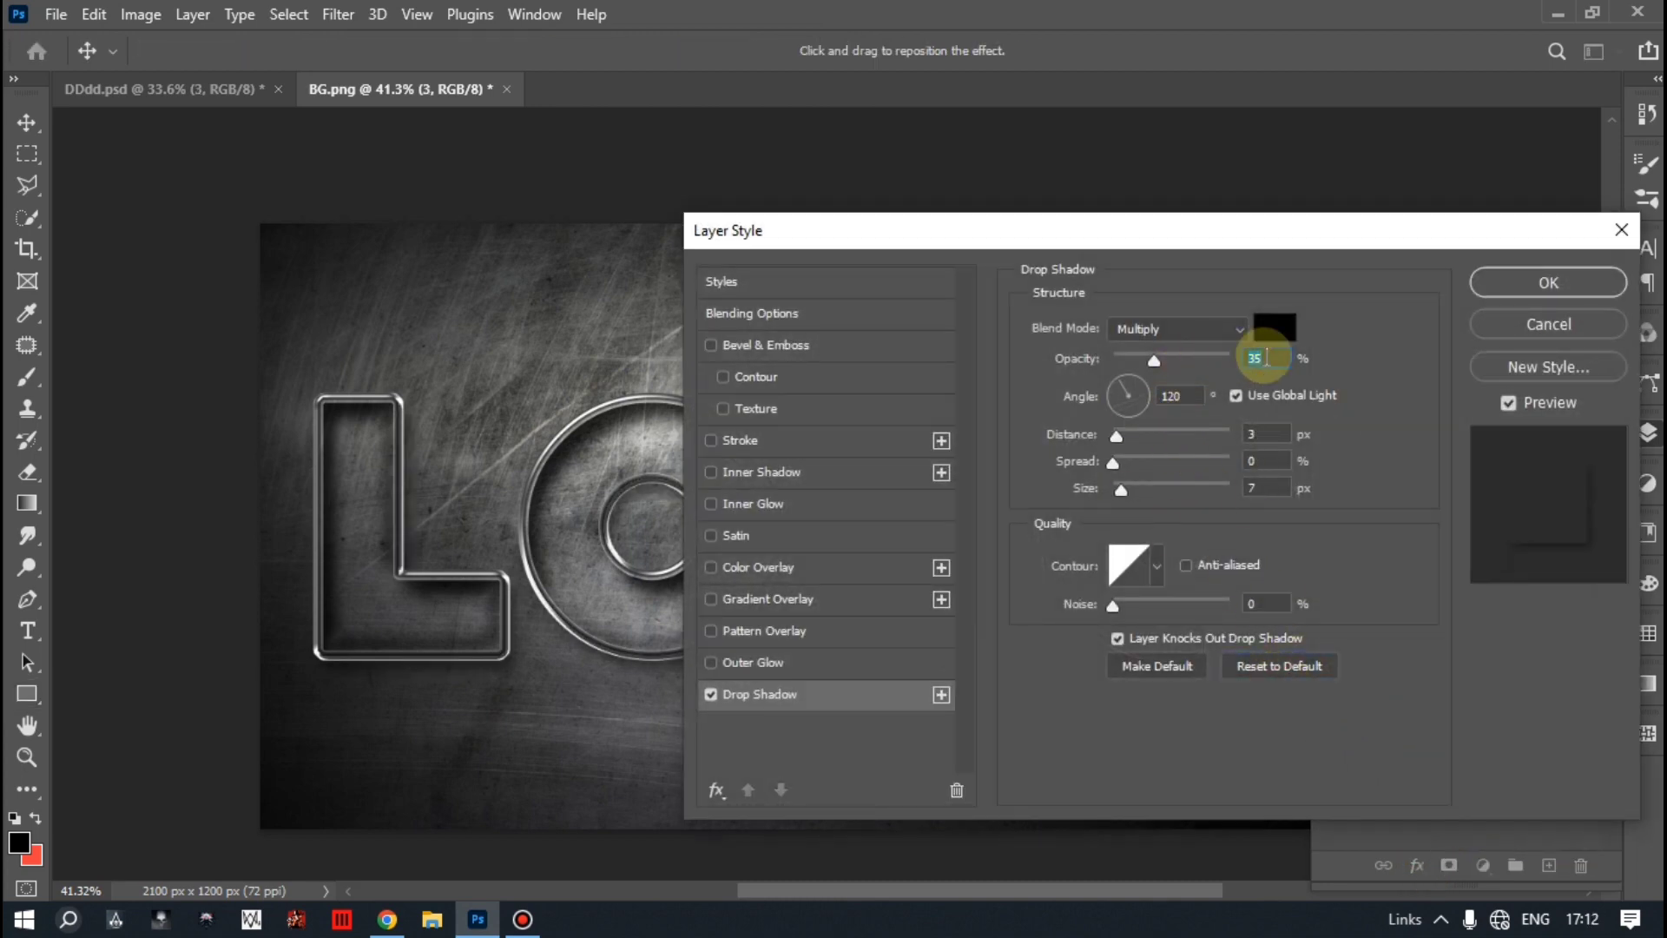
text(50)
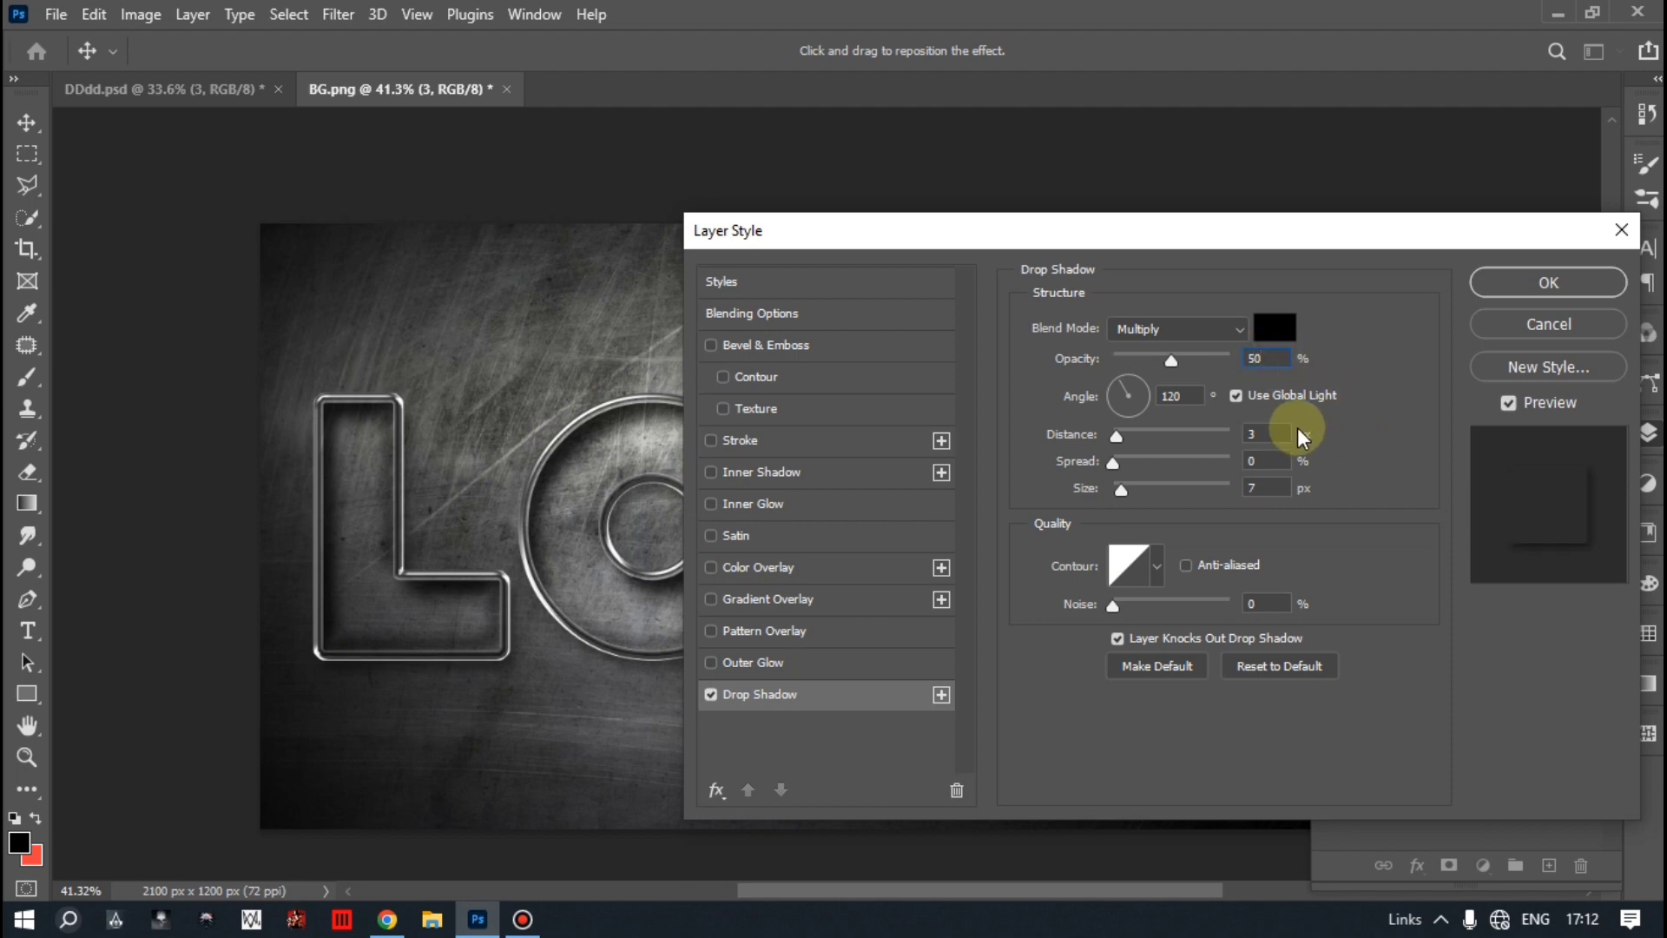
drag(1302, 437, 1265, 439)
key(BackSpace)
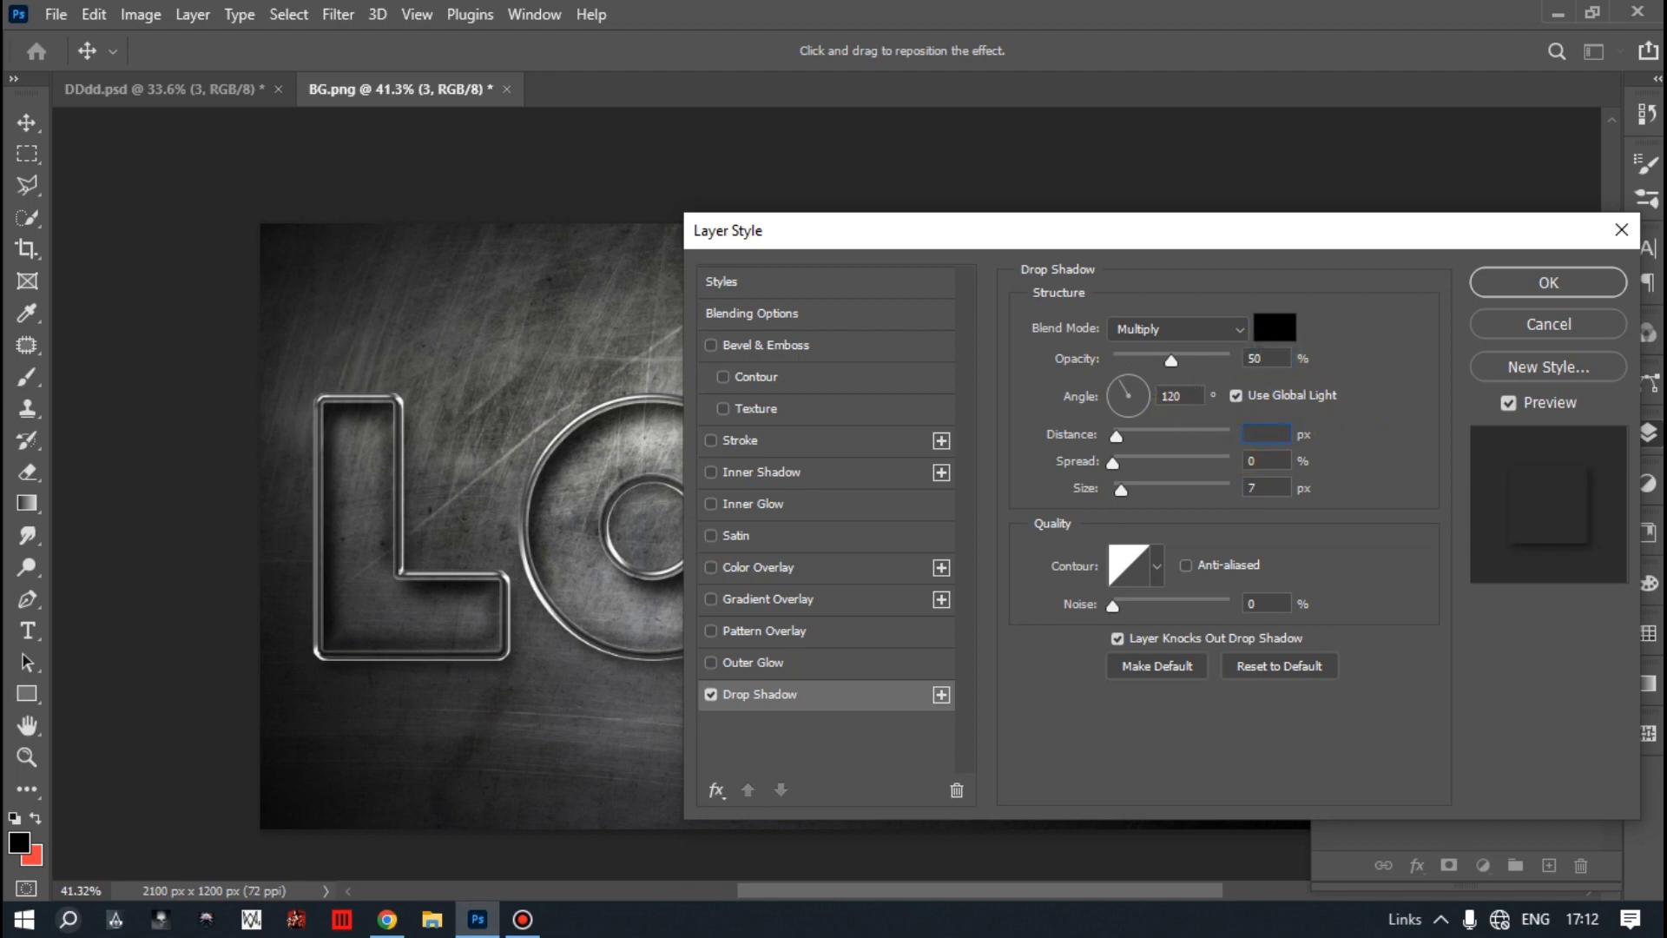
text(18)
double_click(1266, 488)
text(3)
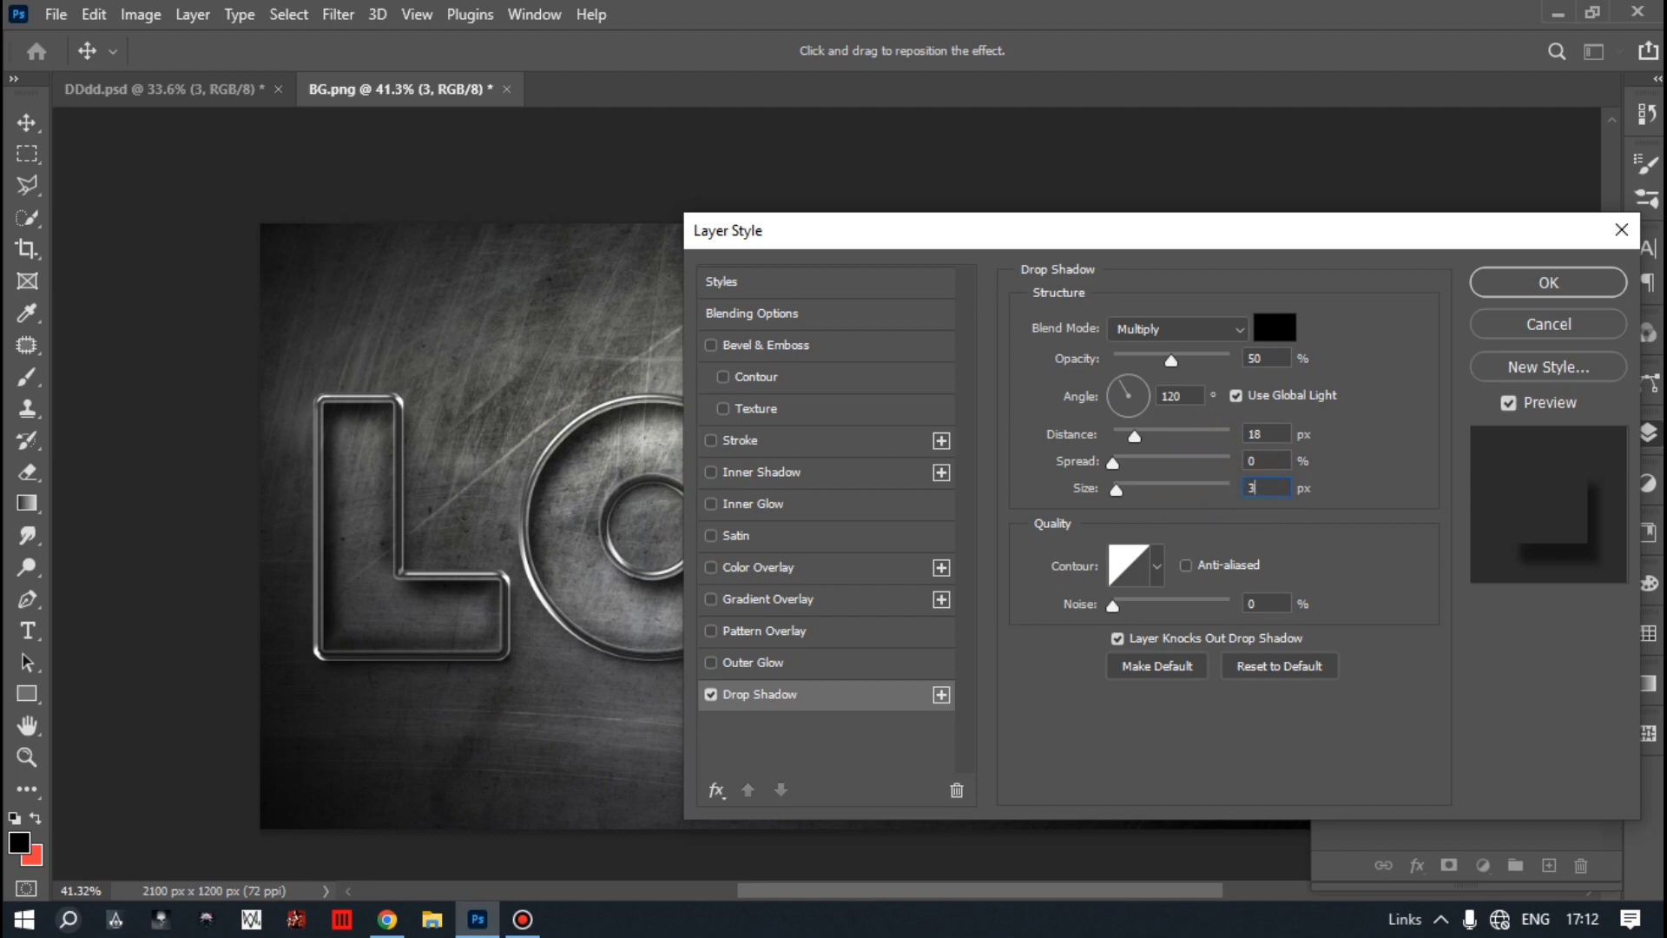
text(3)
click(1156, 566)
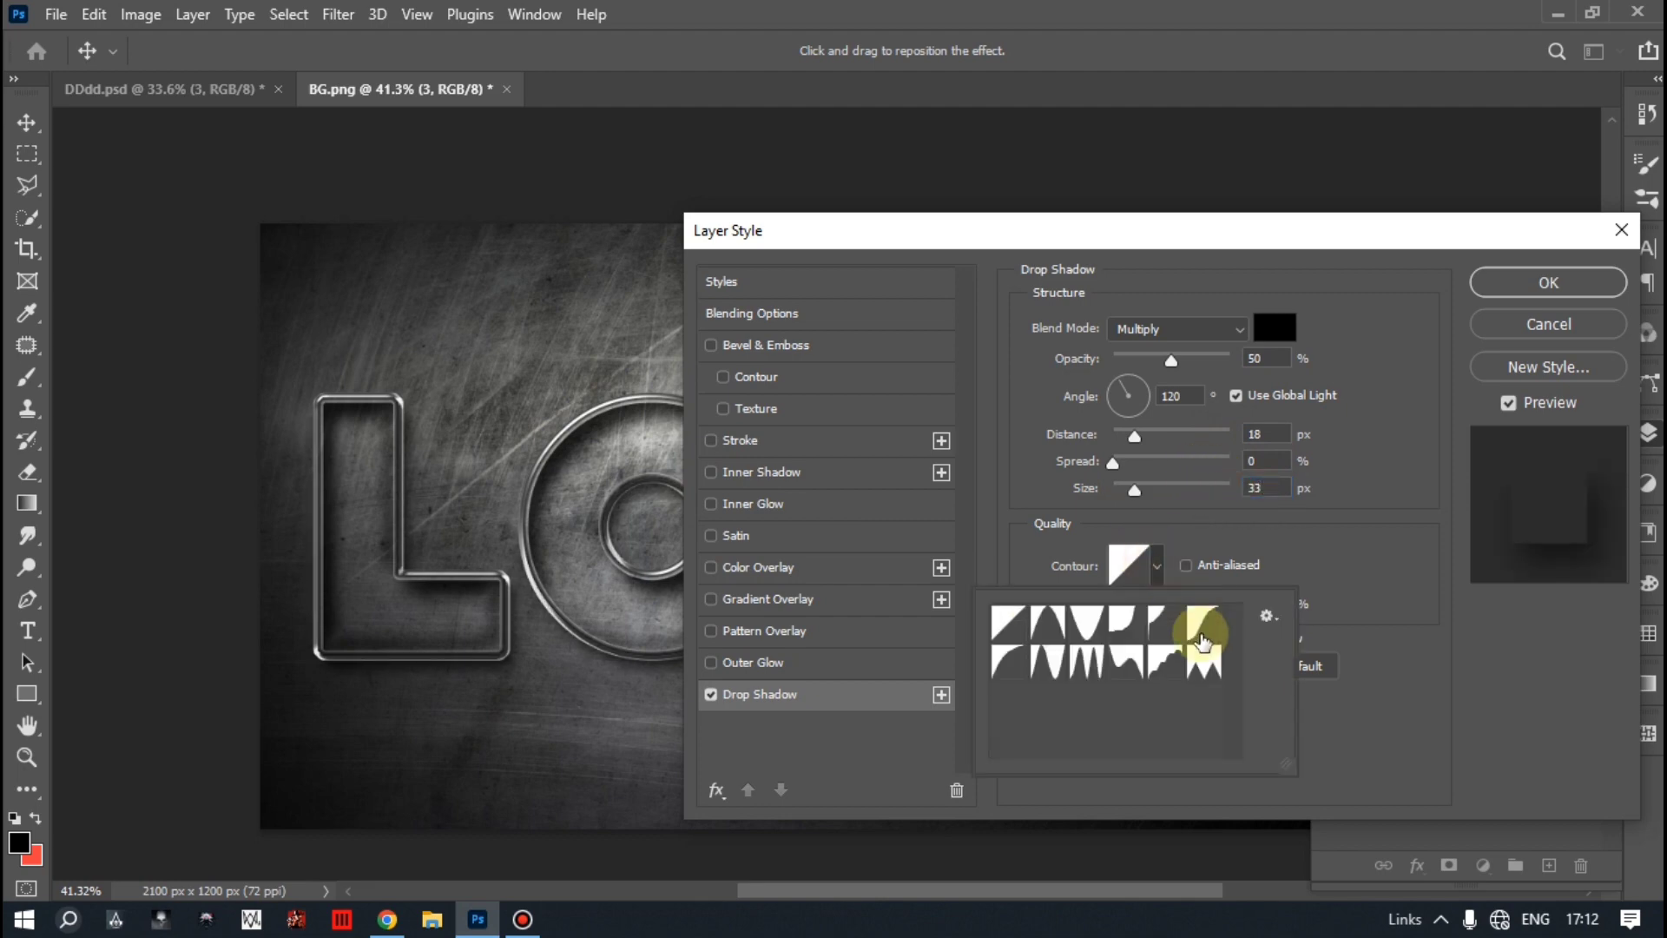
click(1202, 641)
click(1158, 573)
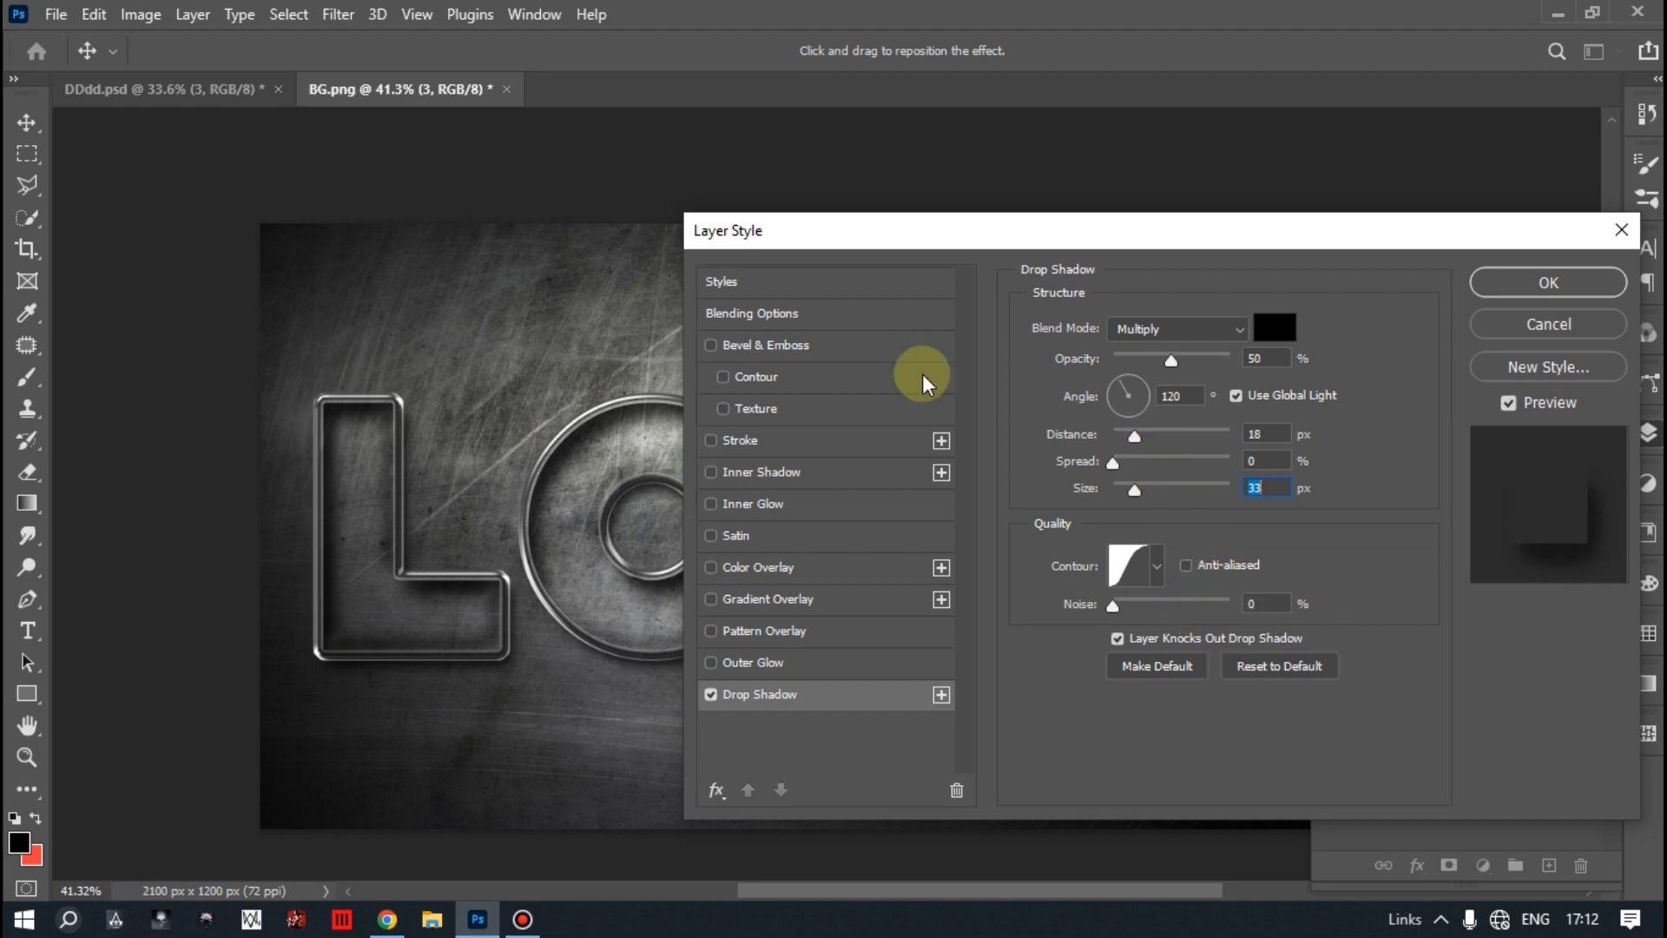
Enable Bevel & Emboss on layer 3, reset it, and set depth 71% and size 59 px.
click(711, 345)
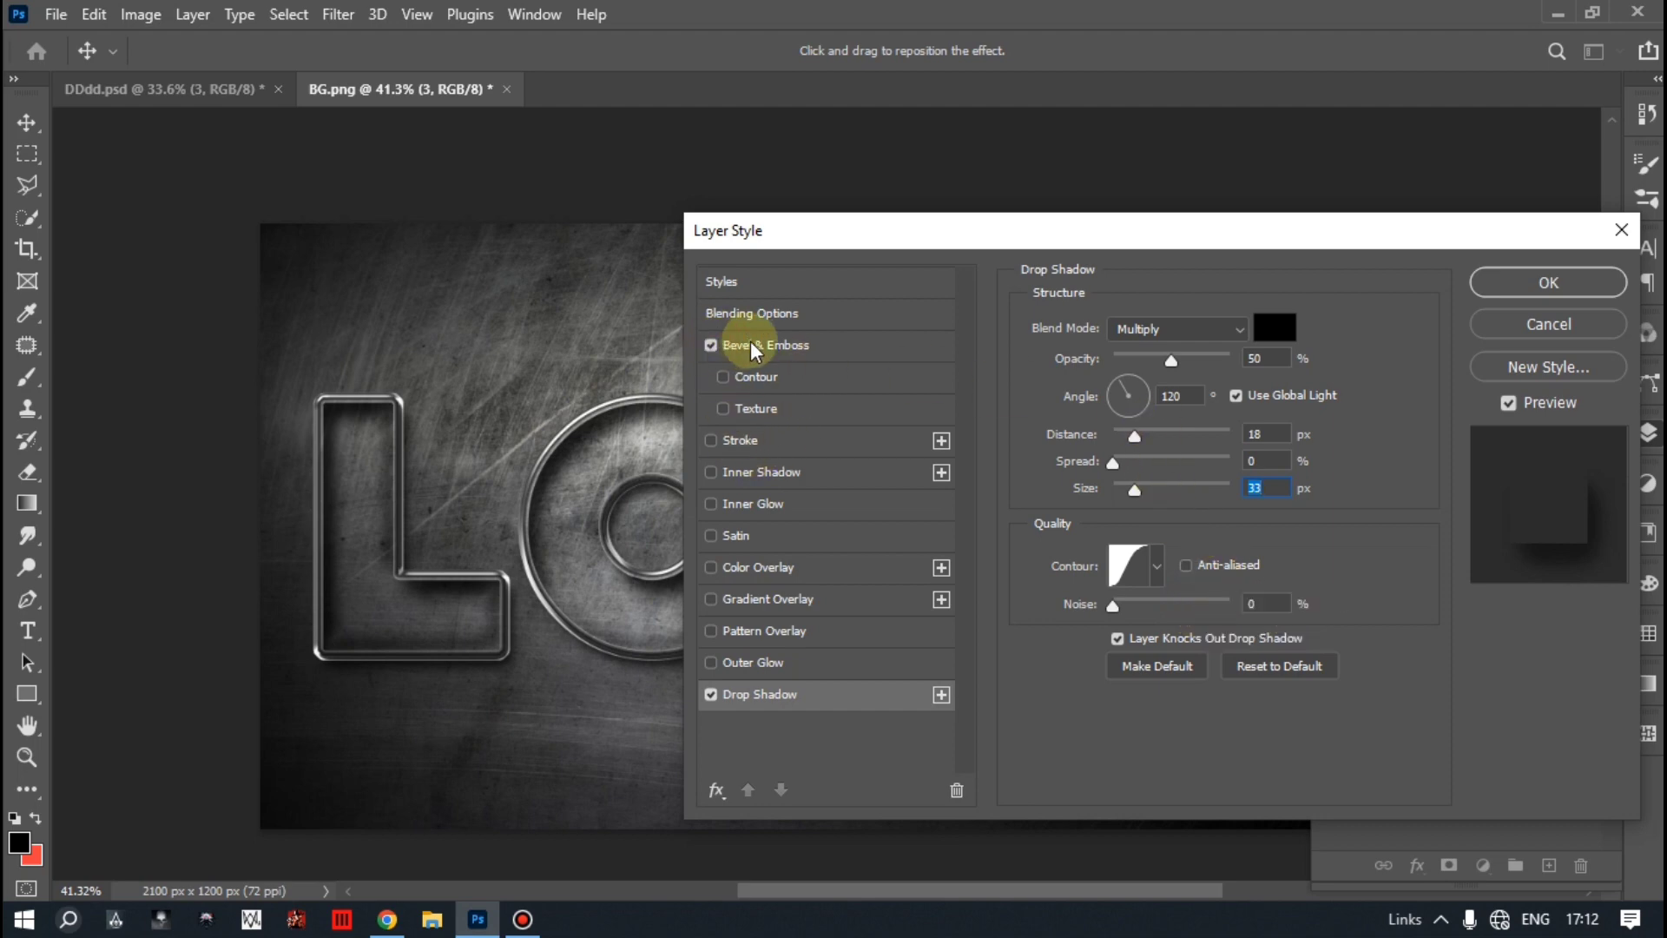
click(780, 345)
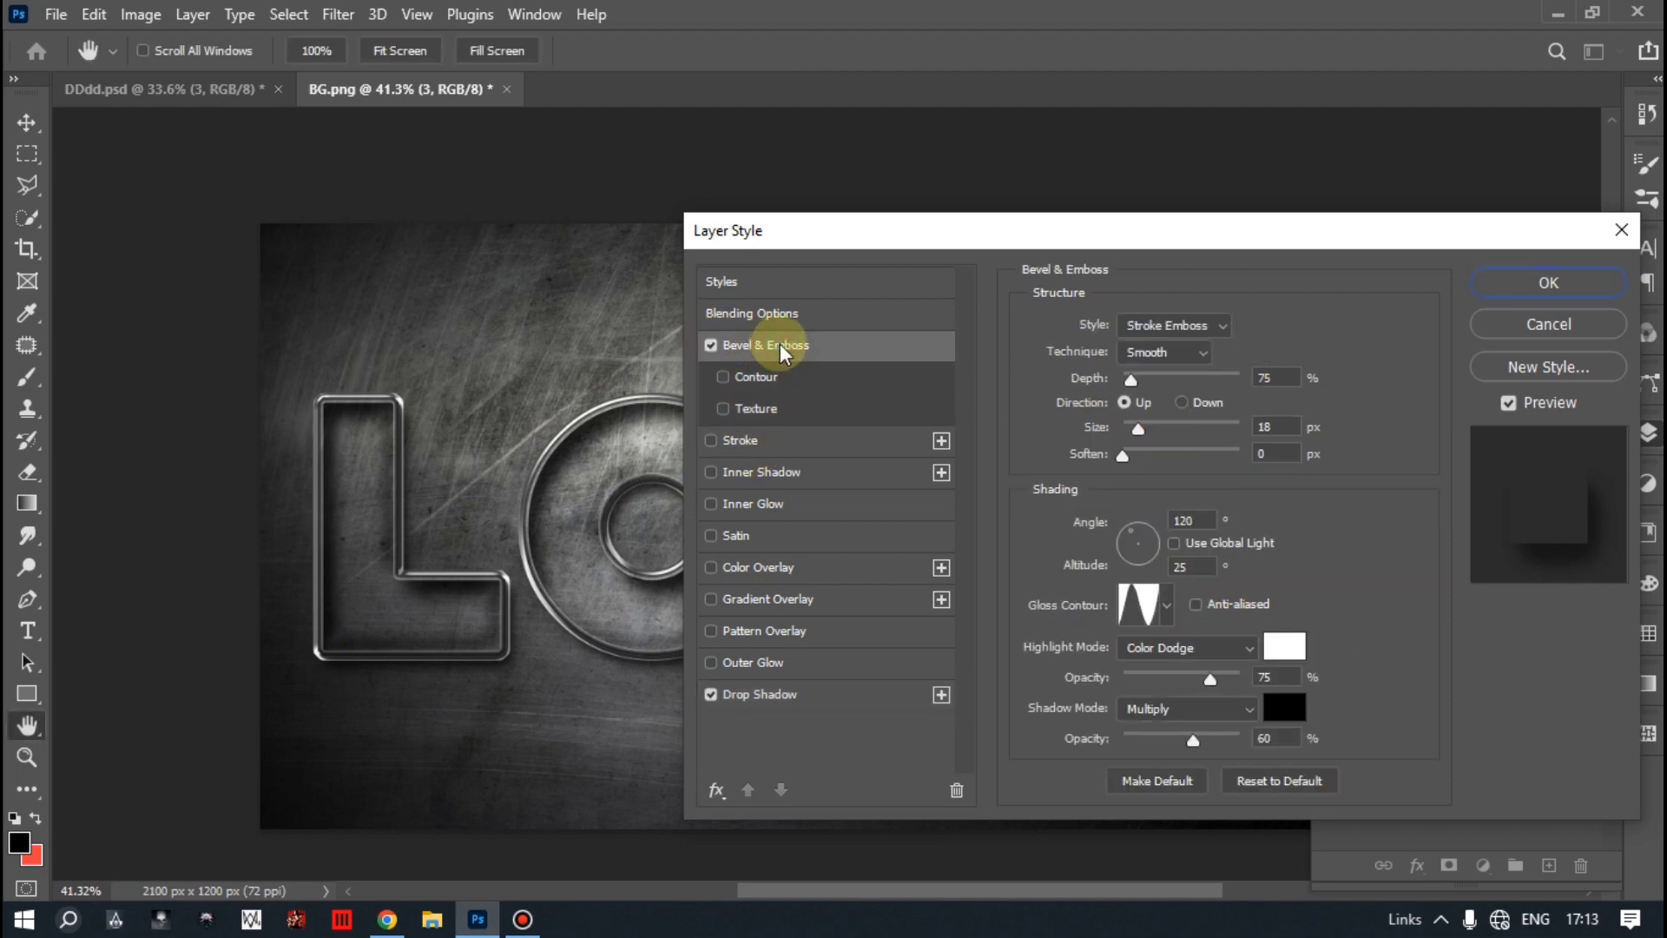
click(1280, 780)
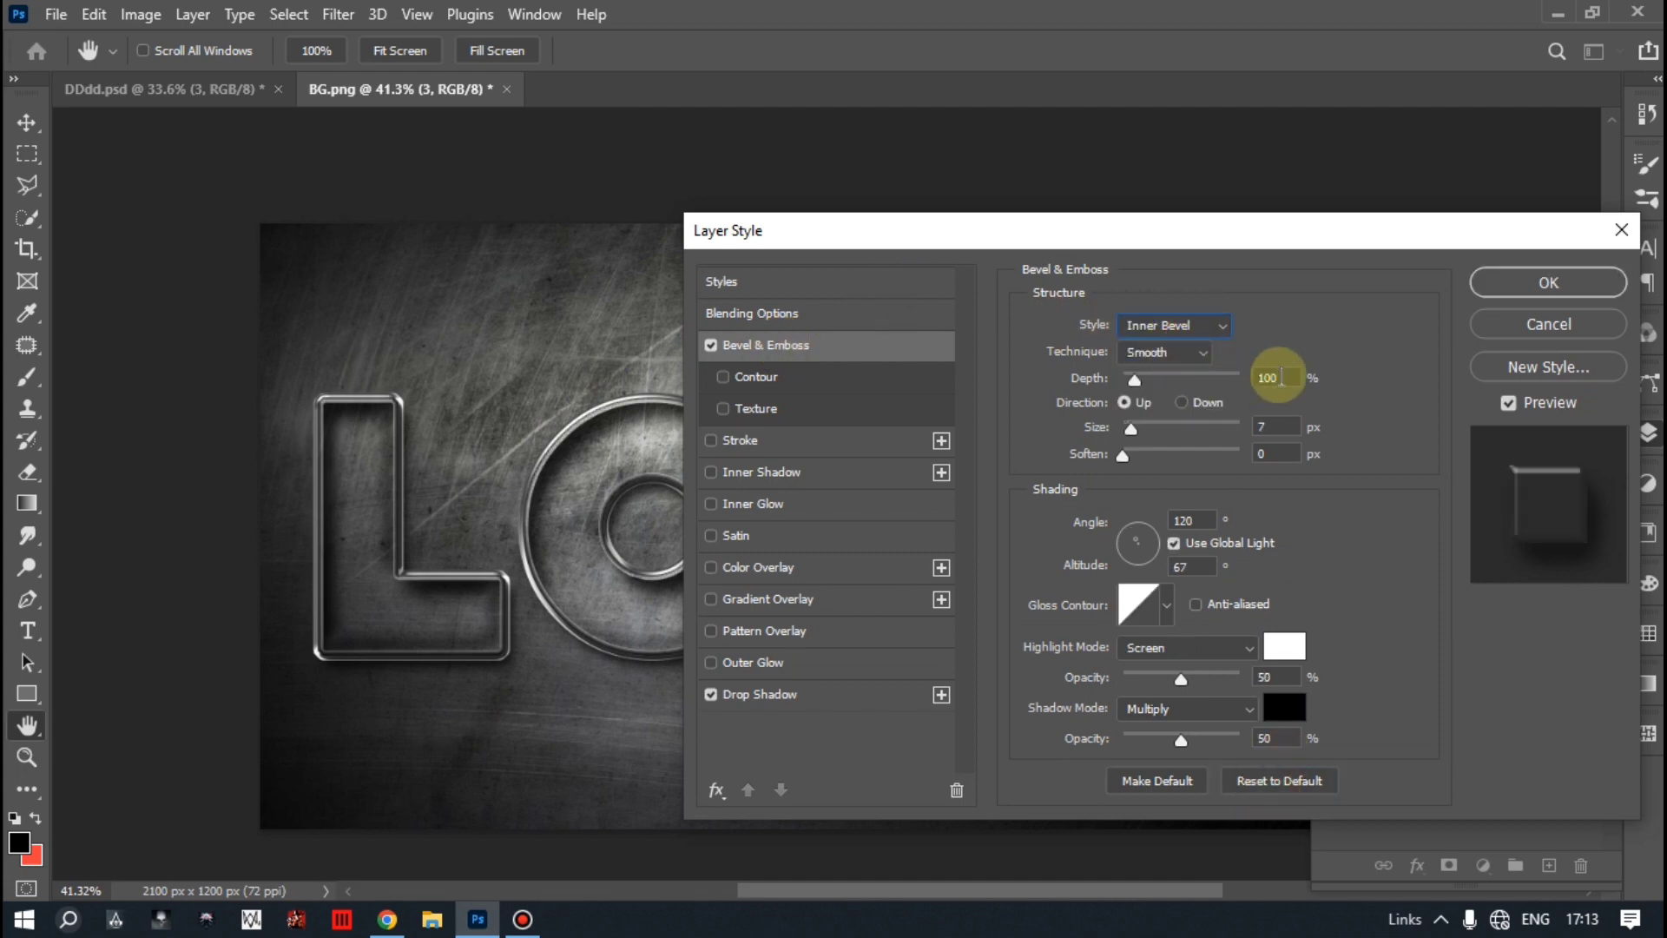
key(BackSpace)
text(71)
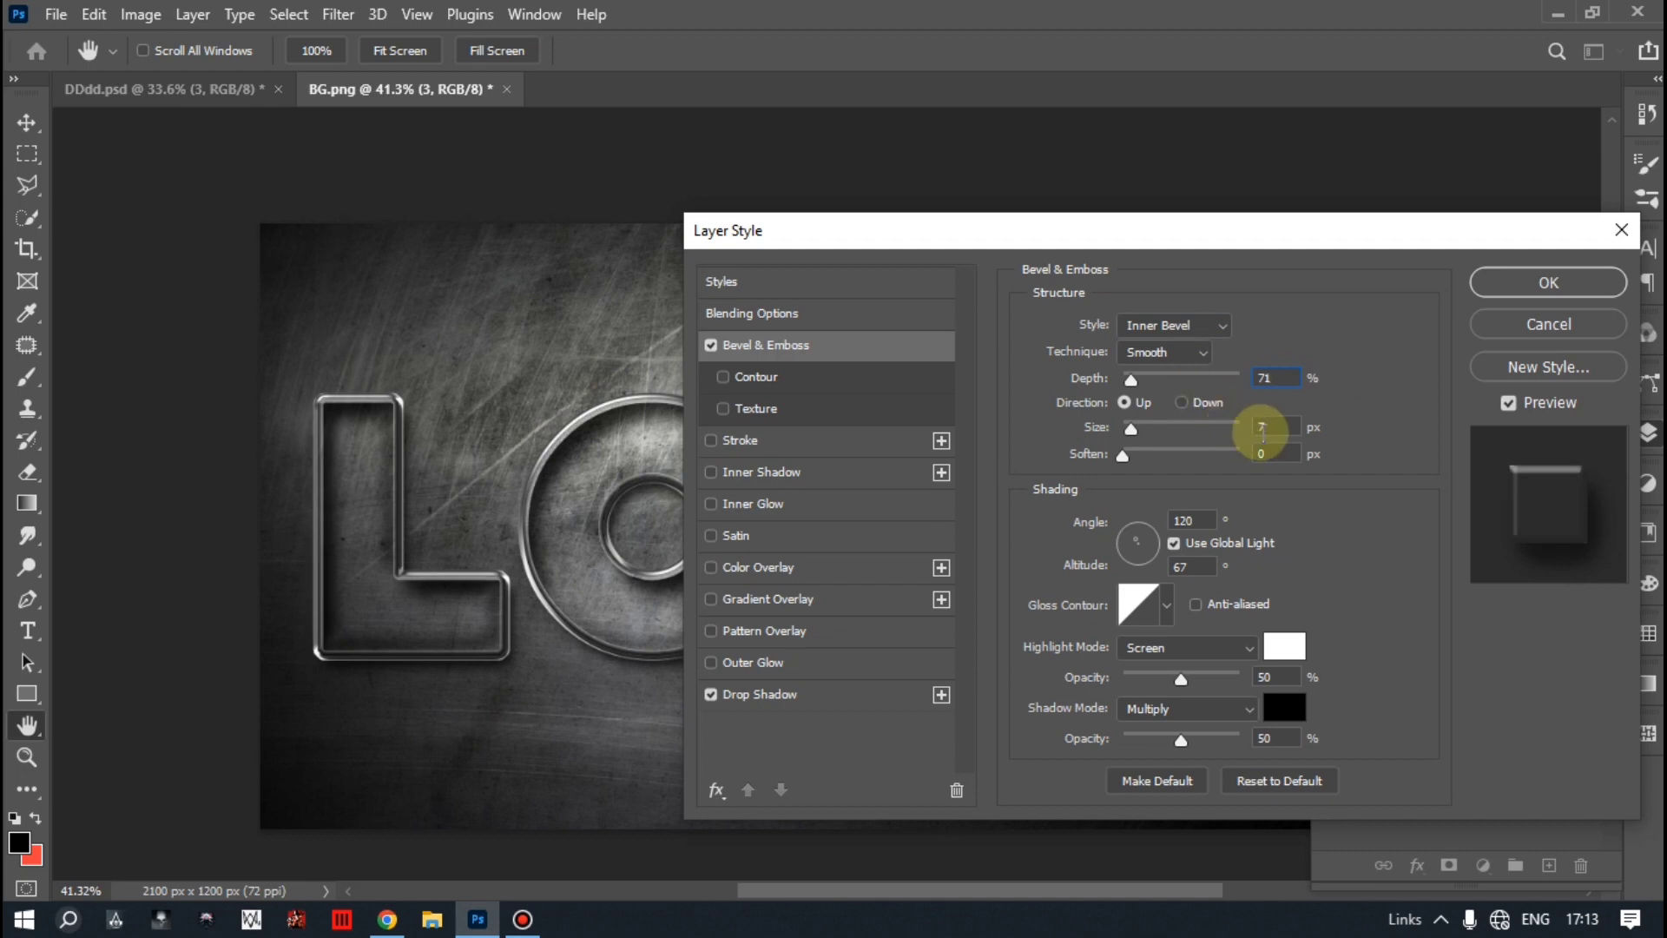
click(1272, 429)
text(59)
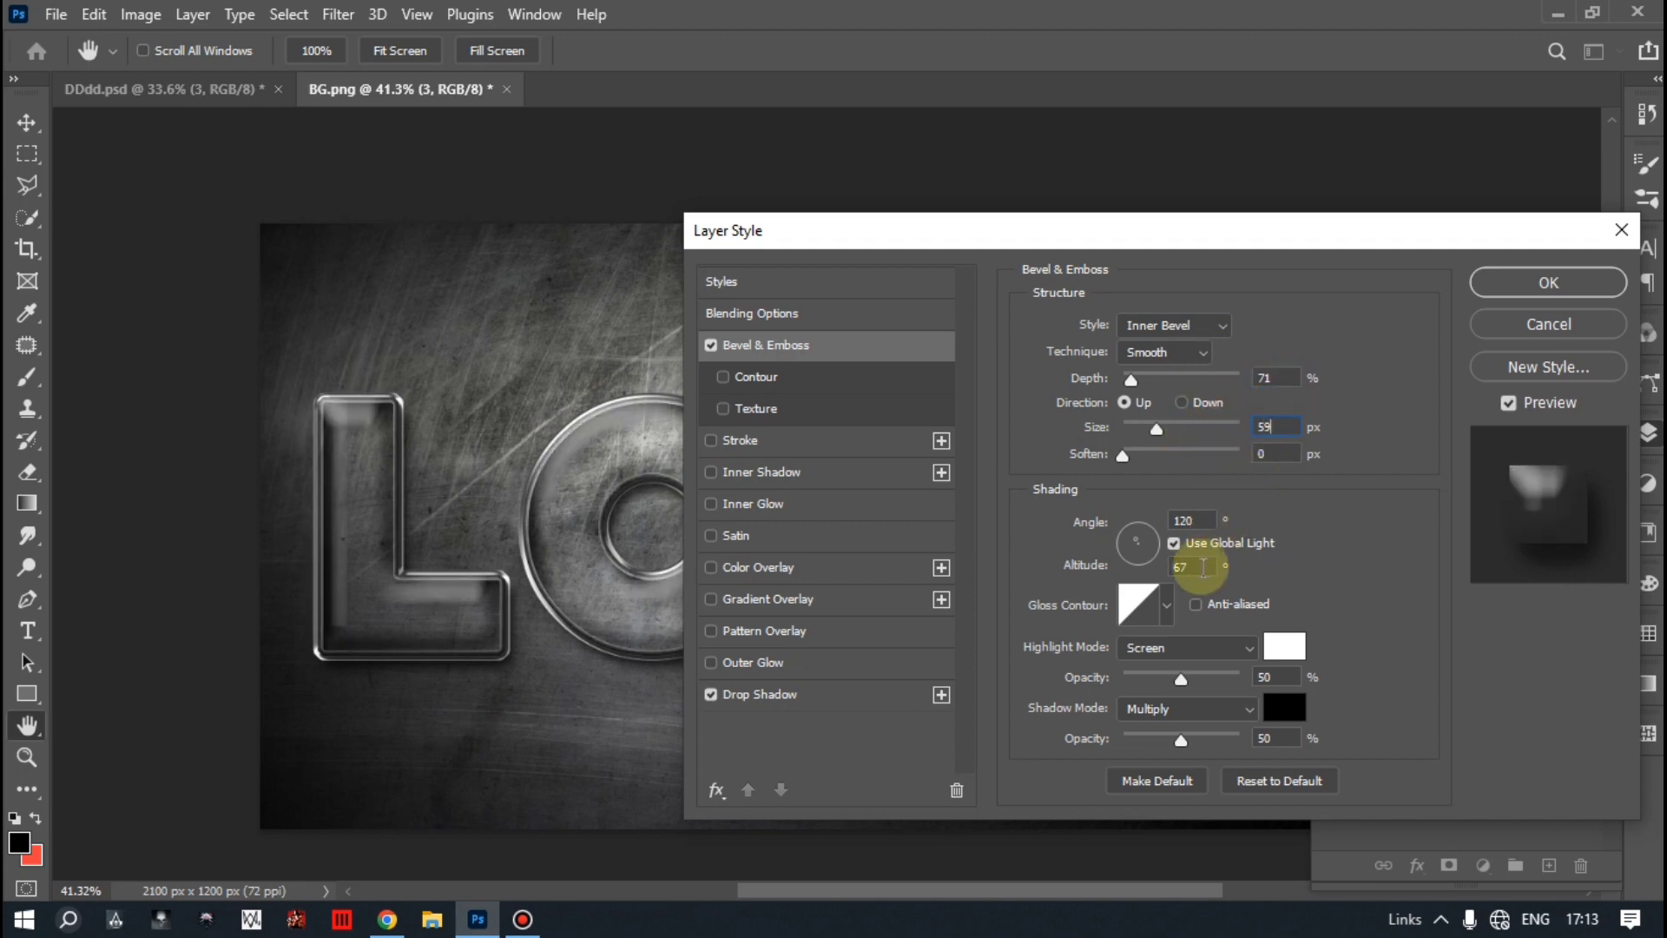
Turn off Global Light and set the bevel angle to 120° and altitude to 65°.
click(1174, 543)
click(1137, 531)
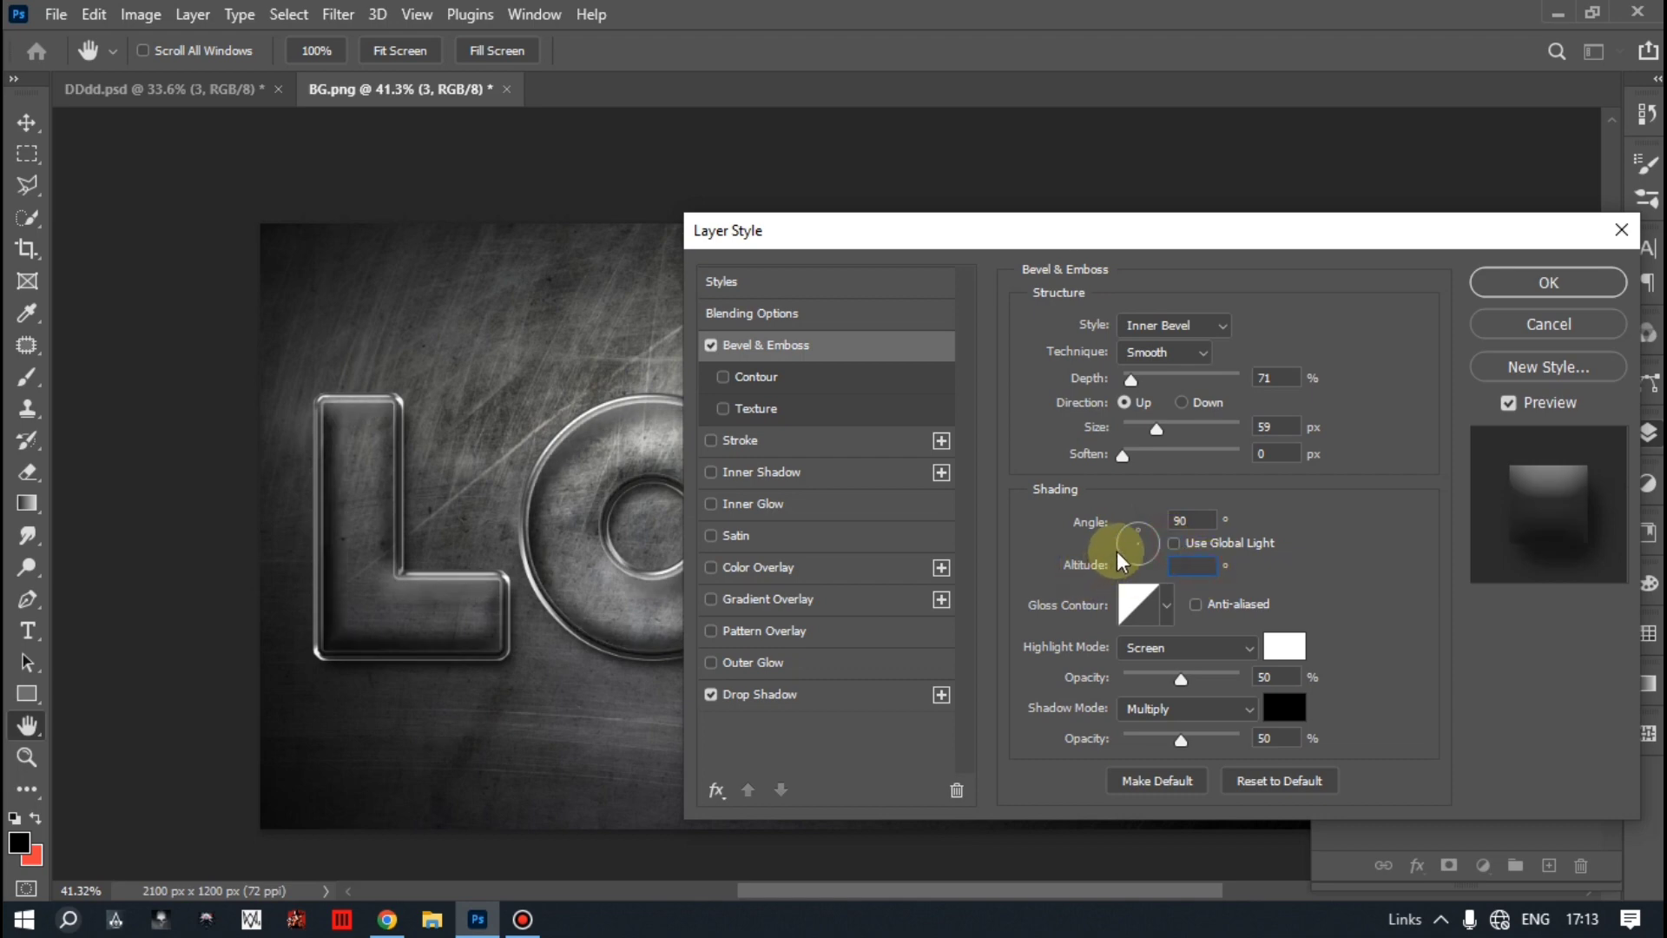
click(1200, 518)
key(Return)
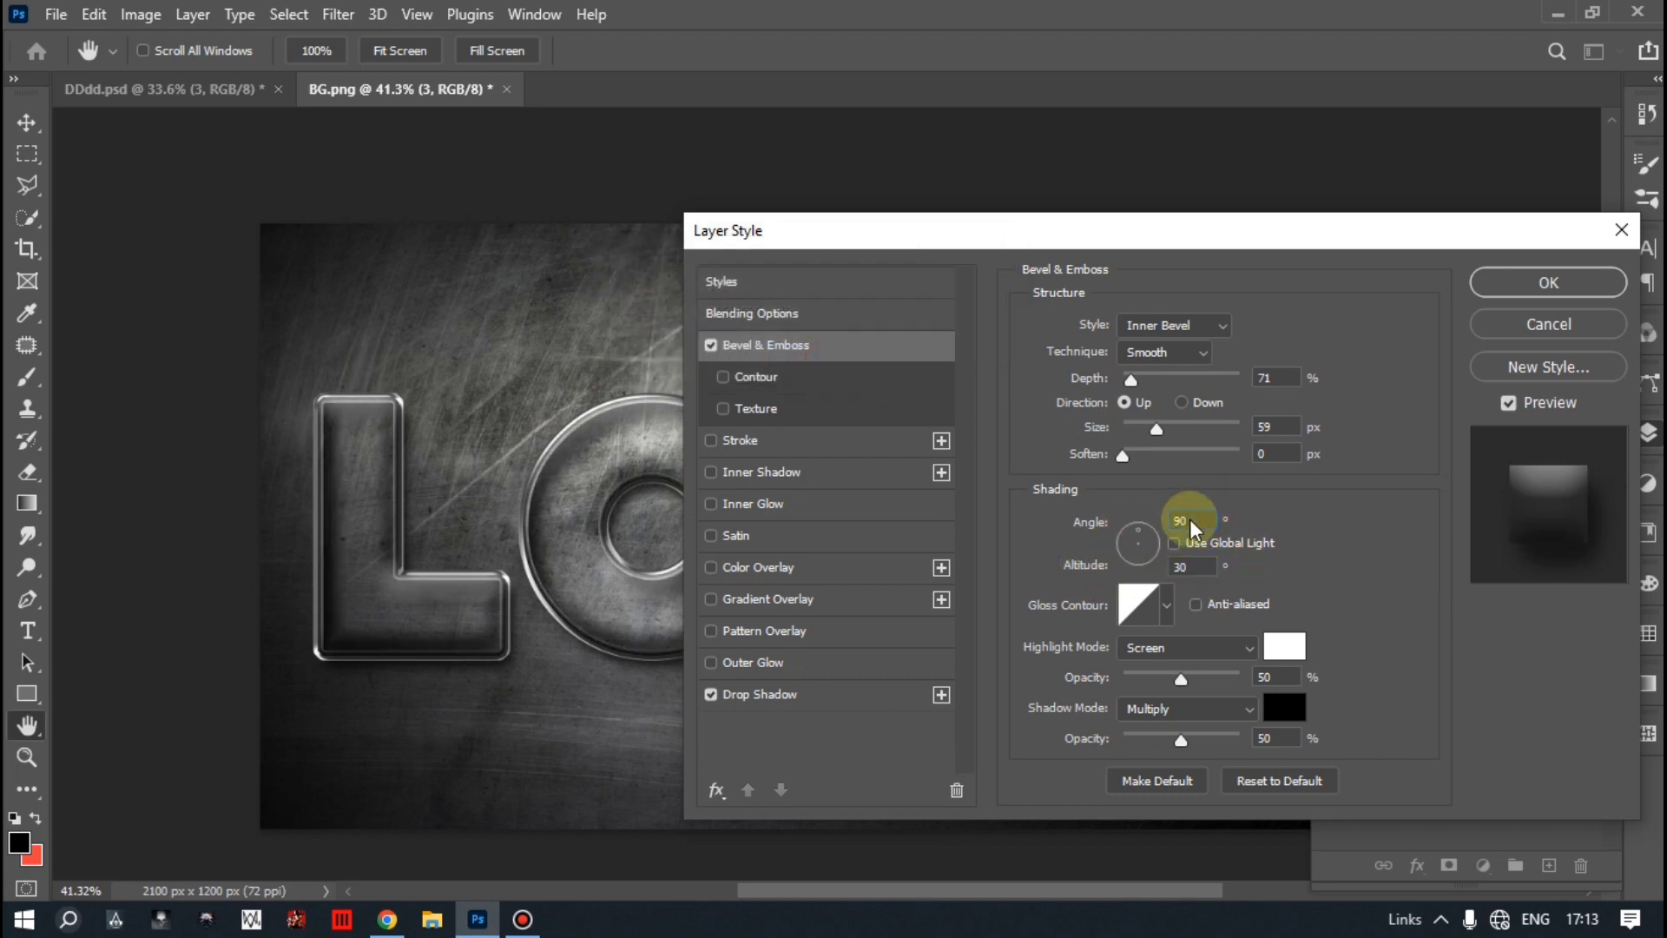
click(1212, 518)
text(120)
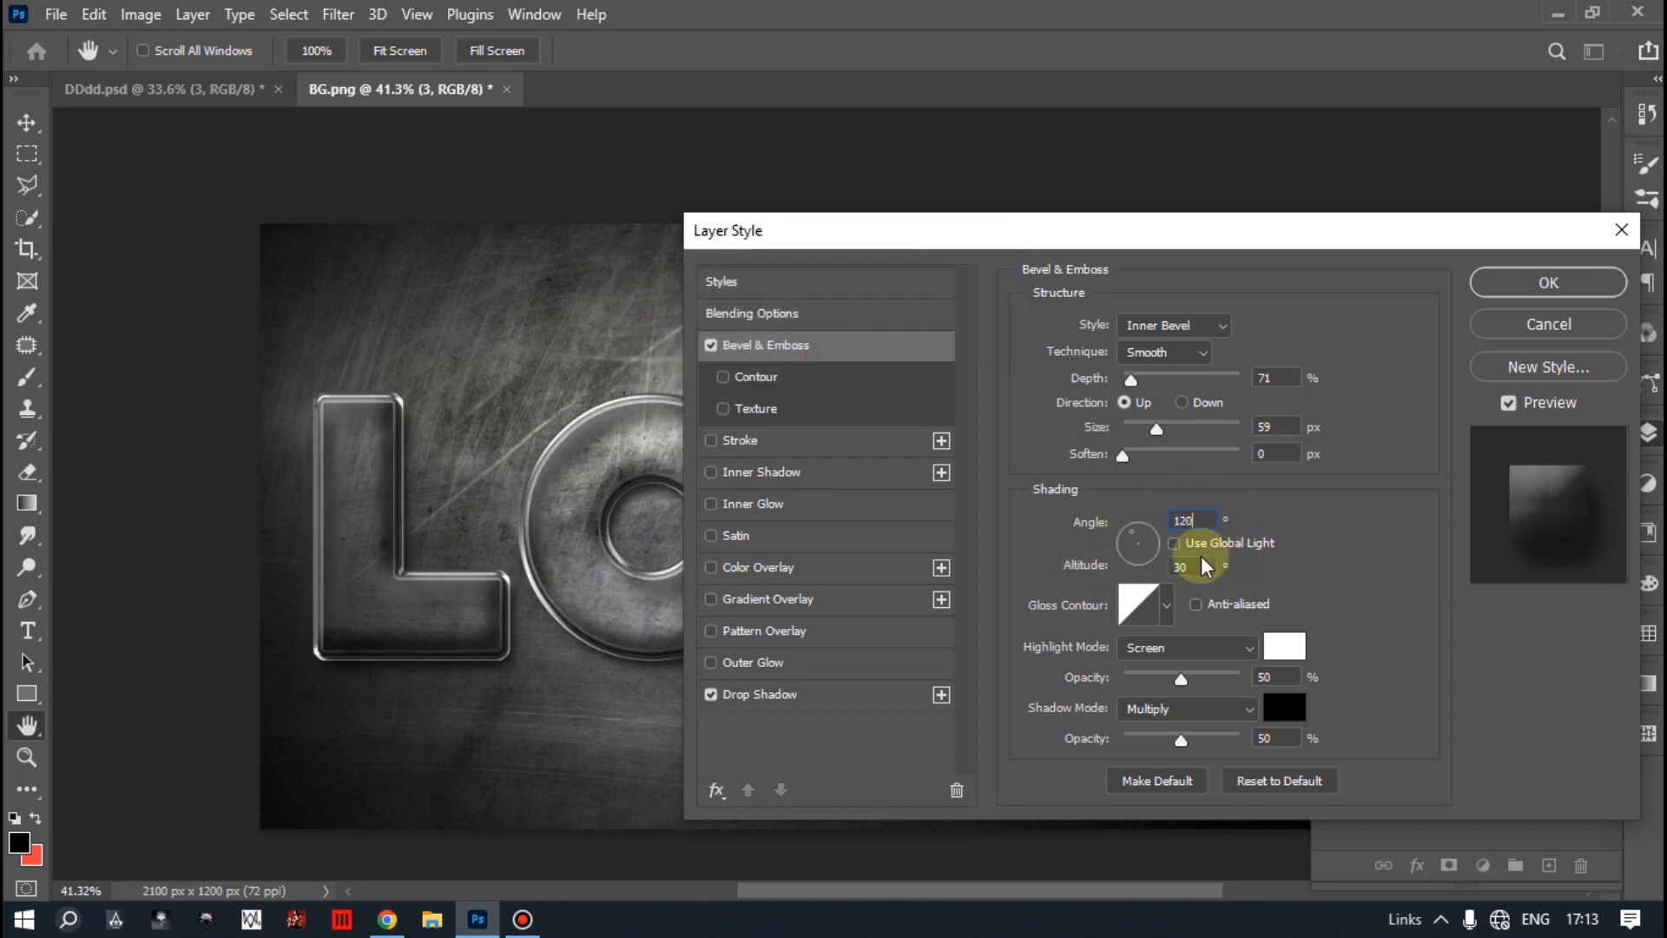
key(Tab)
text(65)
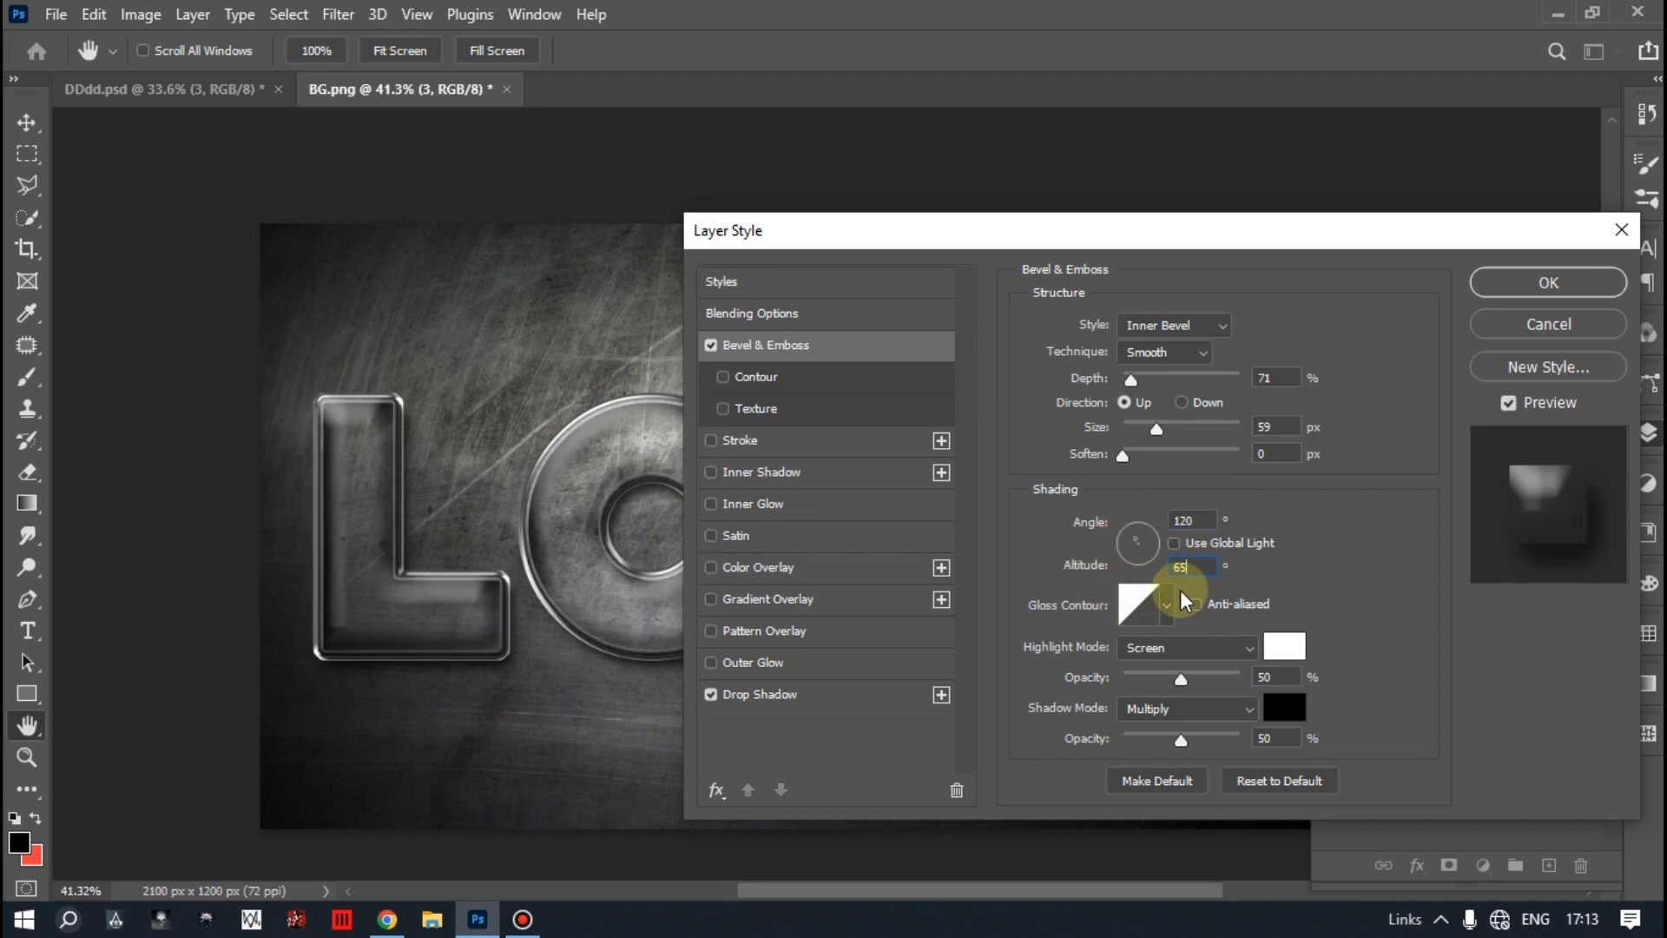
Choose a cone gloss contour, highlights 100%, shadows 20%, and enable the bevel Contour.
click(1153, 609)
click(1058, 700)
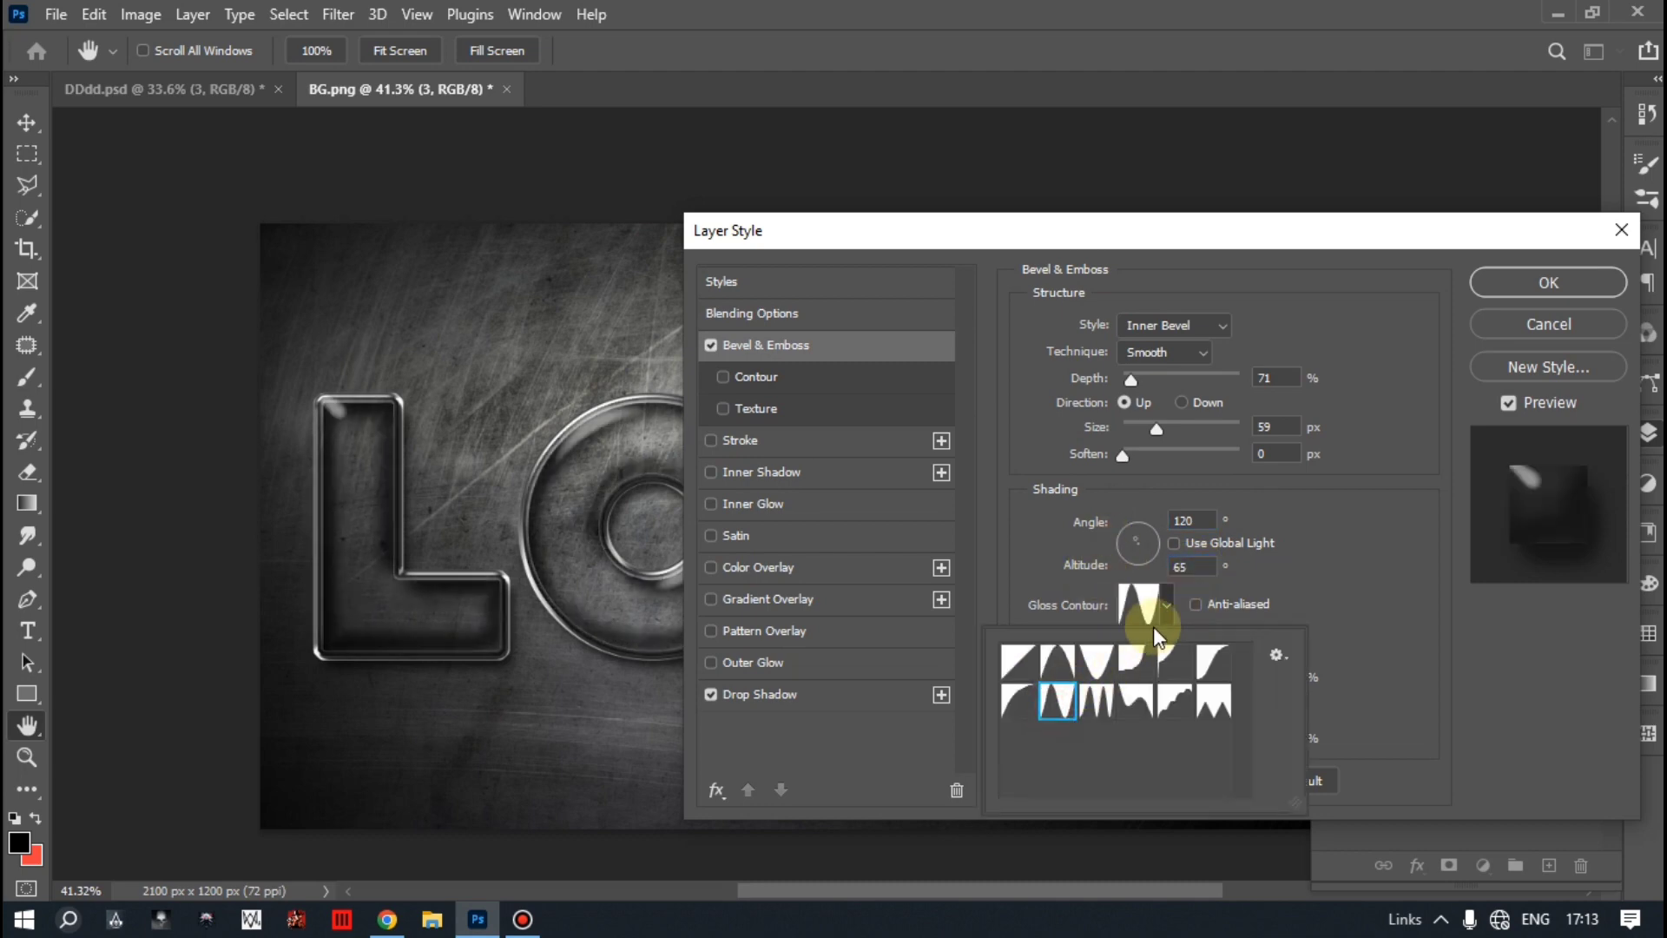
click(1166, 606)
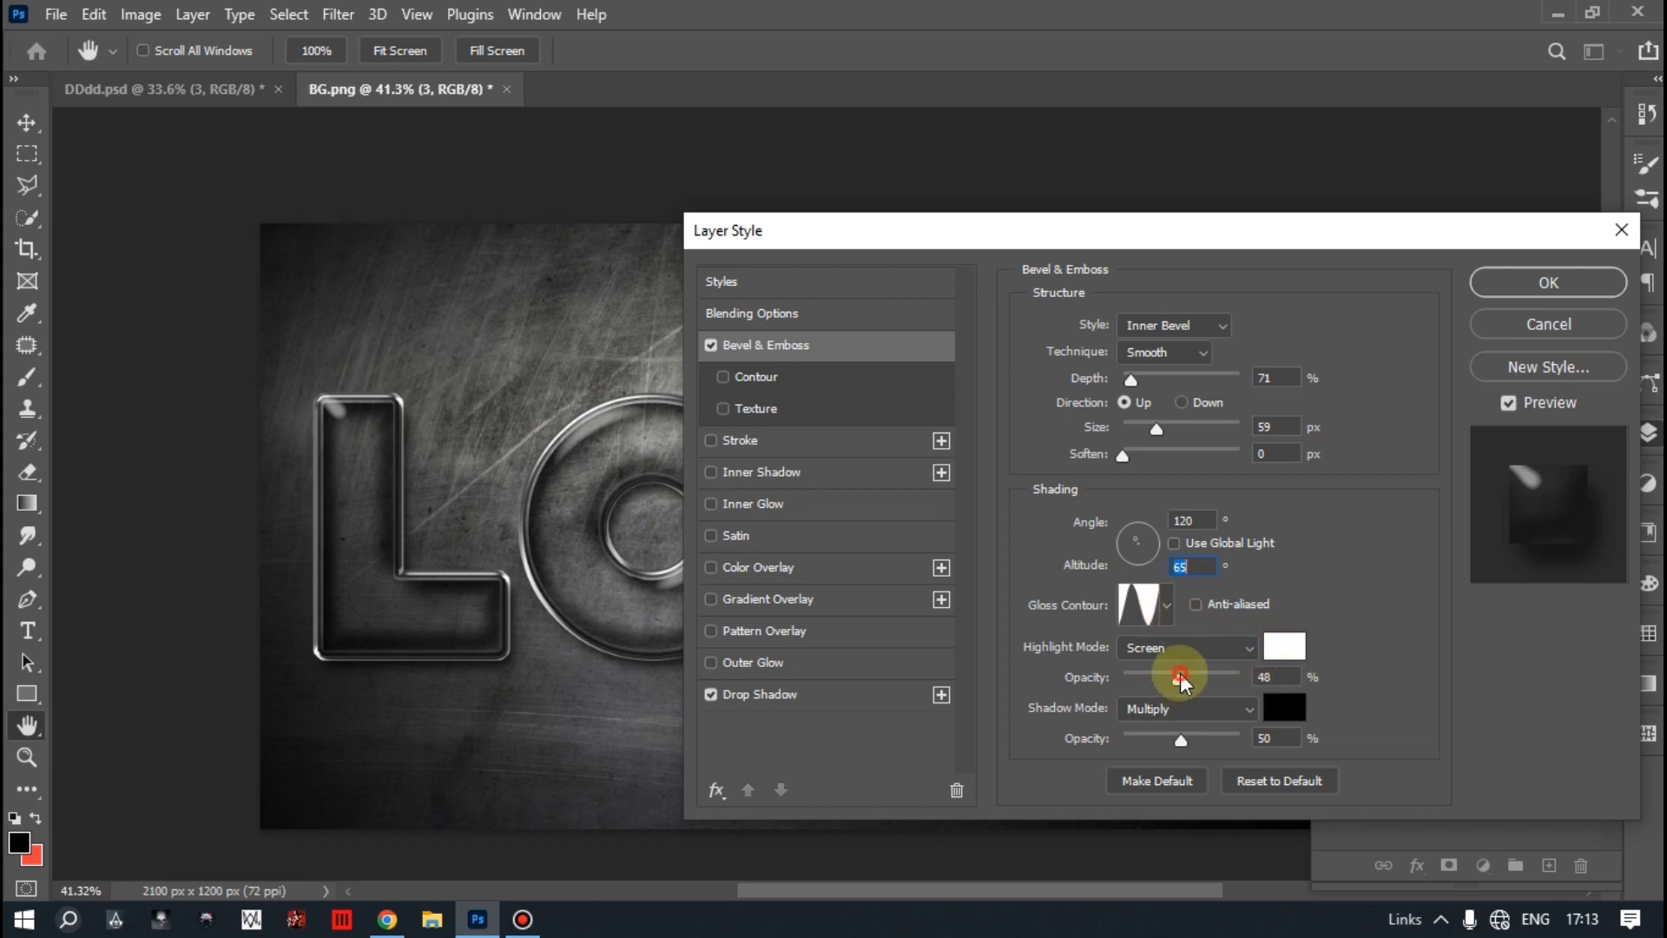
drag(1181, 679, 1277, 673)
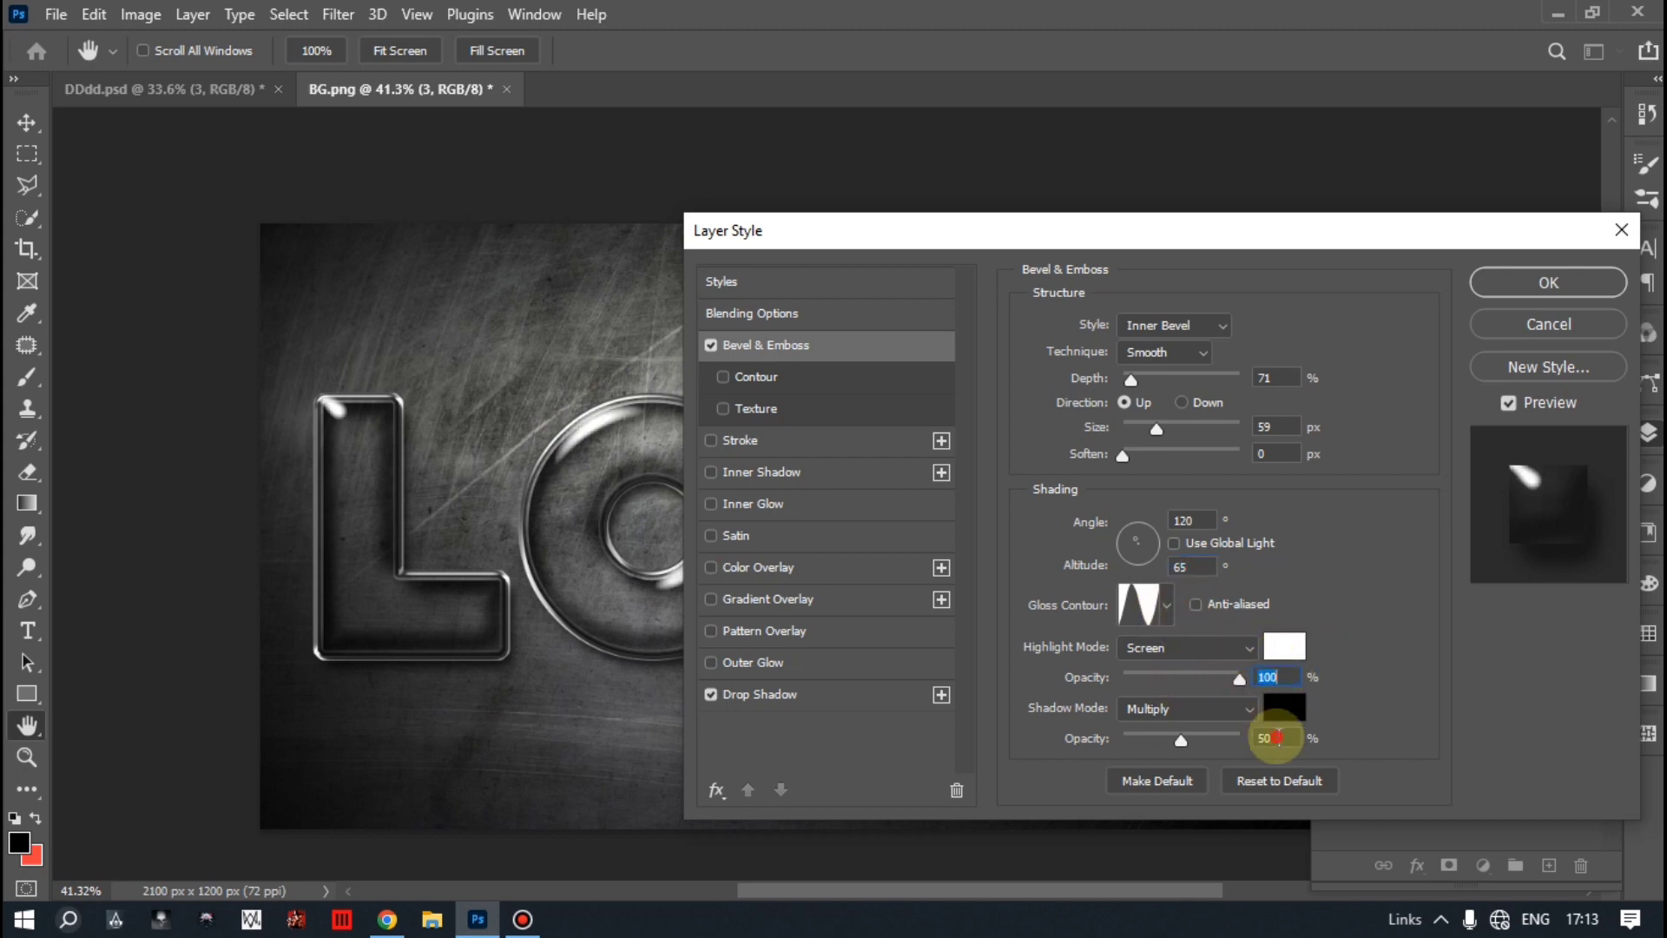
text(20)
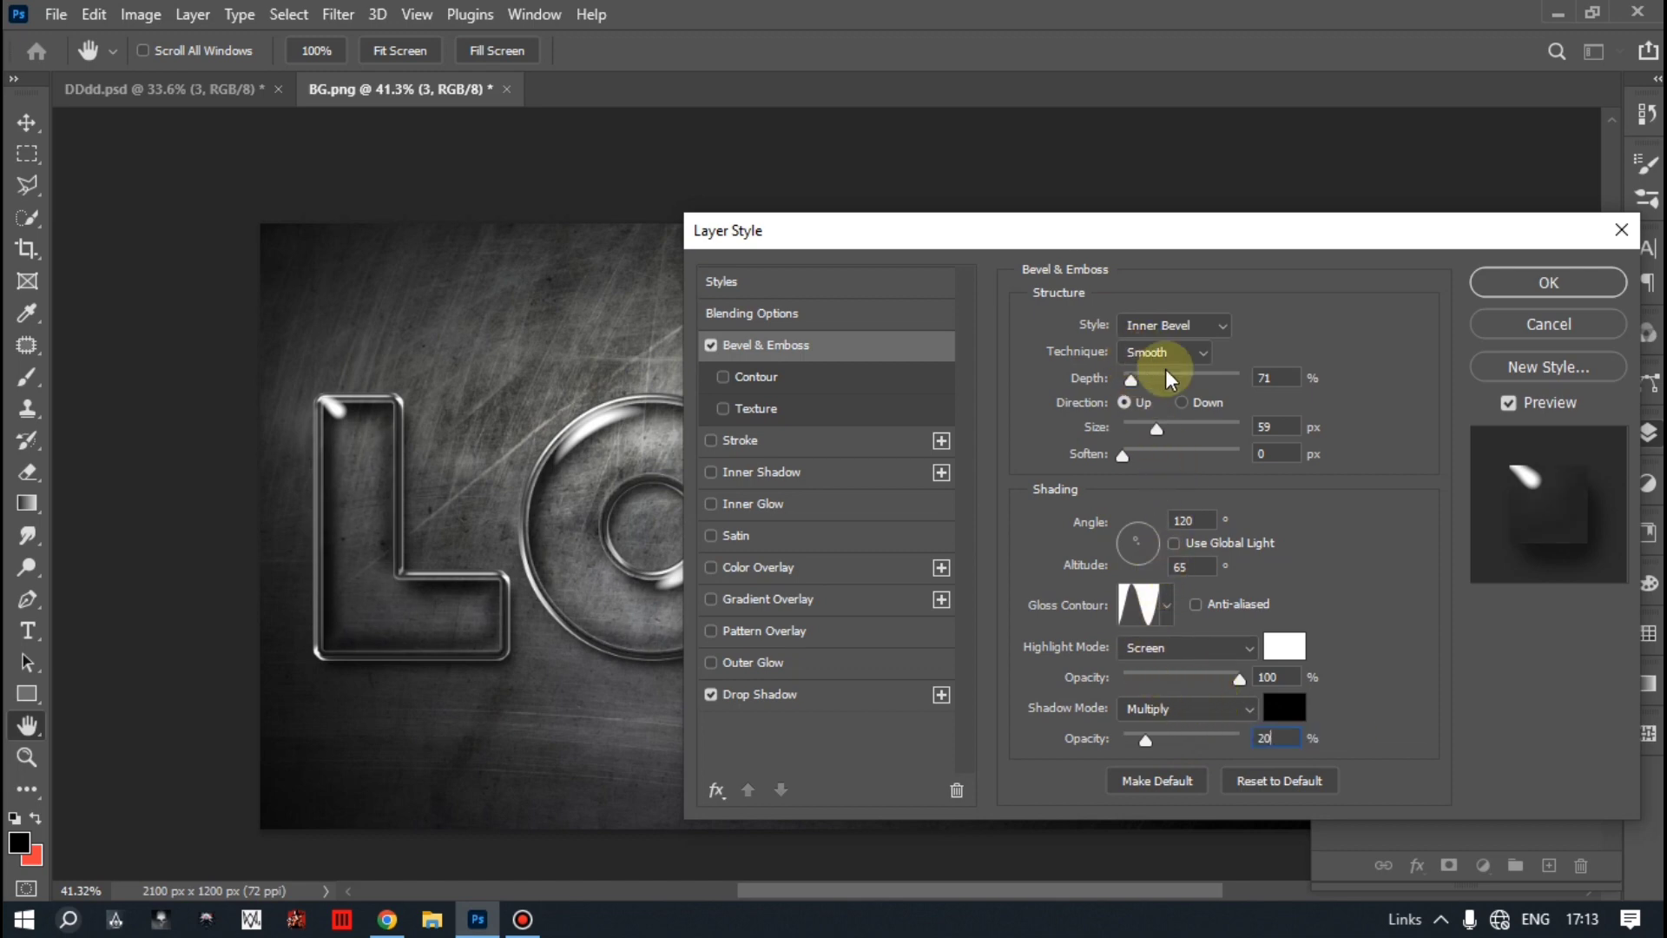
click(778, 387)
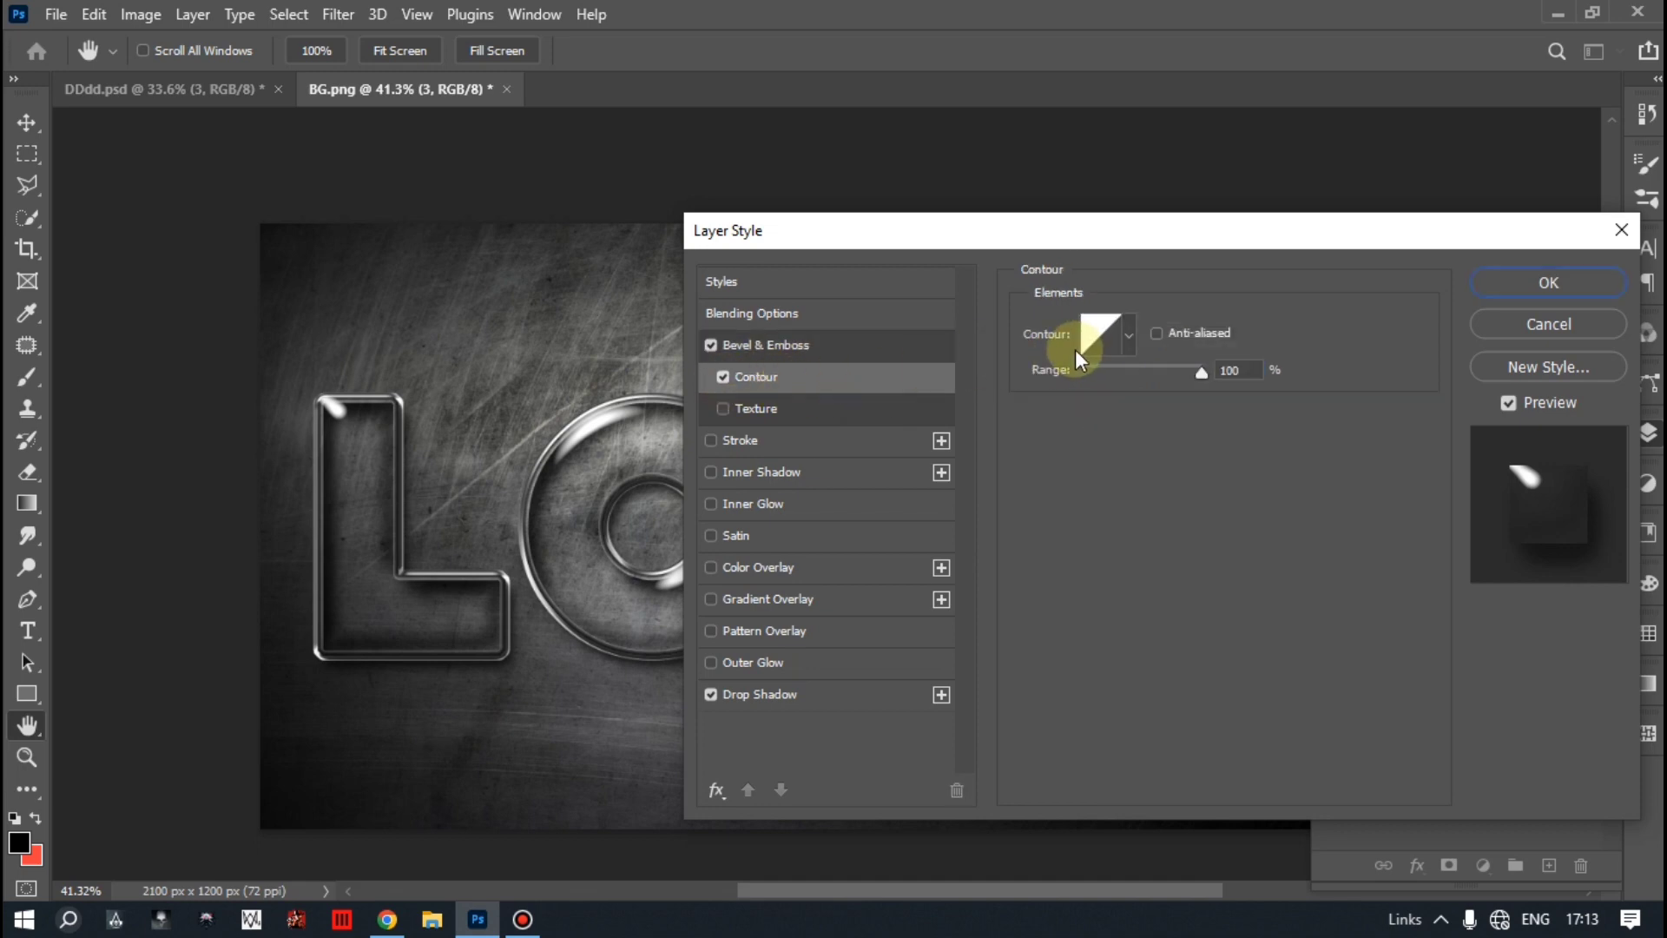
Bend the bevel's linear contour into a custom bowed curve in the Contour Editor.
click(1127, 334)
click(984, 395)
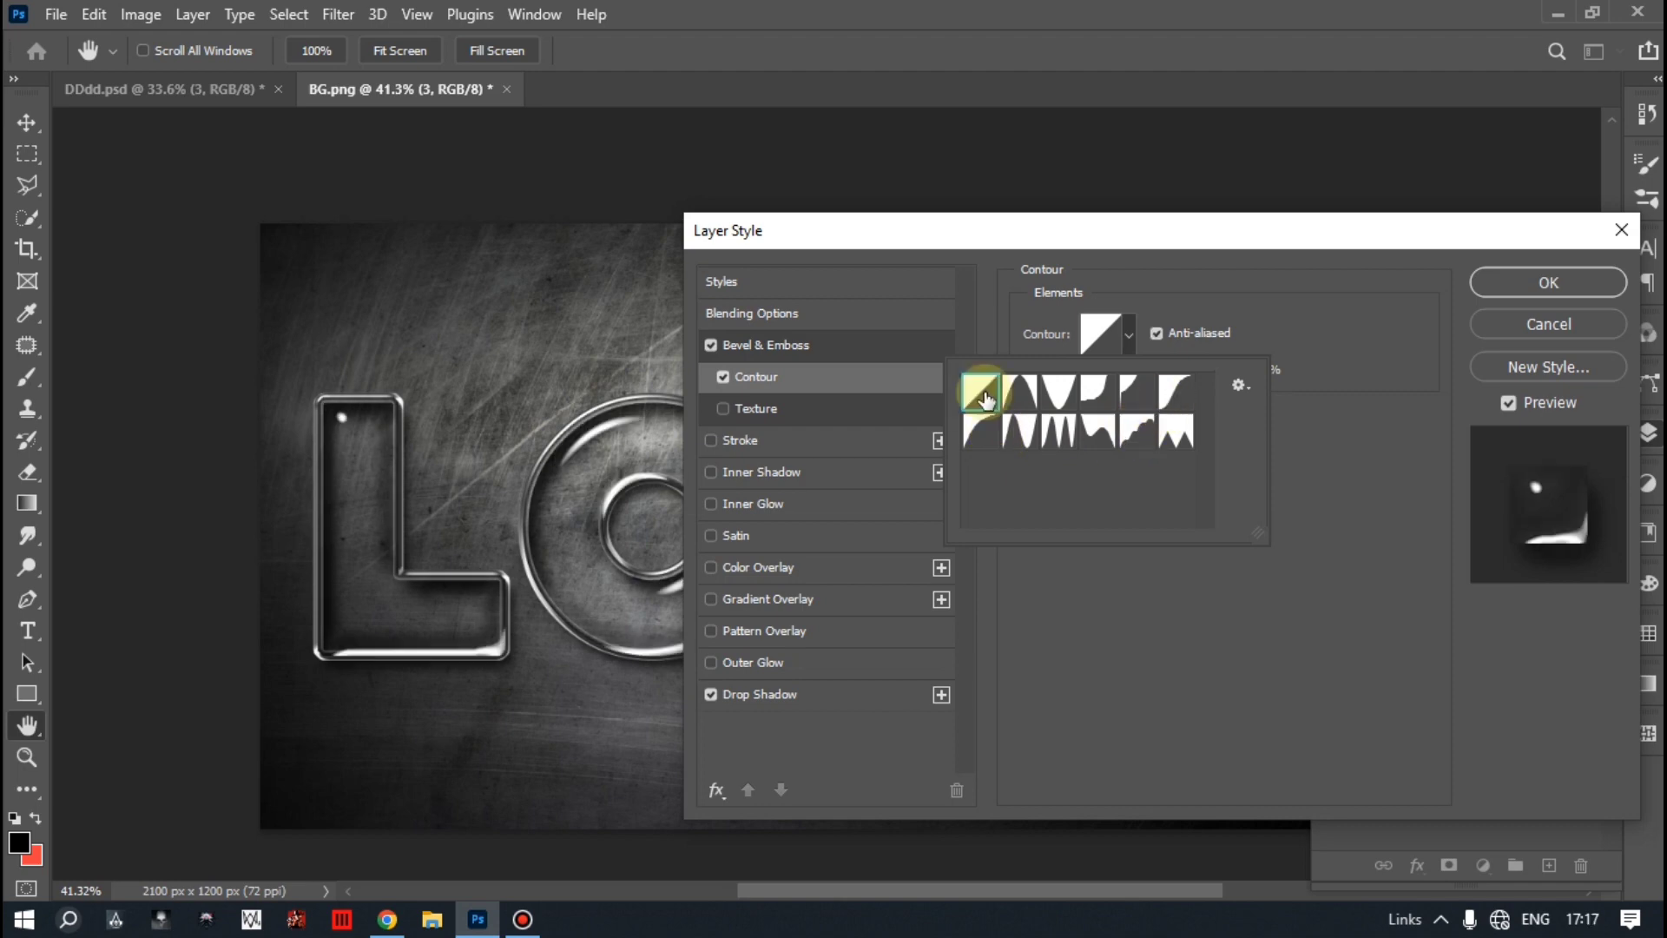
click(1098, 340)
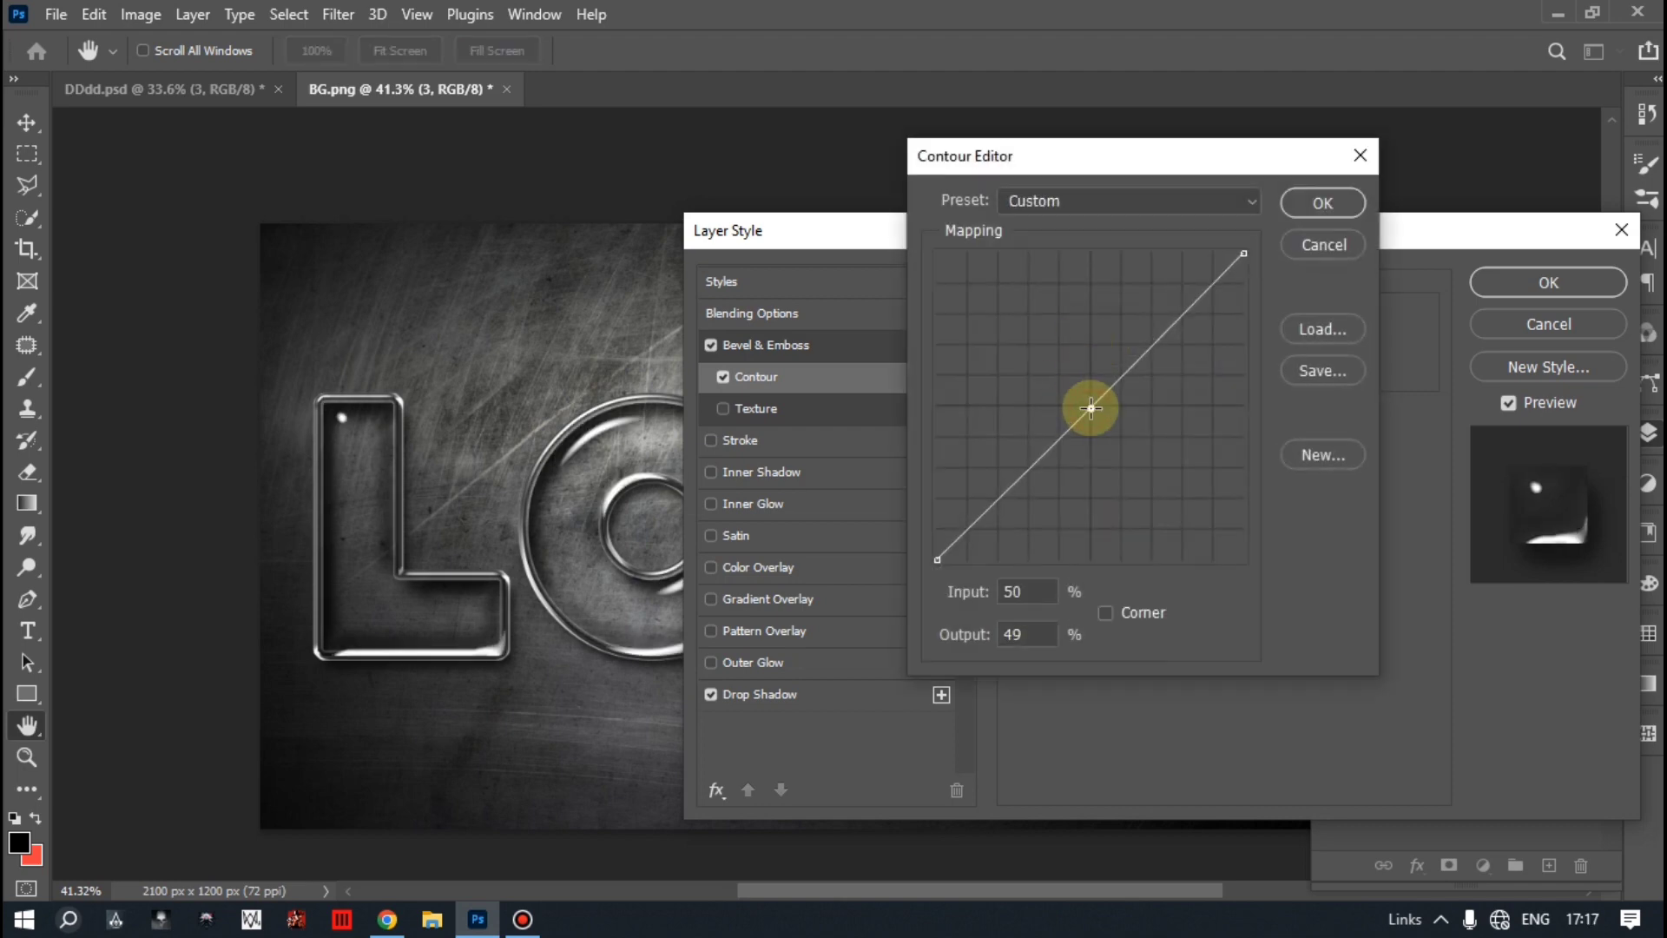
mouse_move(1091, 408)
mouse_down()
mouse_move(1138, 409)
mouse_move(1125, 406)
mouse_move(1226, 340)
mouse_up()
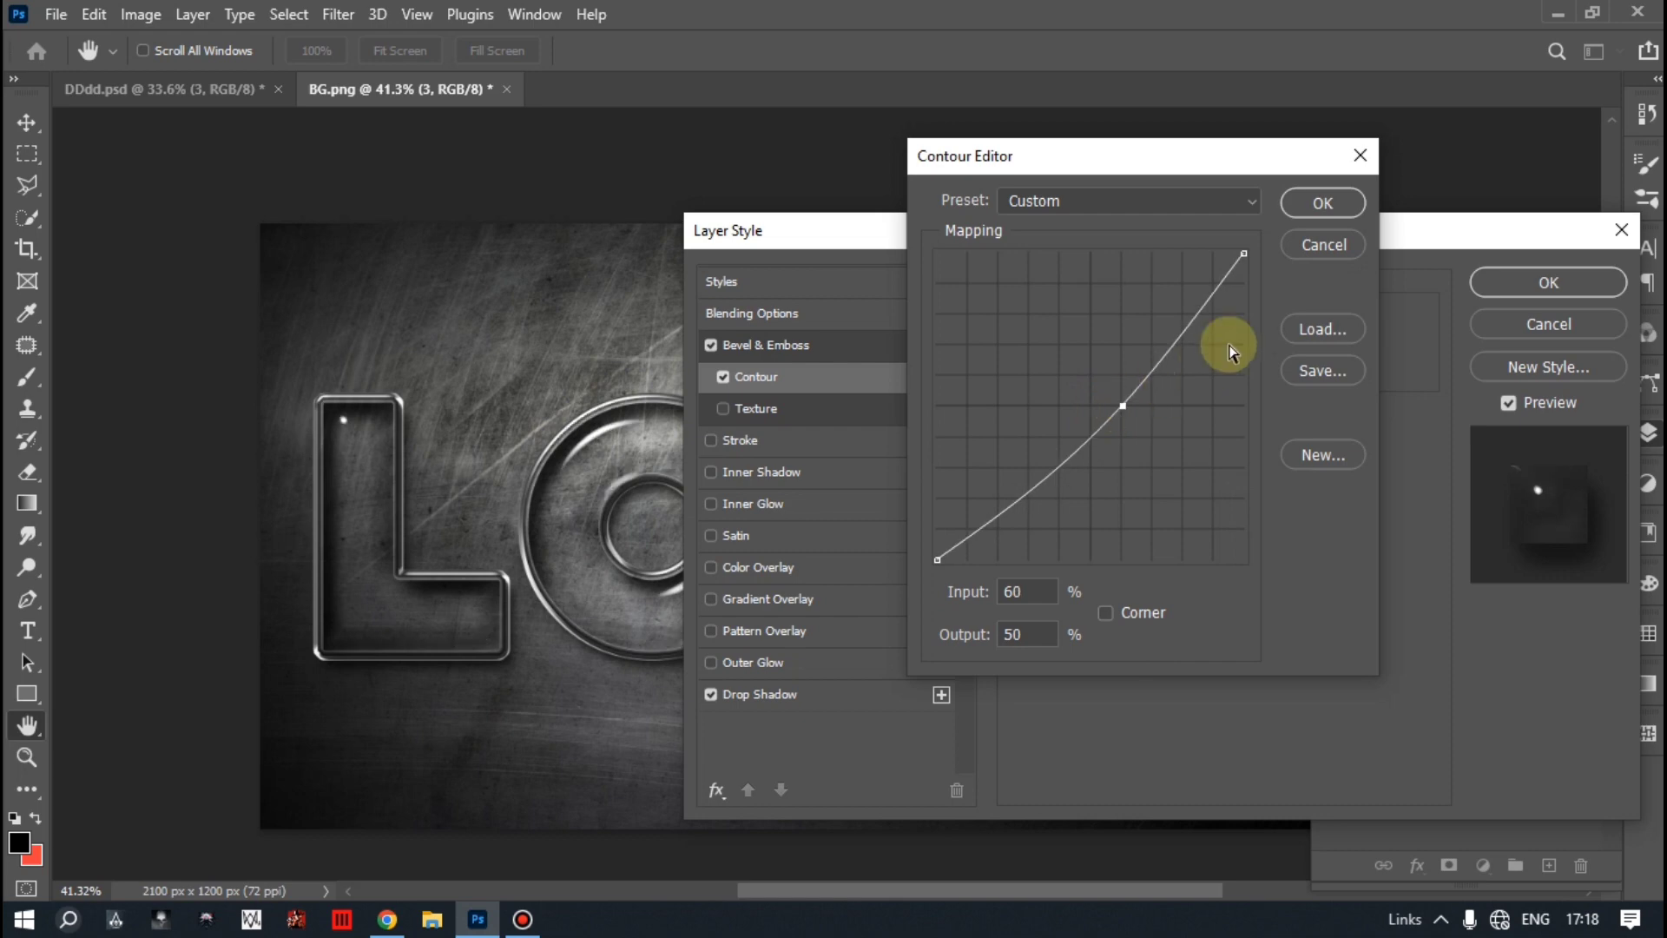
click(1321, 201)
click(734, 349)
Reshape the ring-style gloss contour curve and apply the layer style to the logo.
click(1120, 642)
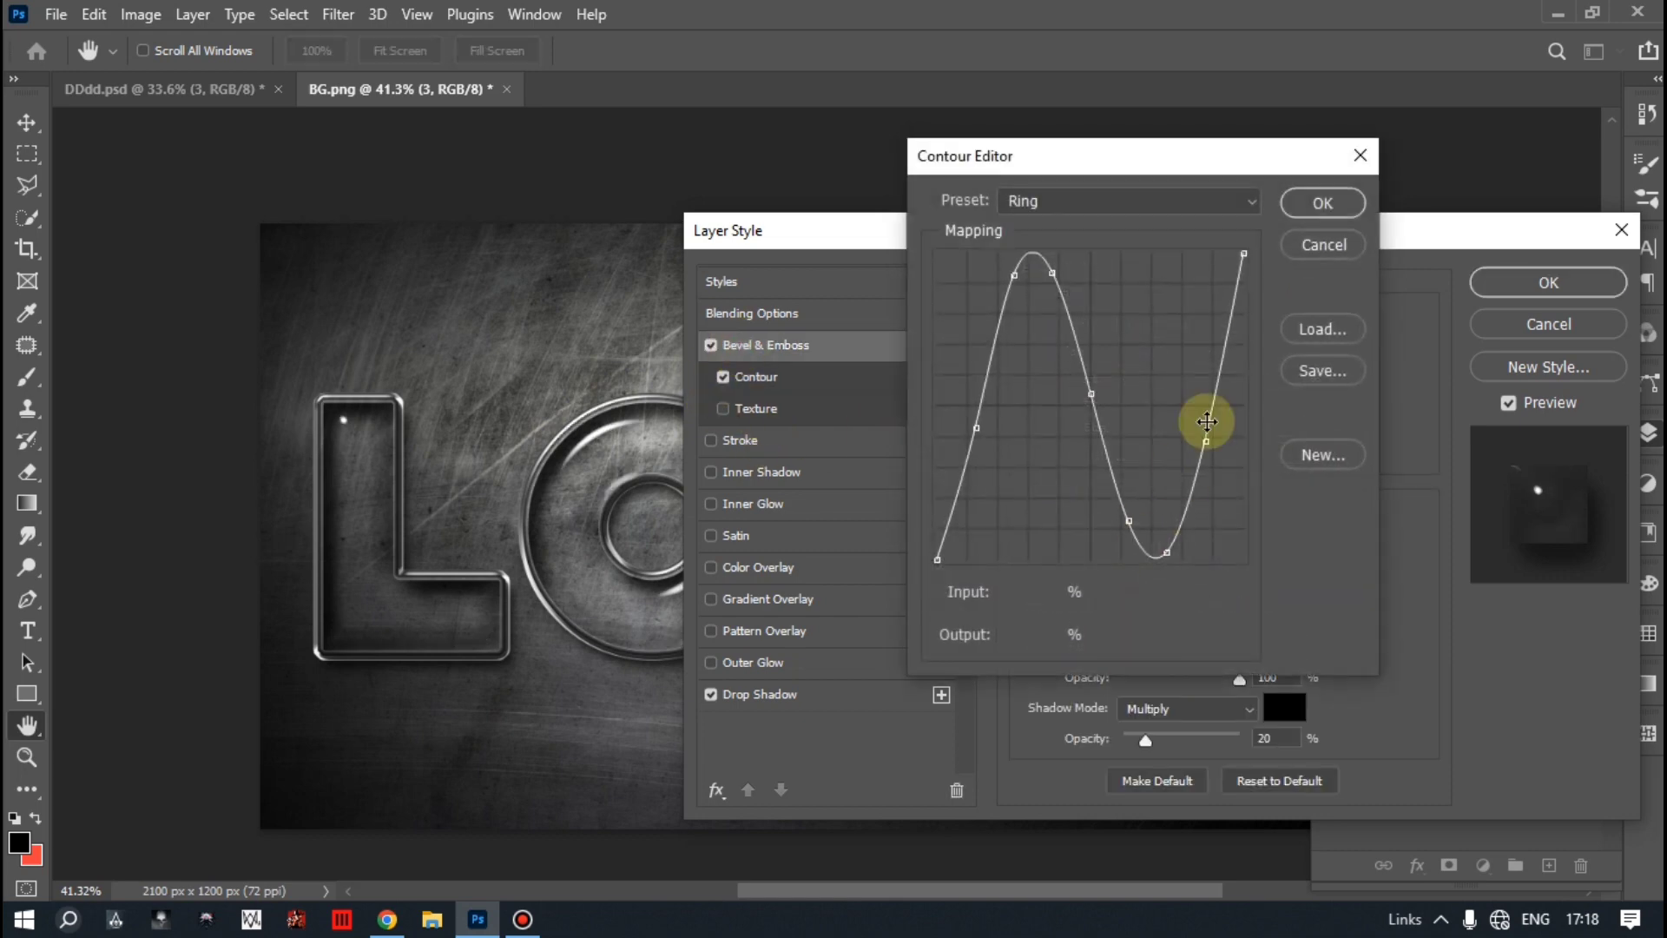
click(1239, 252)
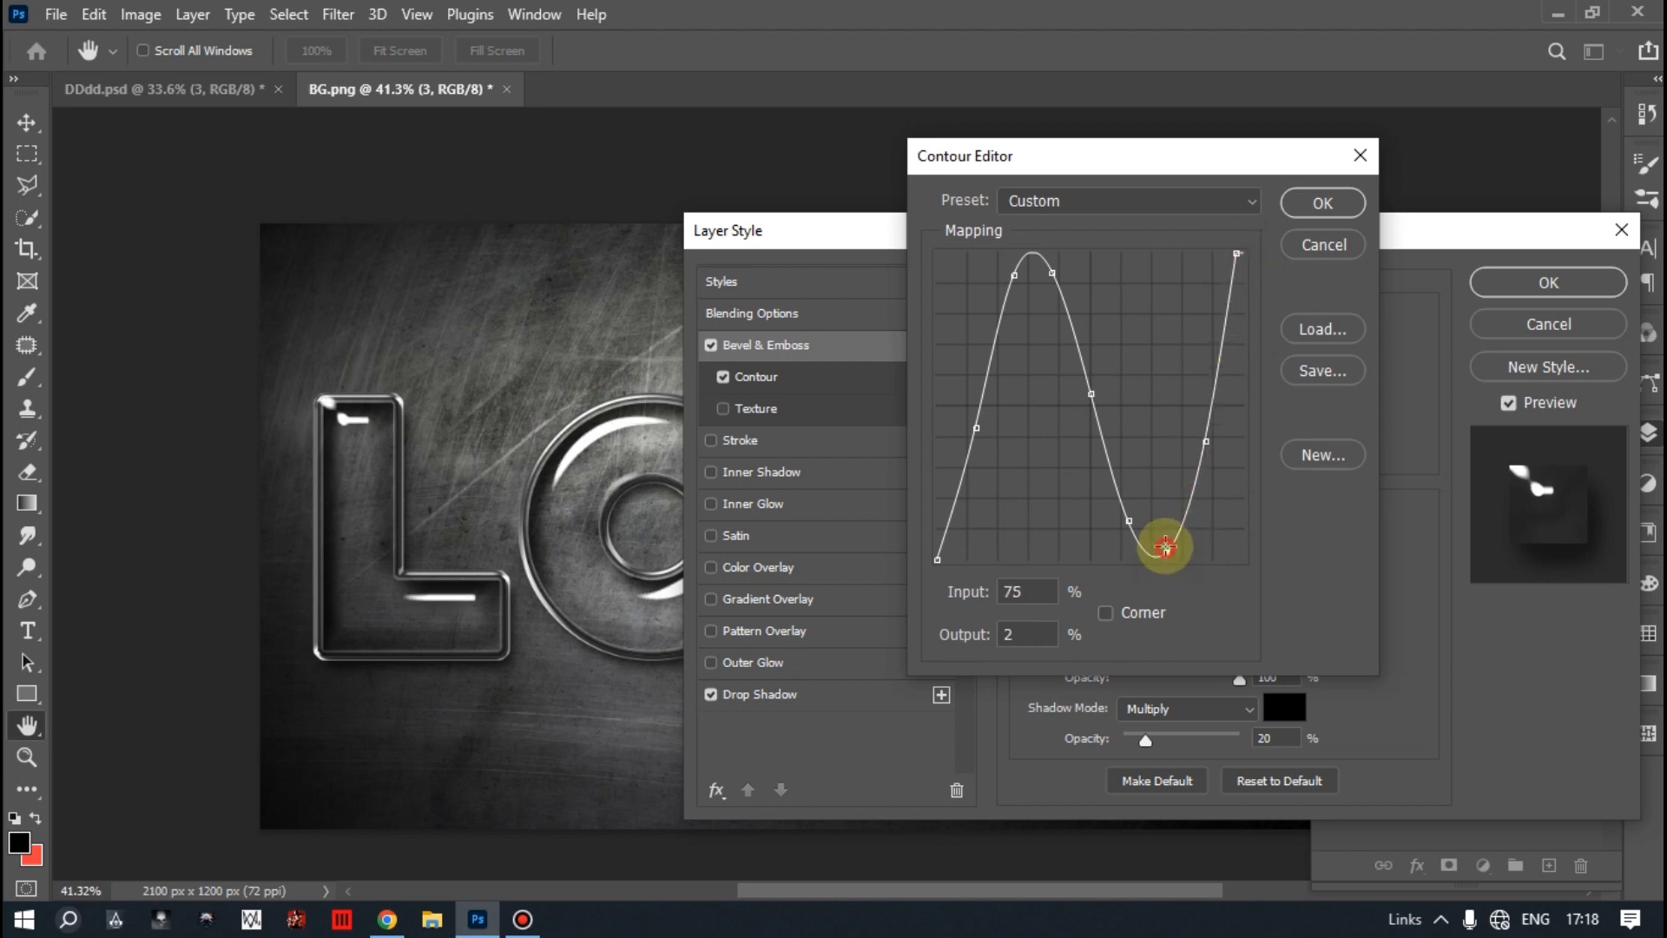
mouse_move(1167, 551)
mouse_down()
mouse_move(1160, 488)
mouse_move(1151, 498)
mouse_up()
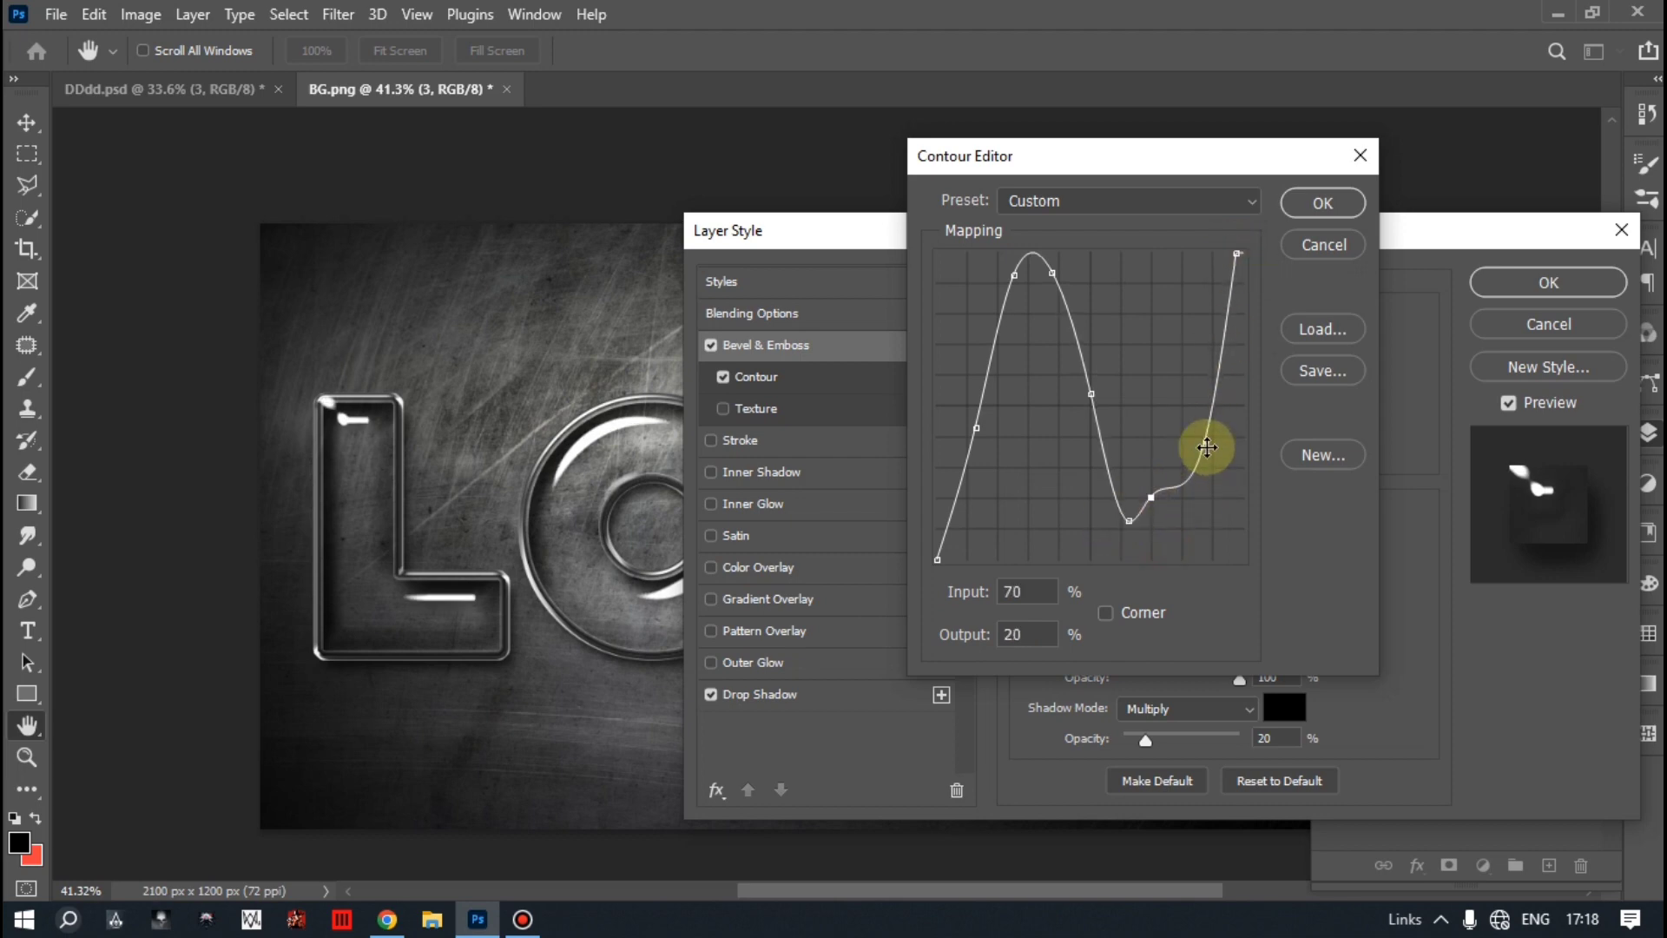
drag(1205, 442, 1183, 435)
drag(1129, 520, 1127, 482)
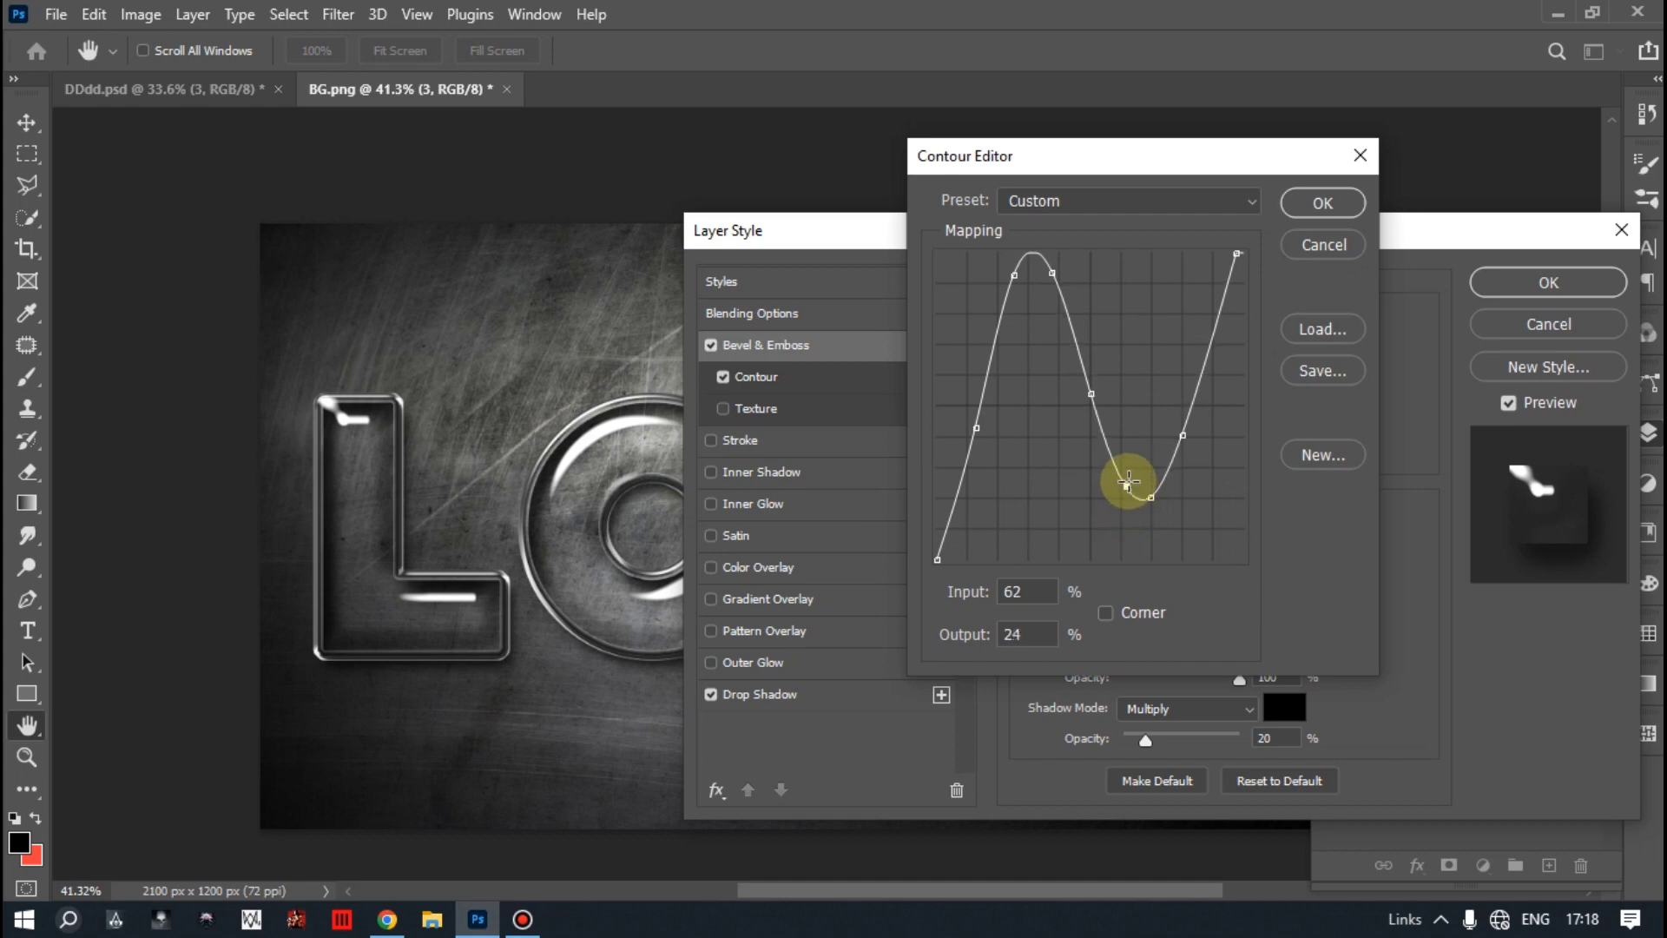
click(1149, 498)
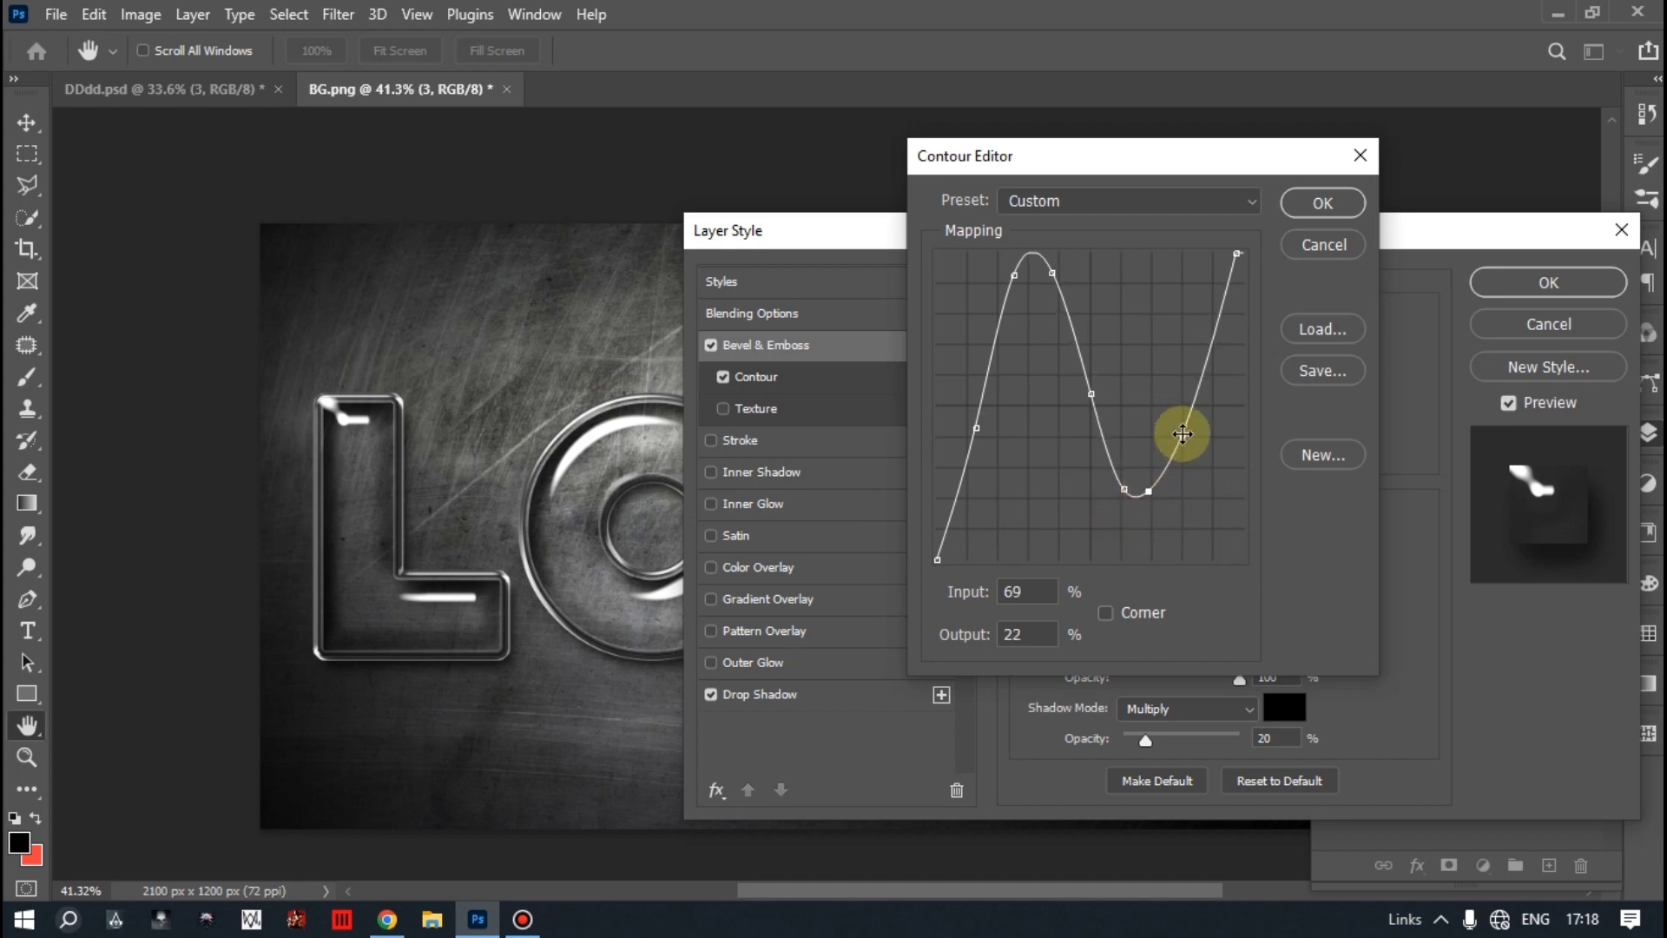
drag(1151, 490, 1165, 447)
click(1322, 202)
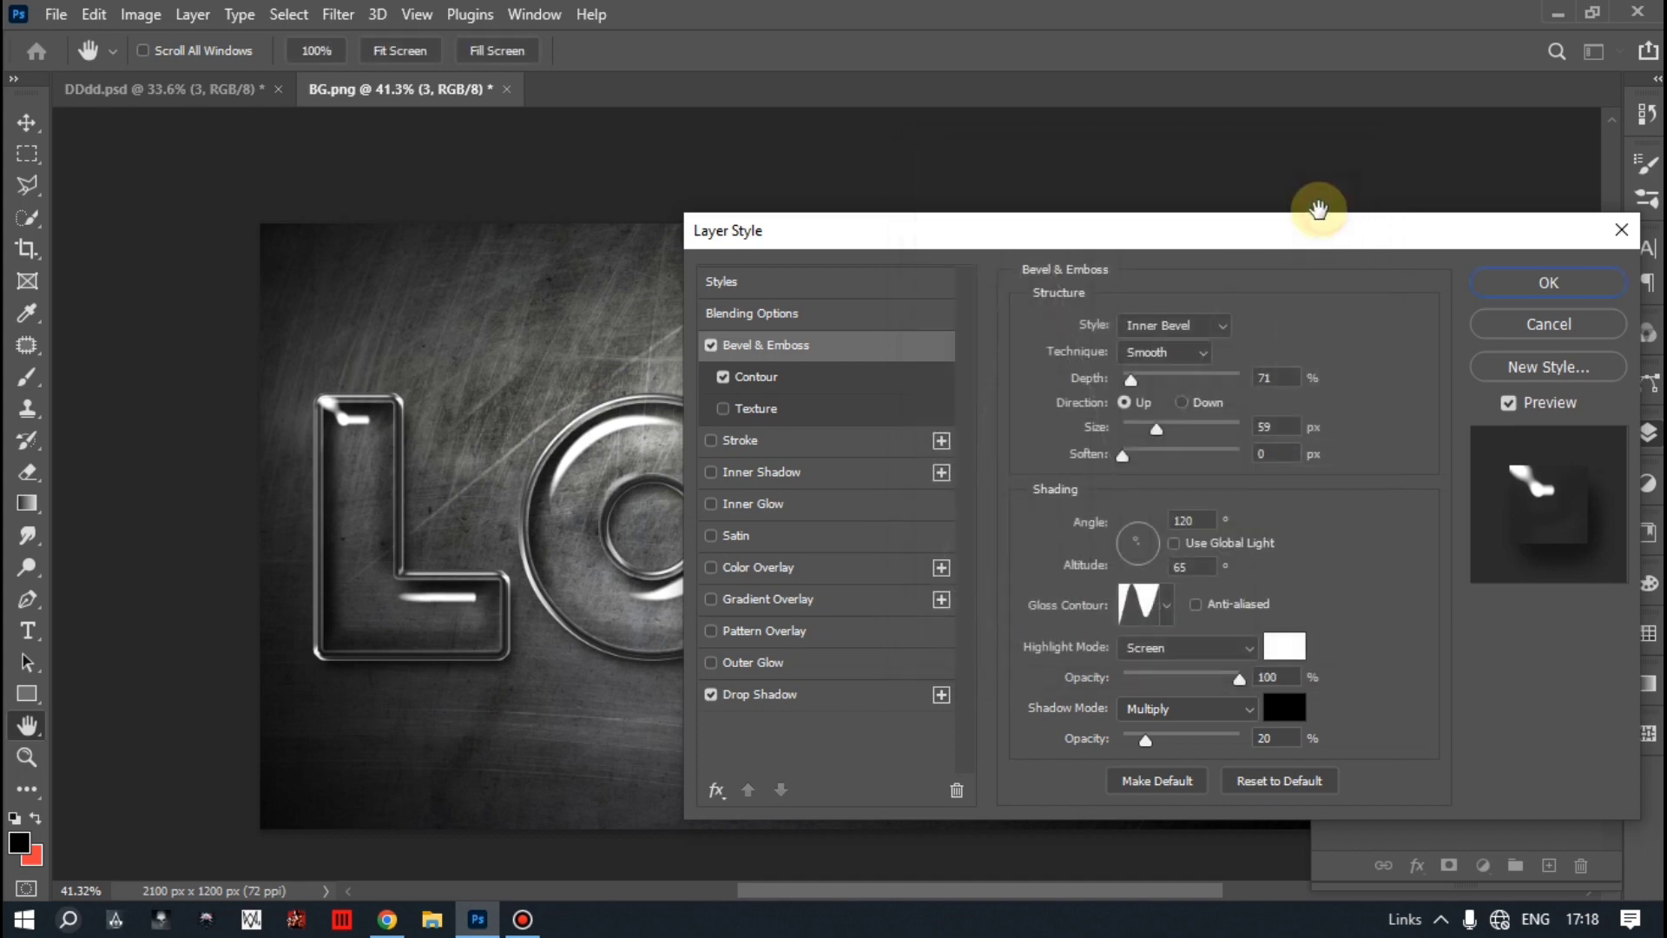
click(1490, 281)
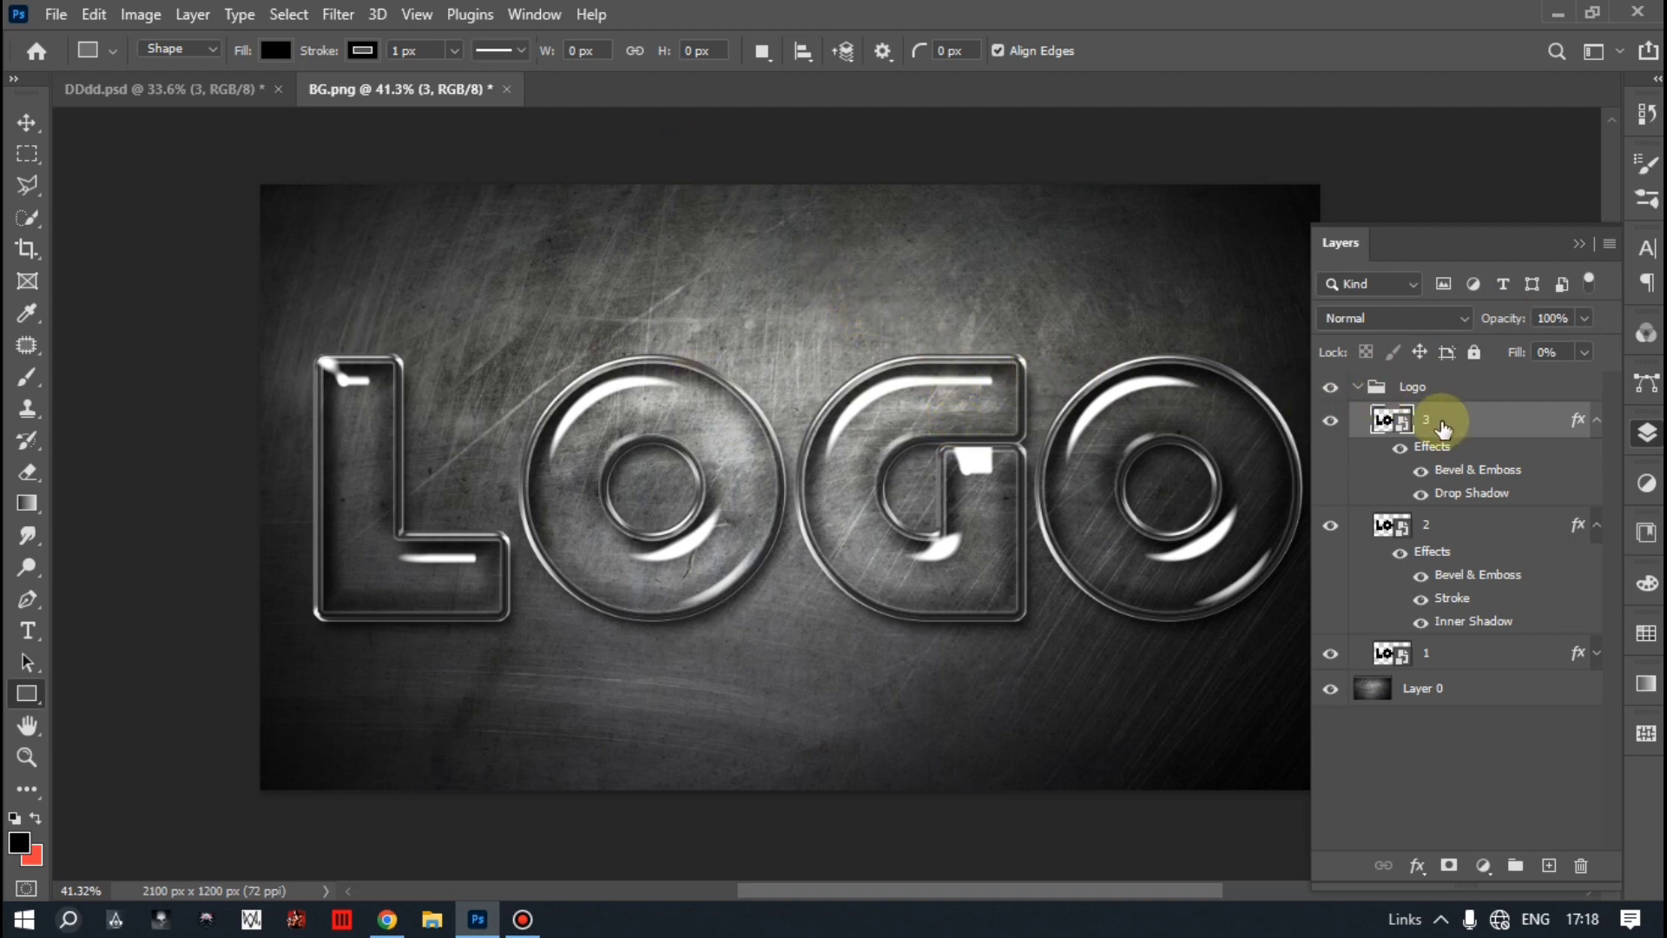
Collapse the effect lists and add a Brightness/Contrast adjustment at brightness -2, contrast 47.
click(1597, 420)
click(1597, 457)
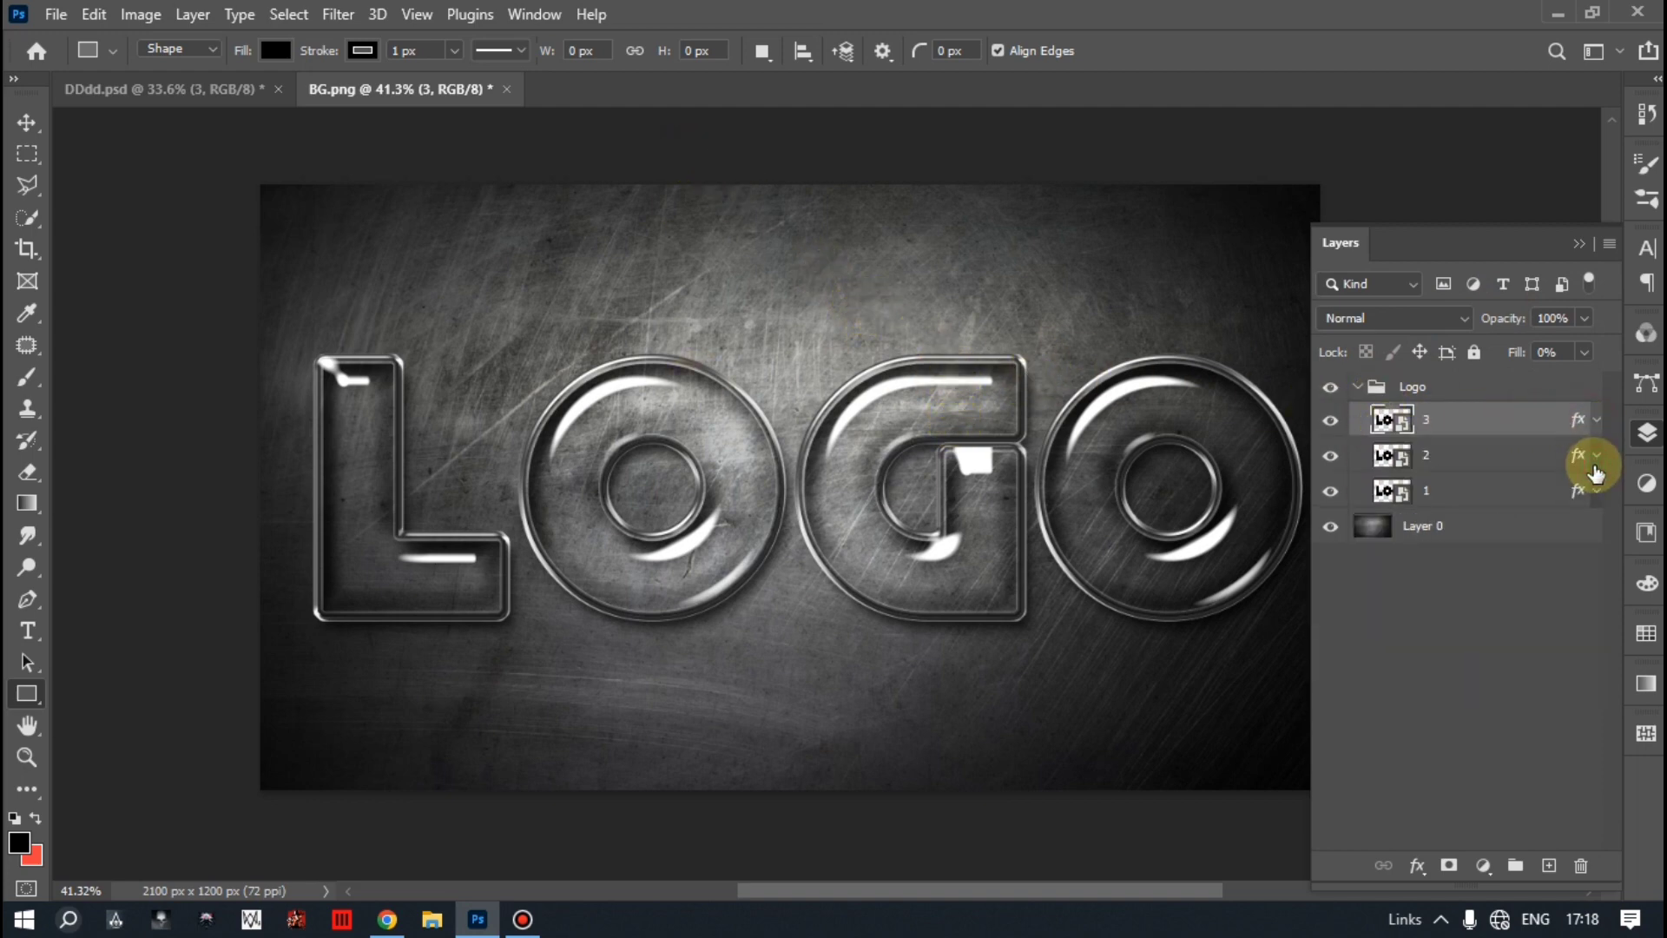
click(1596, 489)
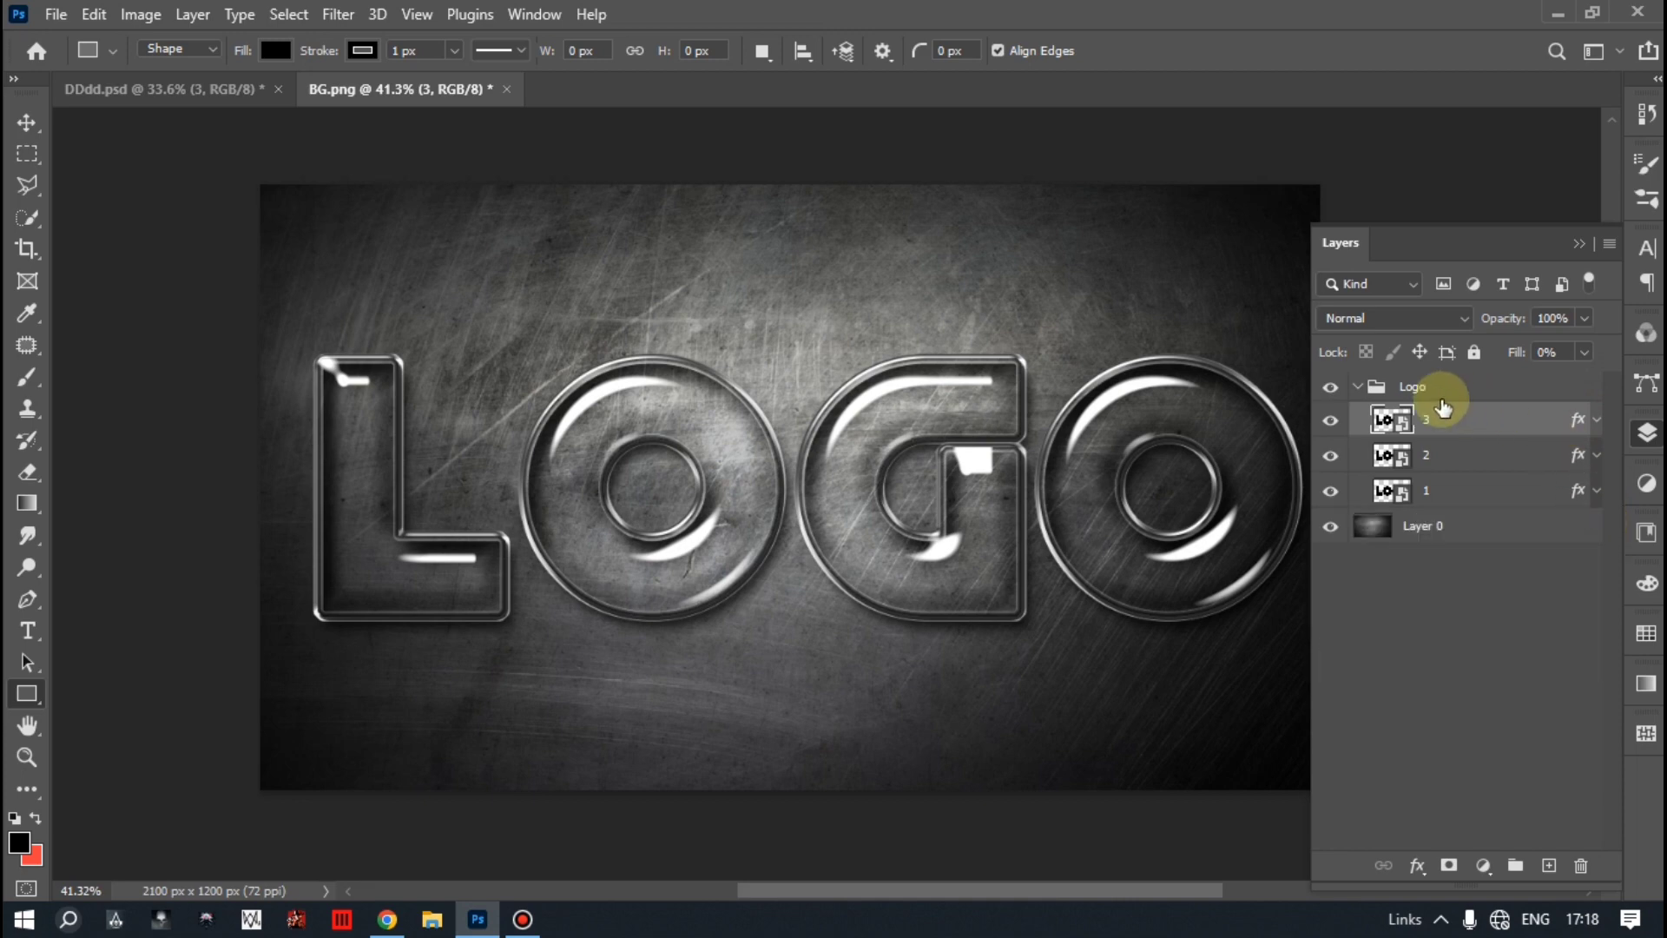
click(1450, 578)
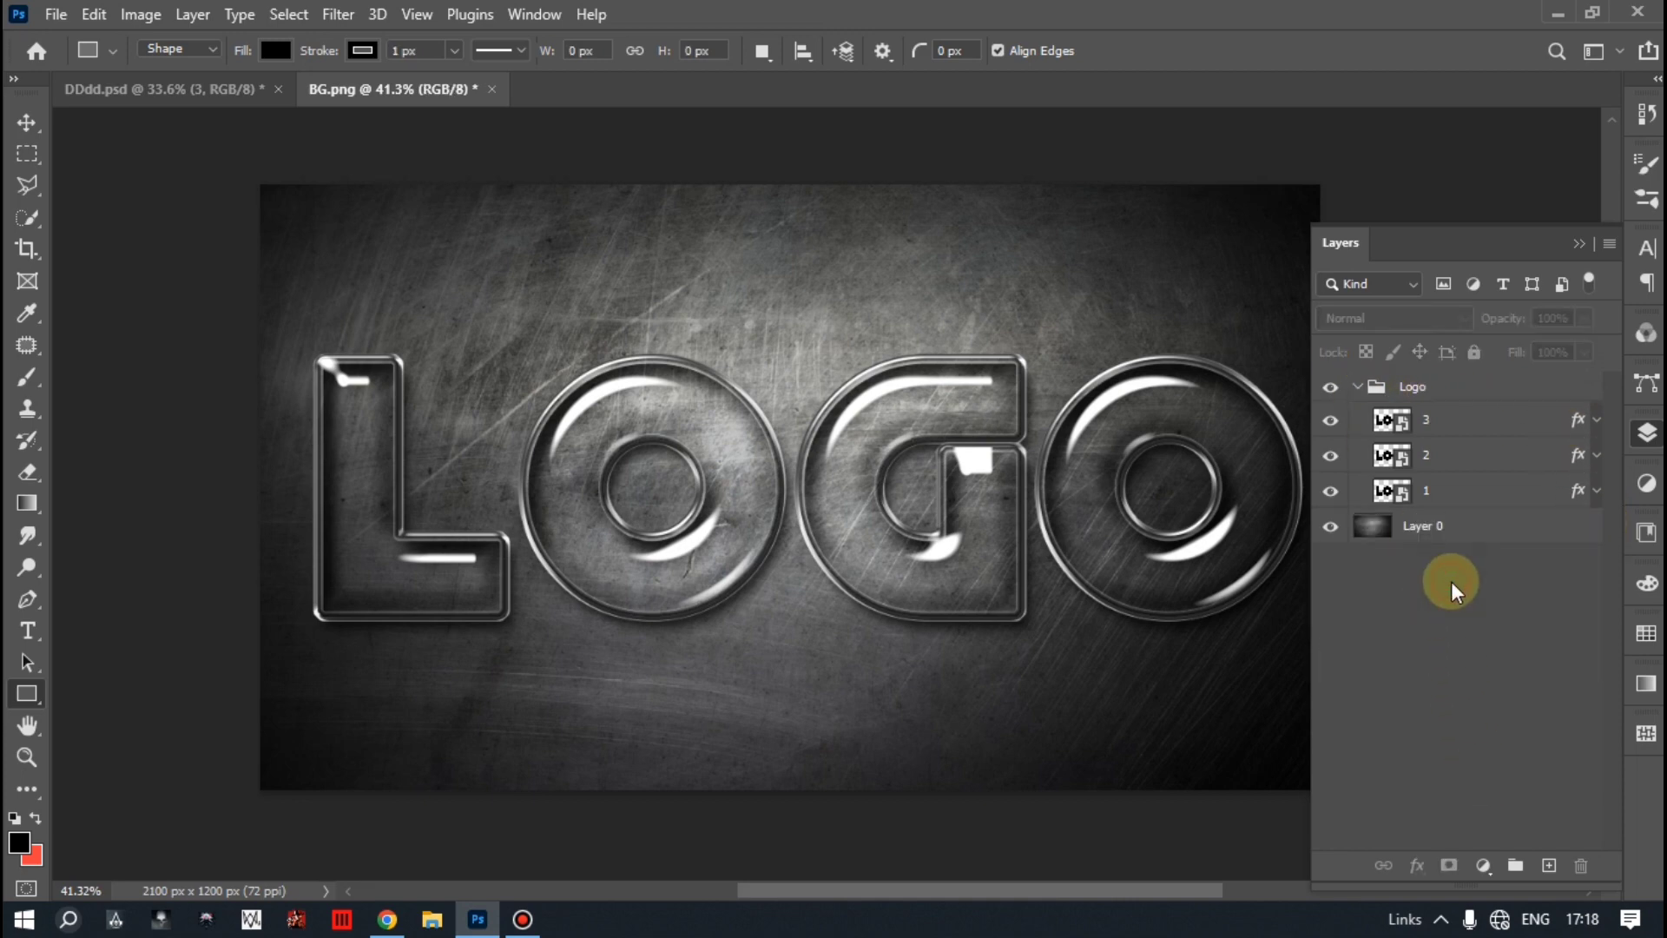
click(1485, 866)
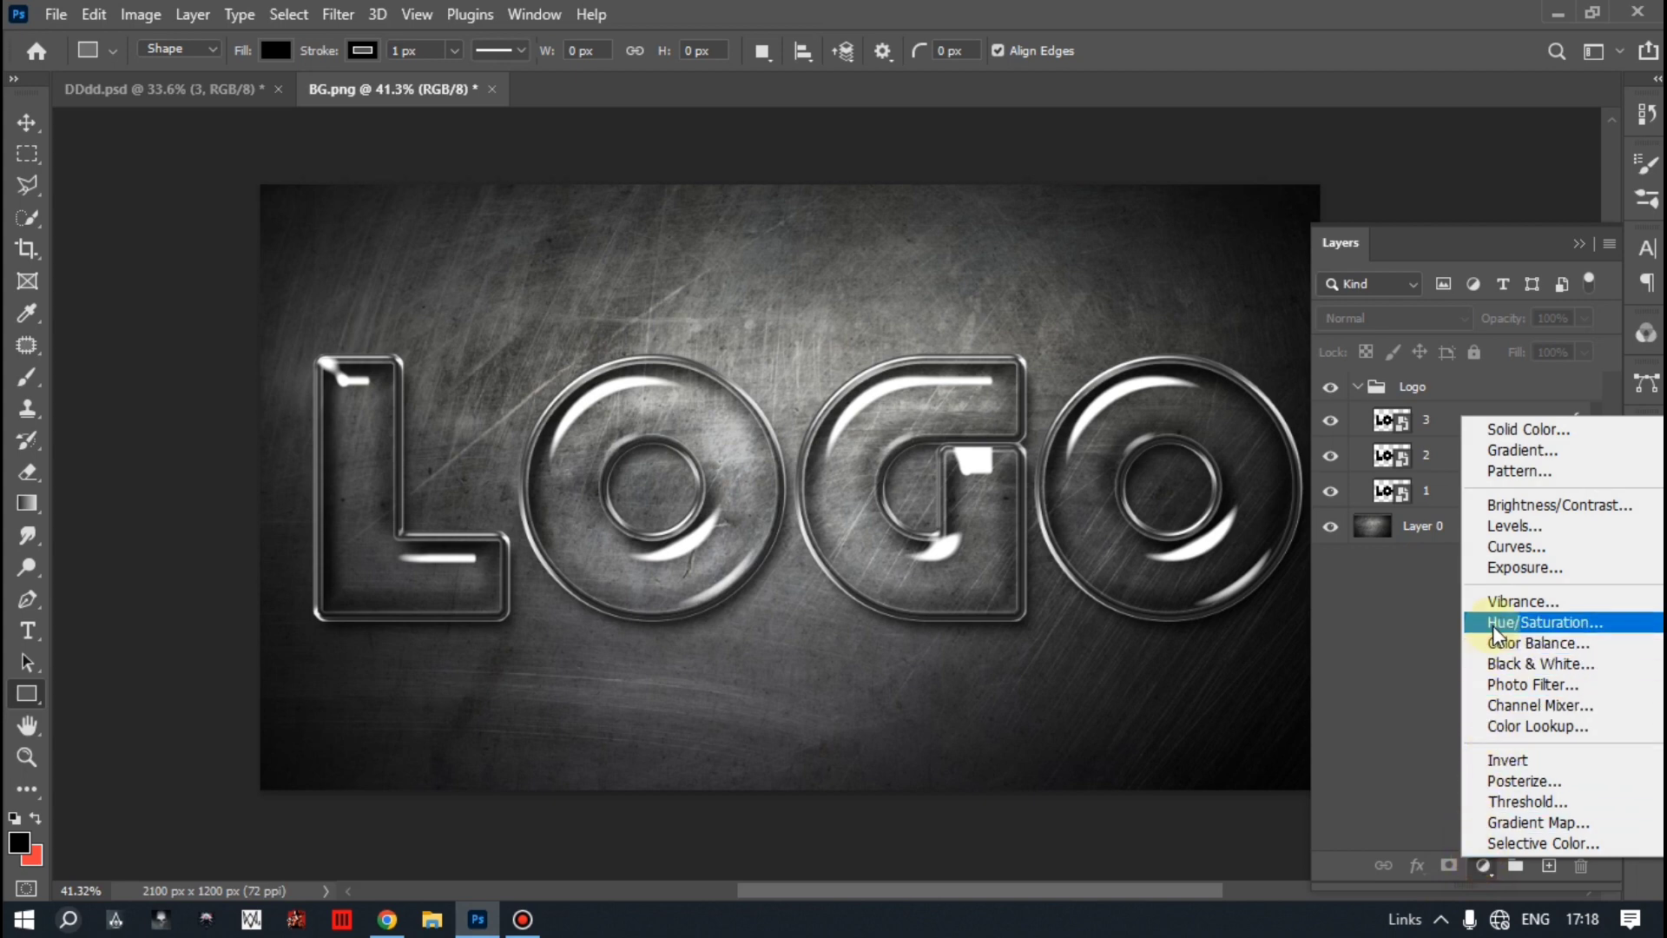
click(1528, 504)
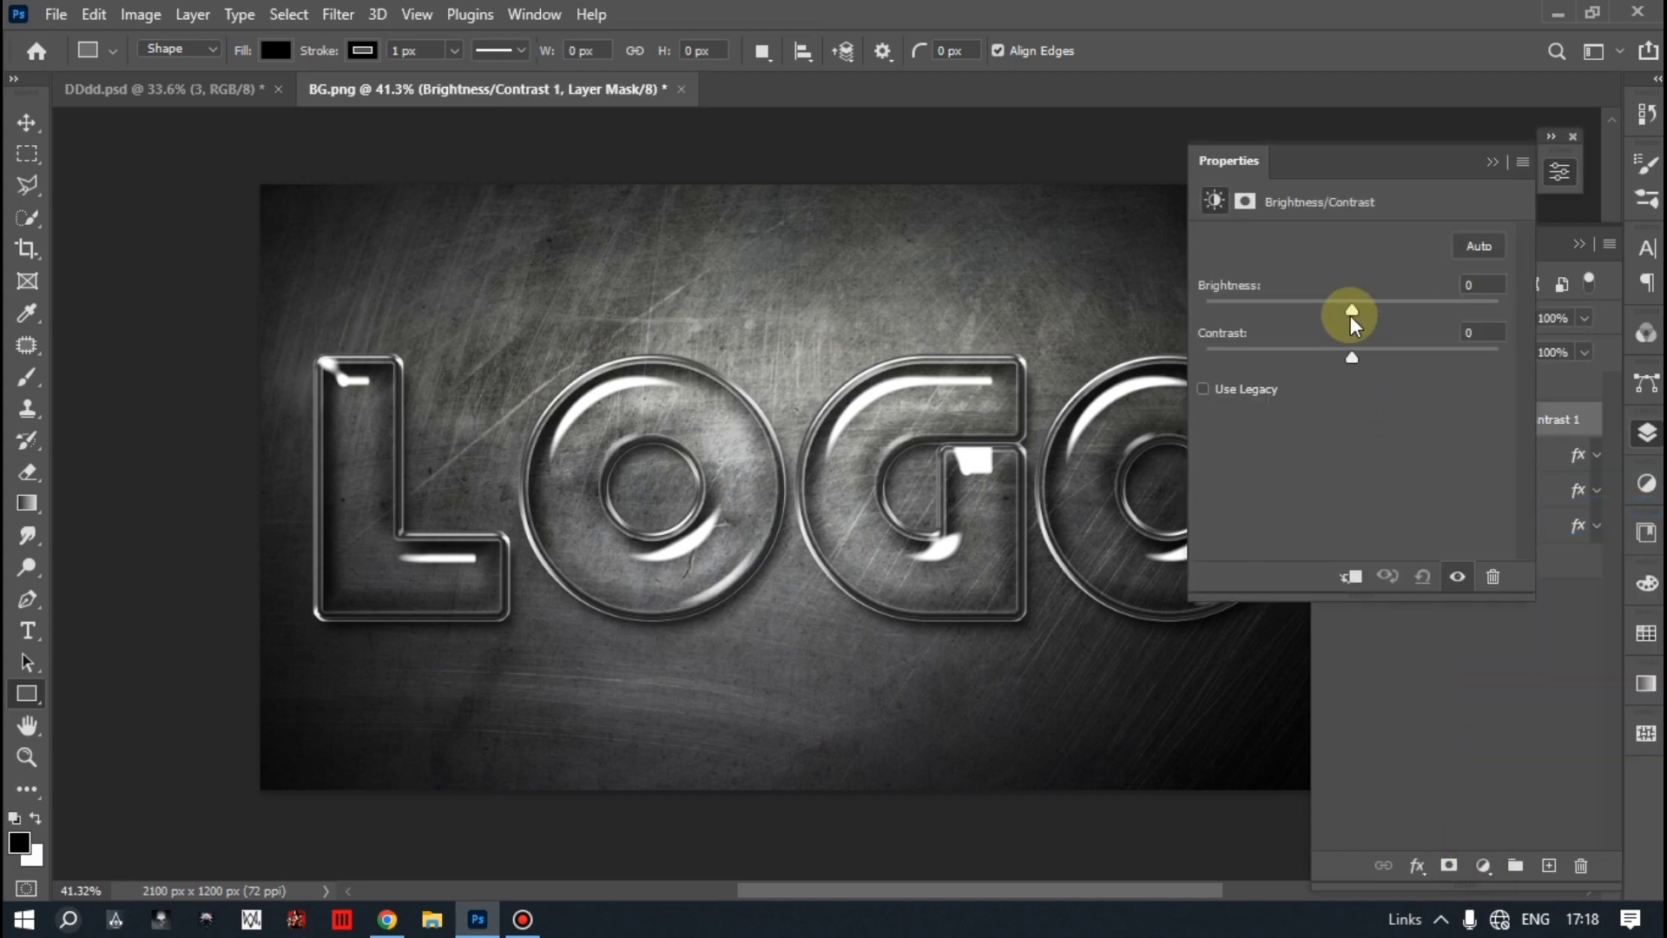
drag(1359, 312, 1429, 368)
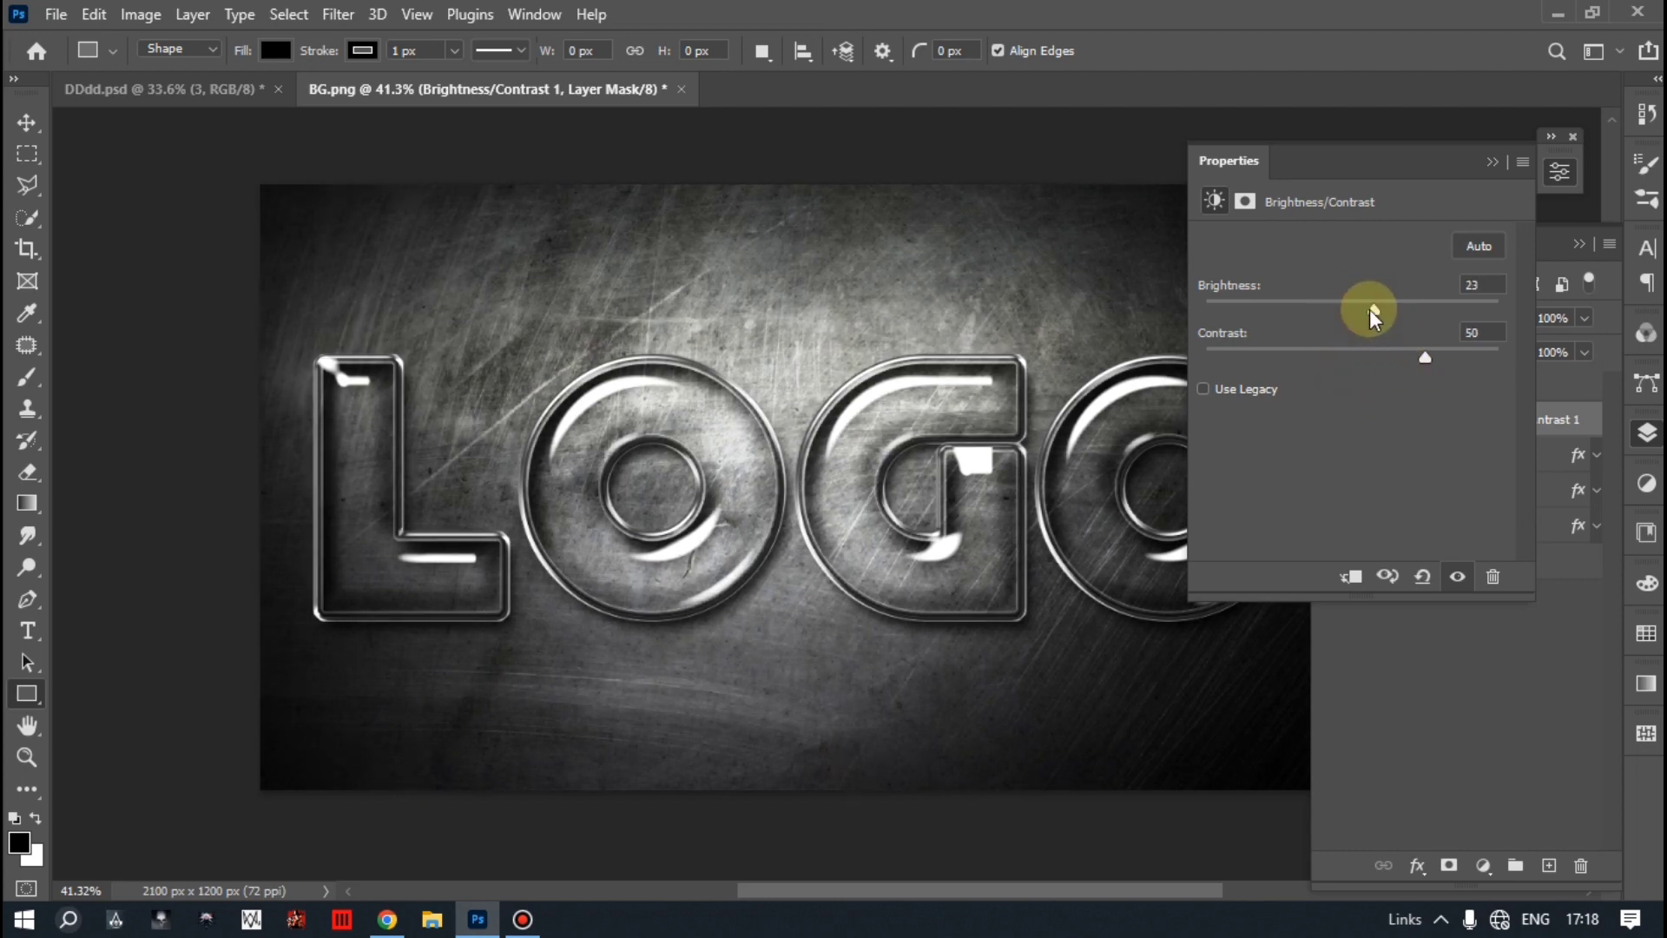
mouse_move(1366, 312)
mouse_down()
mouse_move(1350, 314)
mouse_move(1413, 364)
mouse_up()
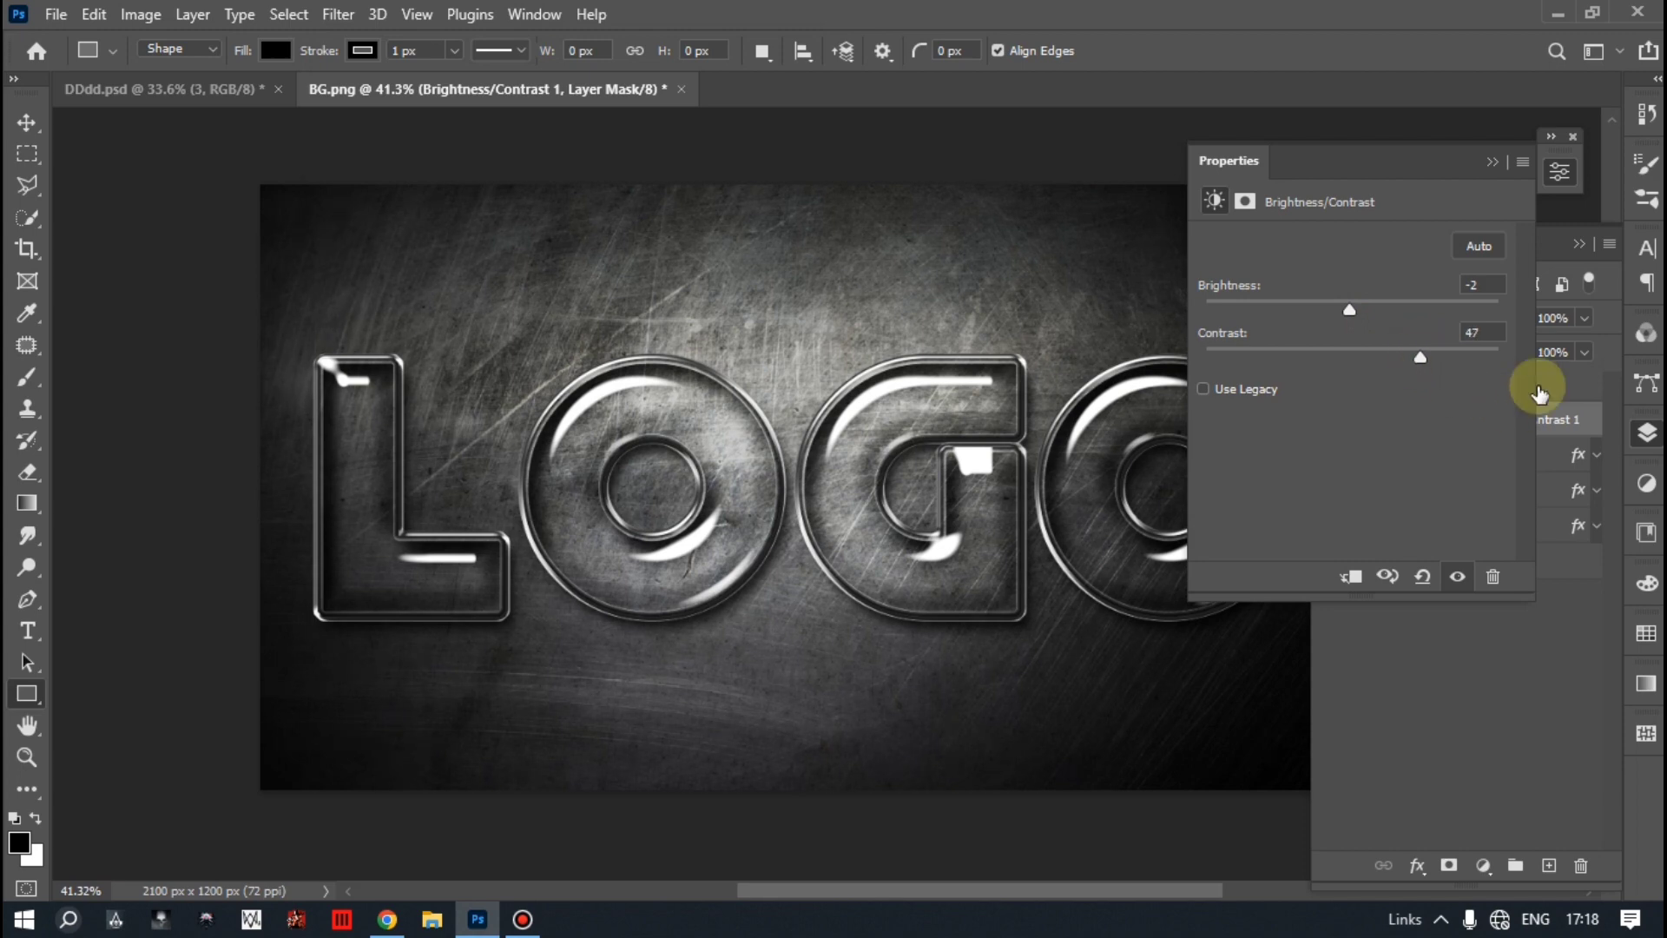
Move the adjustment below the logo layers and open layer 3's embedded smart object.
click(1558, 420)
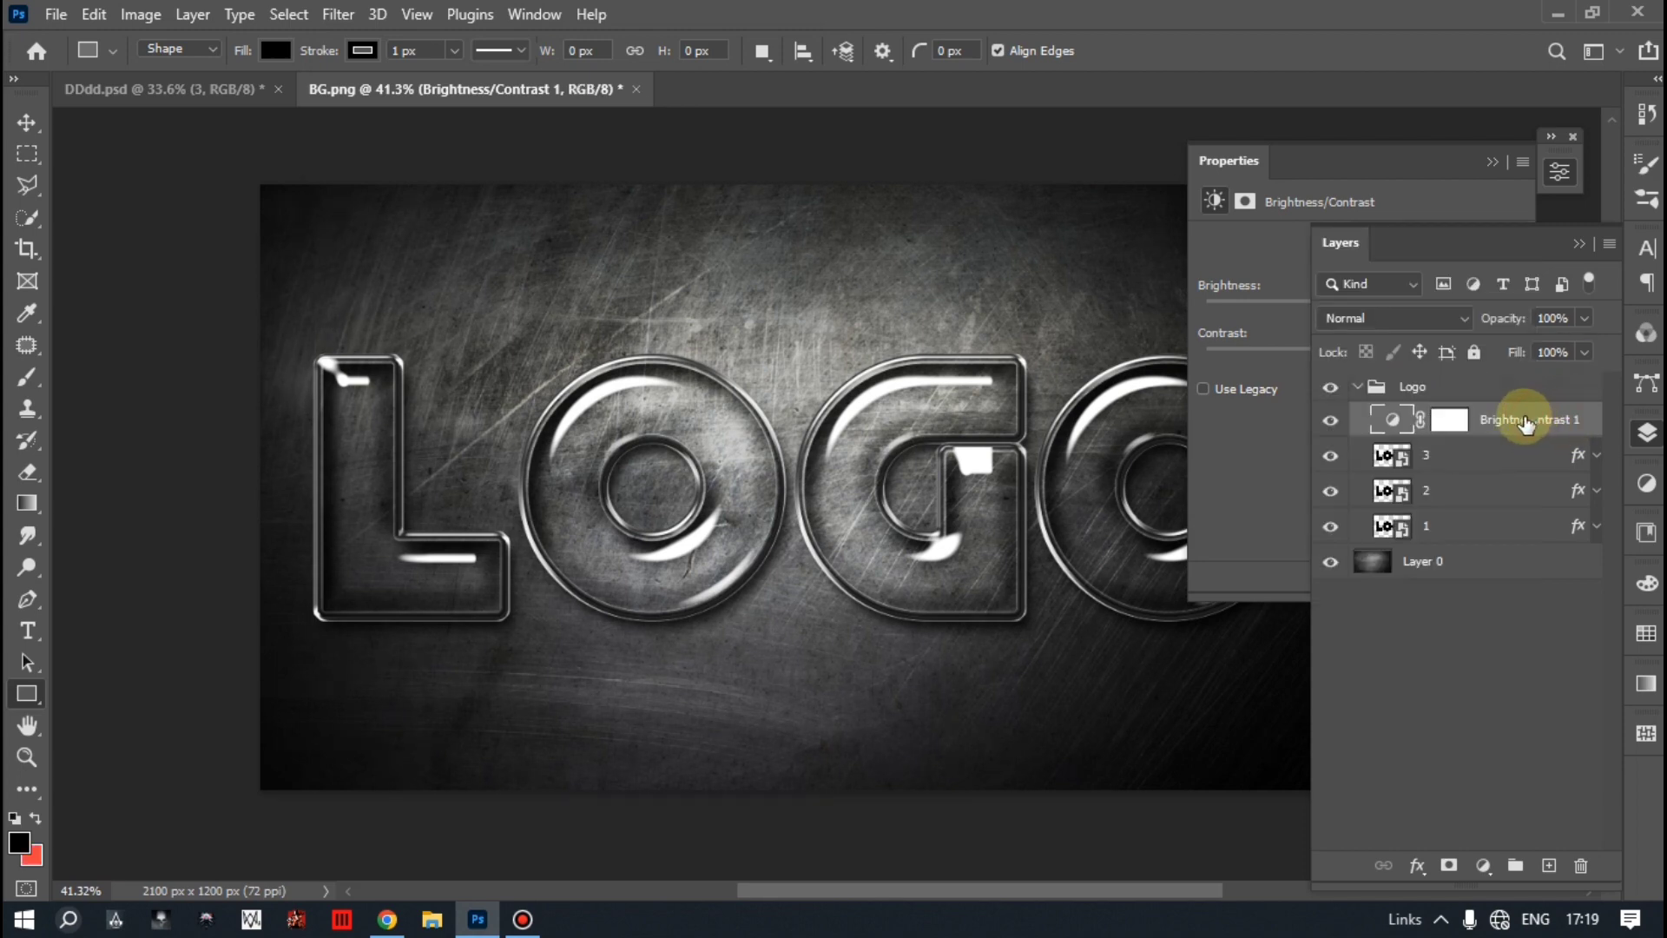
drag(1525, 425, 1518, 540)
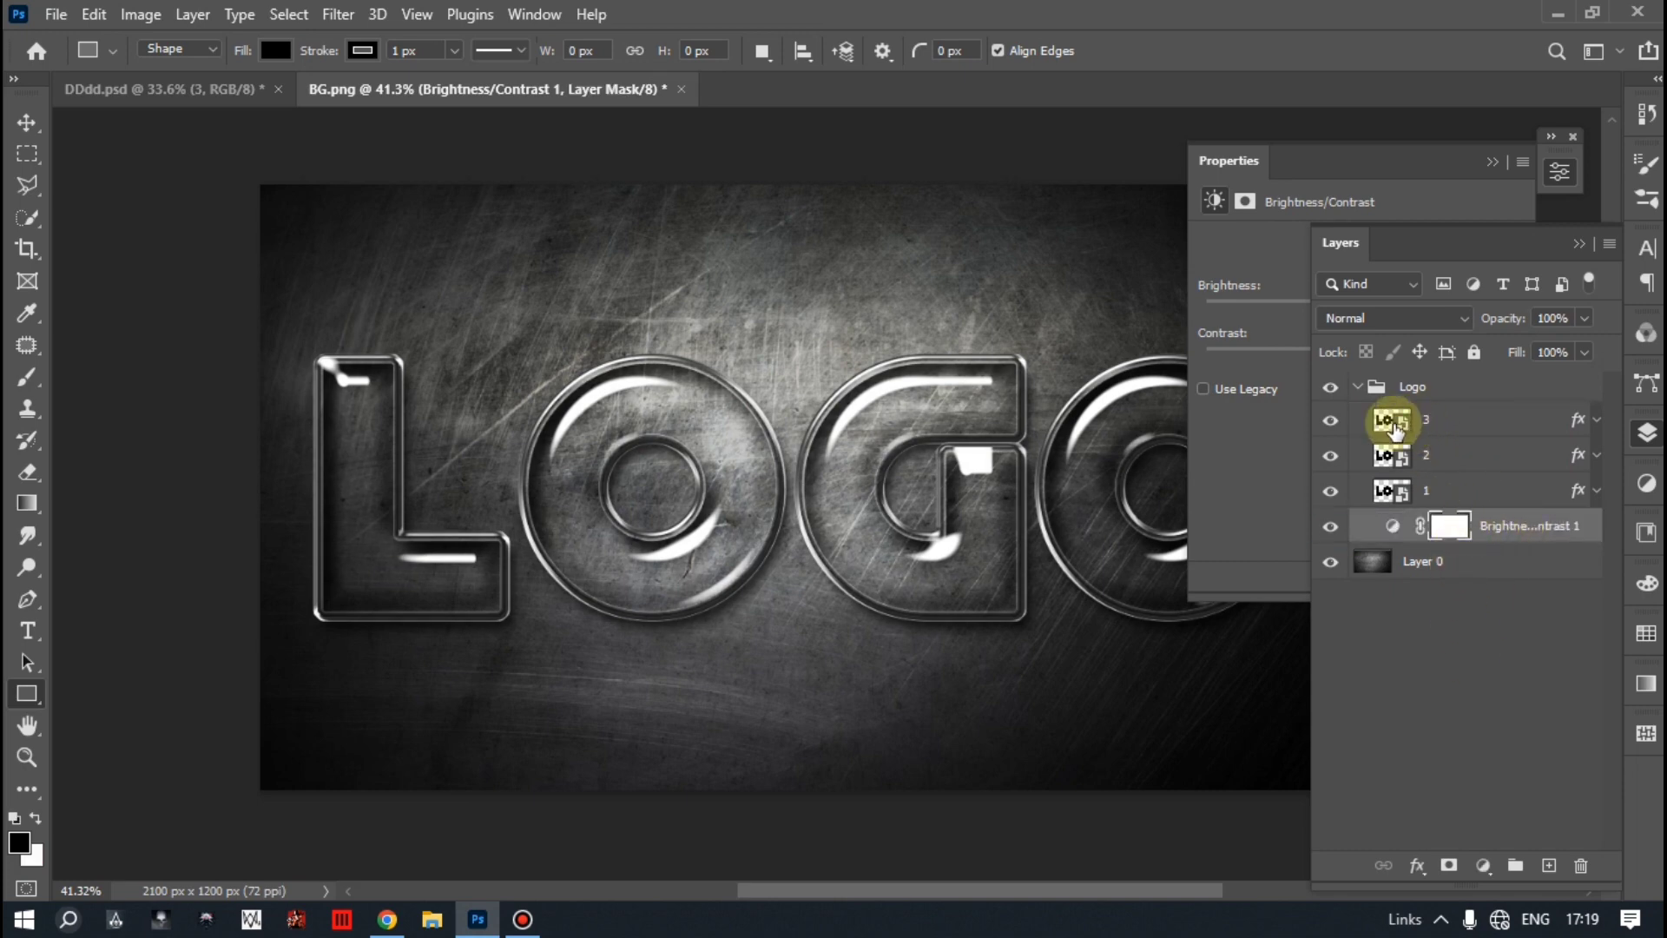
click(1395, 429)
double_click(1393, 424)
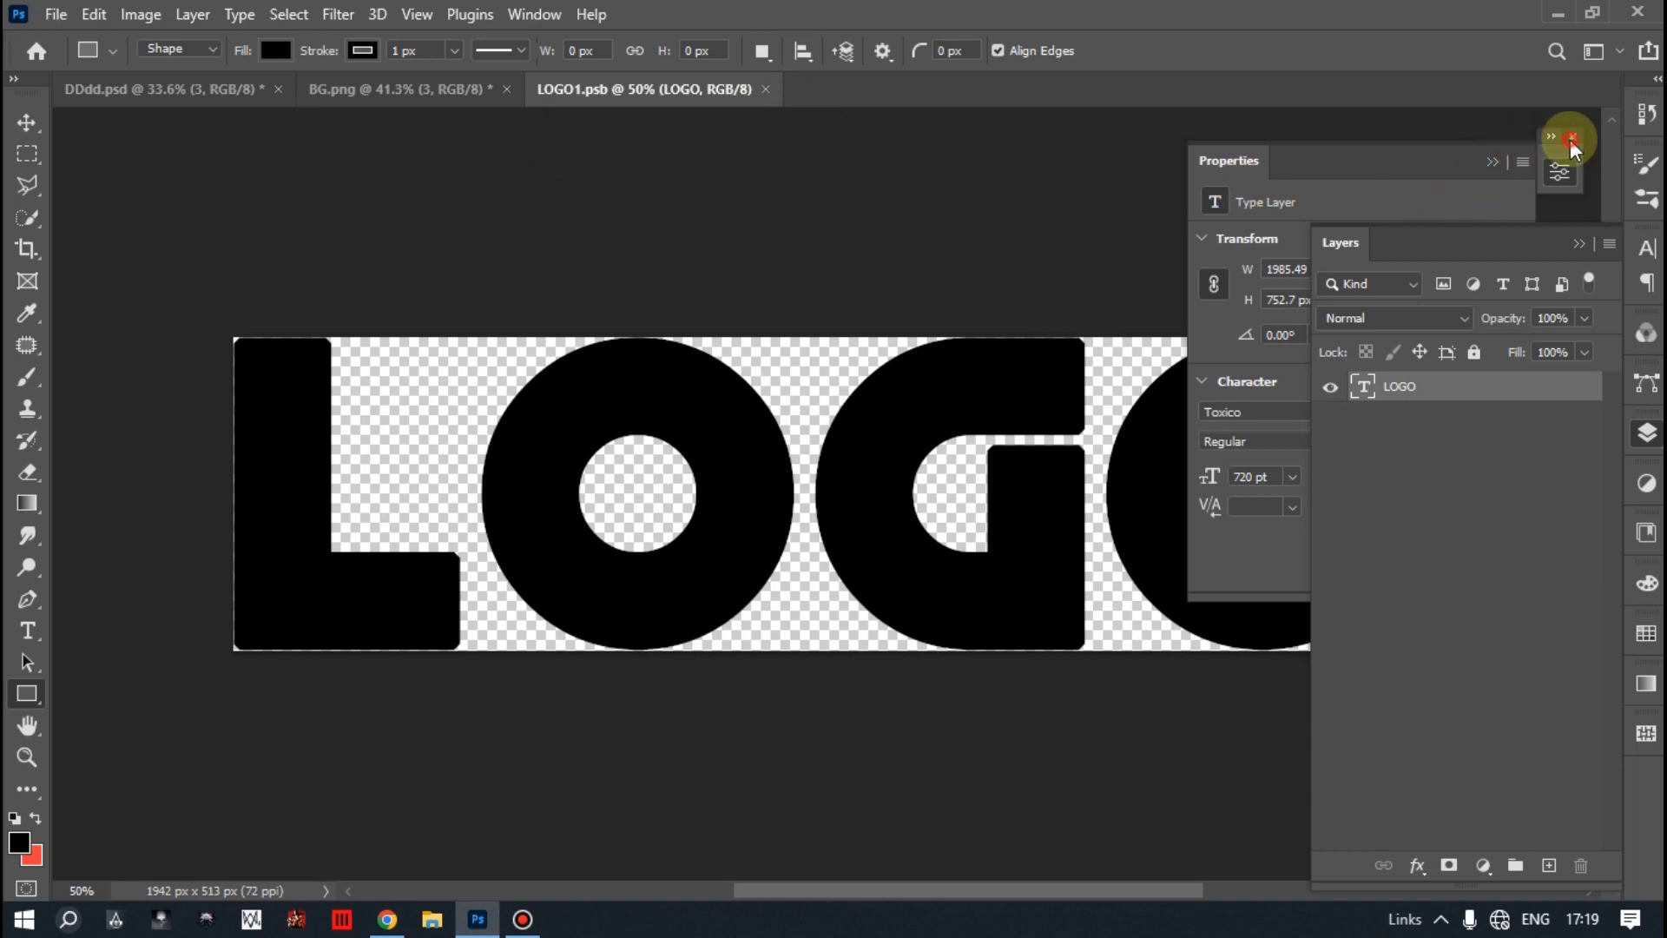
Copy the Apple logo shape from its document into LOGO1.psb.
click(1559, 171)
click(1612, 245)
click(1647, 431)
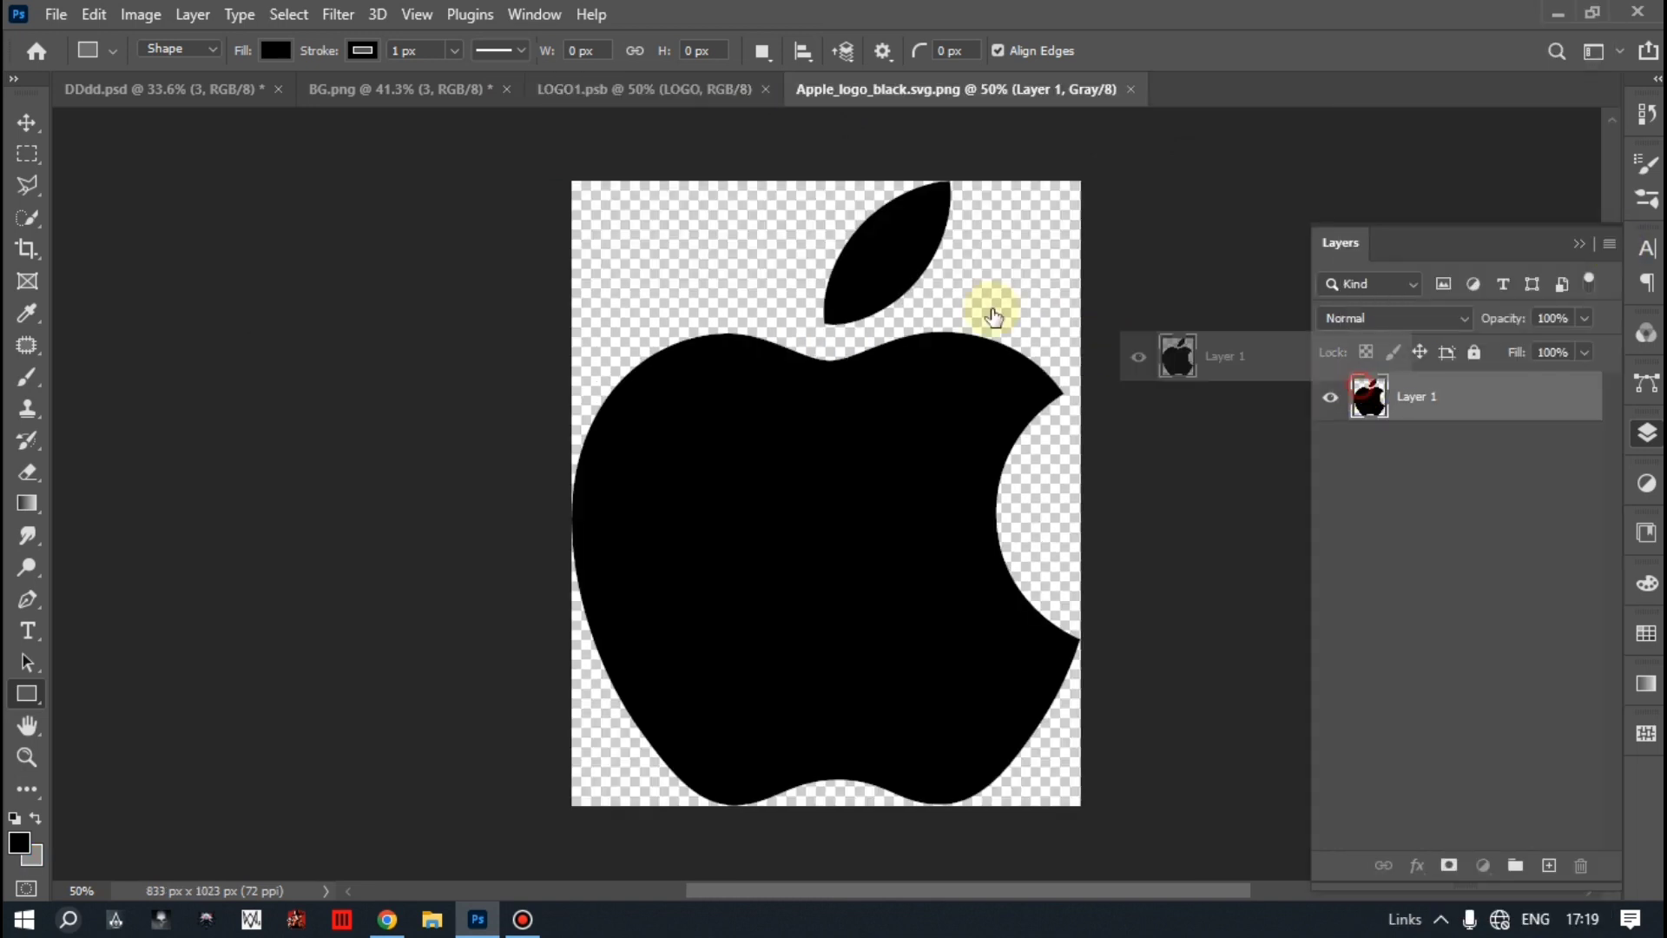
drag(1372, 385, 784, 466)
Scale the apple shape down and place it at the left end of the strip.
click(27, 122)
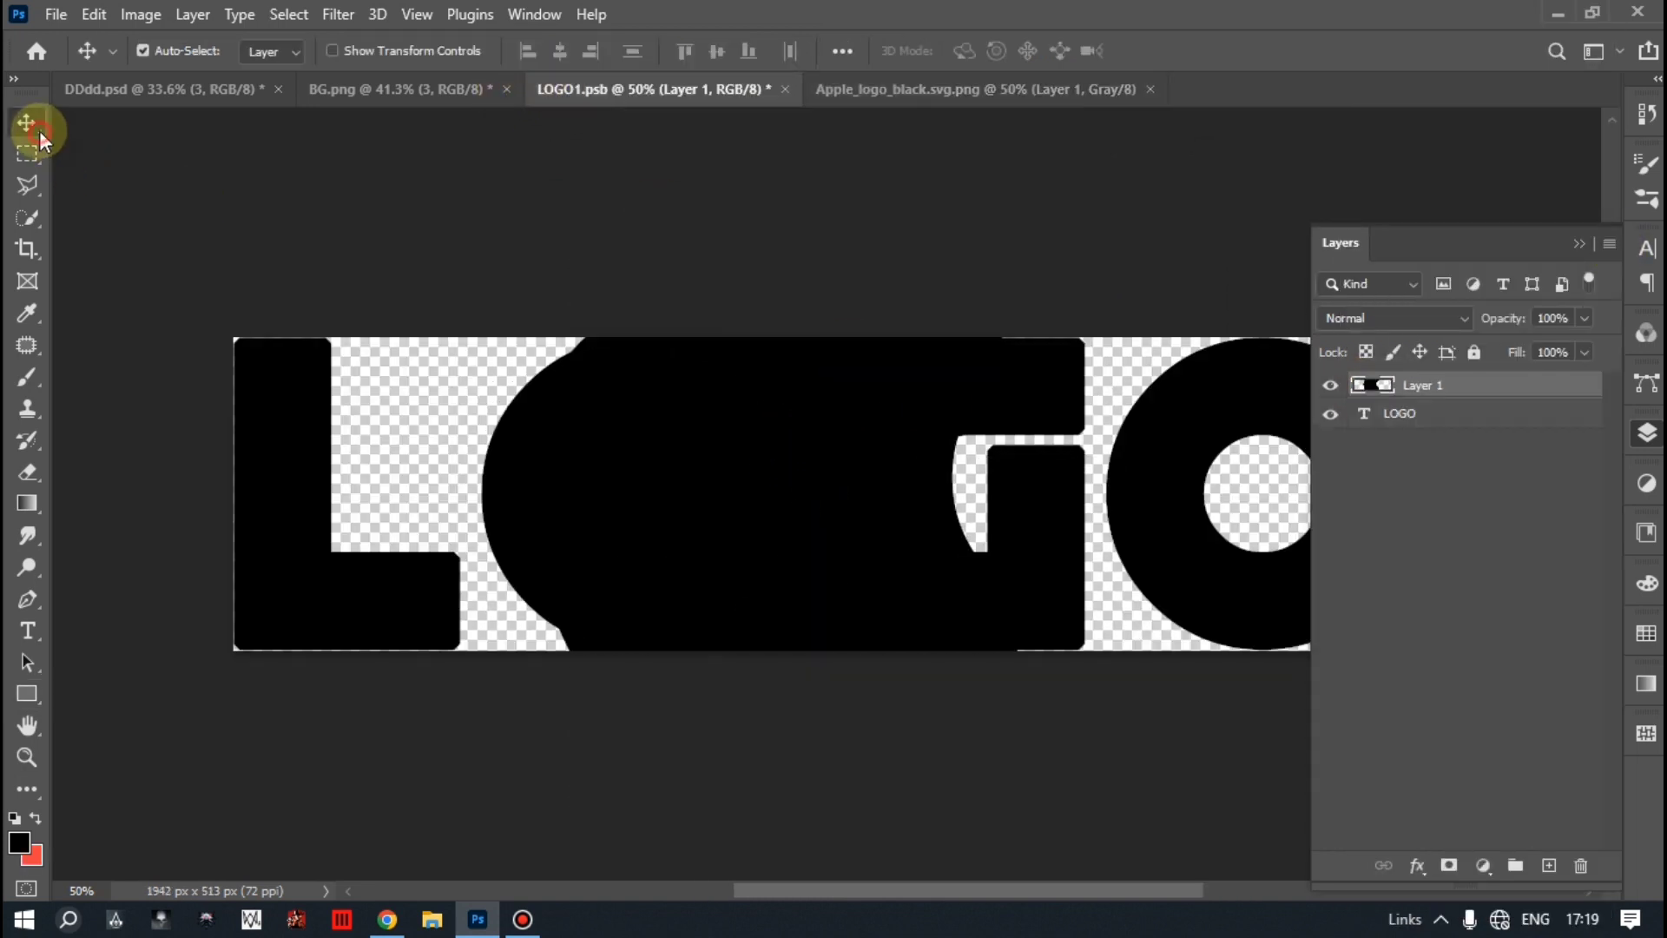
click(1377, 413)
click(1330, 413)
click(778, 486)
key(ctrl+t)
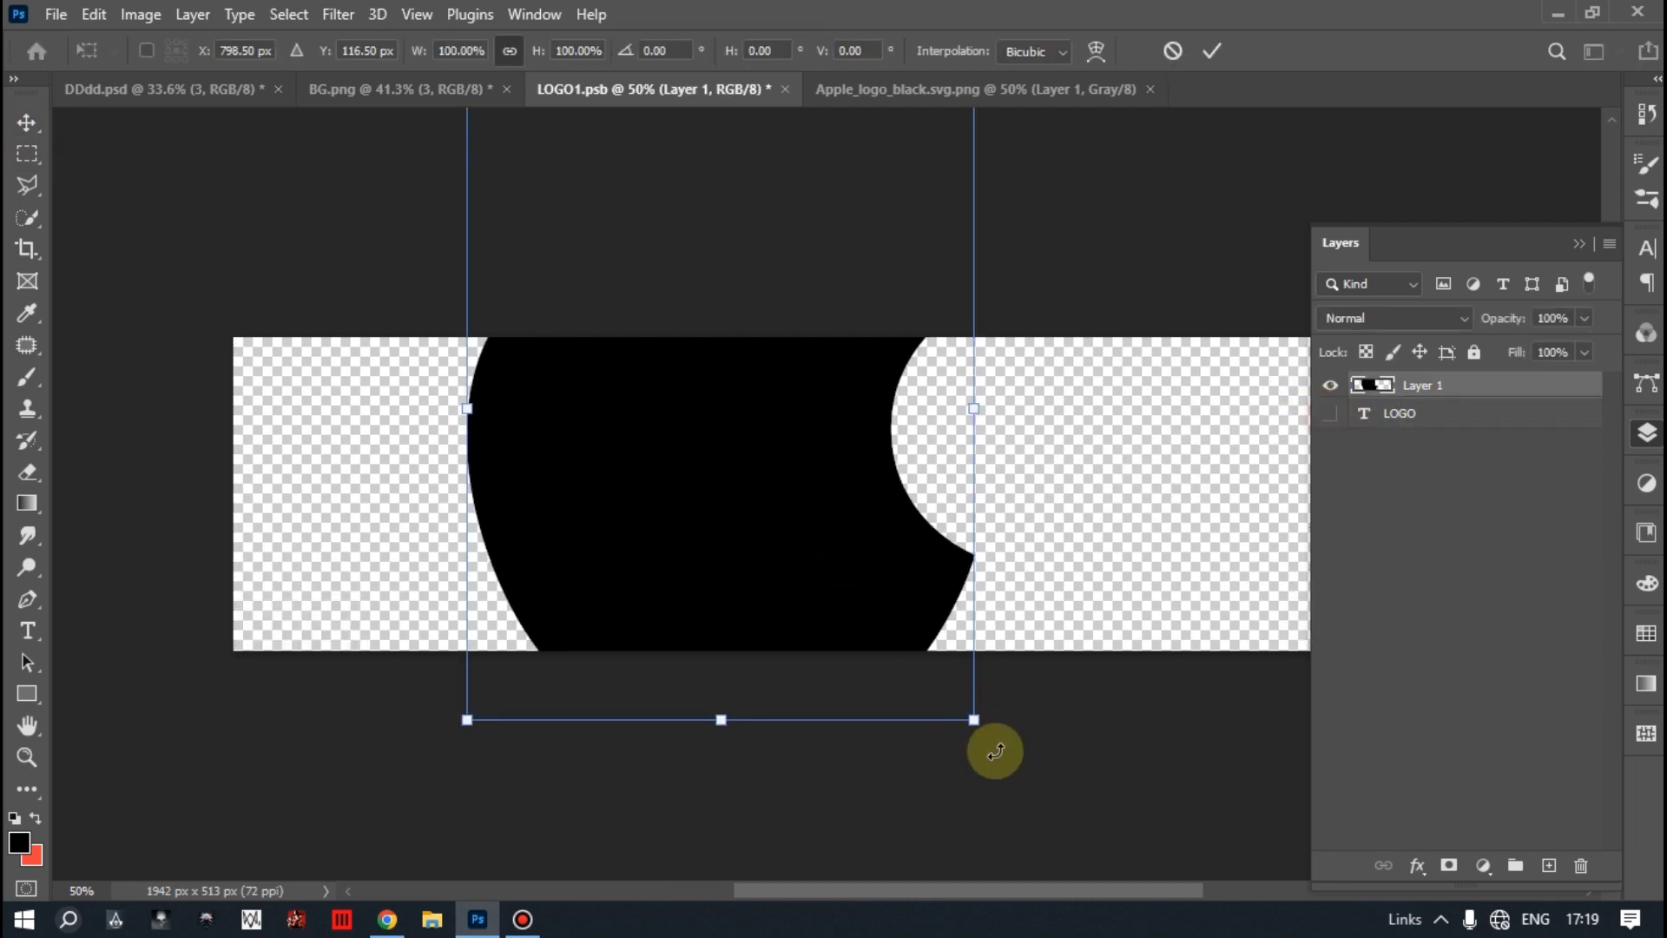
mouse_move(971, 719)
mouse_down()
mouse_move(706, 466)
mouse_move(527, 546)
mouse_move(547, 647)
mouse_up()
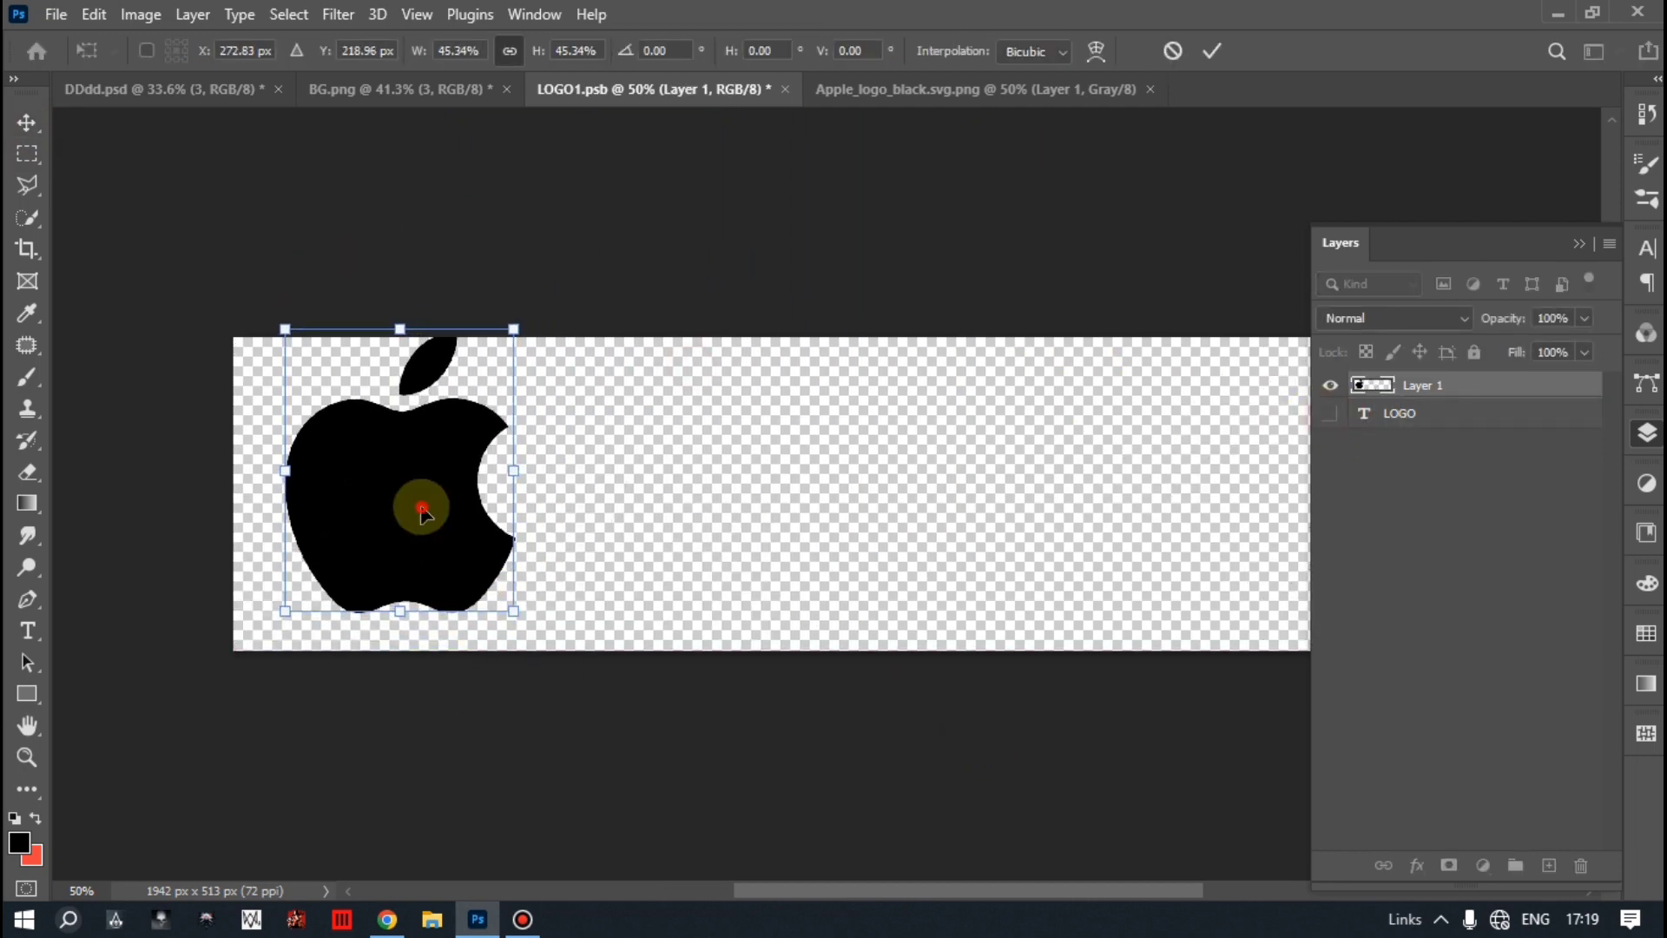
drag(421, 503, 468, 528)
Retype the LOGO text as APPLE, move it beside the apple, and close the document.
click(1330, 414)
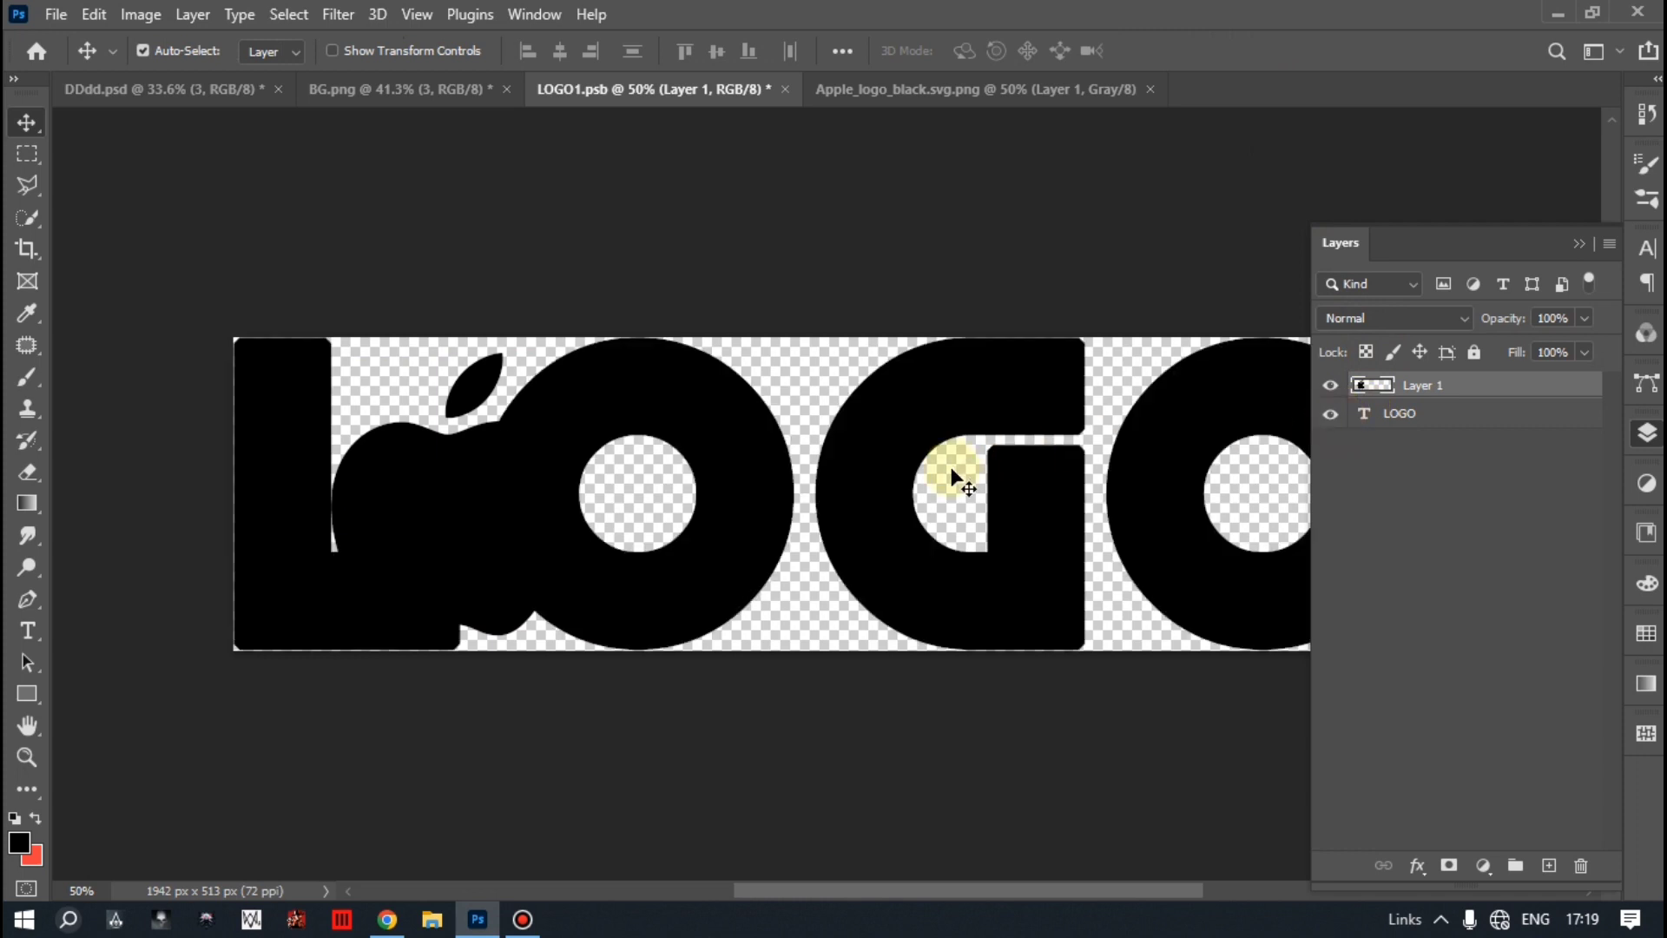
double_click(913, 547)
key(BackSpace)
text(ODDL)
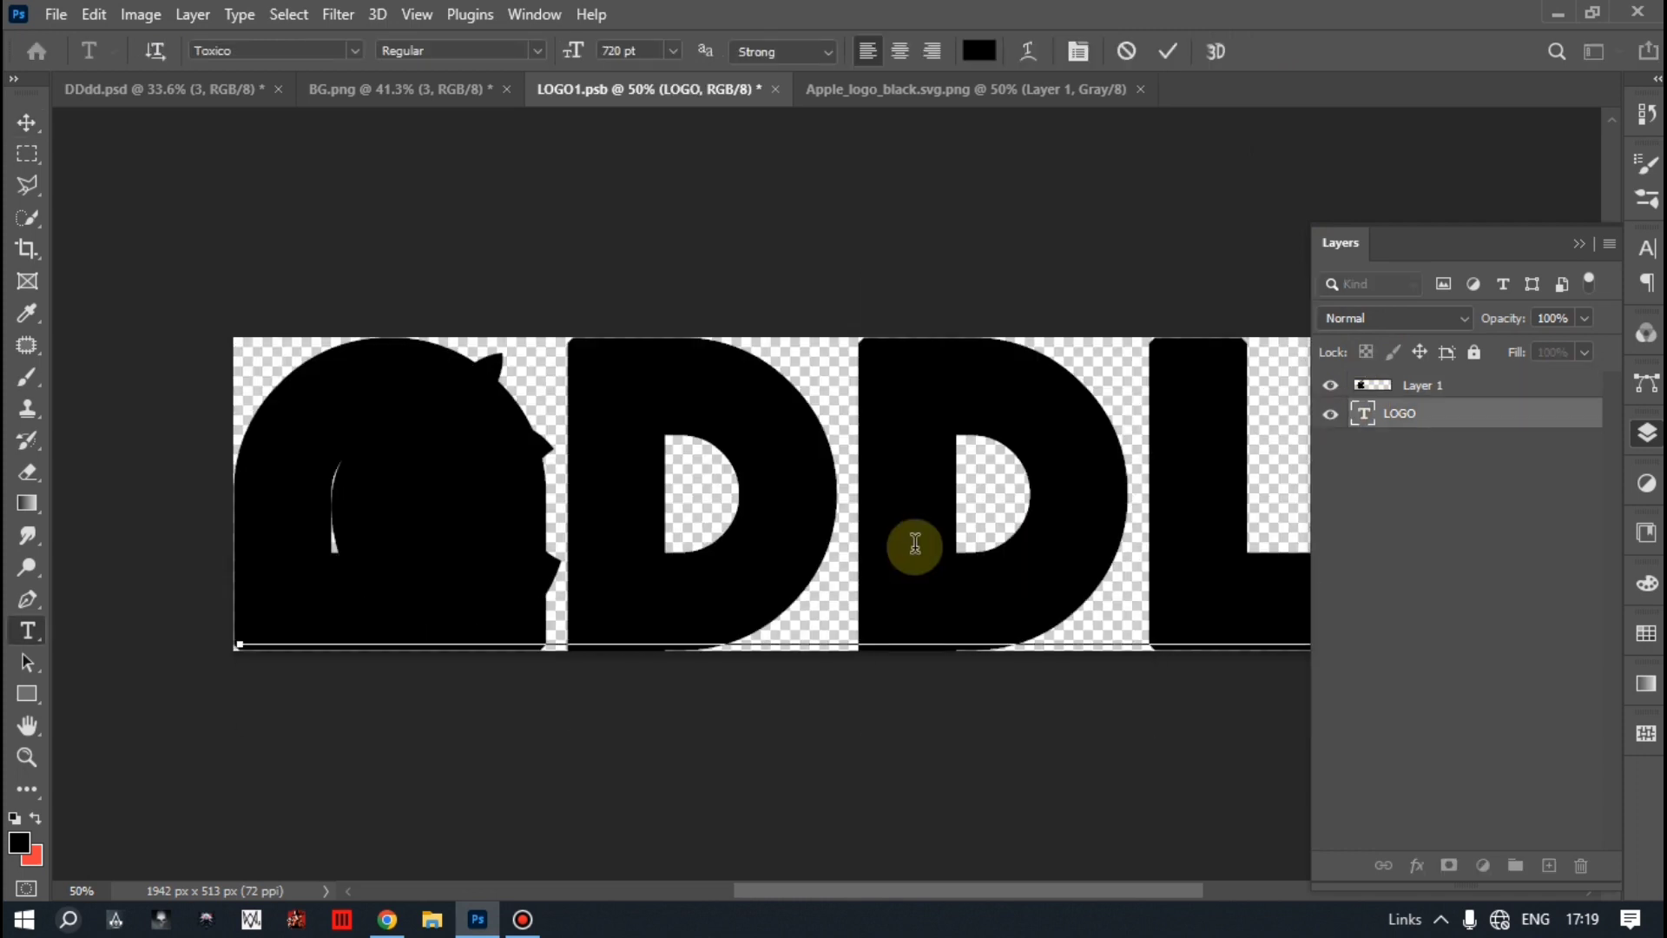
click(19, 128)
key(ctrl+t)
mouse_move(892, 570)
mouse_down()
mouse_move(990, 575)
mouse_move(1243, 469)
mouse_up()
click(1212, 50)
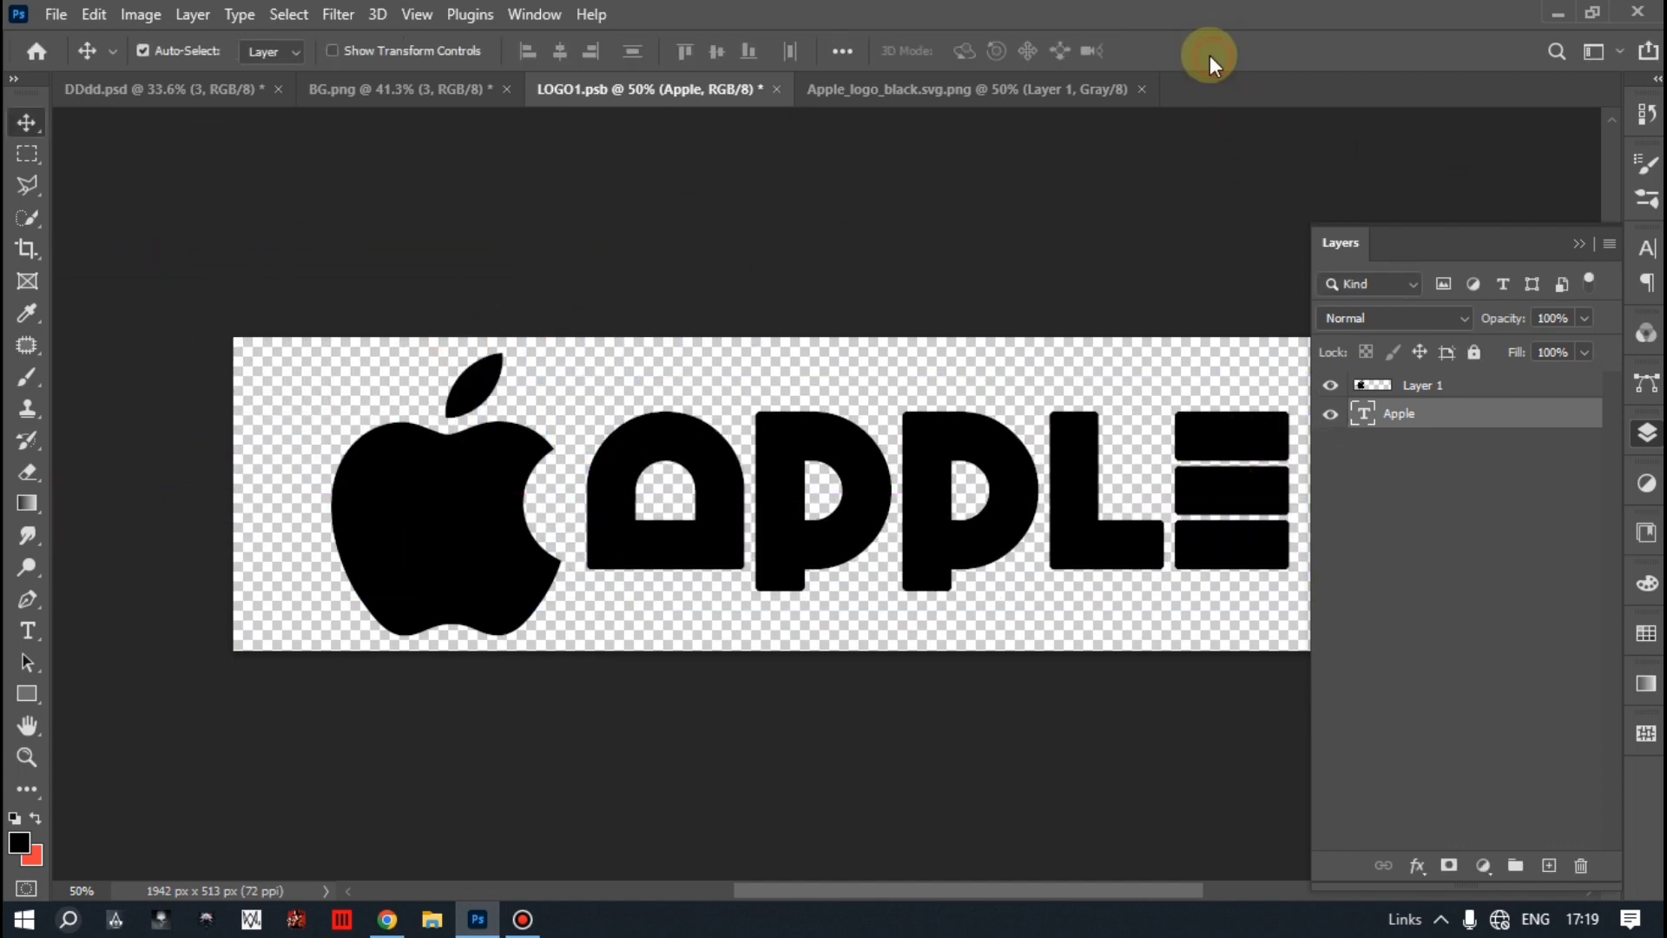
click(778, 89)
Save LOGO1.psb and return to the BG.png metal background composition.
click(720, 358)
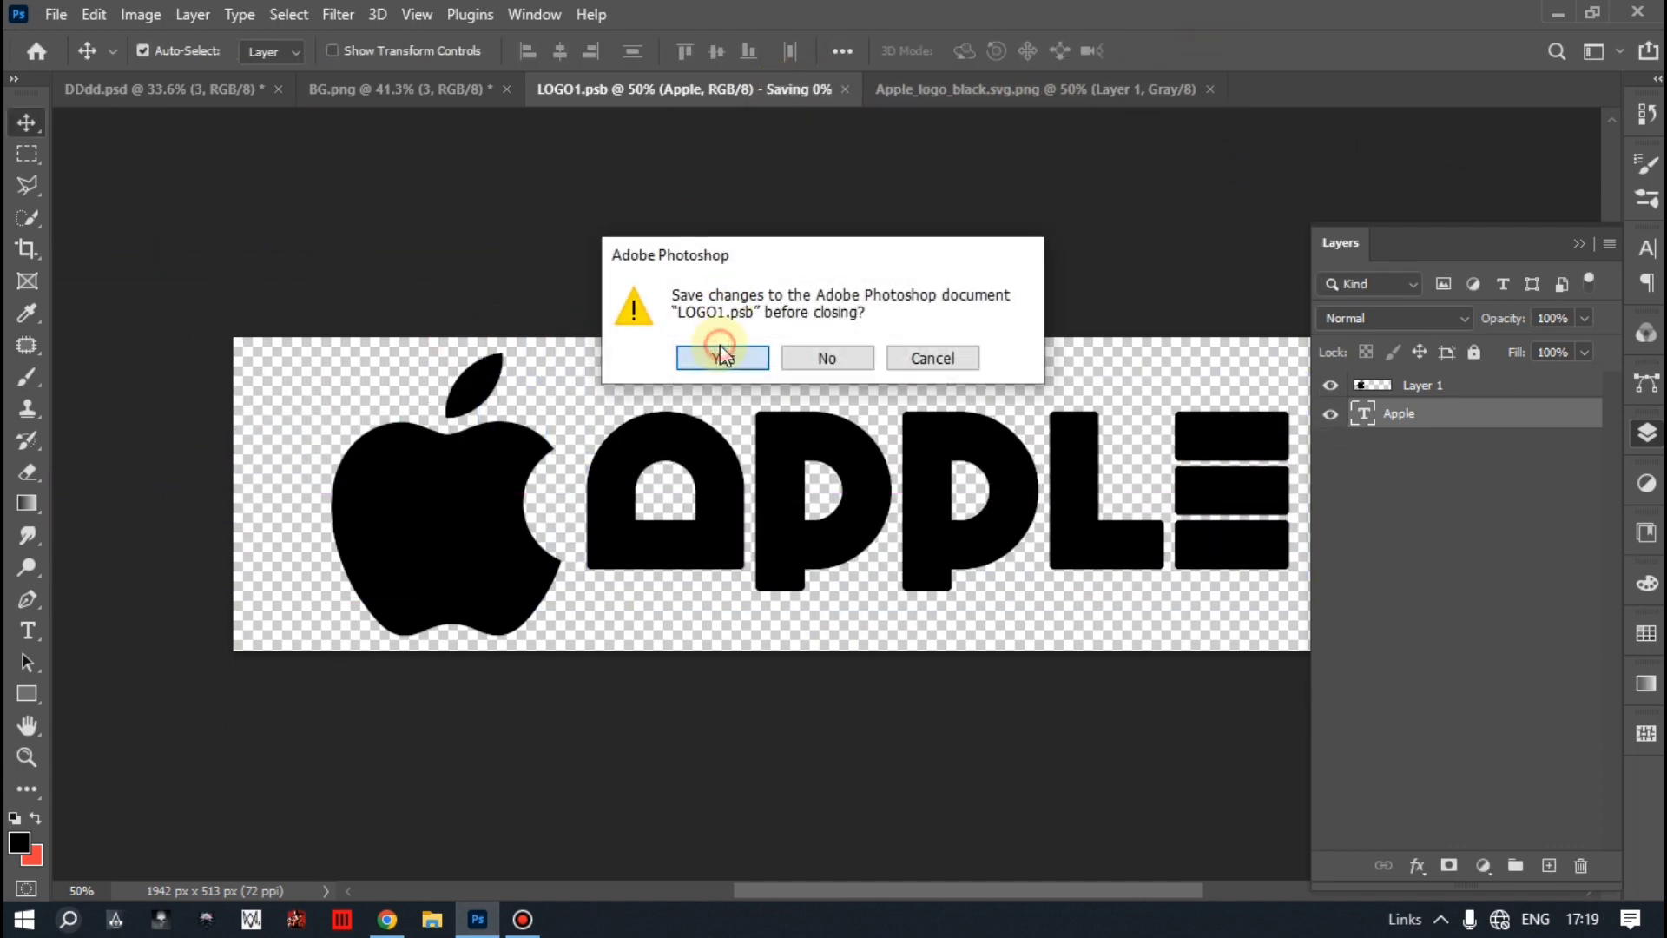
click(439, 87)
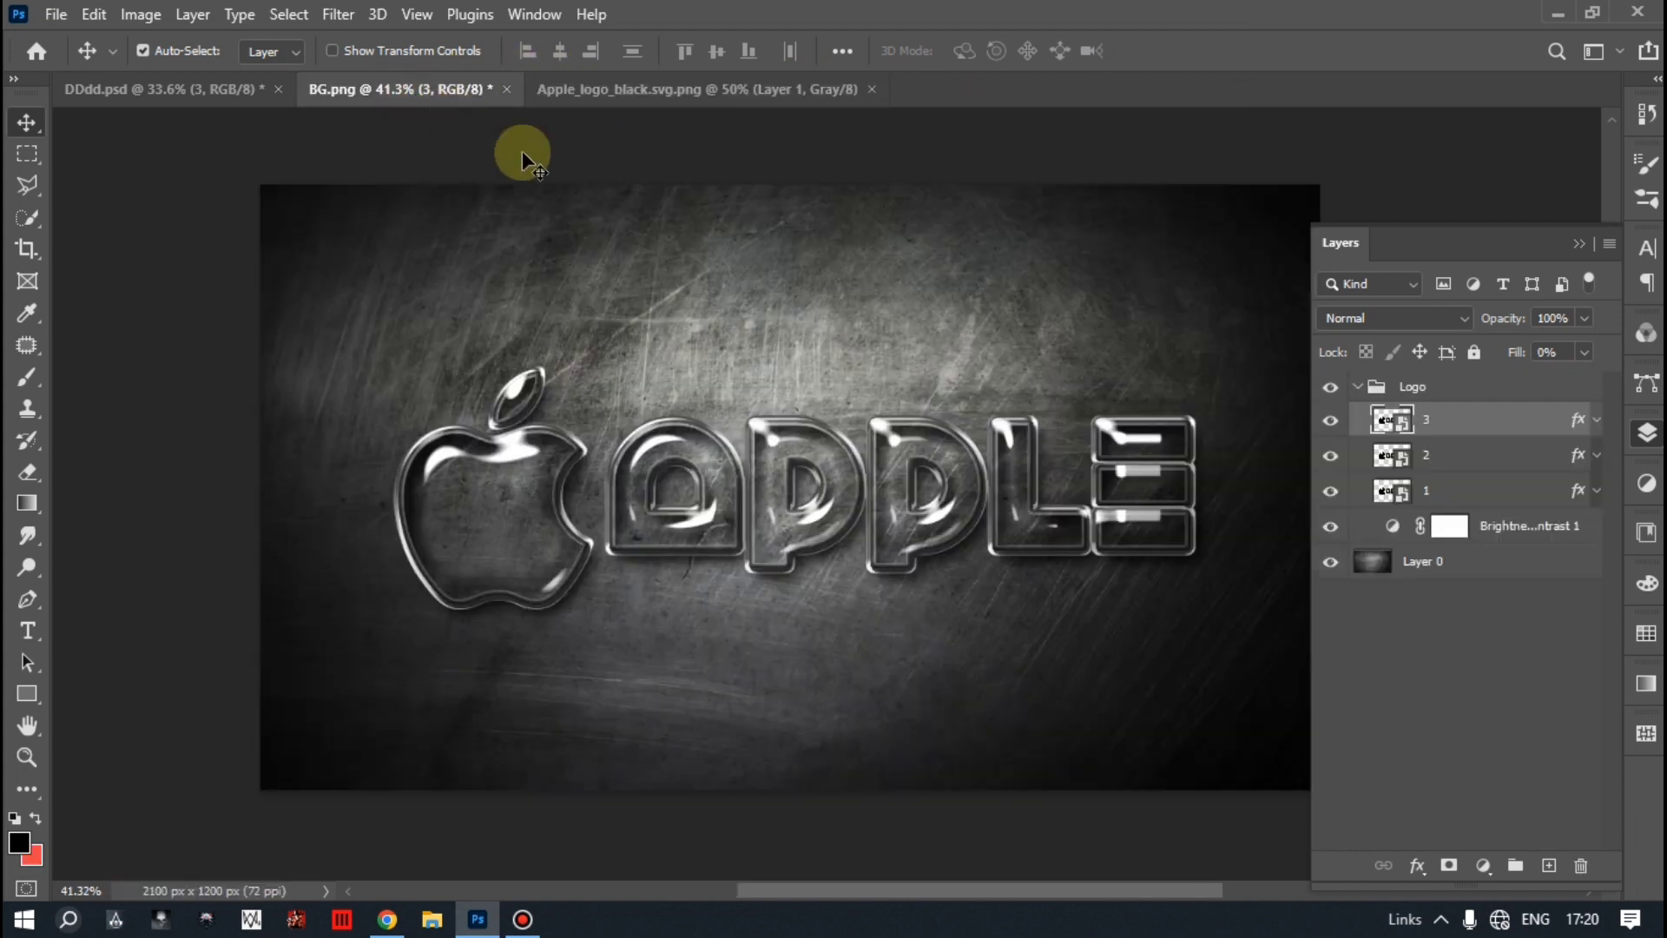